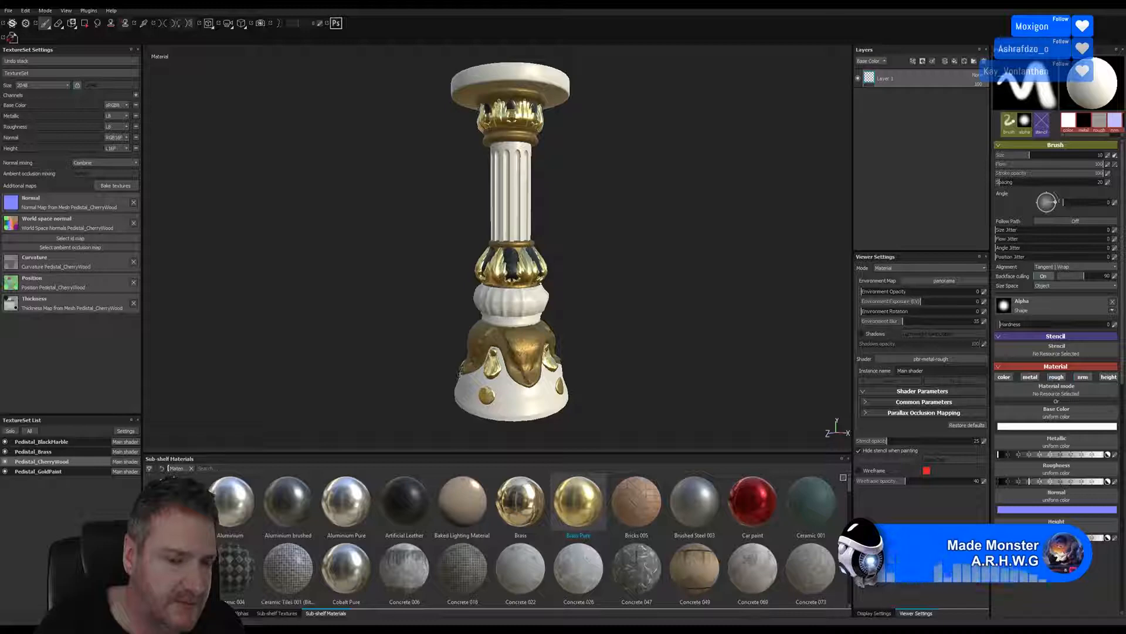
# - Switch to the Unreal Editor level to view the hallway, and return to the pedestal project to browse its materials
pyautogui.click(379, 630)
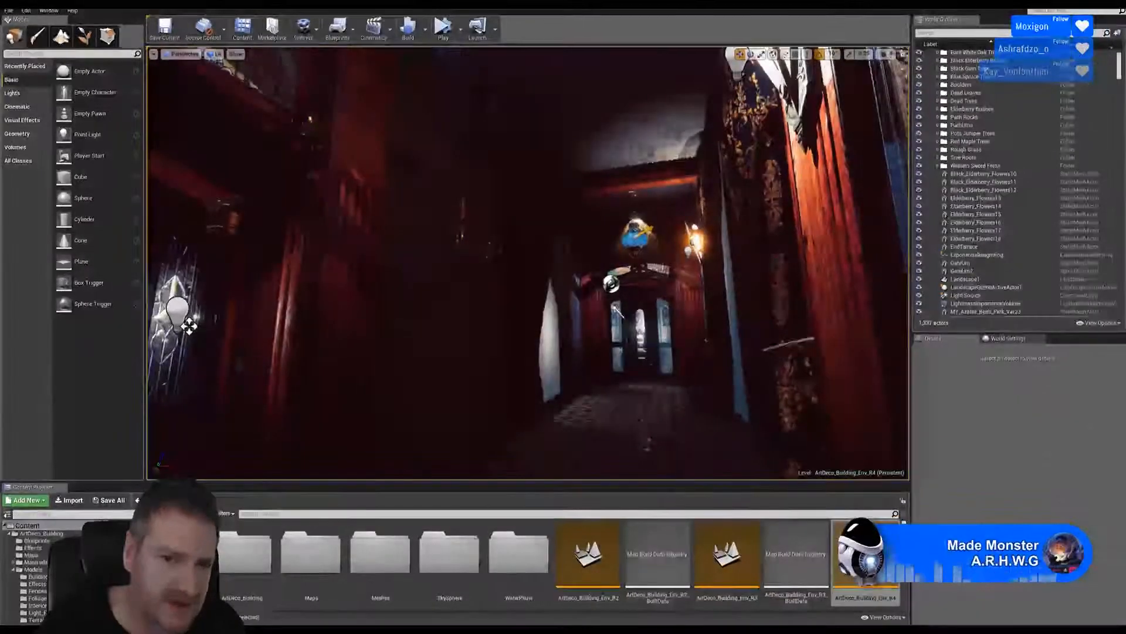
pyautogui.moveTo(189, 326); pyautogui.dragTo(224, 326, button='right')
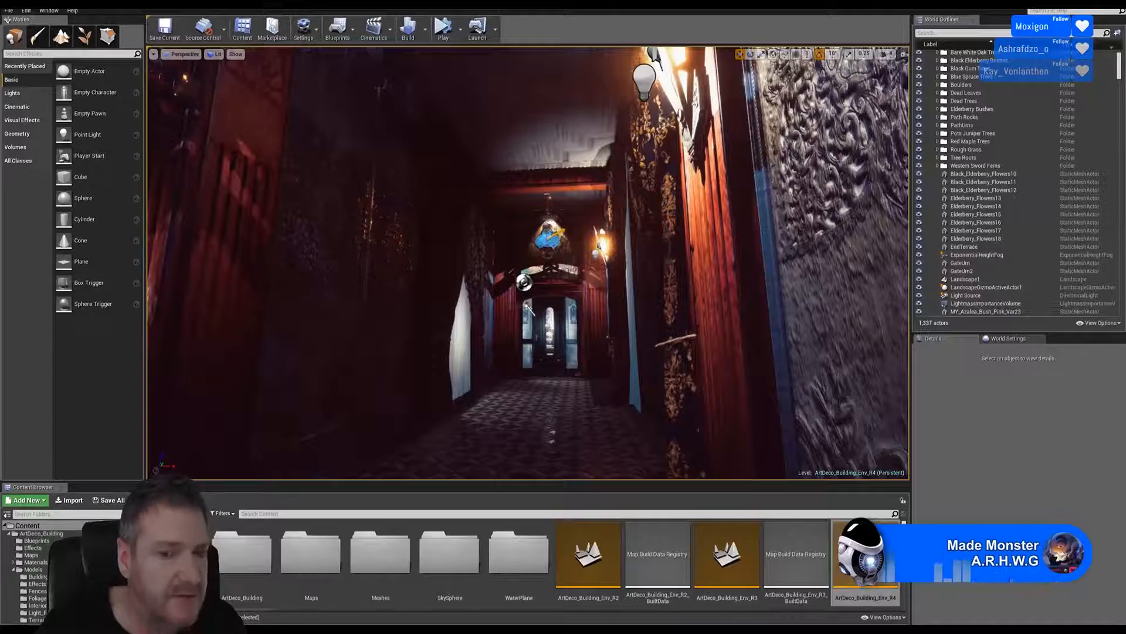
pyautogui.moveTo(224, 326); pyautogui.dragTo(228, 313, button='right')
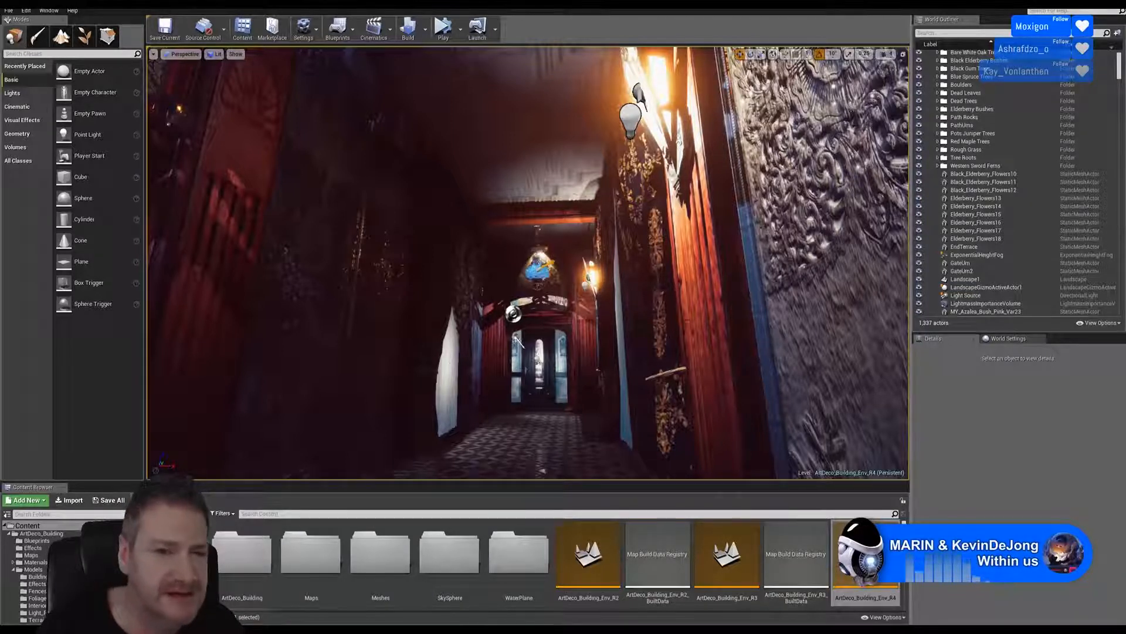
pyautogui.hotkey('alt', 'Tab')
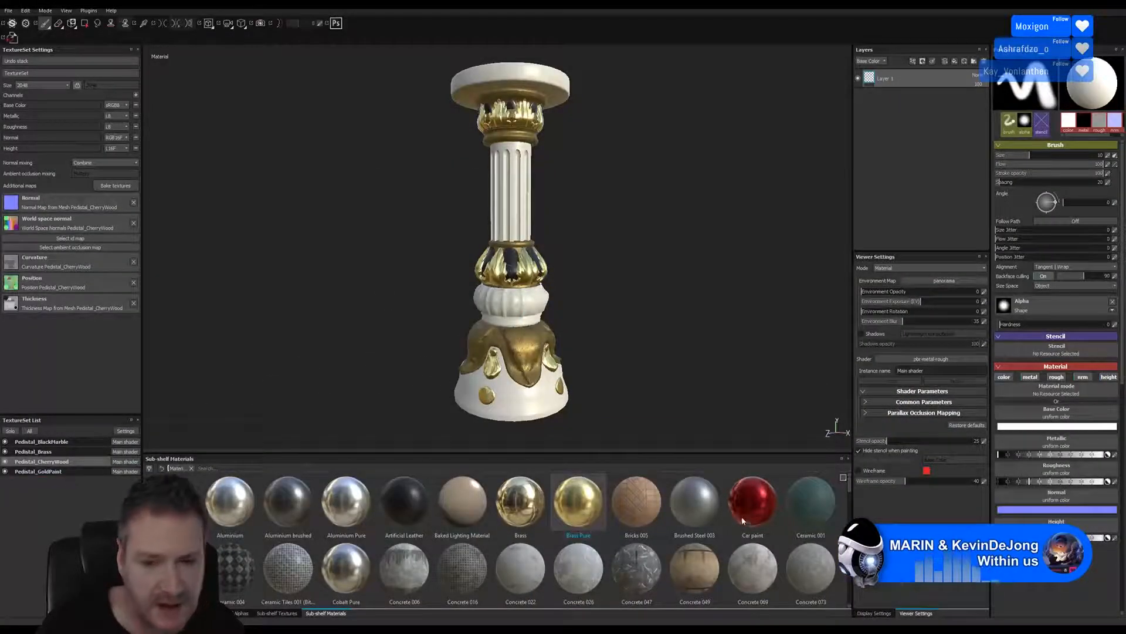
pyautogui.scroll(-10, 742, 524)
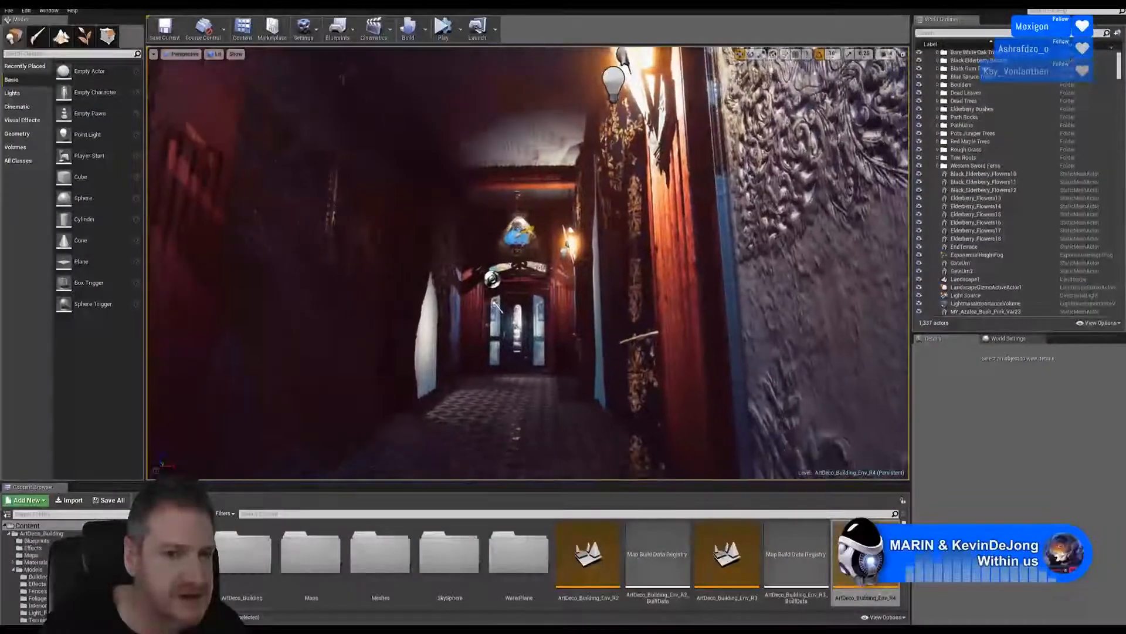
# - Switch back to Unreal Editor and examine the hallway's red wood panels, wall lamps, curtains and carved woodwork
pyautogui.moveTo(270, 376); pyautogui.dragTo(201, 359, button='right')
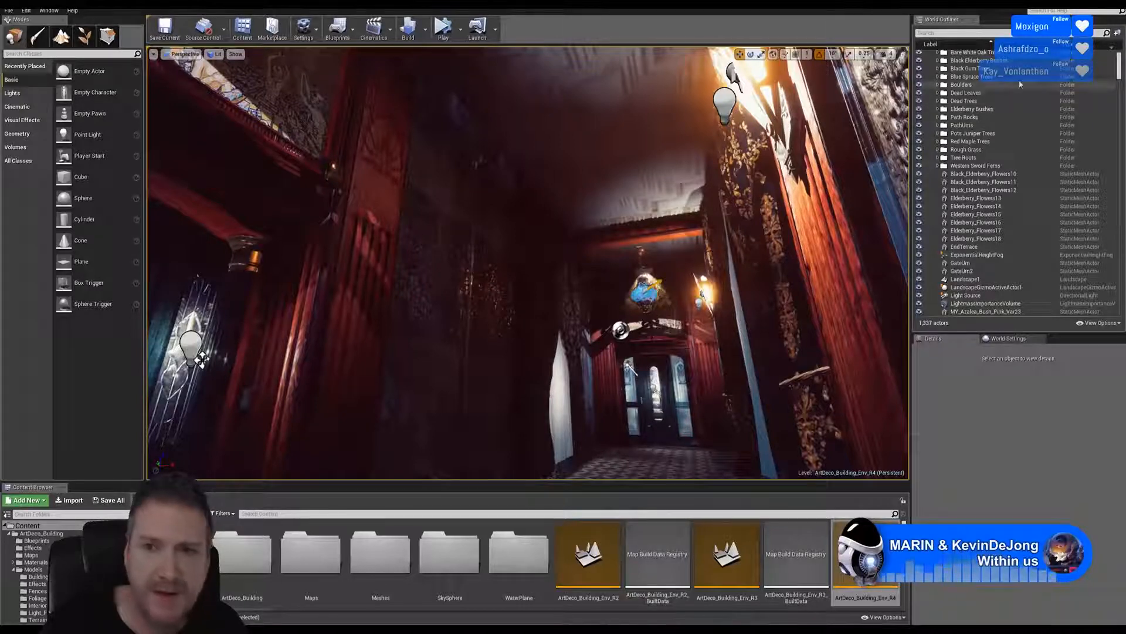
pyautogui.moveTo(810, 135); pyautogui.dragTo(716, 185, button='right')
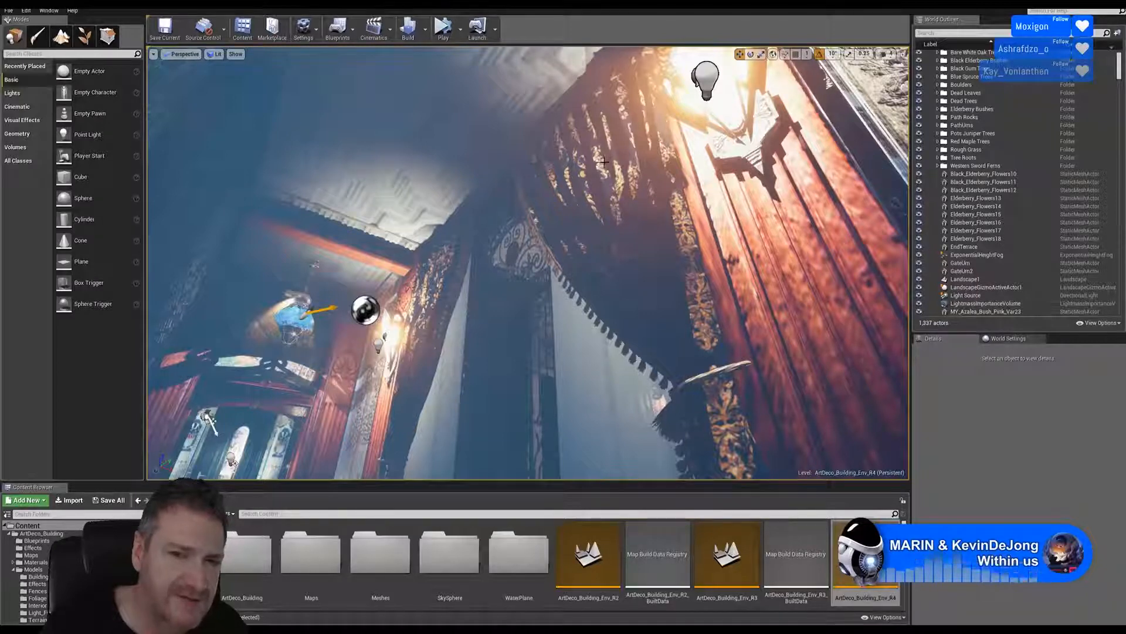
pyautogui.moveTo(608, 196); pyautogui.dragTo(583, 212, button='right')
pyautogui.press('s')
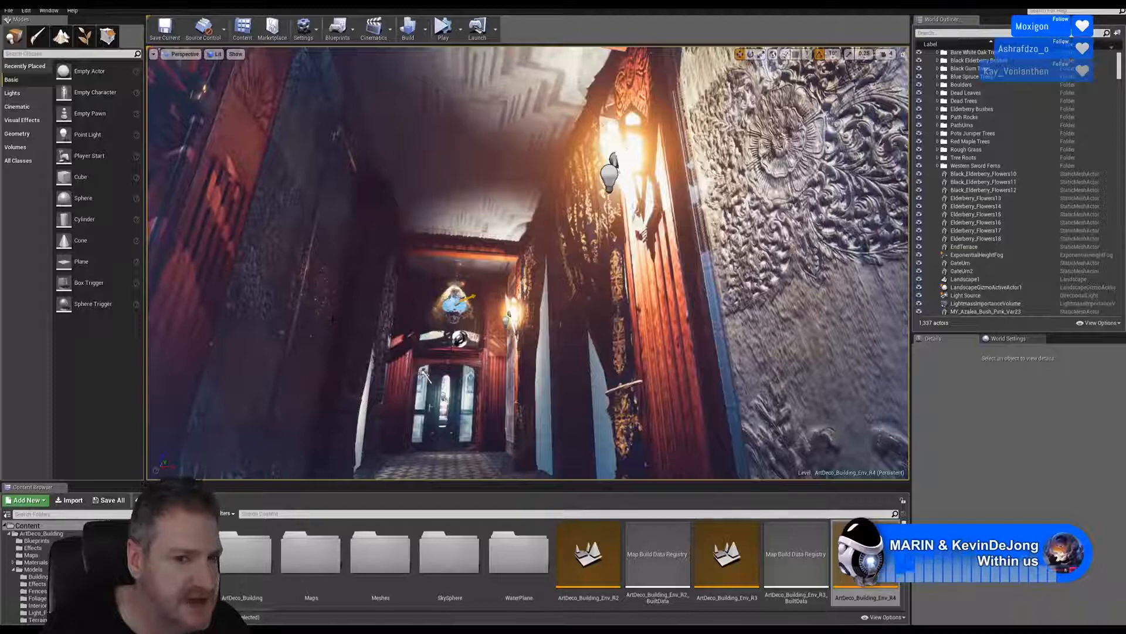
pyautogui.moveTo(653, 329); pyautogui.dragTo(710, 276, button='right')
pyautogui.press('w')
pyautogui.press('w')
pyautogui.press('w')
pyautogui.moveTo(764, 331); pyautogui.dragTo(628, 264, button='right')
pyautogui.press('w')
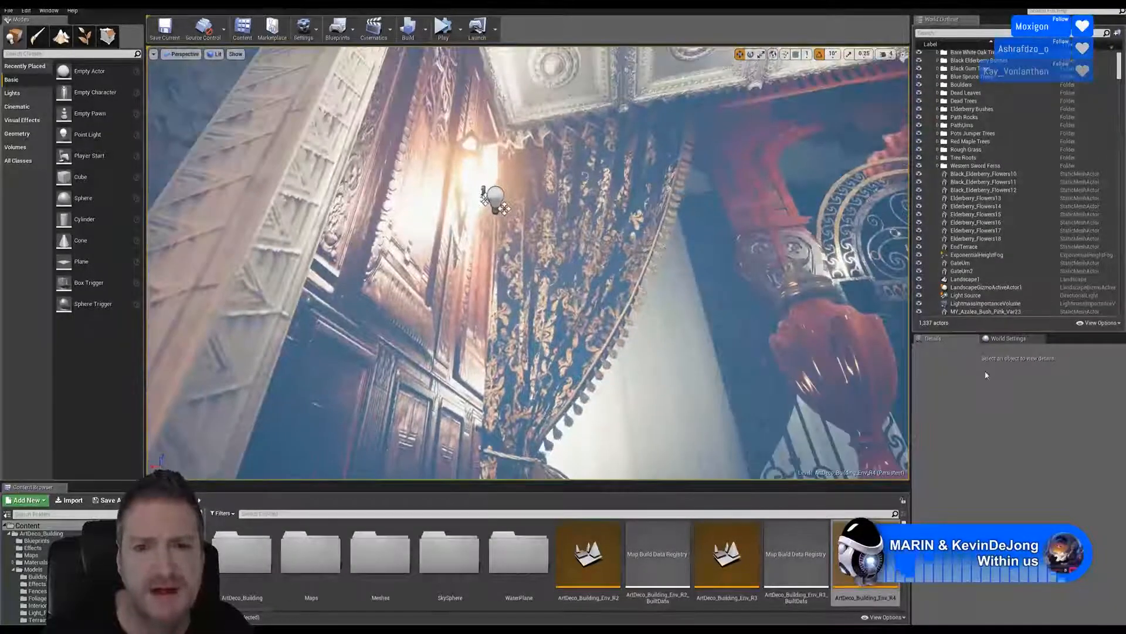
pyautogui.moveTo(563, 247); pyautogui.dragTo(437, 305, button='right')
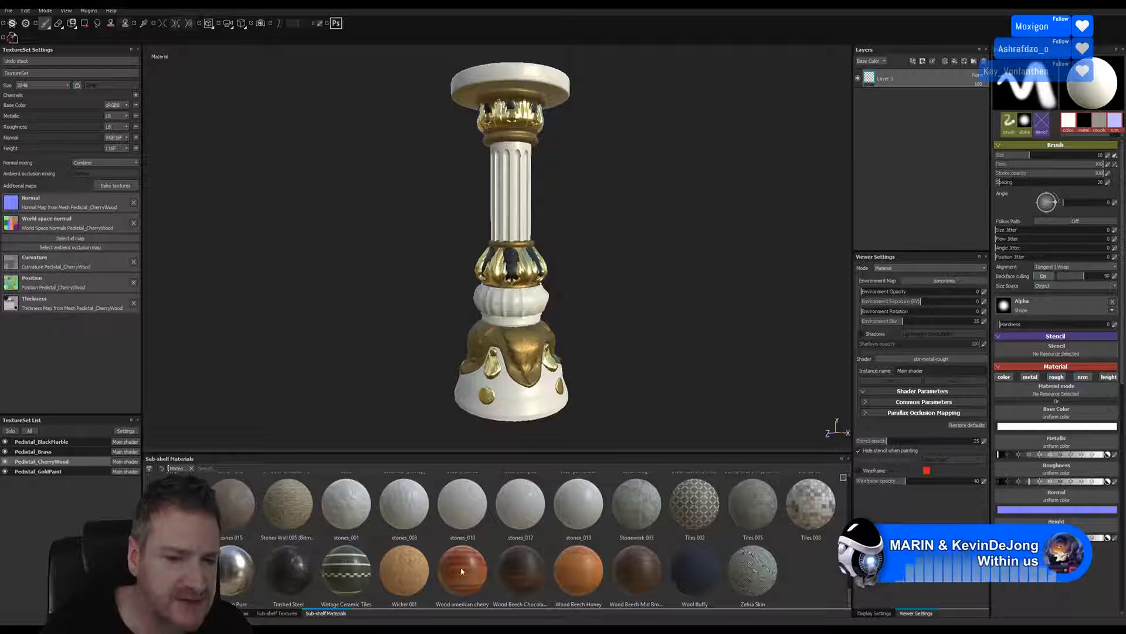
# - Switch to the pedestal project, add the MyCherryWood_Aged smart material to Pedistal_CherryWood, and hide its Wood Beech Honey layer
pyautogui.click(964, 61)
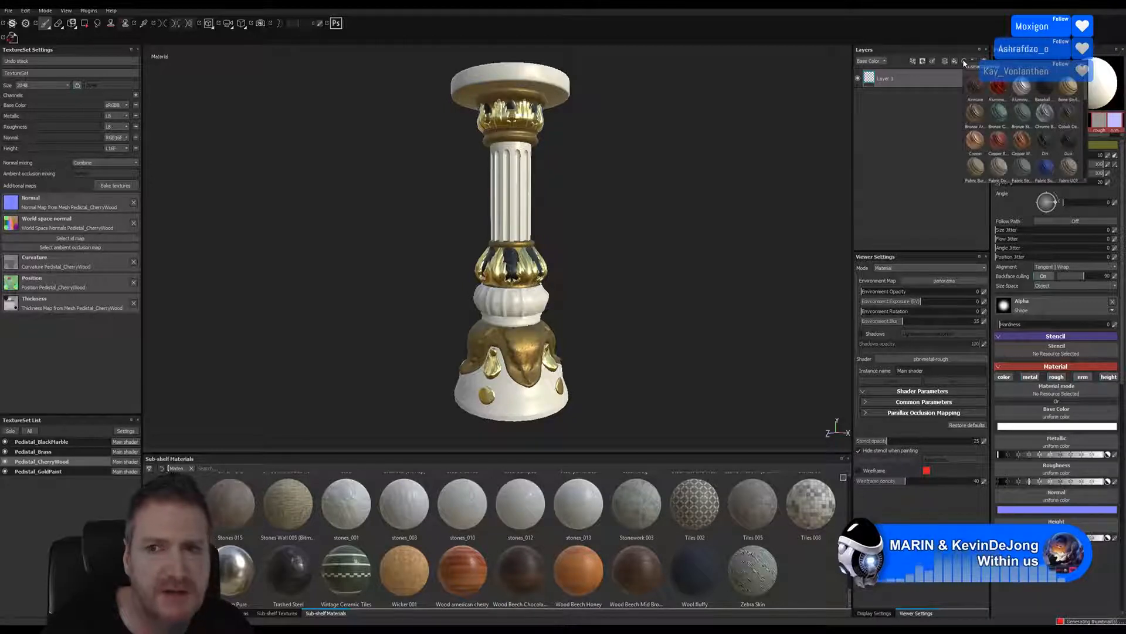
pyautogui.scroll(-3, 1029, 115)
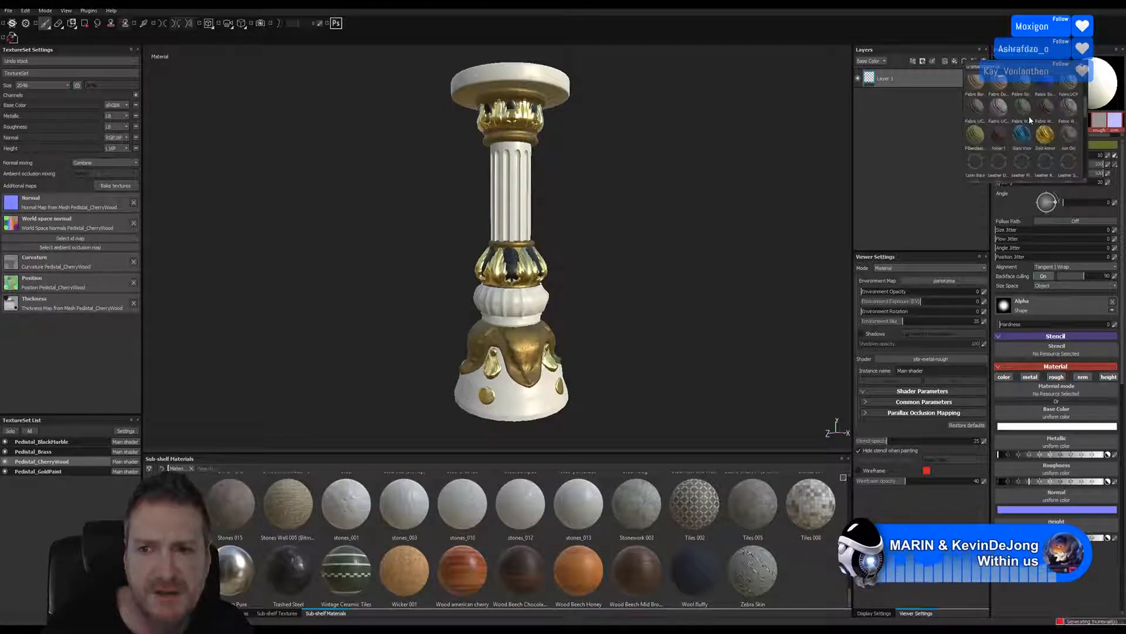
pyautogui.moveTo(1038, 110)
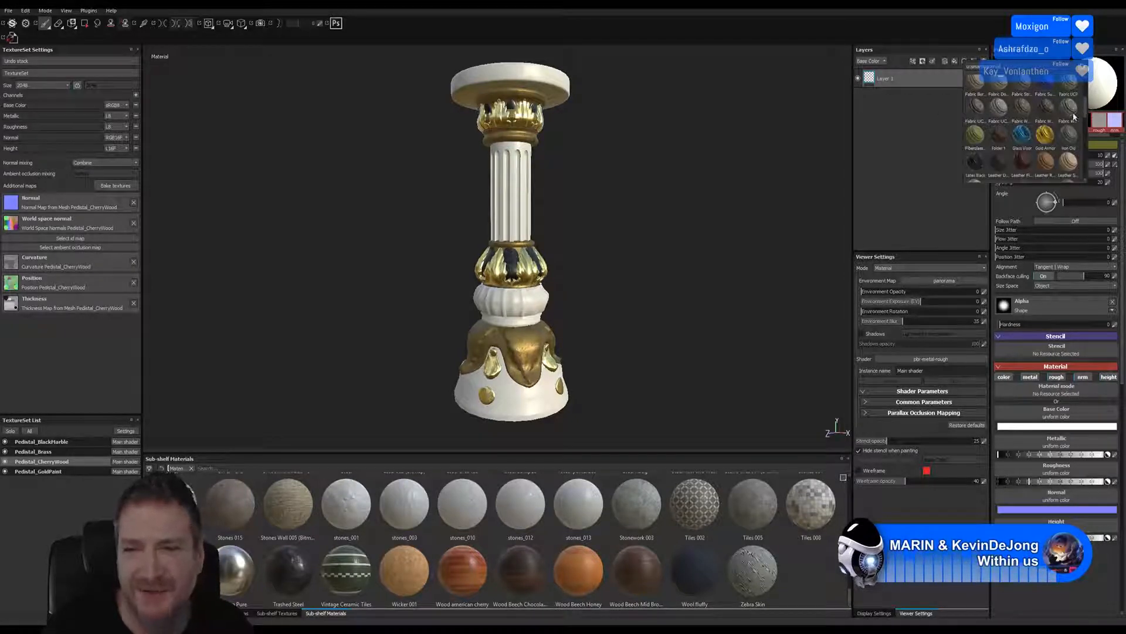
pyautogui.scroll(-3, 1071, 121)
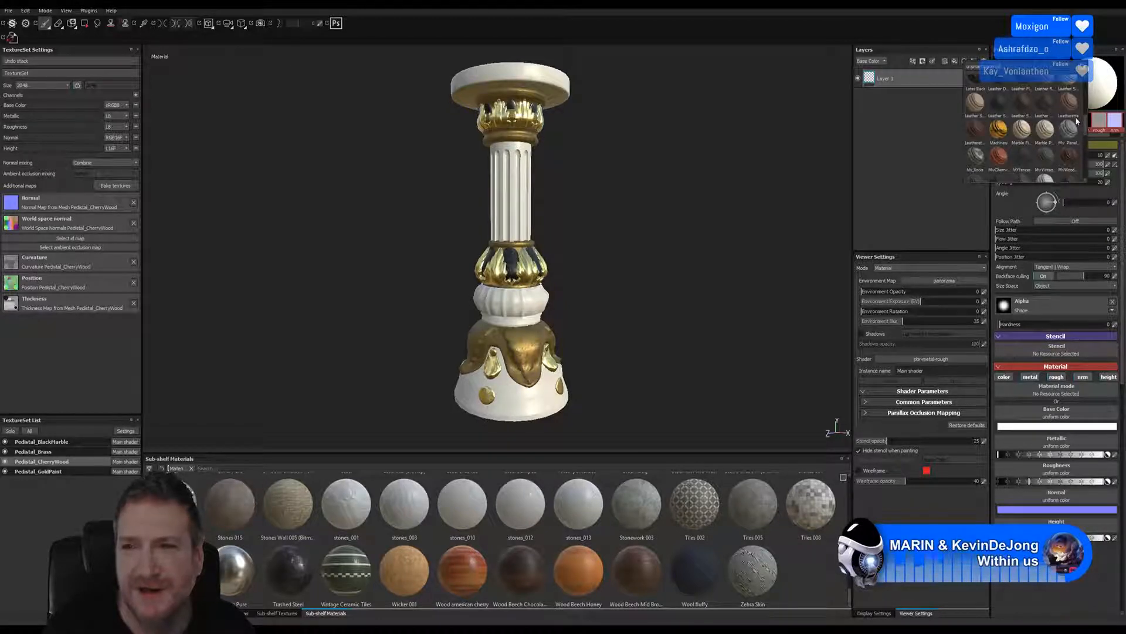
pyautogui.scroll(-3, 1076, 119)
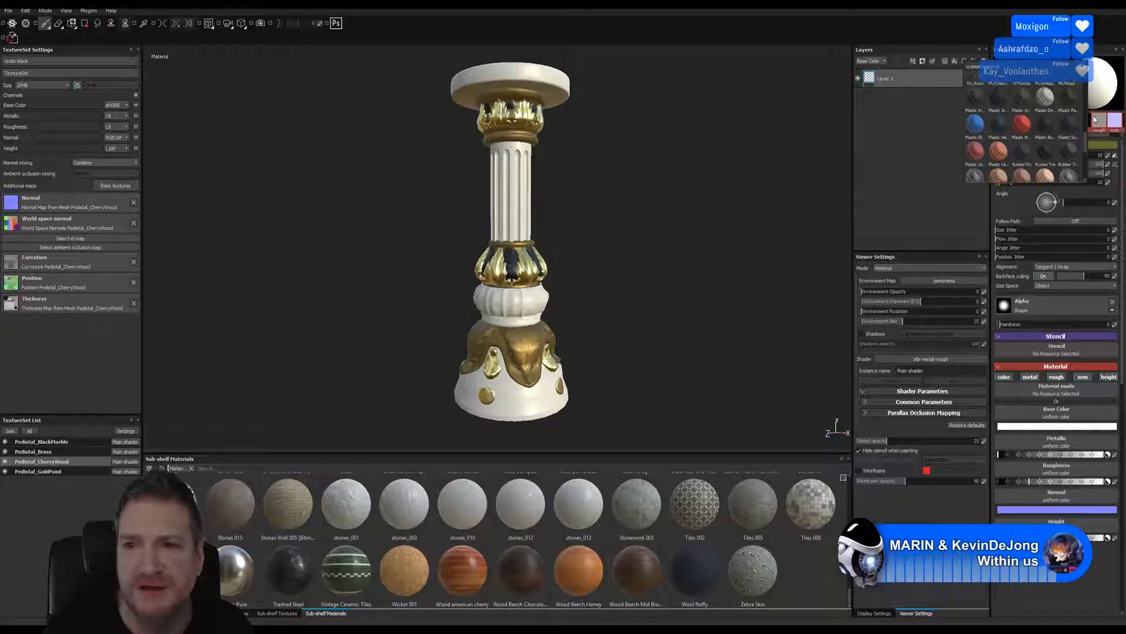
pyautogui.scroll(1, 1088, 145)
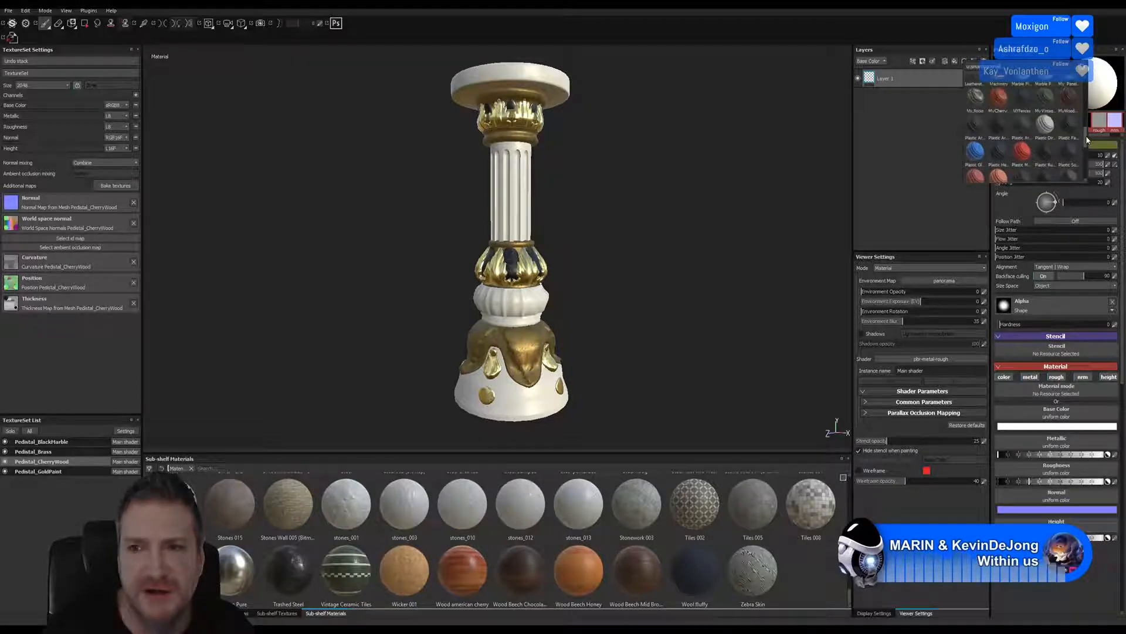
pyautogui.click(1000, 101)
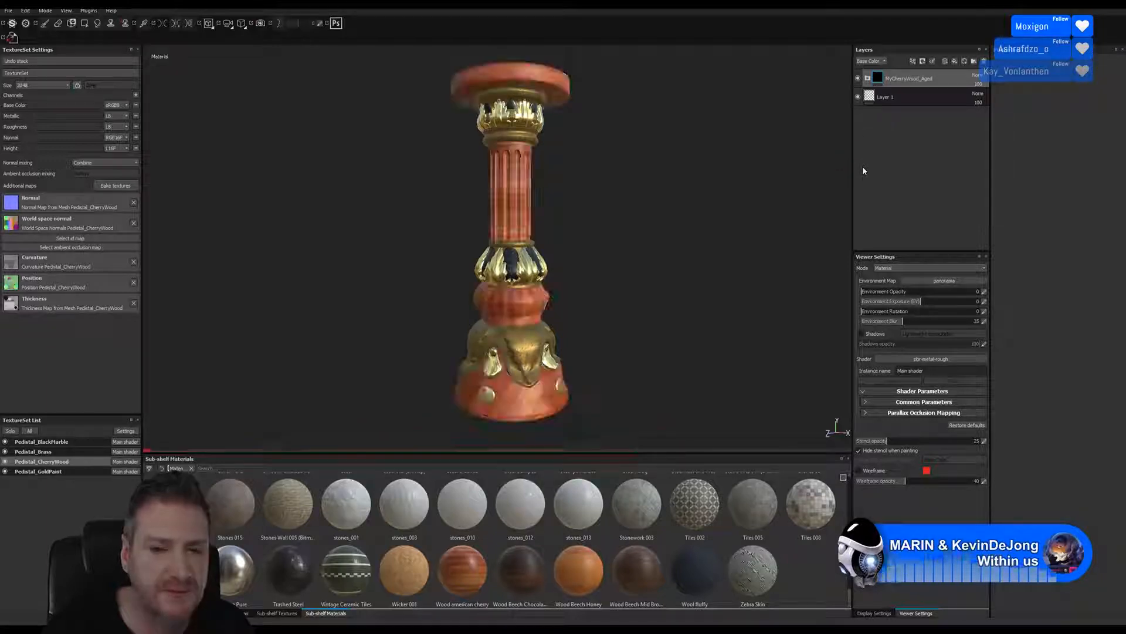
pyautogui.click(867, 78)
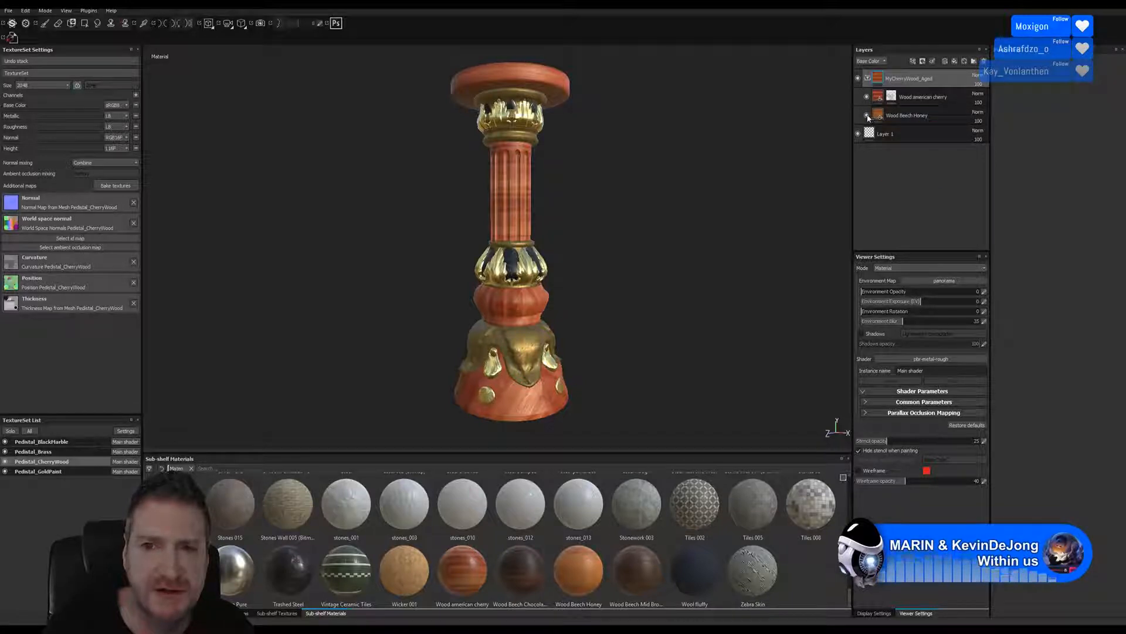
pyautogui.click(867, 116)
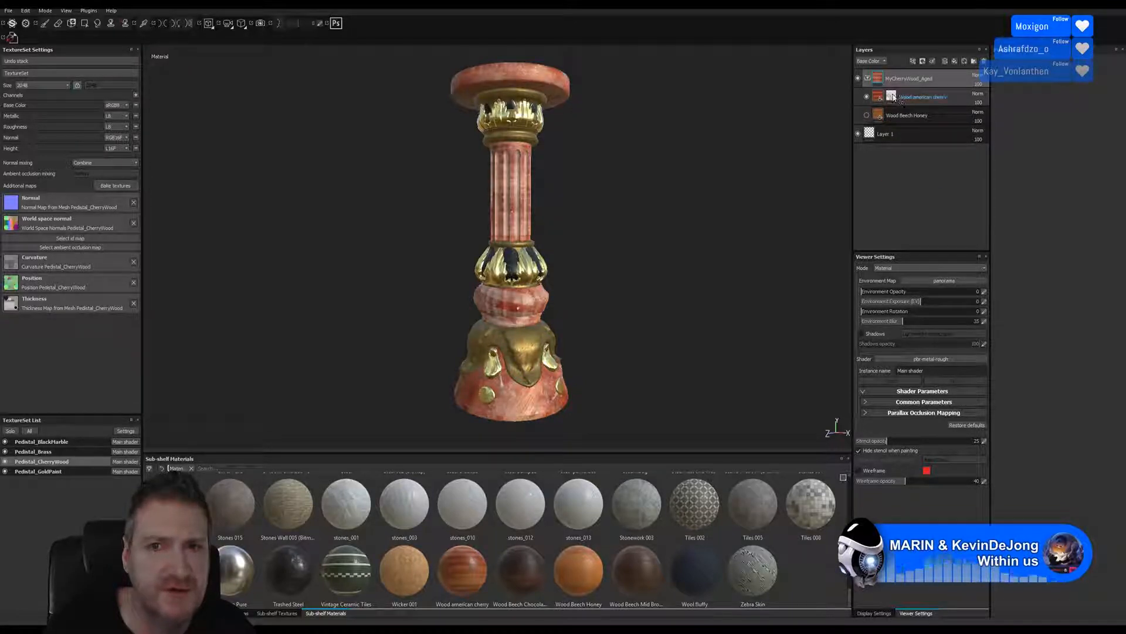
# - Remove the MG Dirt generator and the mask from the Wood american cherry layer
pyautogui.click(892, 96)
pyautogui.rightClick(894, 97)
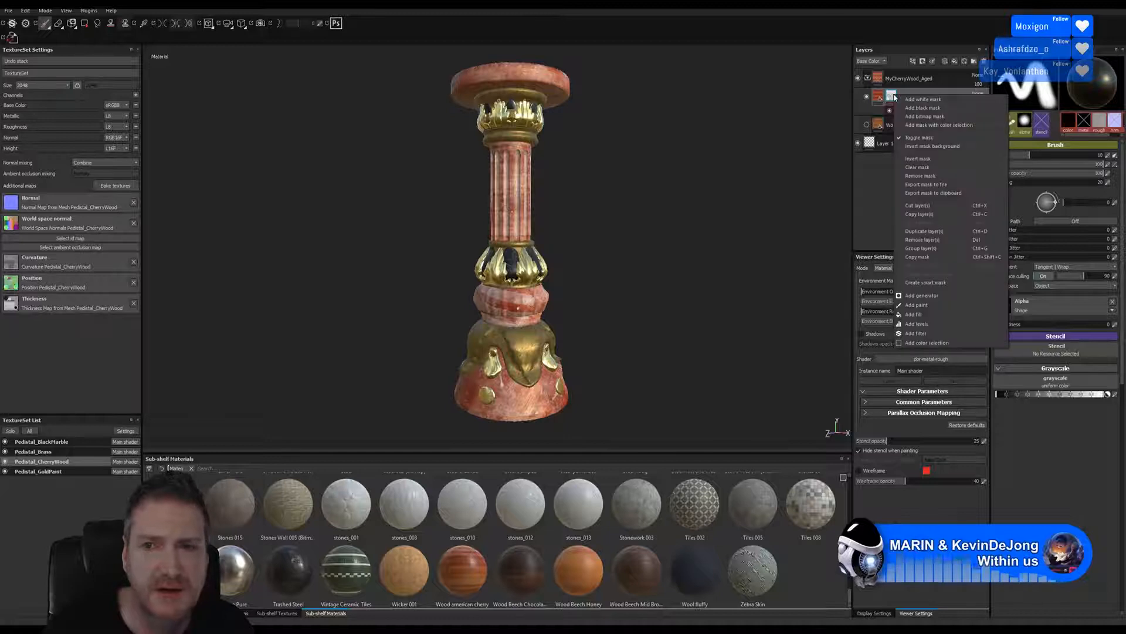
pyautogui.click(879, 190)
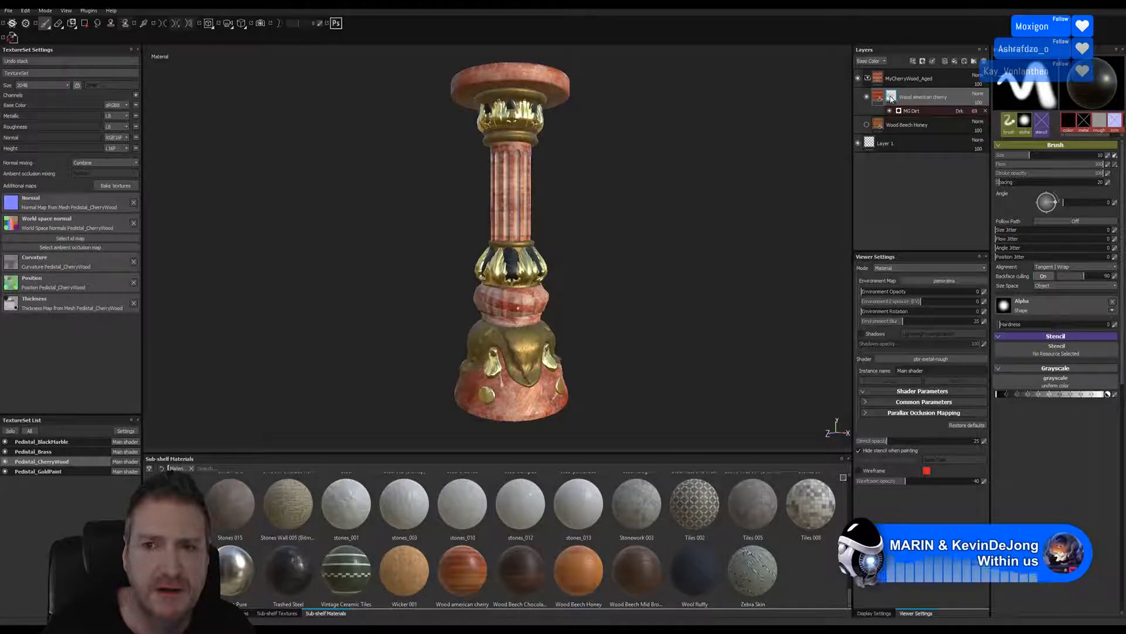
pyautogui.rightClick(892, 99)
pyautogui.click(885, 170)
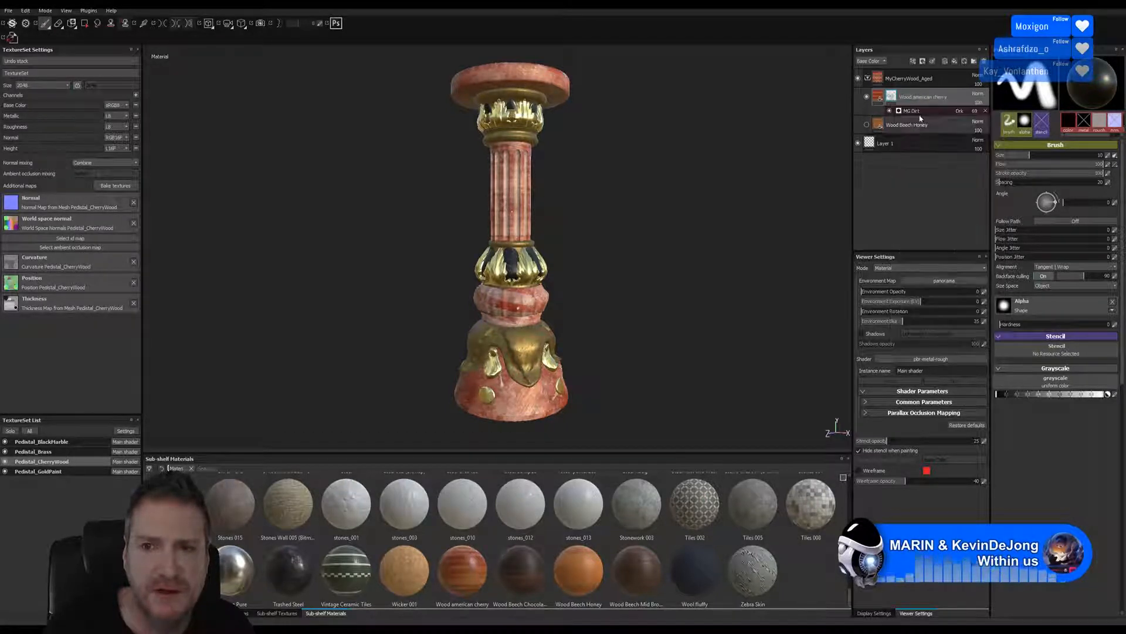
pyautogui.click(916, 110)
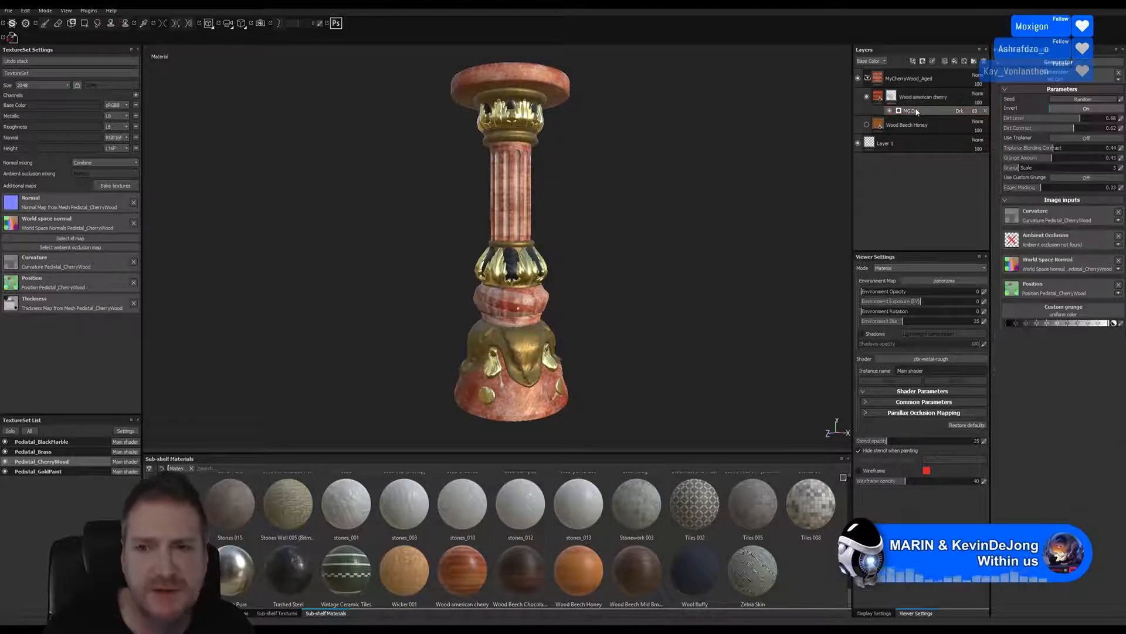
pyautogui.rightClick(917, 110)
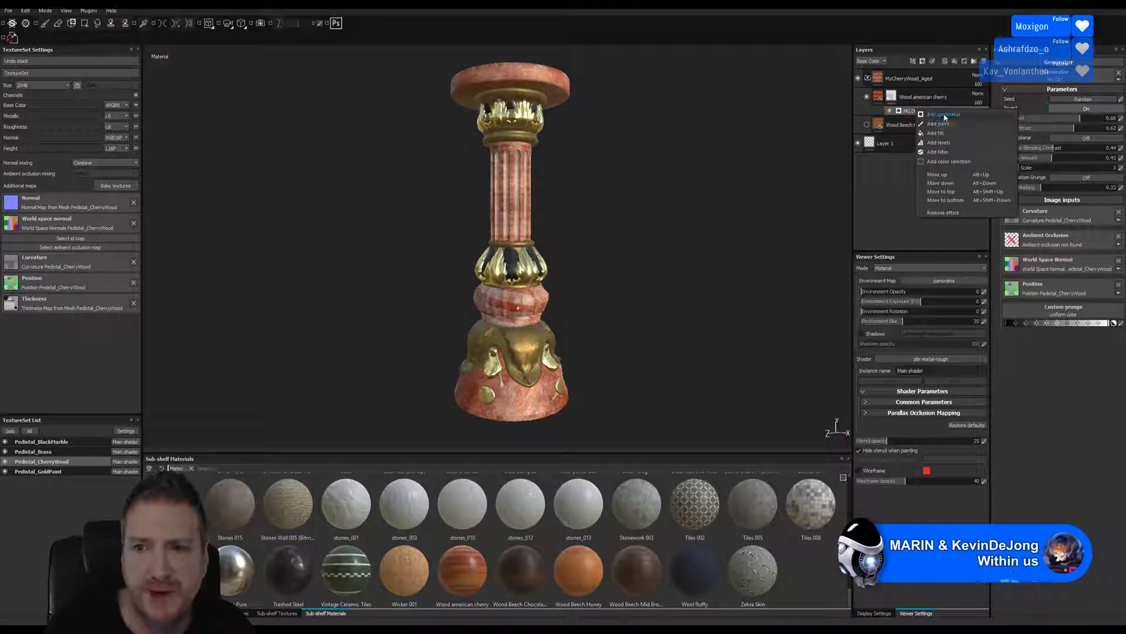
pyautogui.click(944, 213)
pyautogui.click(907, 102)
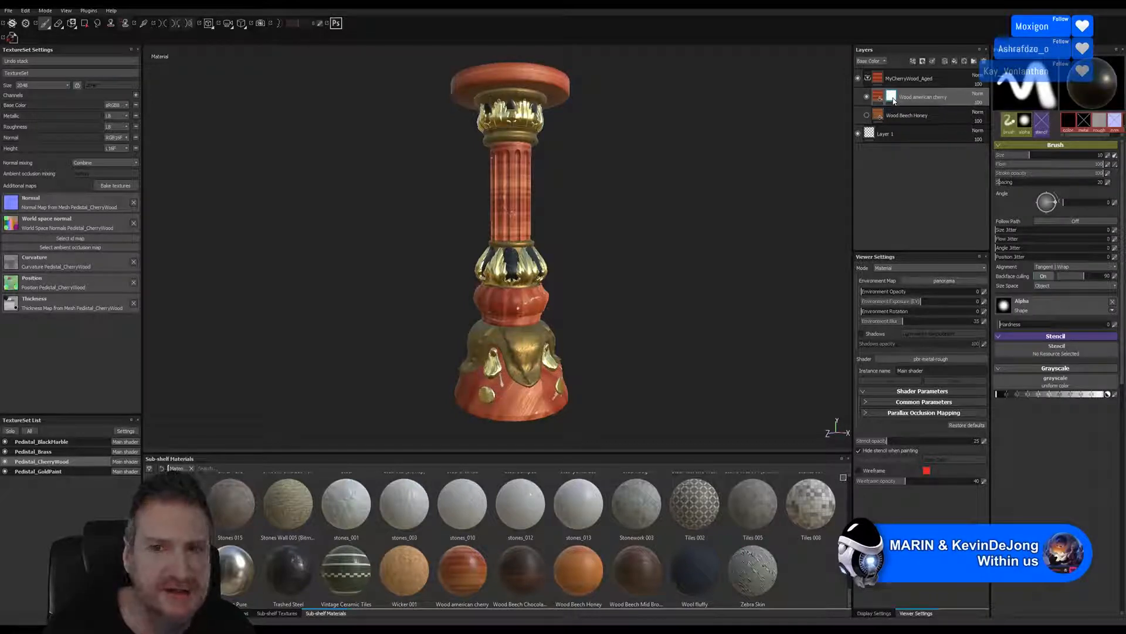
pyautogui.rightClick(893, 98)
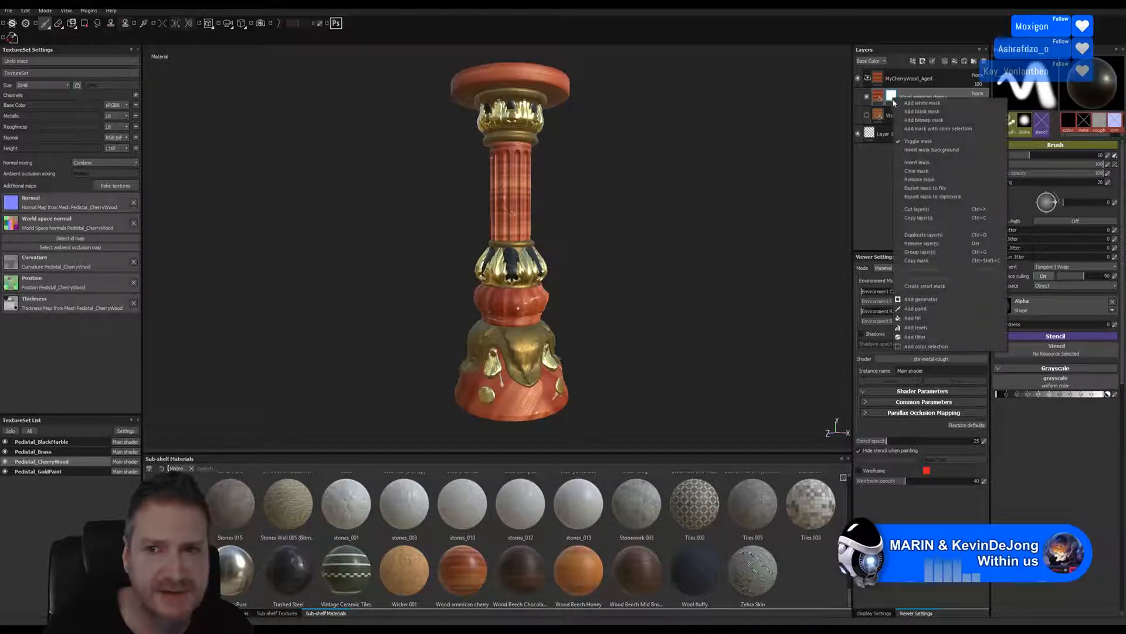
pyautogui.click(936, 180)
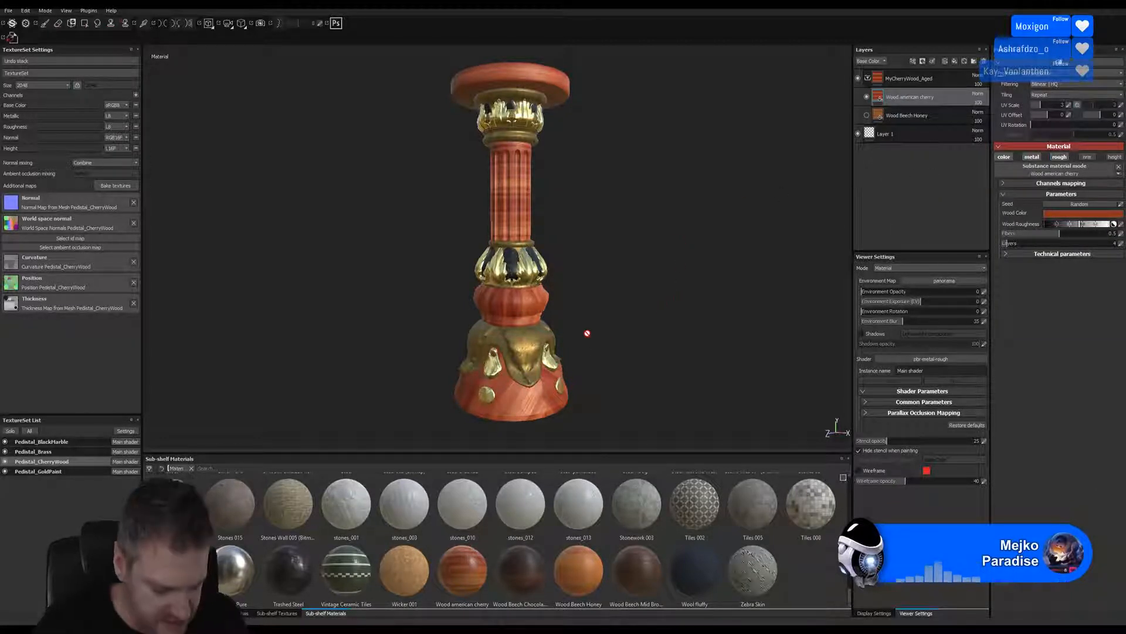
# - Set the Wood american cherry layer's UV scale to 2.01 by 0.68
pyautogui.moveTo(407, 299); pyautogui.dragTo(676, 281)
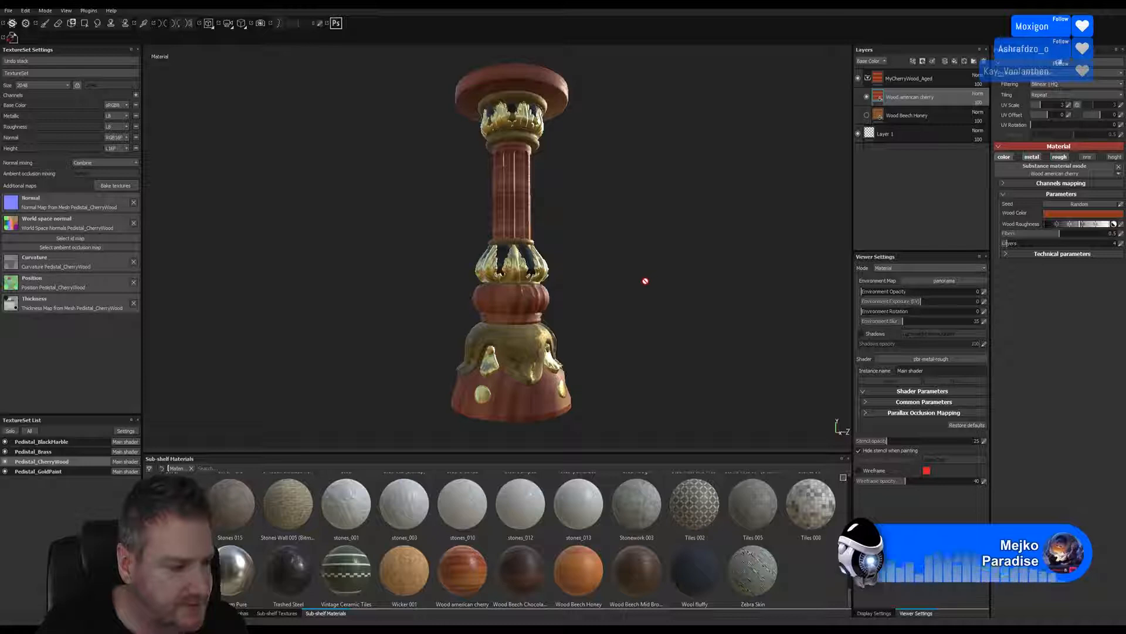
pyautogui.keyDown('alt'); pyautogui.moveTo(636, 244); pyautogui.dragTo(586, 262); pyautogui.keyUp('alt')
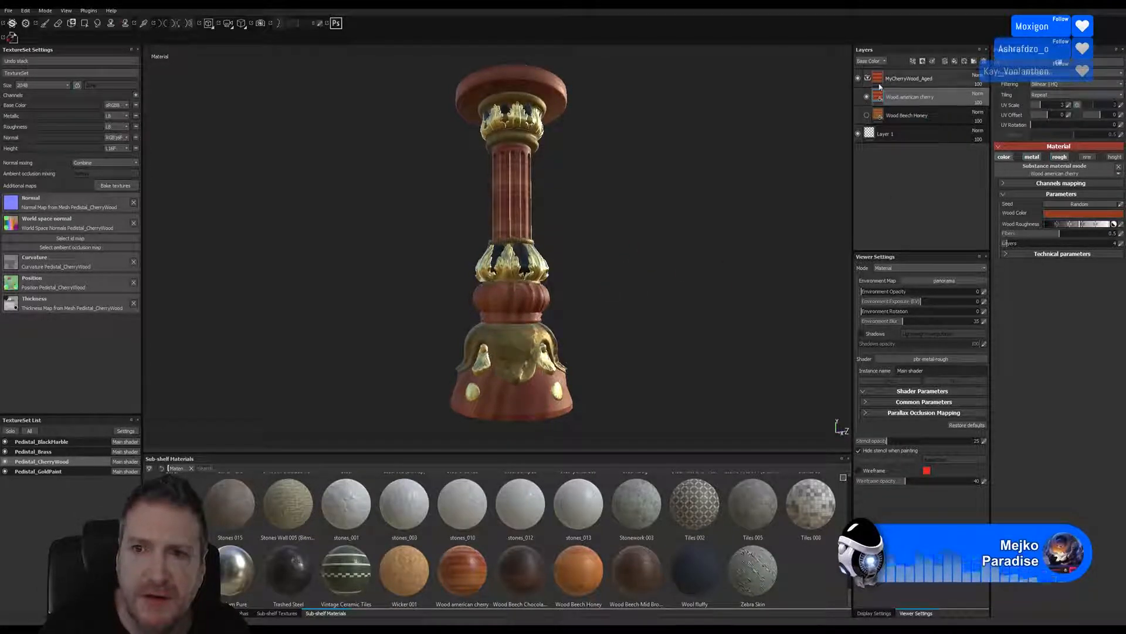
pyautogui.click(878, 98)
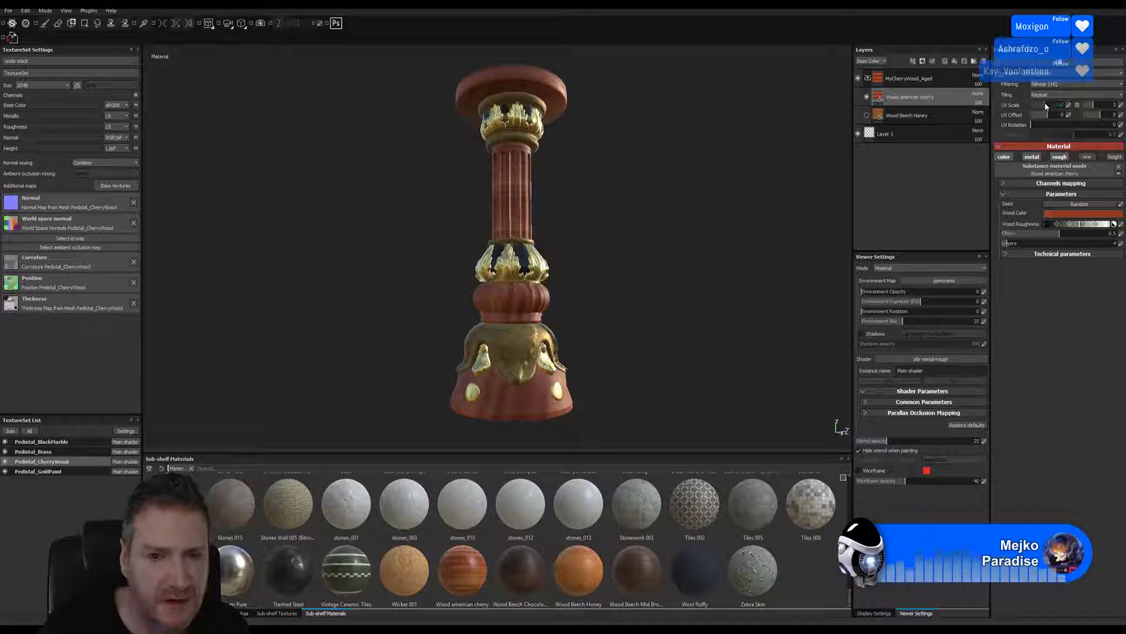
pyautogui.moveTo(1050, 105); pyautogui.dragTo(1090, 109)
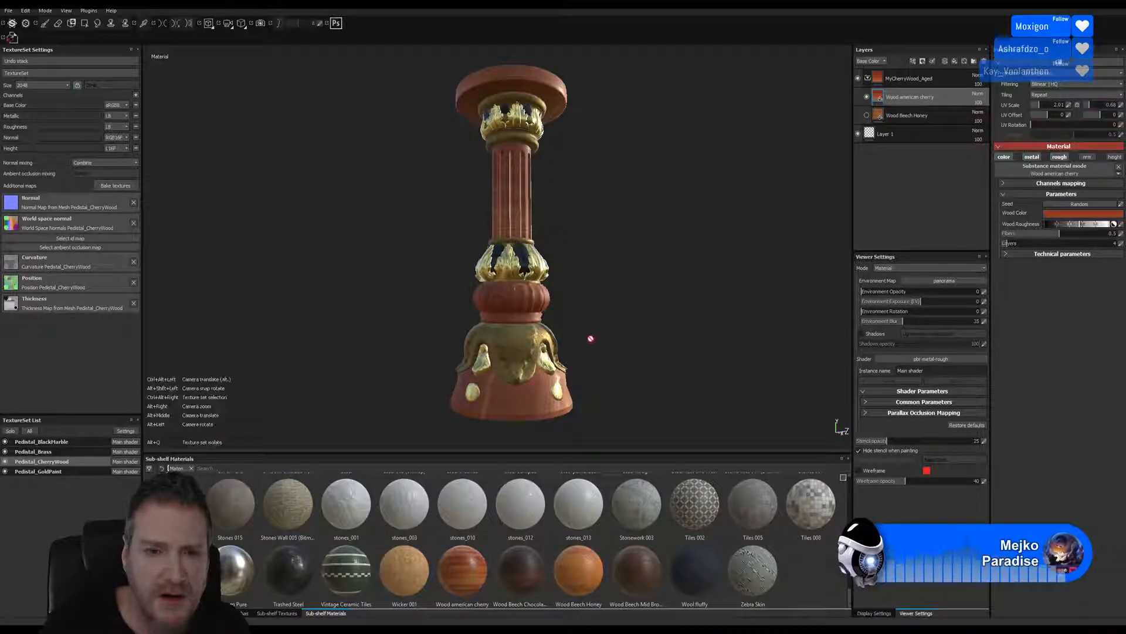
# - Set the cherry layer's second UV scale value to 2.82 and check the wood grain on the pedestal's round top
pyautogui.keyDown('alt'); pyautogui.moveTo(591, 338); pyautogui.dragTo(556, 377); pyautogui.keyUp('alt')
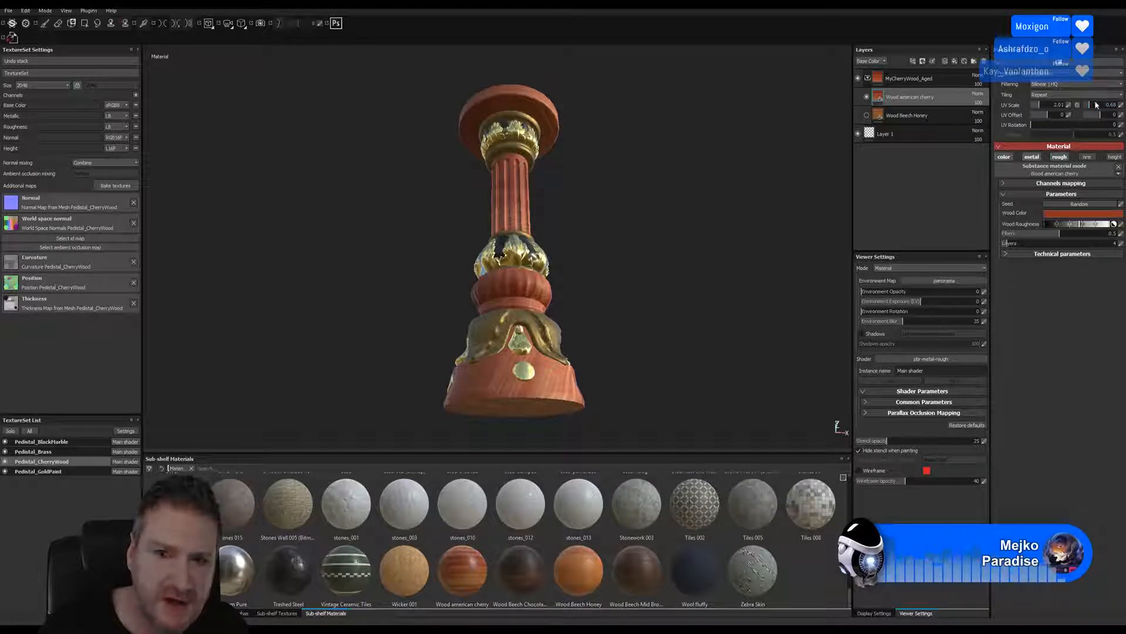
pyautogui.moveTo(1096, 105)
pyautogui.mouseDown()
pyautogui.moveTo(1111, 109)
pyautogui.moveTo(1093, 113)
pyautogui.mouseUp()
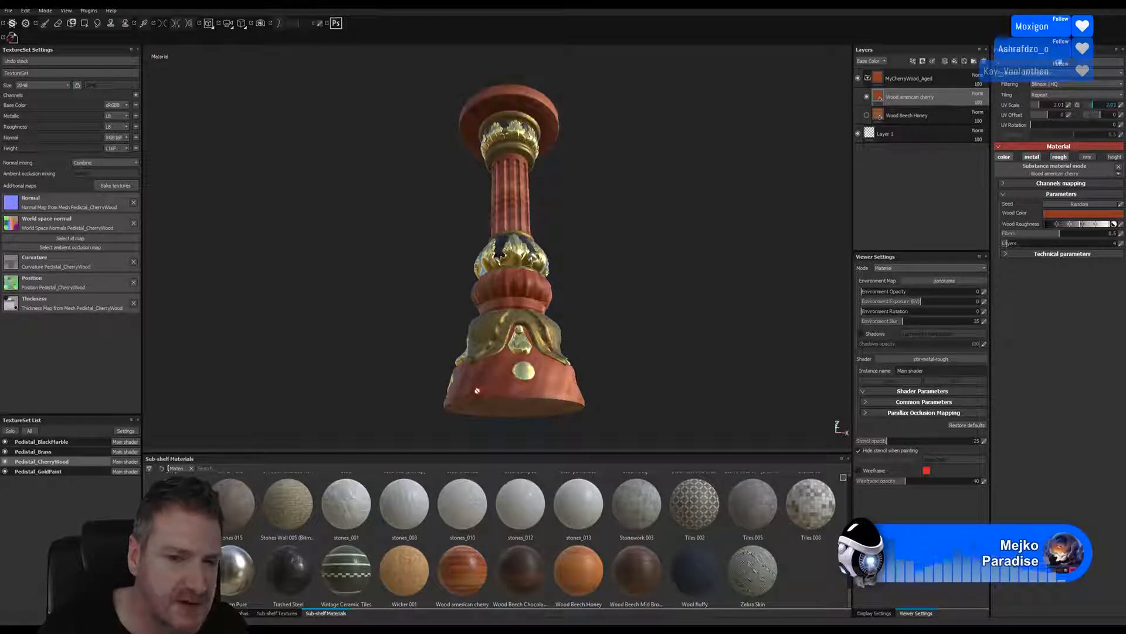
pyautogui.keyDown('alt'); pyautogui.moveTo(651, 329); pyautogui.dragTo(666, 296); pyautogui.keyUp('alt')
pyautogui.keyDown('alt'); pyautogui.moveTo(568, 232); pyautogui.dragTo(617, 239, button='right'); pyautogui.keyUp('alt')
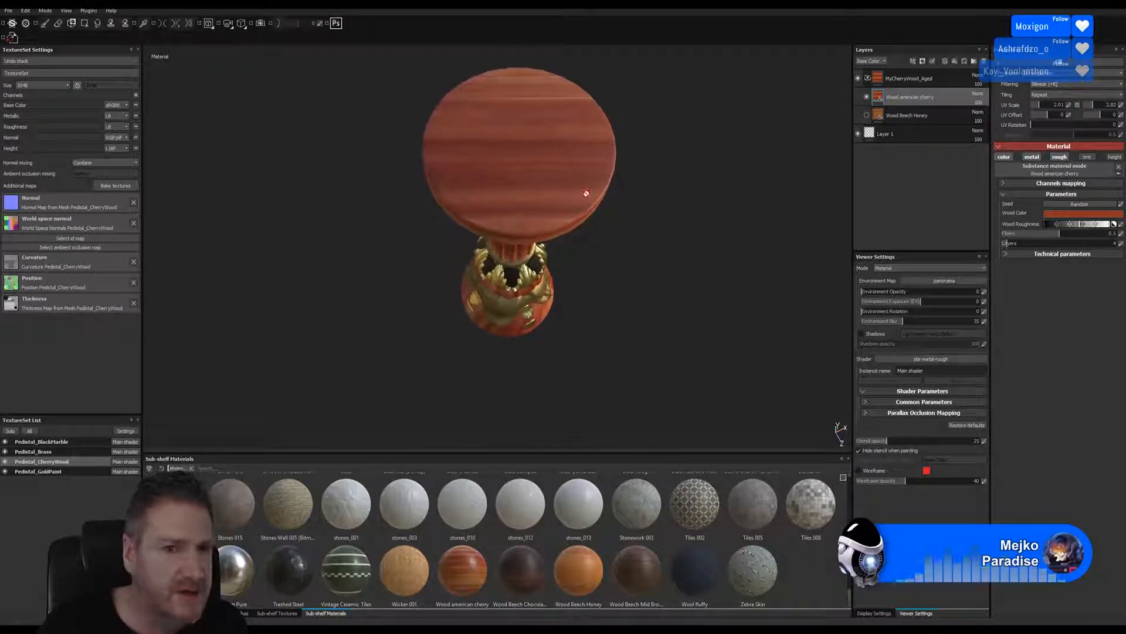
pyautogui.keyDown('alt'); pyautogui.moveTo(591, 235); pyautogui.dragTo(781, 285); pyautogui.keyUp('alt')
pyautogui.keyDown('alt'); pyautogui.moveTo(614, 275); pyautogui.dragTo(606, 259); pyautogui.keyUp('alt')
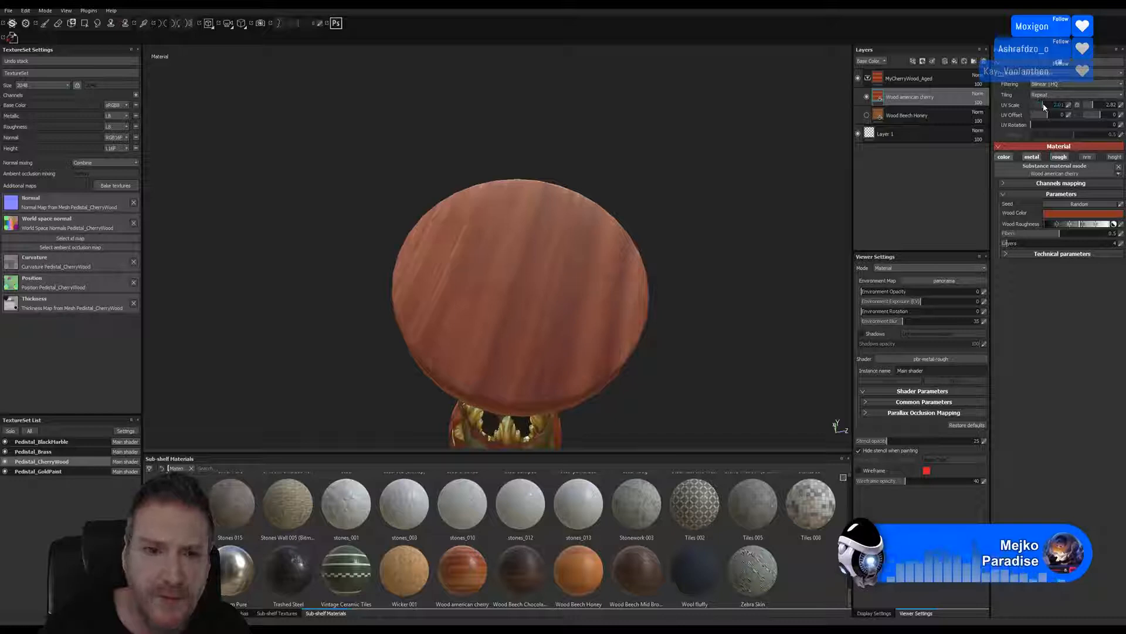
# - Set the Wood american cherry layer's first UV scale value to 2.71 and check the whole pedestal from the side
pyautogui.moveTo(1043, 104); pyautogui.dragTo(1040, 112)
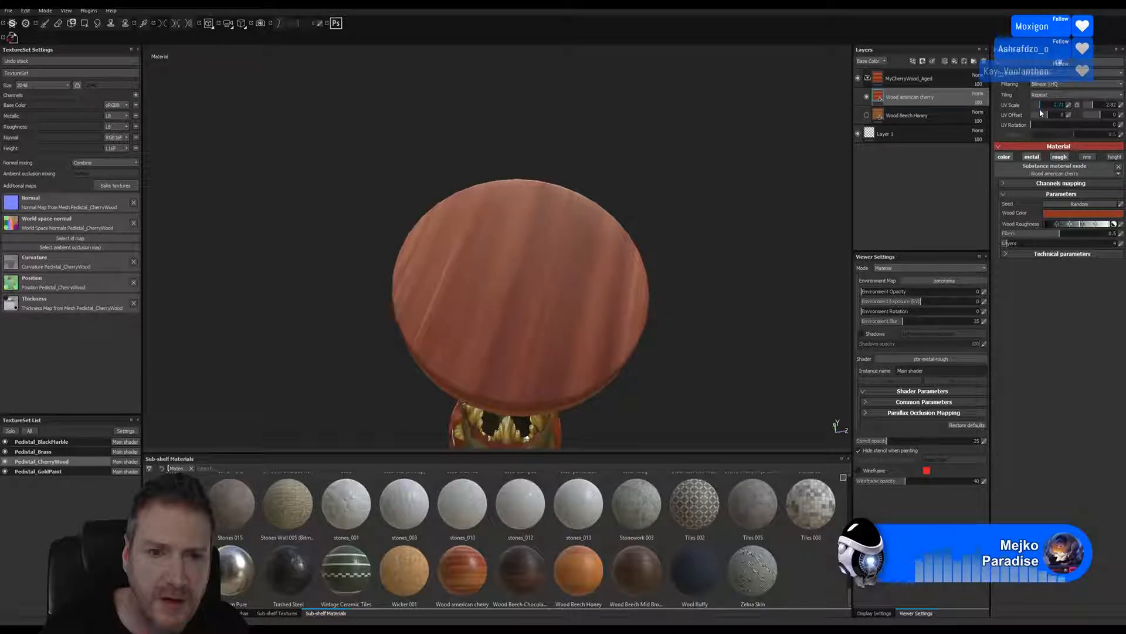
pyautogui.keyDown('alt'); pyautogui.moveTo(523, 266); pyautogui.dragTo(629, 194); pyautogui.keyUp('alt')
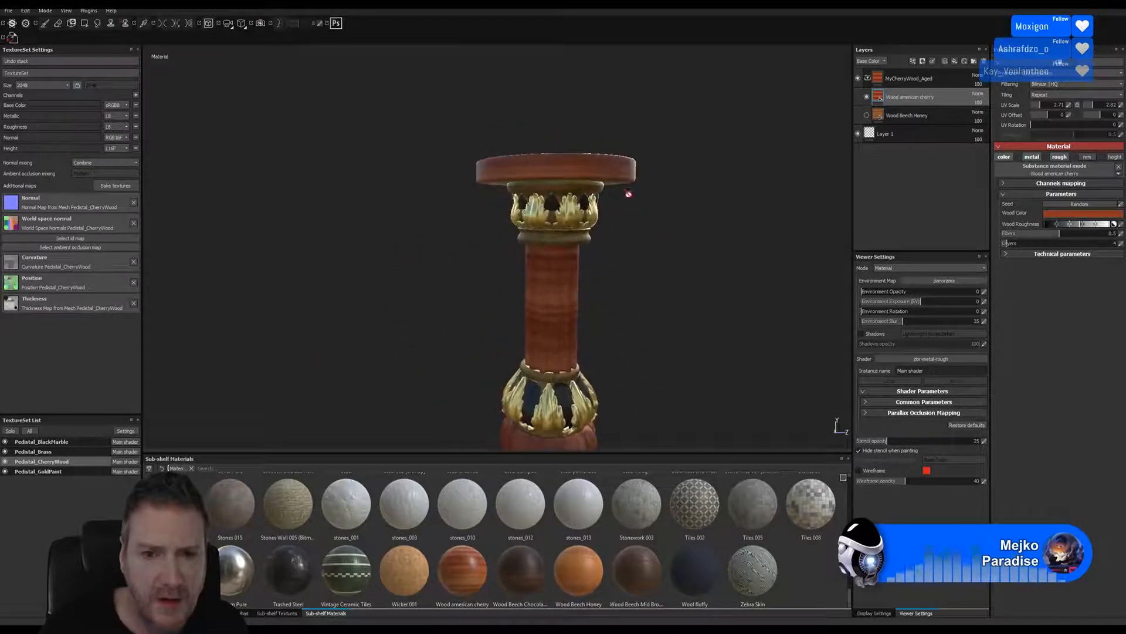
pyautogui.keyDown('alt'); pyautogui.moveTo(624, 267); pyautogui.dragTo(614, 181, button='middle'); pyautogui.keyUp('alt')
pyautogui.keyDown('alt'); pyautogui.moveTo(614, 181); pyautogui.dragTo(364, 288, button='right'); pyautogui.keyUp('alt')
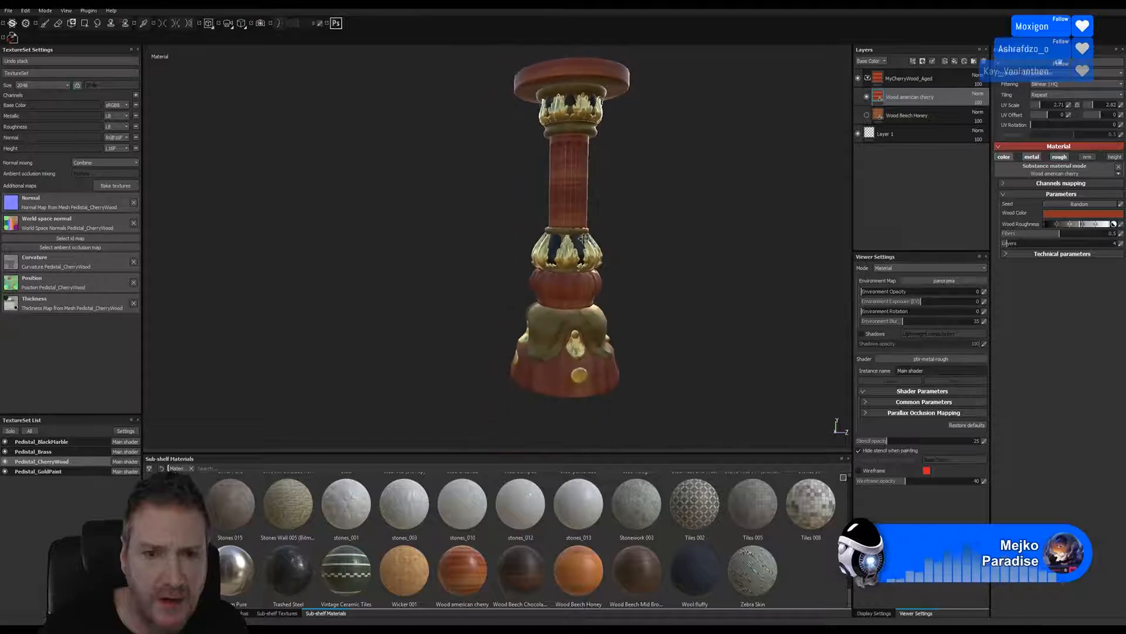
# - Examine the cherry wood grain's direction and scale on the pedestal's fluted shaft, round top and base from several angles
pyautogui.keyDown('alt'); pyautogui.moveTo(585, 239); pyautogui.dragTo(604, 258); pyautogui.keyUp('alt')
pyautogui.keyDown('alt'); pyautogui.moveTo(576, 307); pyautogui.dragTo(583, 252, button='middle'); pyautogui.keyUp('alt')
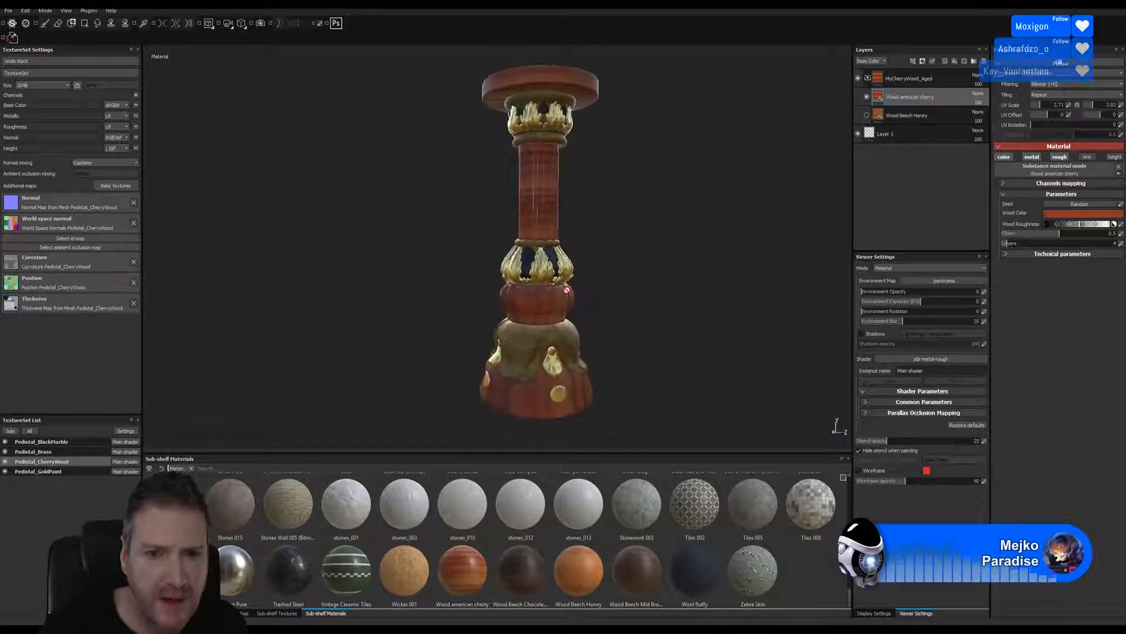
pyautogui.keyDown('alt'); pyautogui.moveTo(641, 393); pyautogui.dragTo(593, 352); pyautogui.keyUp('alt')
pyautogui.keyDown('alt'); pyautogui.moveTo(592, 352); pyautogui.dragTo(803, 342, button='right'); pyautogui.keyUp('alt')
pyautogui.keyDown('alt'); pyautogui.moveTo(804, 342); pyautogui.dragTo(885, 347); pyautogui.keyUp('alt')
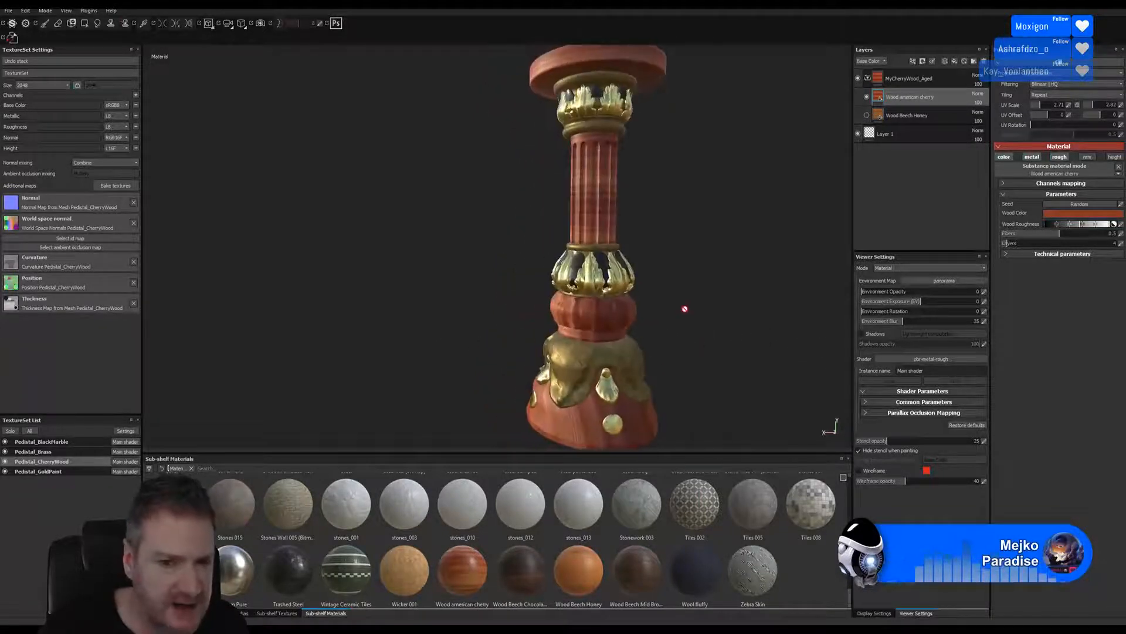
pyautogui.keyDown('alt'); pyautogui.moveTo(684, 310); pyautogui.dragTo(564, 329, button='middle'); pyautogui.keyUp('alt')
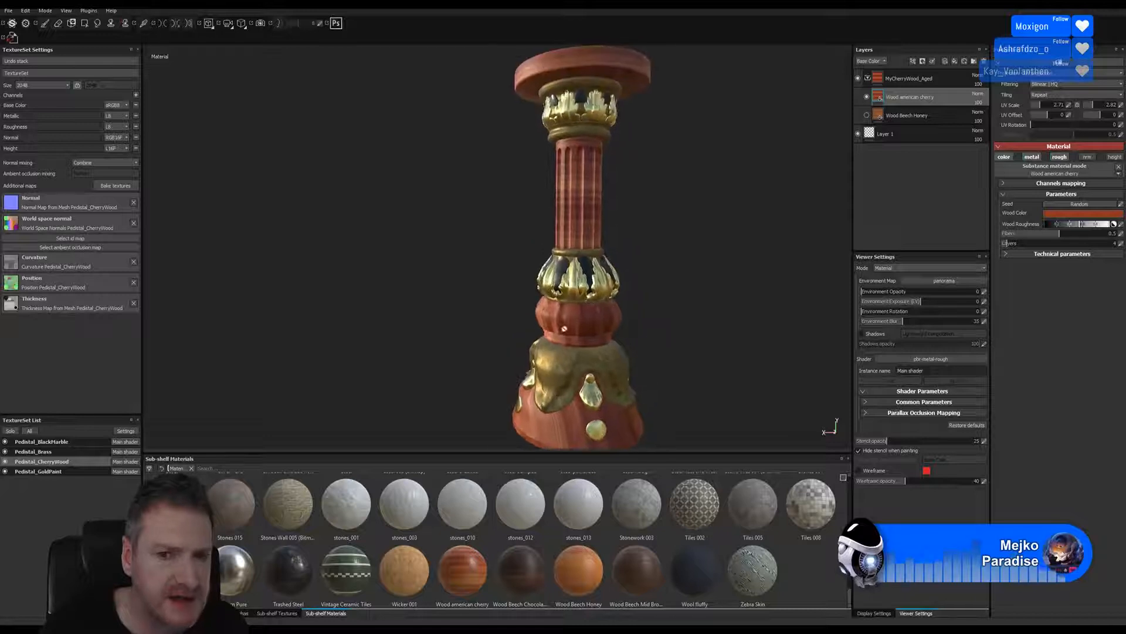
pyautogui.keyDown('alt'); pyautogui.moveTo(681, 165); pyautogui.dragTo(676, 241); pyautogui.keyUp('alt')
pyautogui.keyDown('alt'); pyautogui.moveTo(672, 196); pyautogui.dragTo(659, 269, button='middle'); pyautogui.keyUp('alt')
pyautogui.keyDown('alt'); pyautogui.moveTo(659, 269); pyautogui.dragTo(651, 239); pyautogui.keyUp('alt')
pyautogui.keyDown('alt'); pyautogui.moveTo(629, 279); pyautogui.dragTo(615, 236, button='middle'); pyautogui.keyUp('alt')
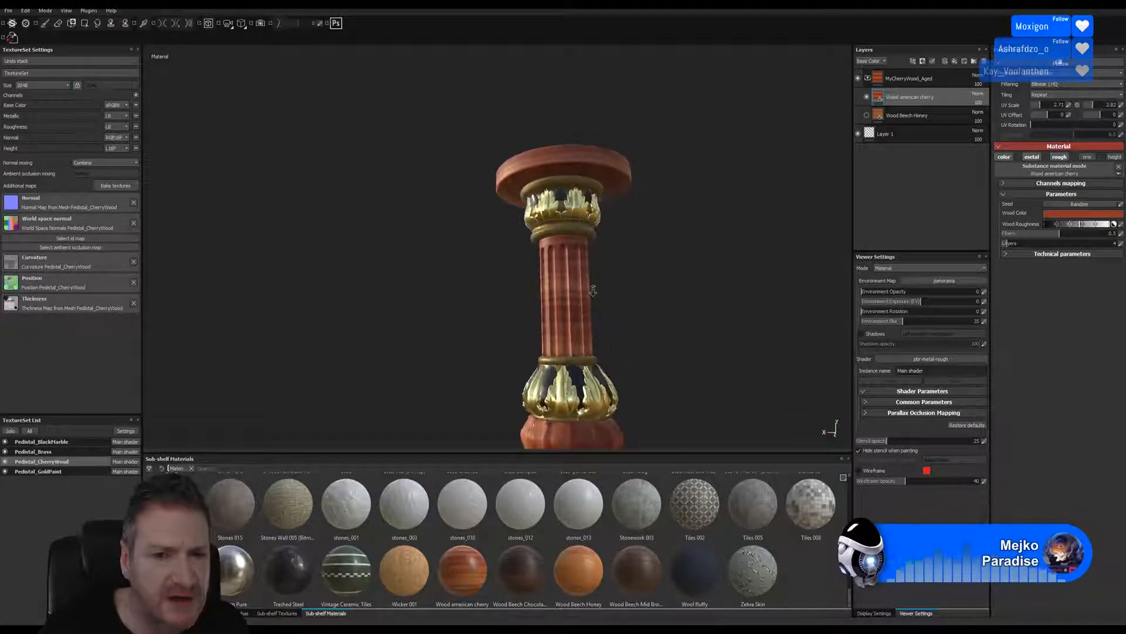
pyautogui.keyDown('alt'); pyautogui.moveTo(593, 290); pyautogui.dragTo(821, 293, button='right'); pyautogui.keyUp('alt')
pyautogui.keyDown('alt'); pyautogui.moveTo(662, 319); pyautogui.dragTo(637, 289, button='middle'); pyautogui.keyUp('alt')
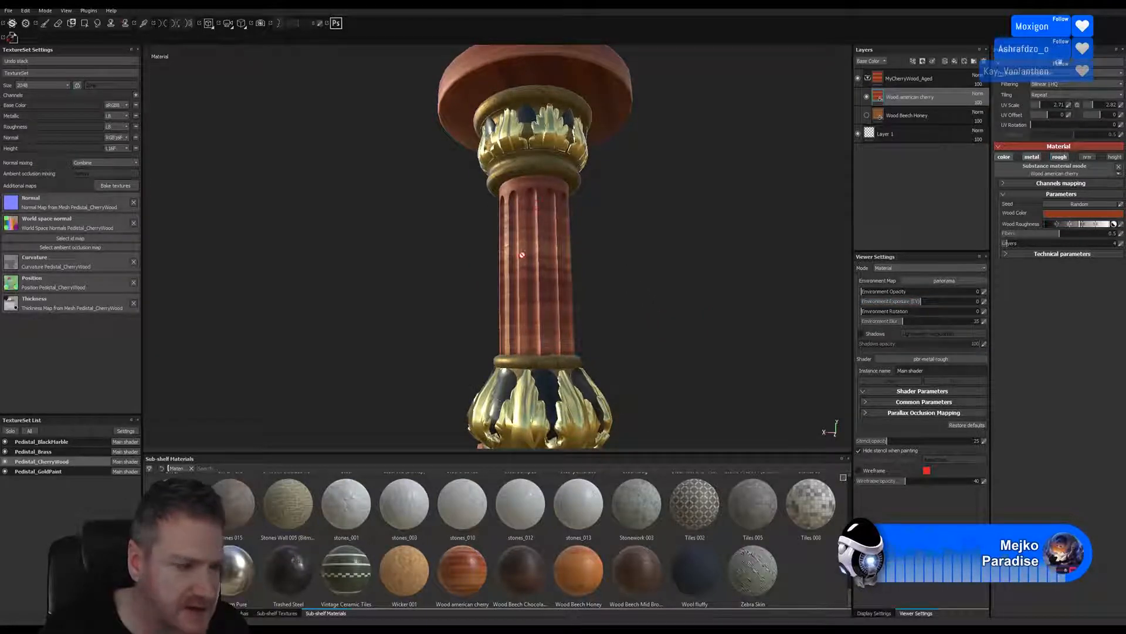
pyautogui.moveTo(567, 276)
pyautogui.keyDown('alt'); pyautogui.mouseDown()
pyautogui.moveTo(569, 292)
pyautogui.moveTo(729, 301)
pyautogui.moveTo(947, 300)
pyautogui.moveTo(557, 287)
pyautogui.mouseUp(); pyautogui.keyUp('alt')
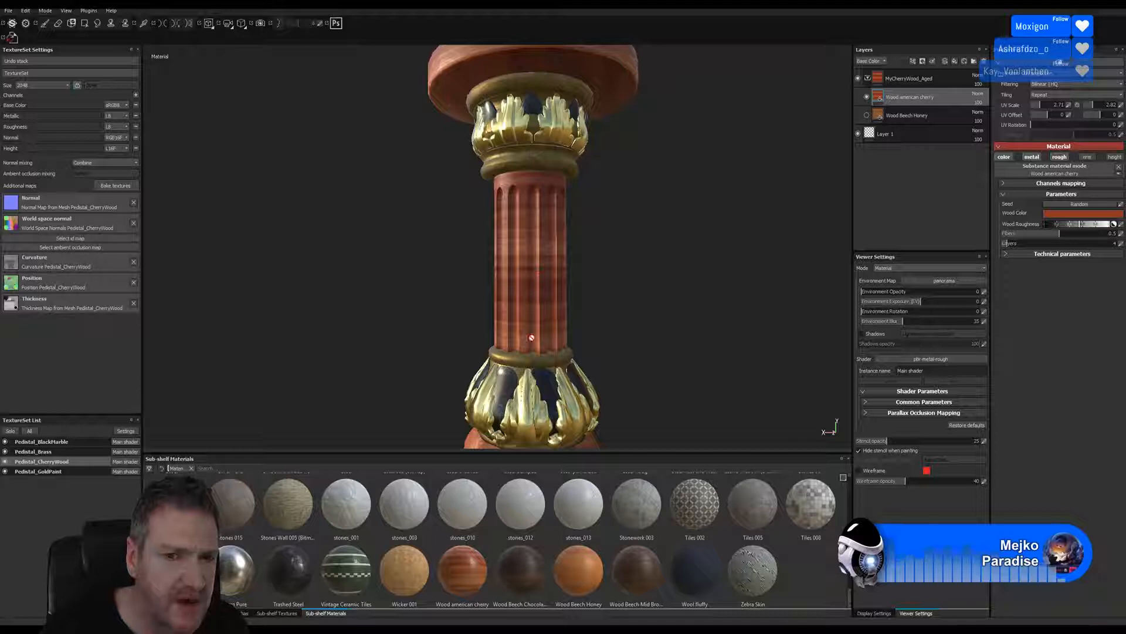
pyautogui.keyDown('alt'); pyautogui.moveTo(611, 307); pyautogui.dragTo(565, 315); pyautogui.keyUp('alt')
pyautogui.keyDown('alt'); pyautogui.moveTo(646, 307); pyautogui.dragTo(352, 323, button='right'); pyautogui.keyUp('alt')
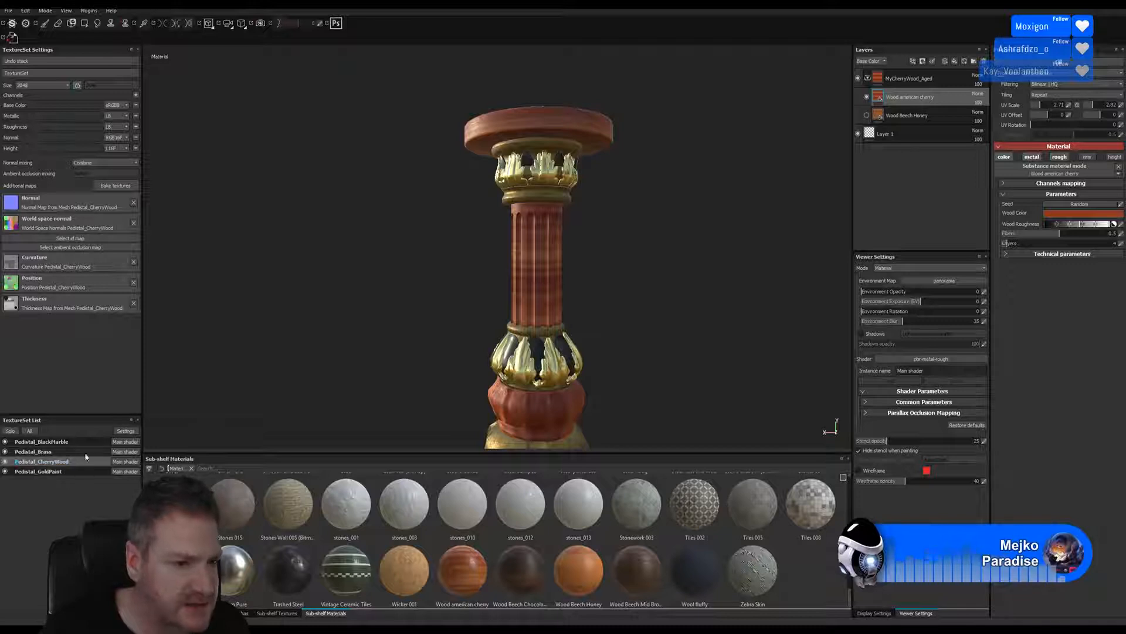
pyautogui.keyDown('alt'); pyautogui.moveTo(613, 339); pyautogui.dragTo(425, 293); pyautogui.keyUp('alt')
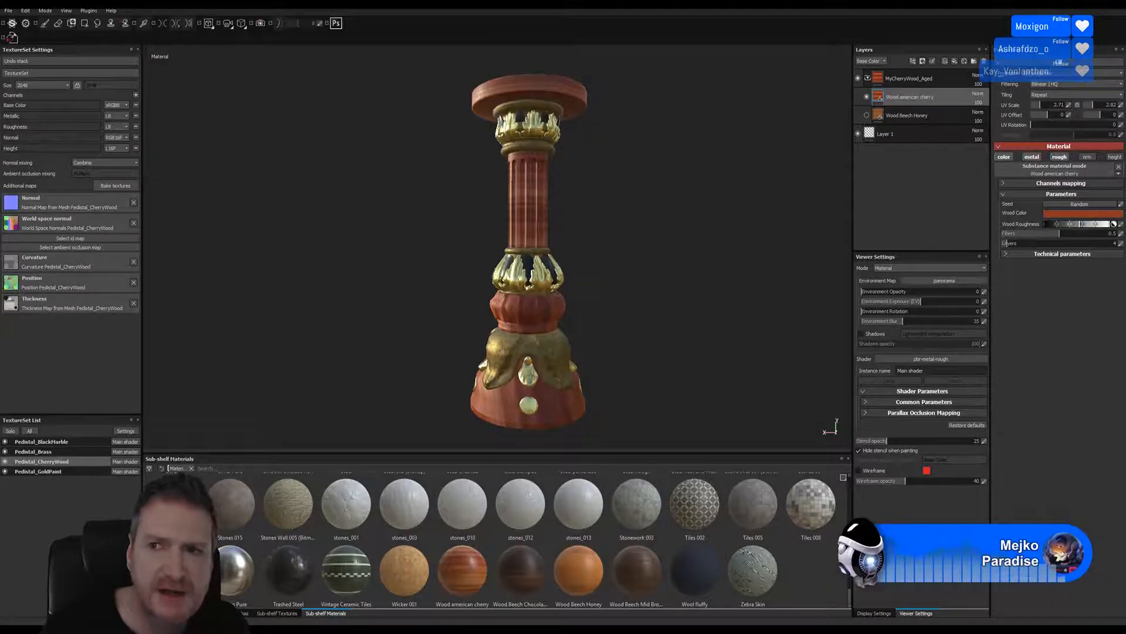
# - Switch to 3ds Max and detach the fluted shaft element from the Pedistal mesh as a separate object
pyautogui.click(381, 628)
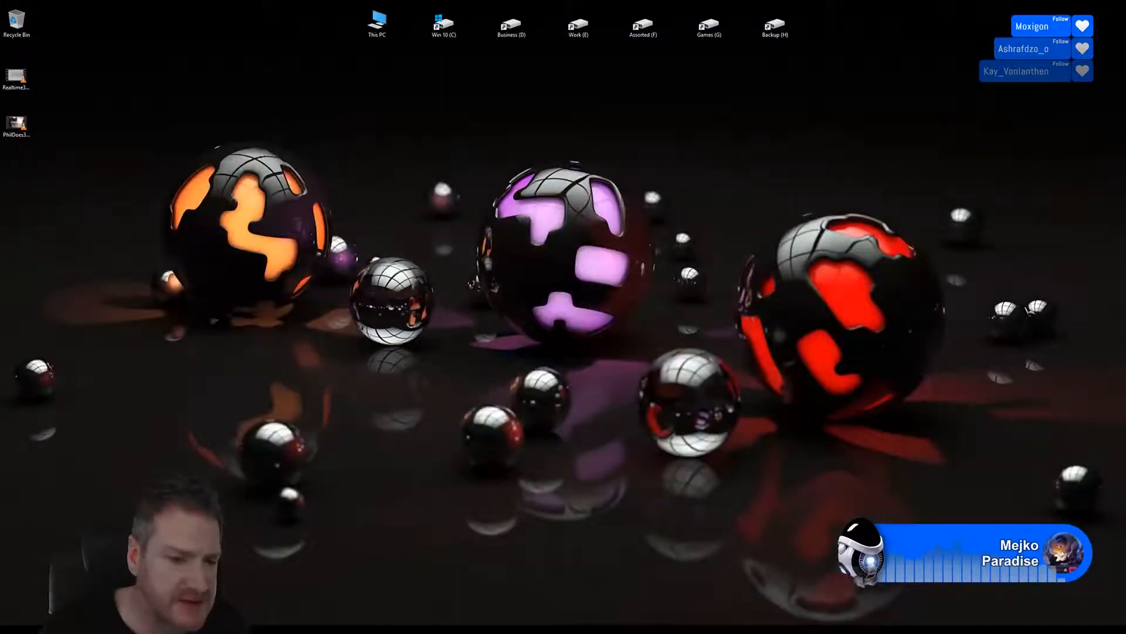
pyautogui.click(407, 628)
pyautogui.moveTo(462, 335); pyautogui.dragTo(491, 349, button='middle')
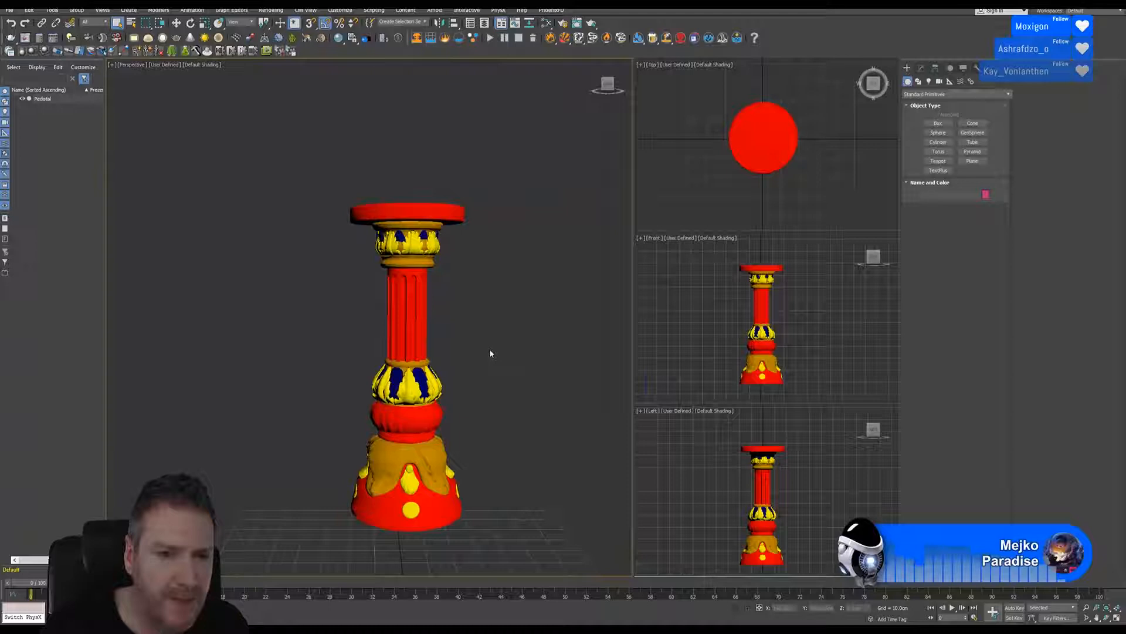
pyautogui.click(415, 307)
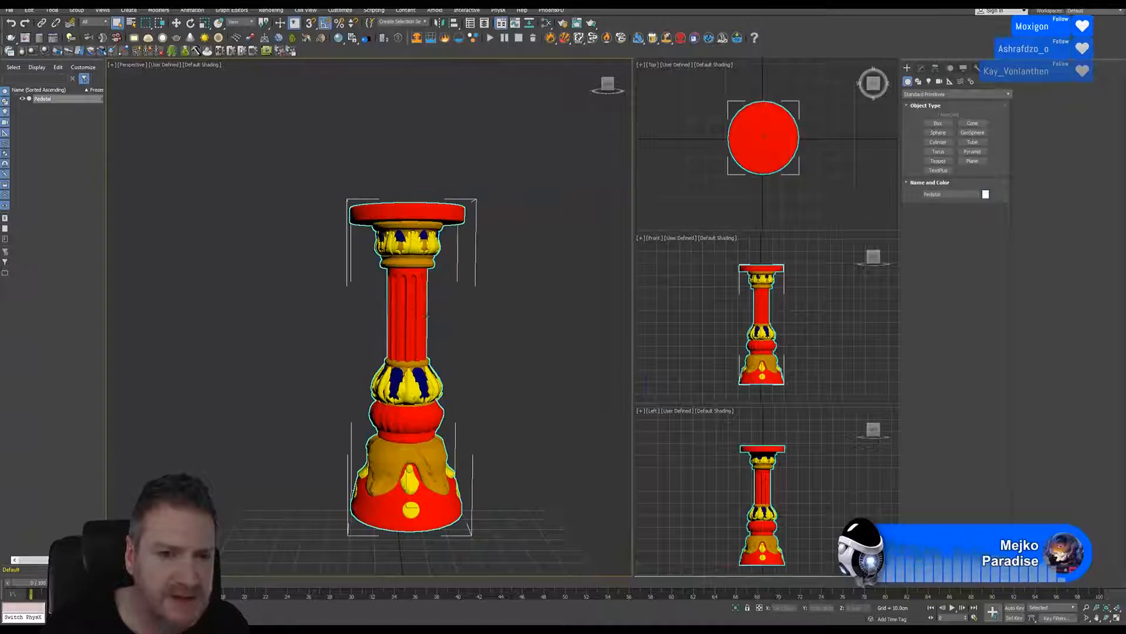
pyautogui.click(922, 68)
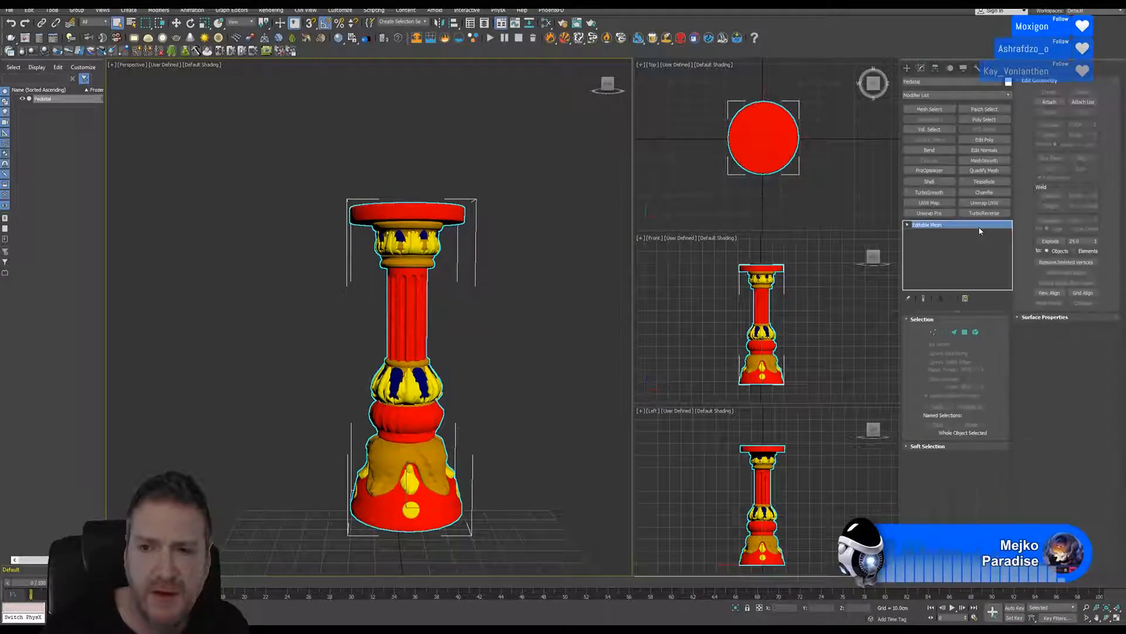
pyautogui.click(975, 332)
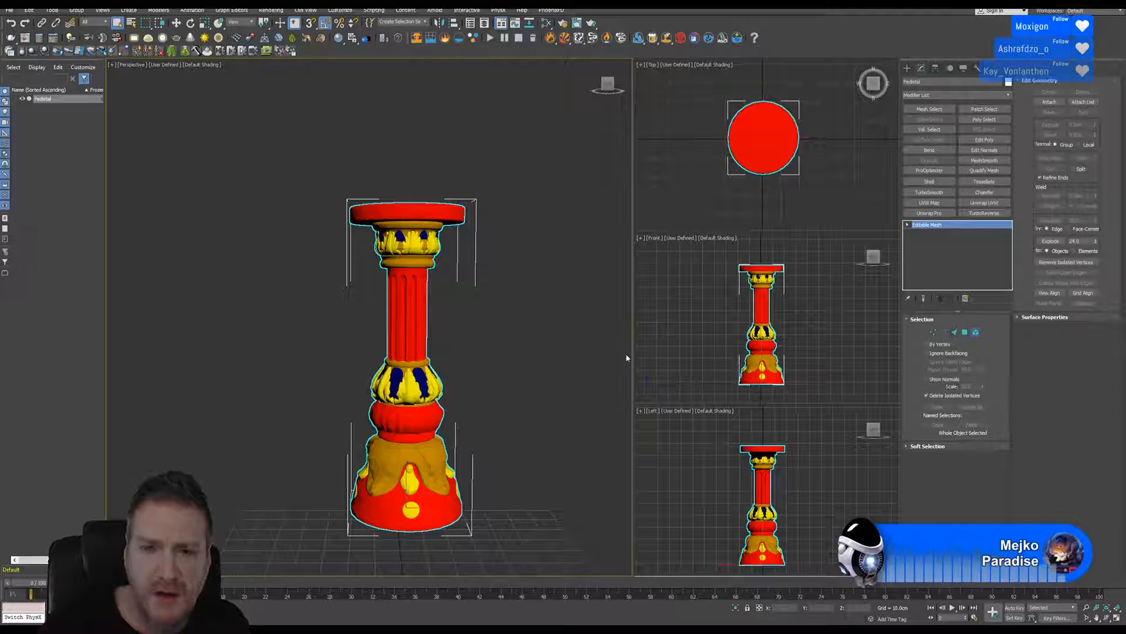
pyautogui.click(425, 325)
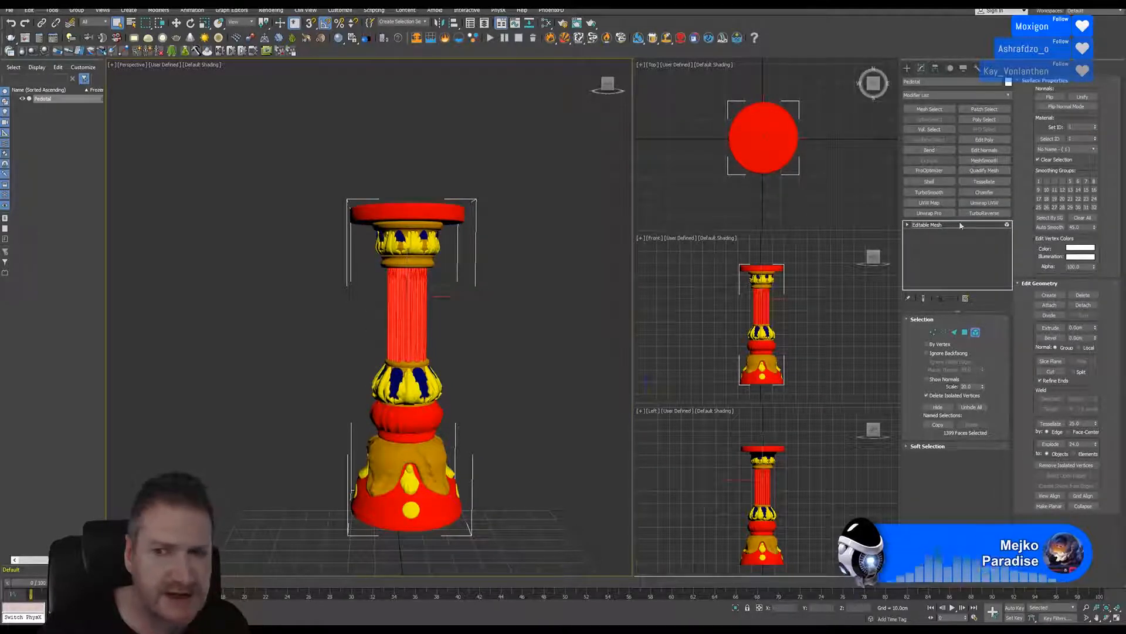
pyautogui.click(1083, 306)
pyautogui.click(590, 322)
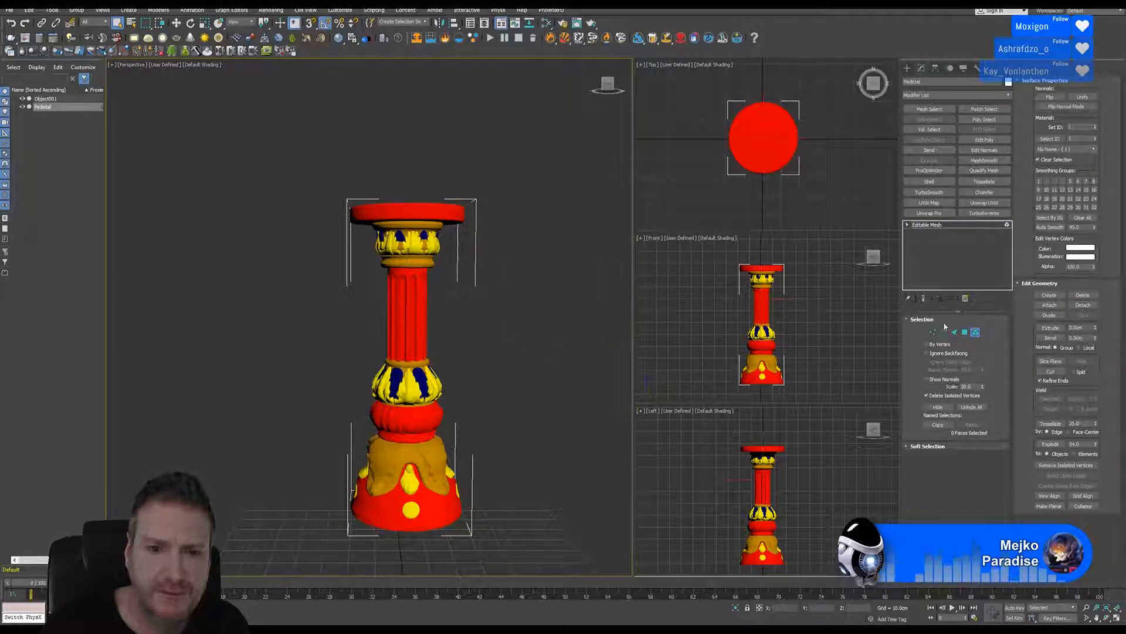
pyautogui.click(977, 333)
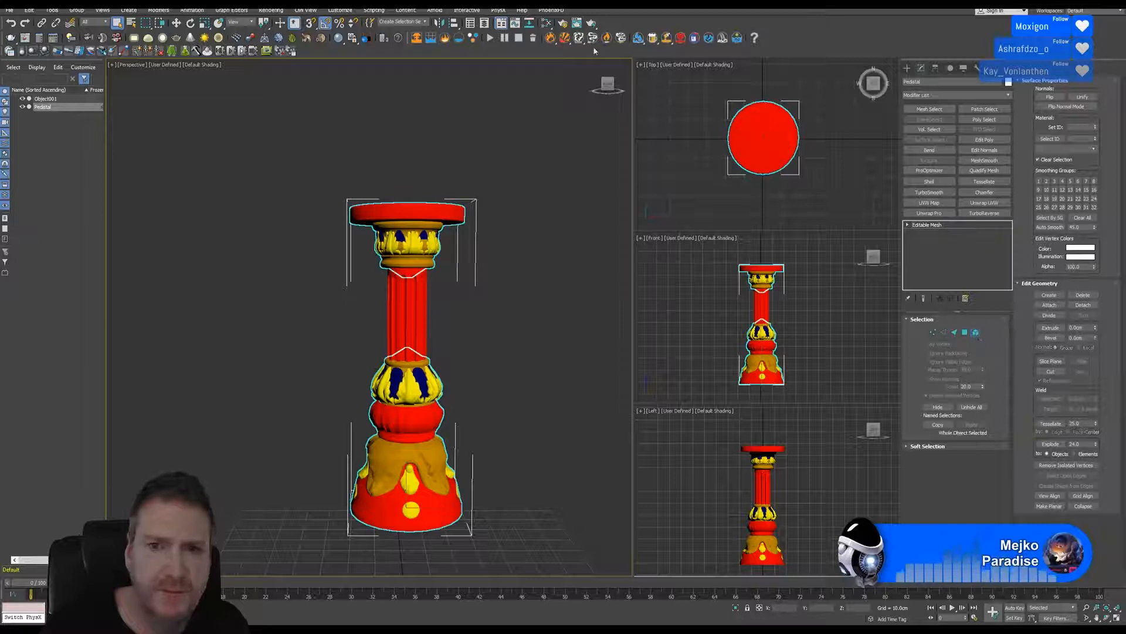
# - Create a new Standard material in the Slate Material Editor below the existing pedestal materials and show its parameters
pyautogui.click(546, 24)
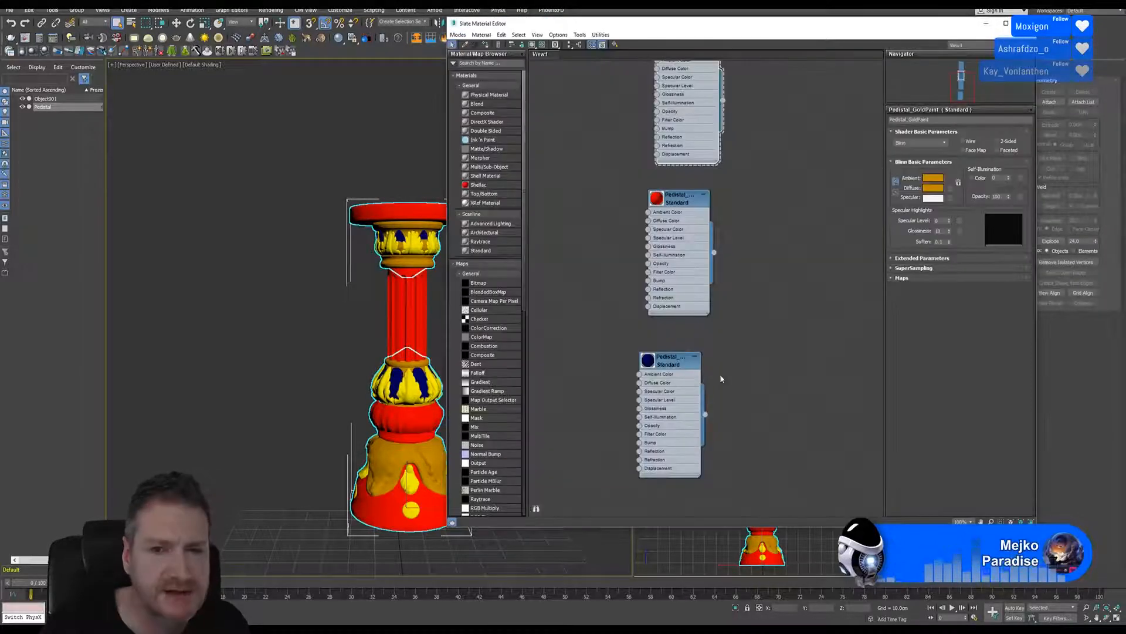
pyautogui.moveTo(721, 378); pyautogui.dragTo(737, 193, button='middle')
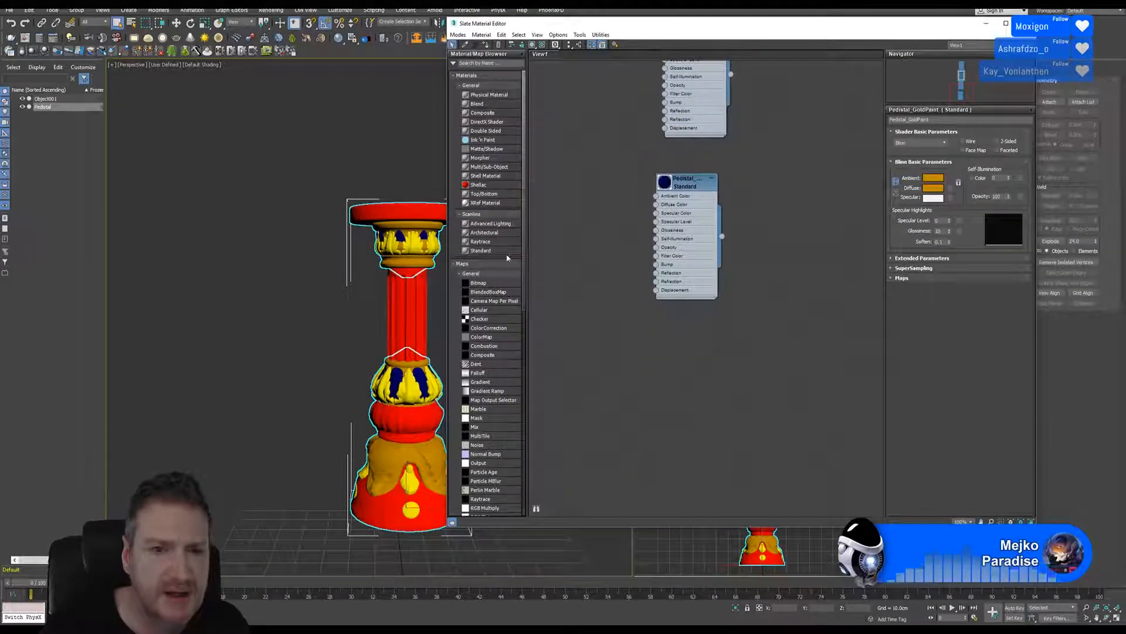
pyautogui.moveTo(497, 255); pyautogui.dragTo(713, 367)
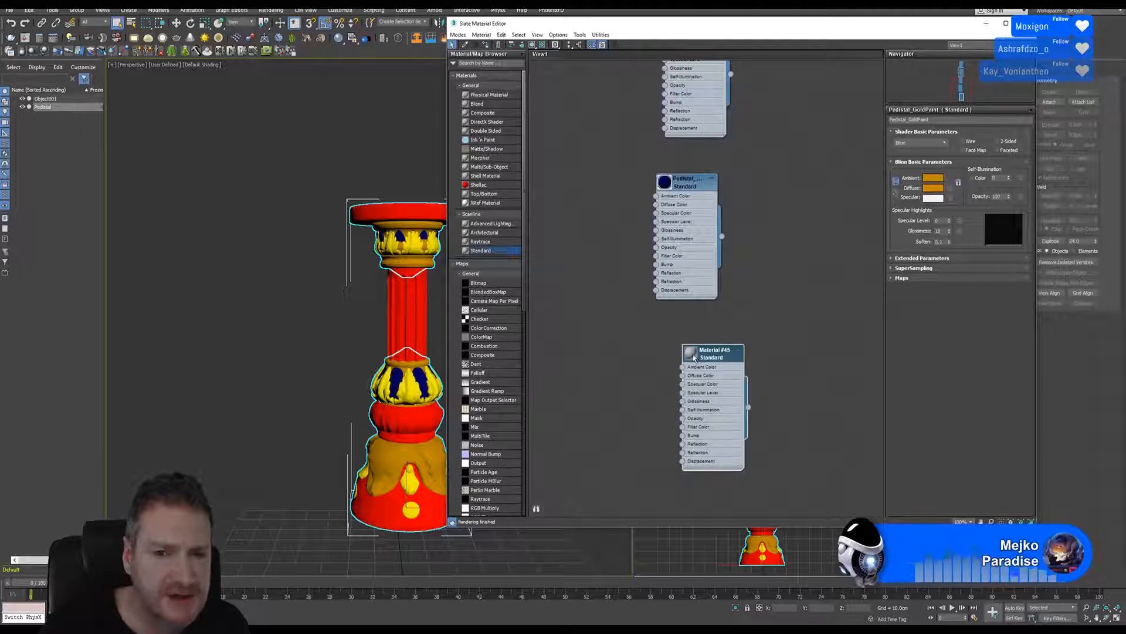
pyautogui.doubleClick(695, 358)
pyautogui.doubleClick(701, 387)
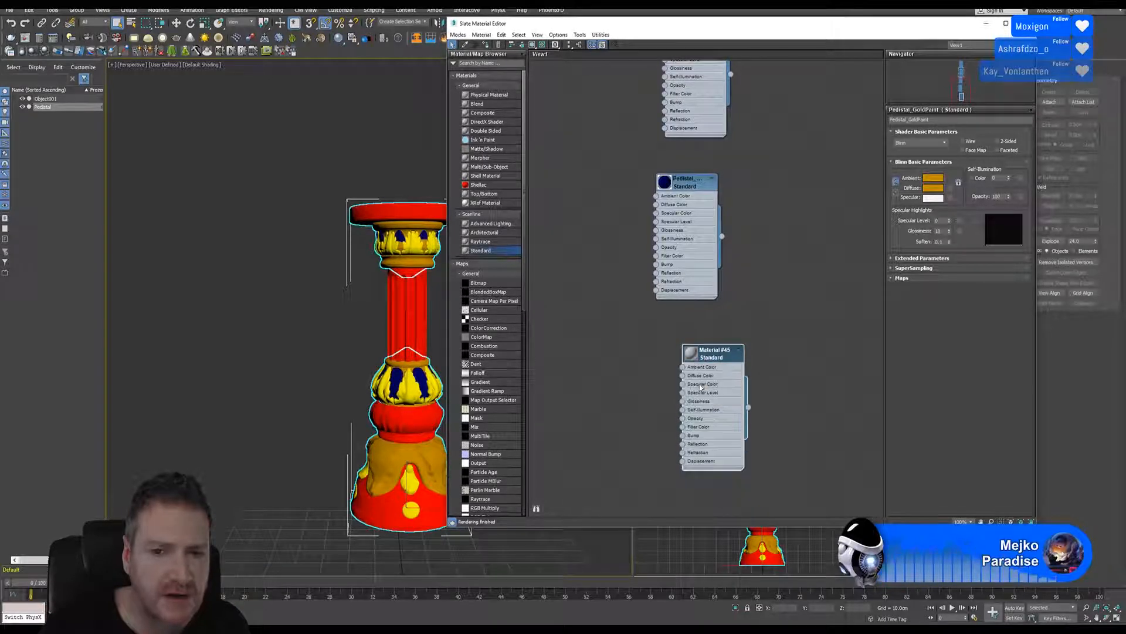
pyautogui.doubleClick(722, 359)
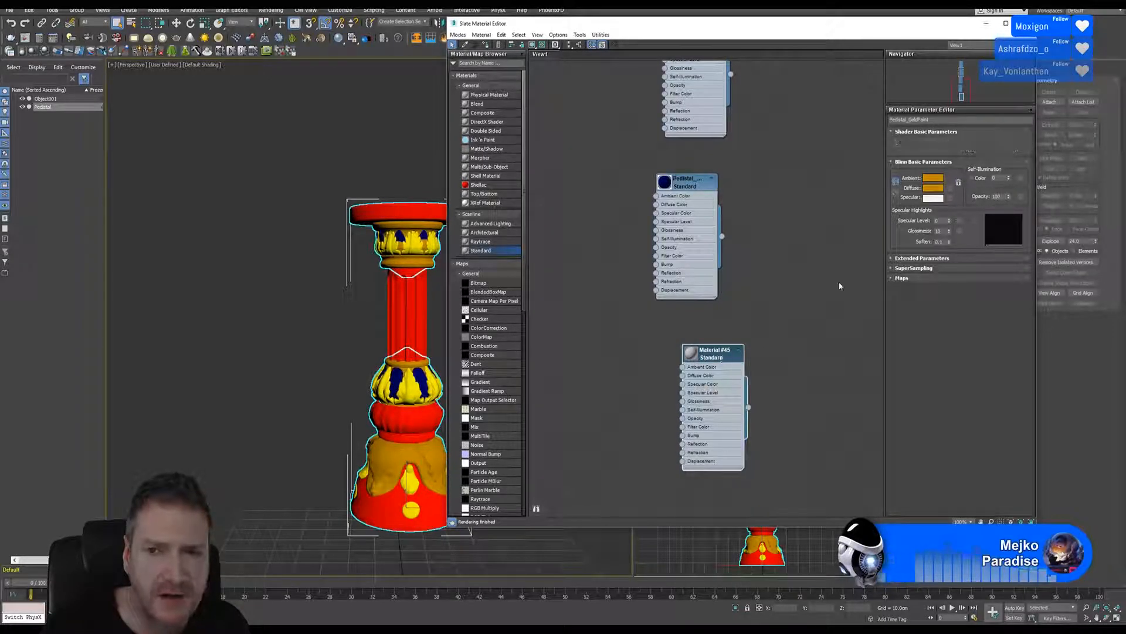
# - Set the new material's ambient and diffuse colour to green
pyautogui.click(934, 178)
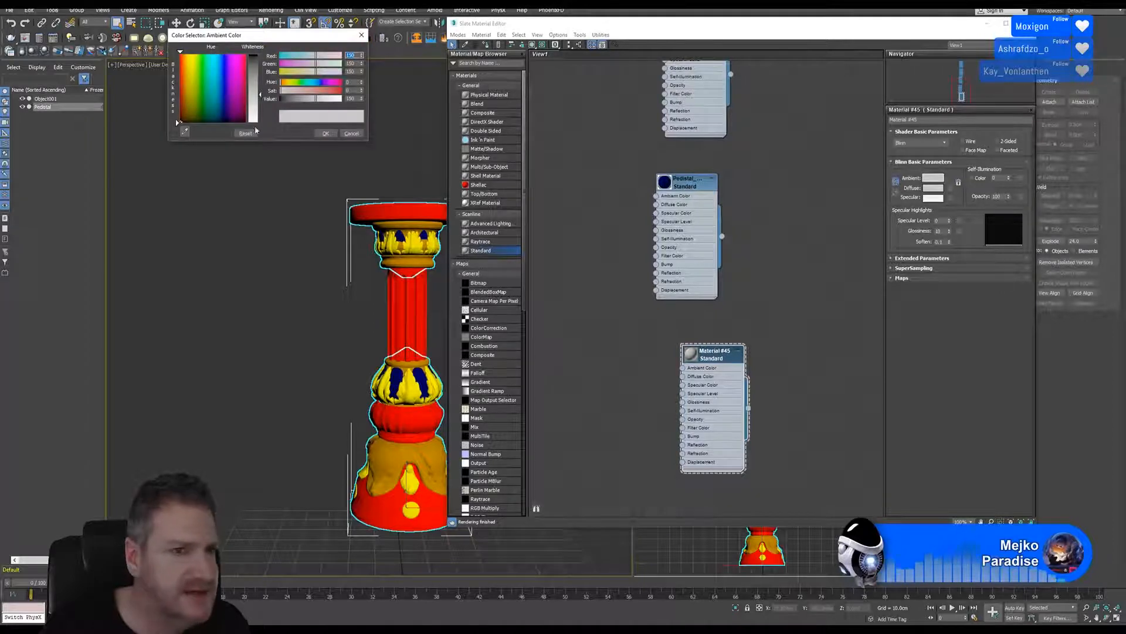
pyautogui.click(201, 72)
pyautogui.moveTo(254, 94); pyautogui.dragTo(256, 52)
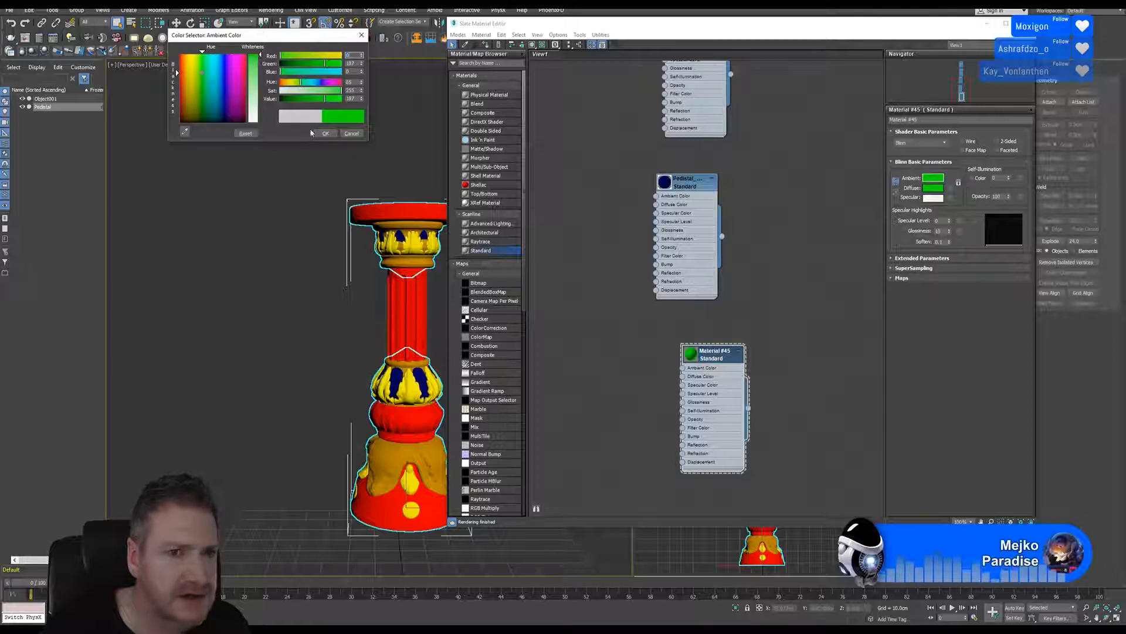
pyautogui.click(326, 134)
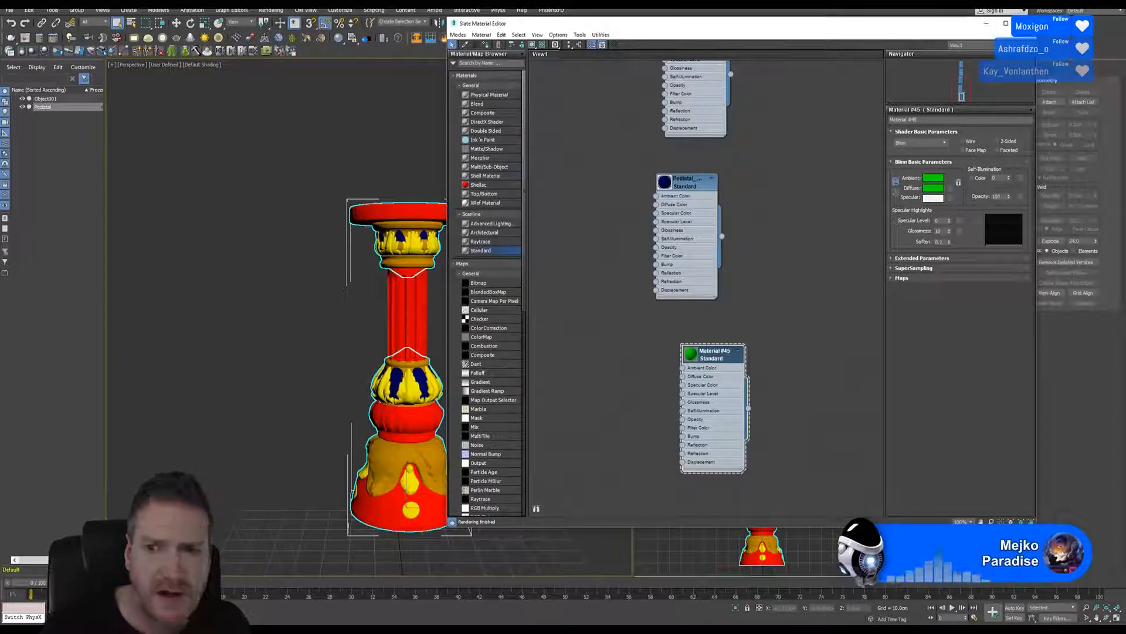
# - Rename the green material as WoodPillarMtl
pyautogui.moveTo(926, 120); pyautogui.dragTo(860, 126)
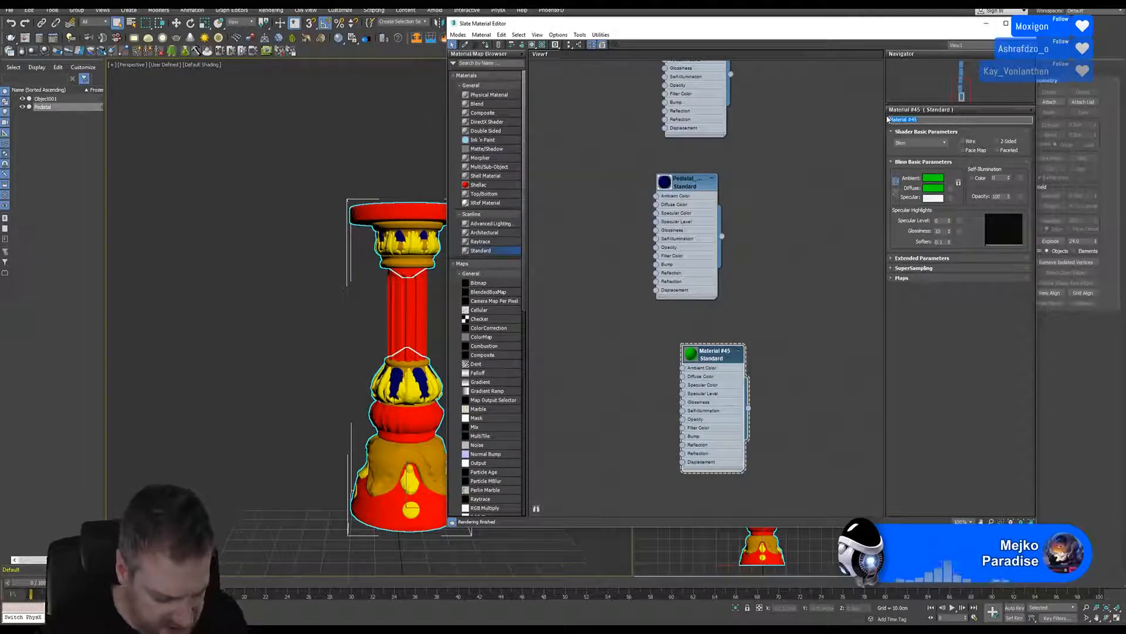
pyautogui.write('WoodPi')
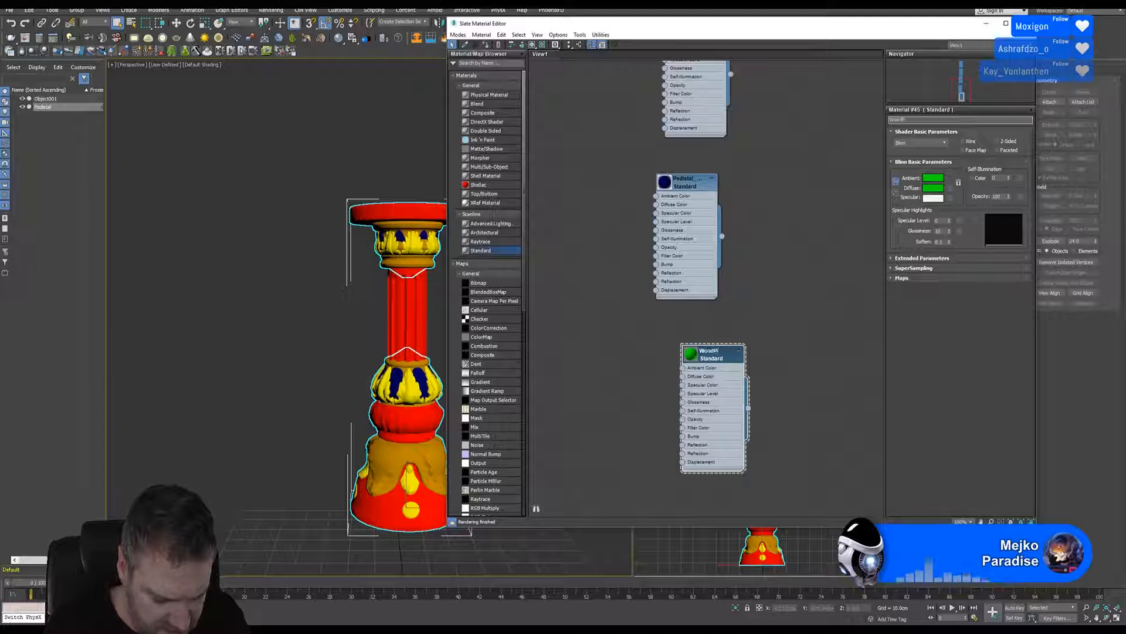
pyautogui.write('llarMtl')
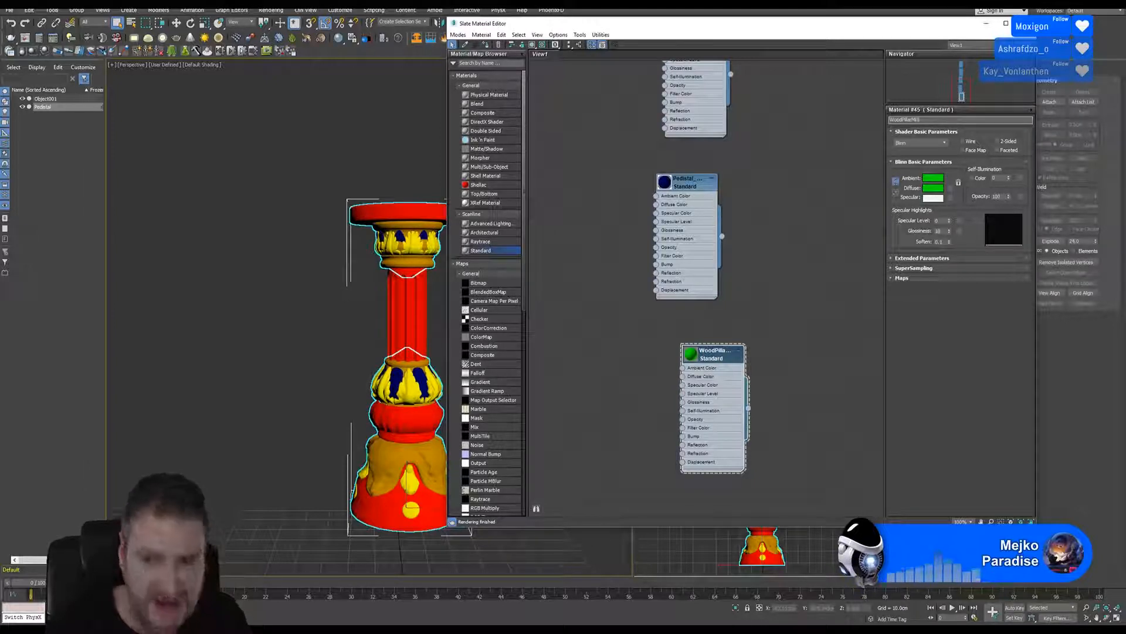
pyautogui.press('Return')
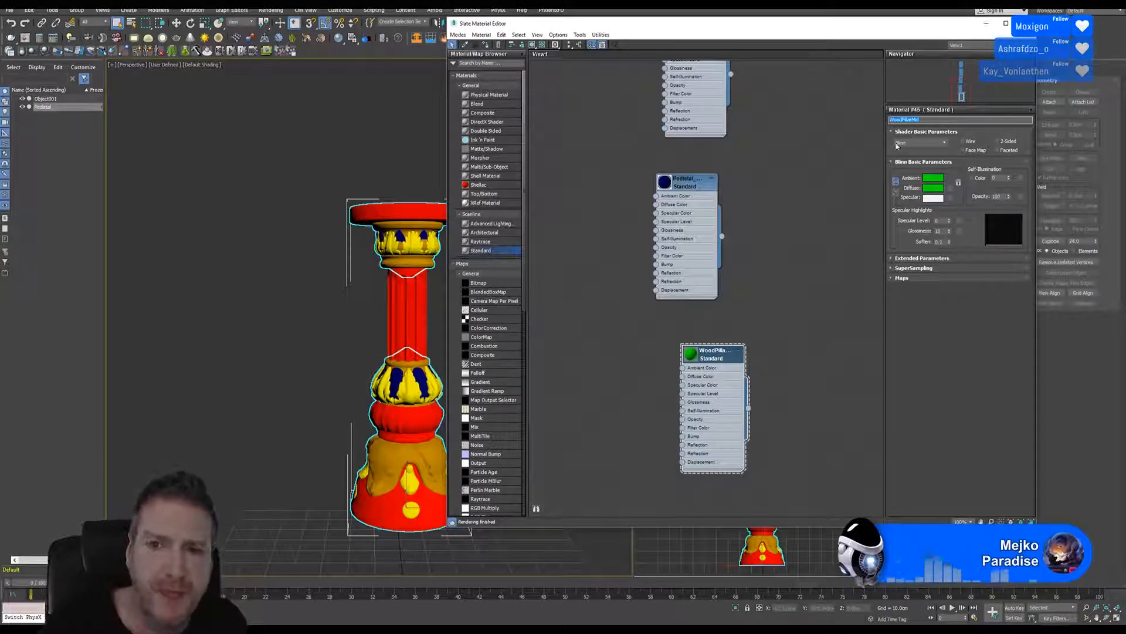
# - Assign the green WoodPillarMtl material to the detached fluted shaft and close the material editor
pyautogui.click(409, 315)
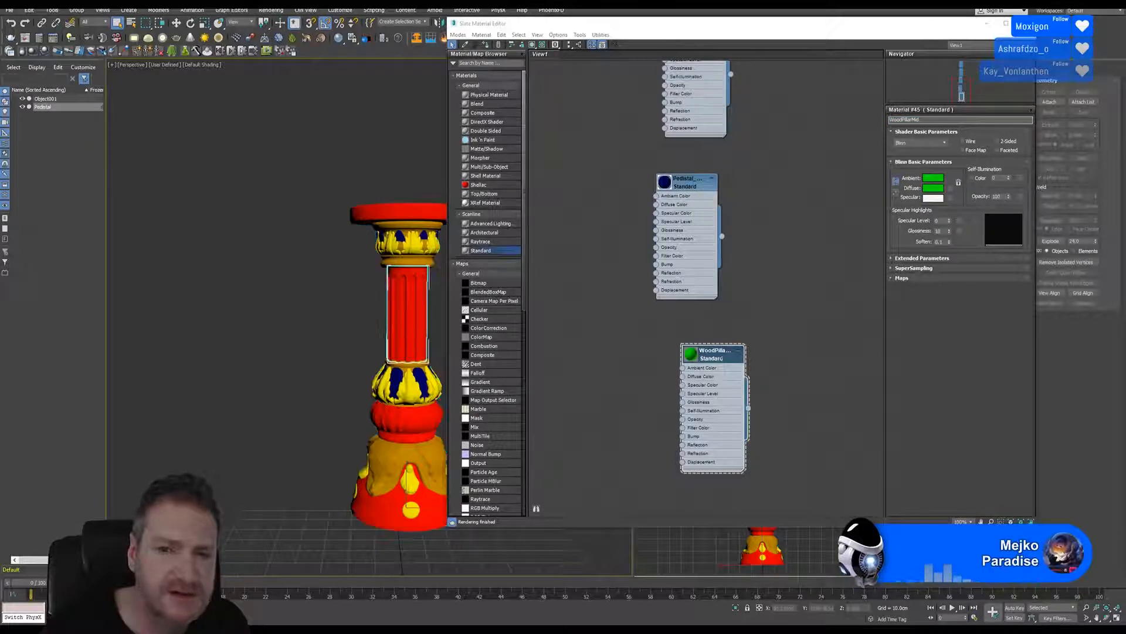
pyautogui.rightClick(715, 354)
pyautogui.click(762, 372)
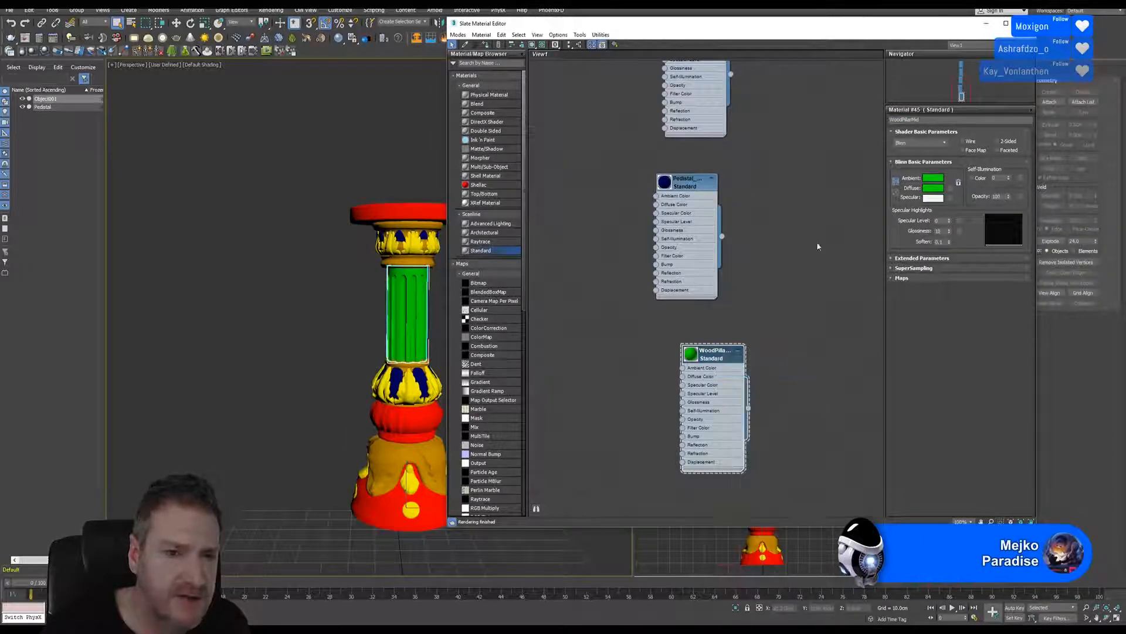
pyautogui.click(1025, 24)
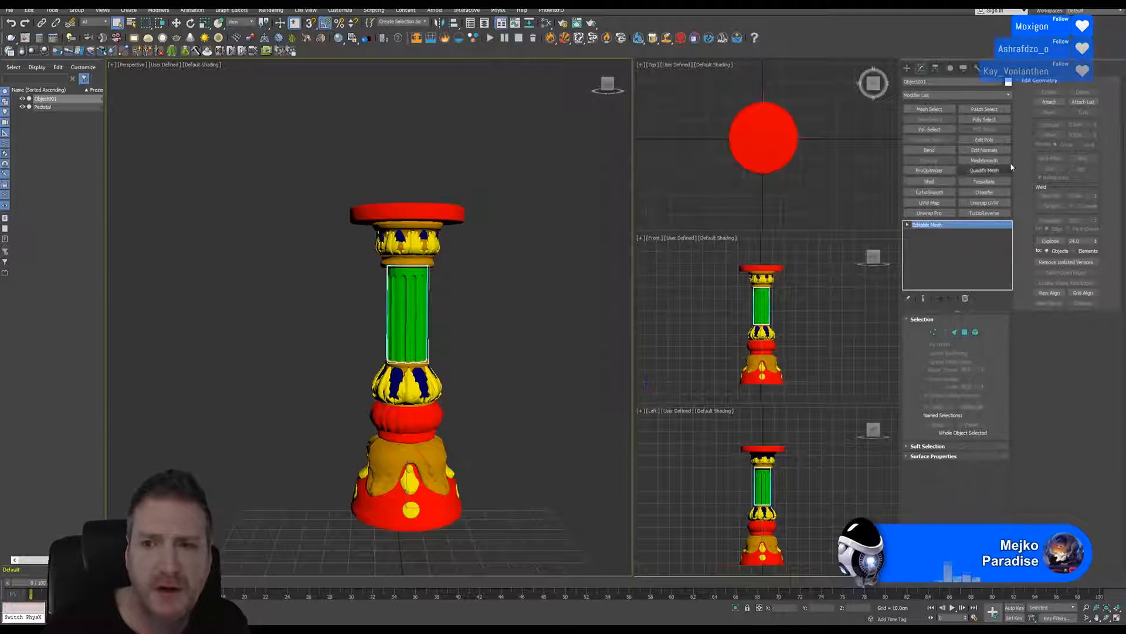
# - Attach the detached fluted shaft back to the pedestal, matching material IDs to material and condensing materials and IDs
pyautogui.click(500, 253)
pyautogui.click(420, 231)
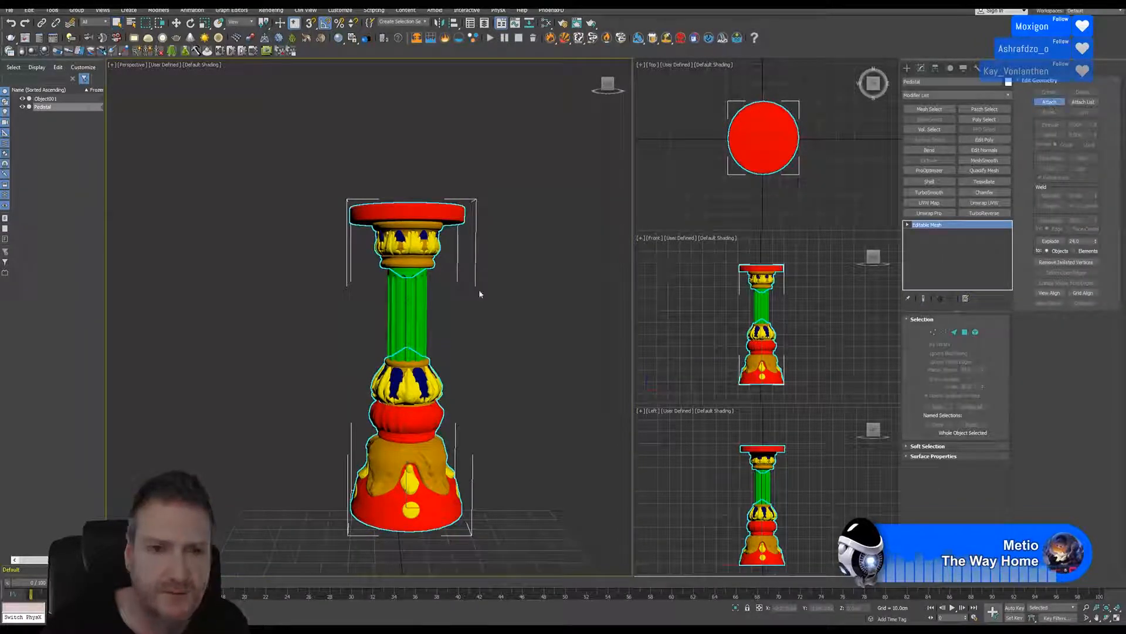
pyautogui.click(406, 299)
pyautogui.click(609, 302)
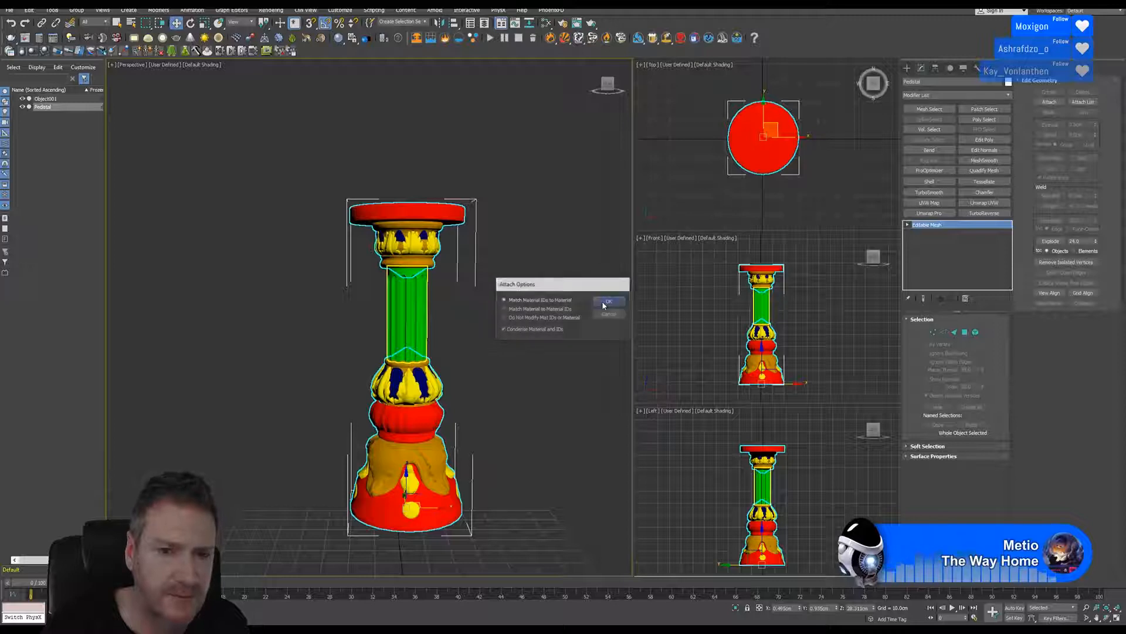
# - Export the pedestal as FBX into the Light Pedistal folder of Max 2018 versions, replacing the existing Pedistal.FBX
pyautogui.click(9, 11)
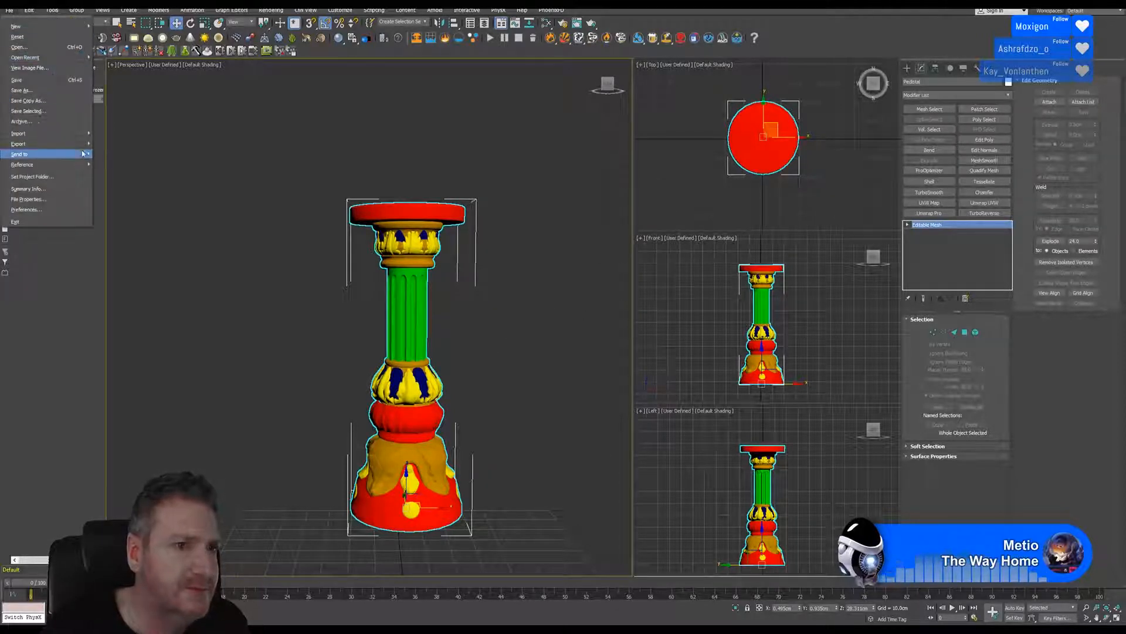
pyautogui.moveTo(58, 144)
pyautogui.click(141, 162)
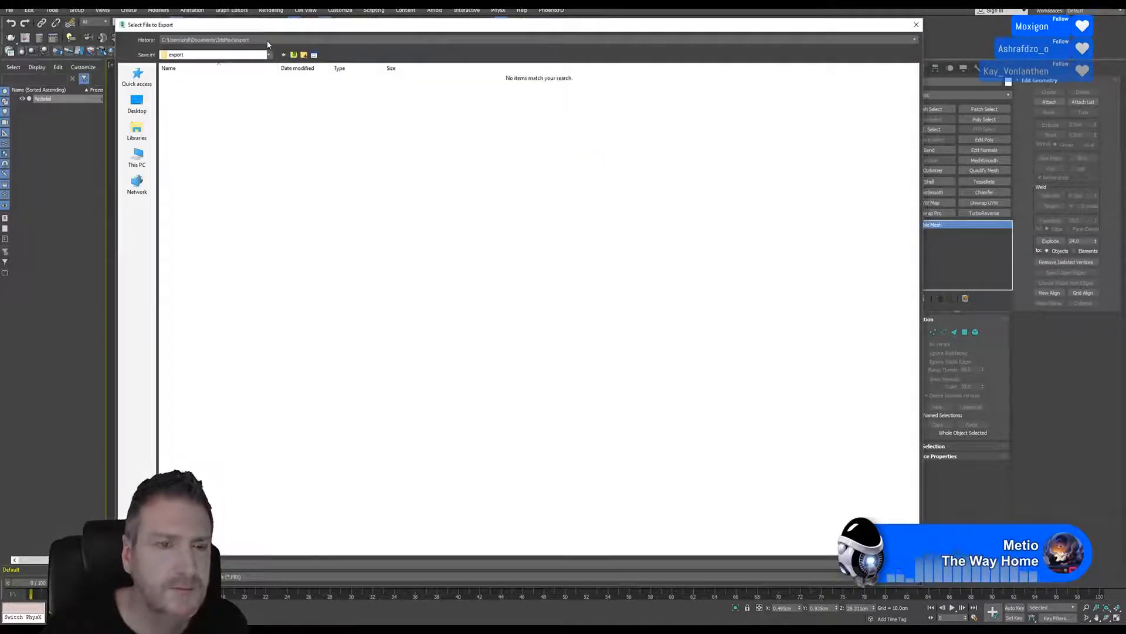
pyautogui.click(268, 39)
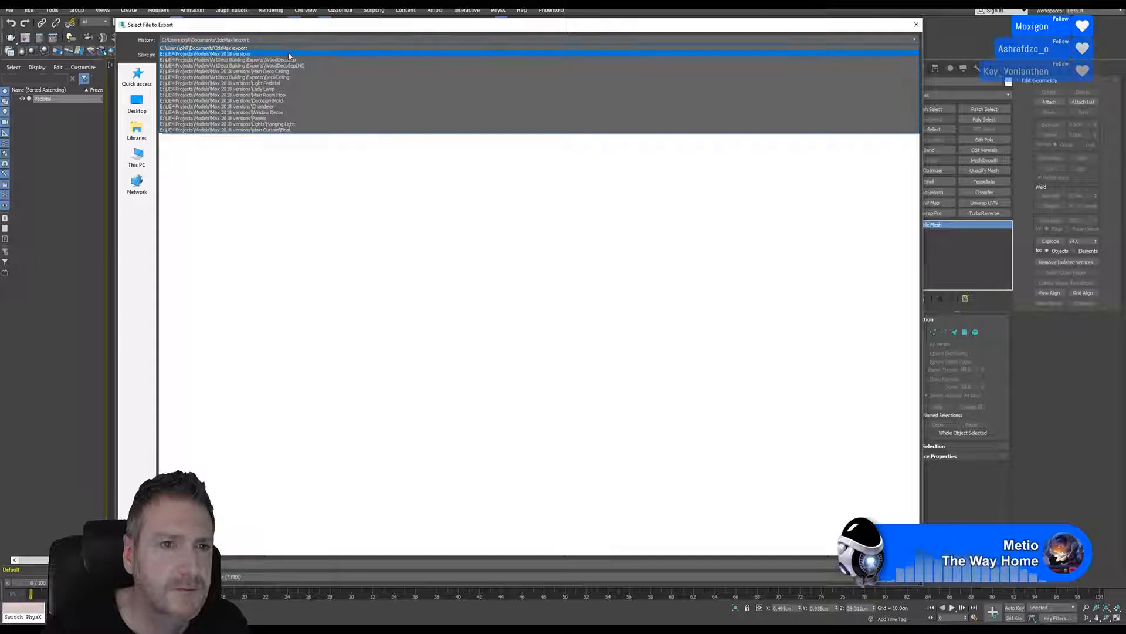
pyautogui.click(288, 54)
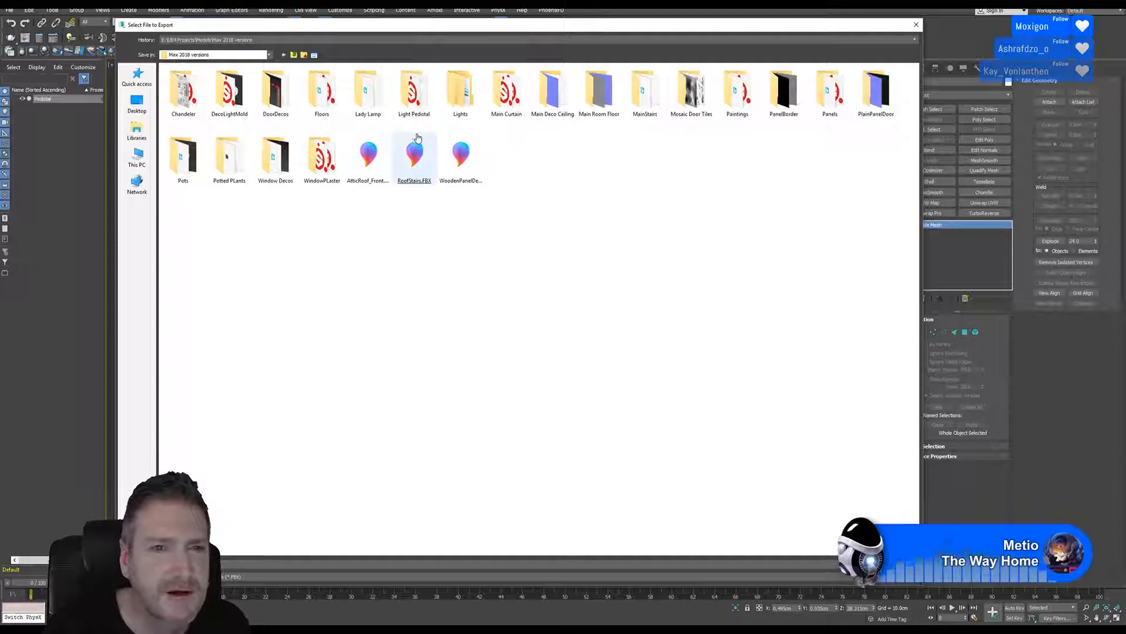
pyautogui.doubleClick(410, 74)
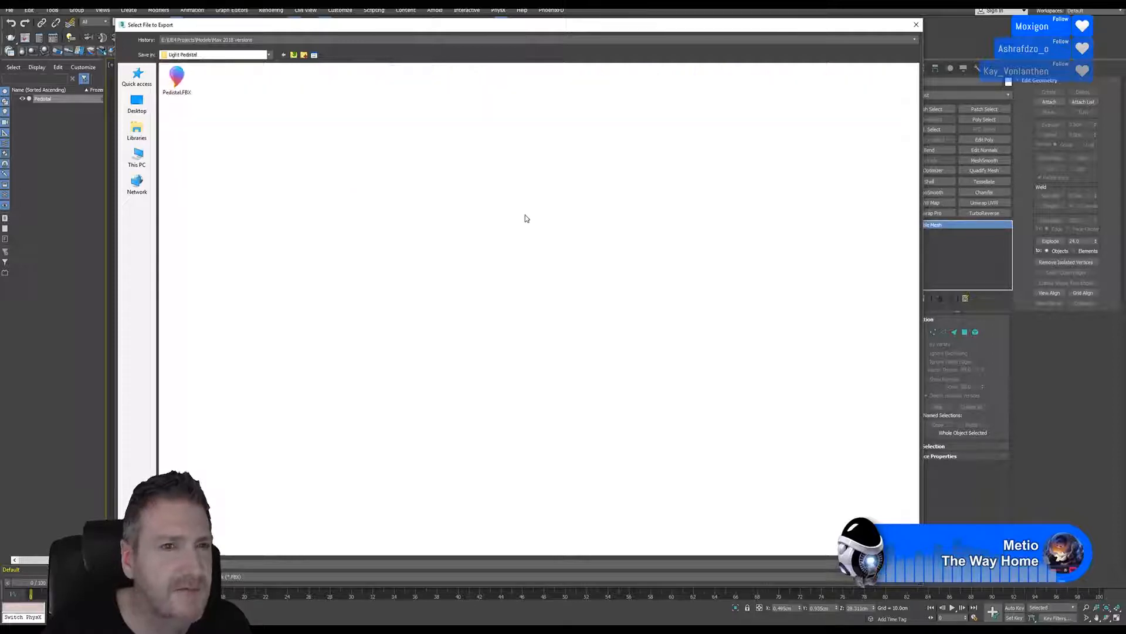
pyautogui.click(177, 81)
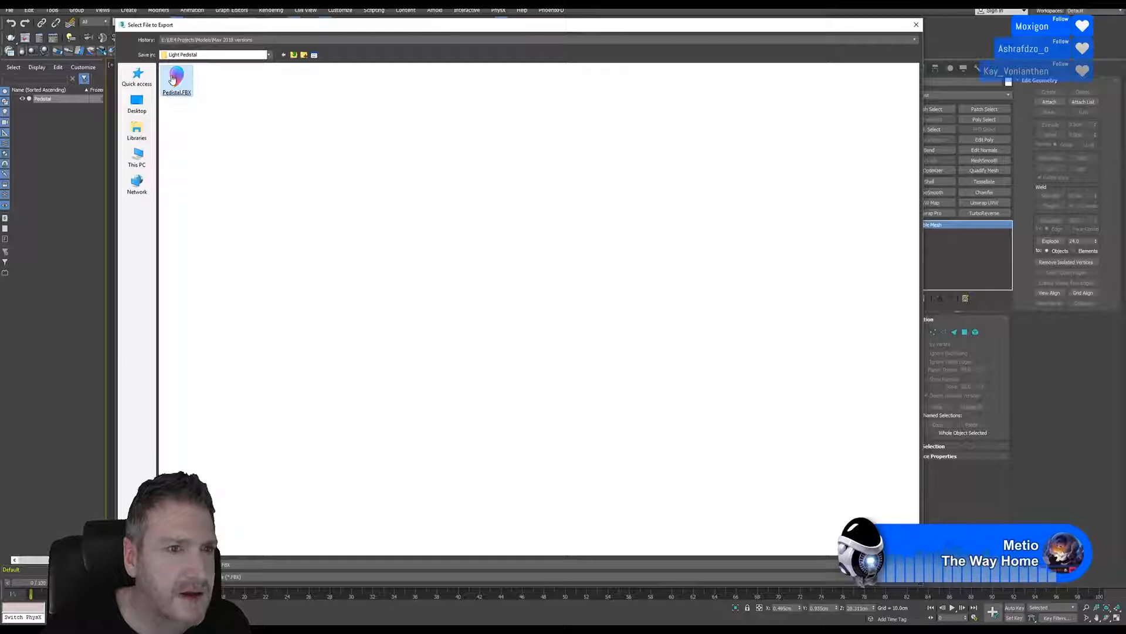
pyautogui.press('Return')
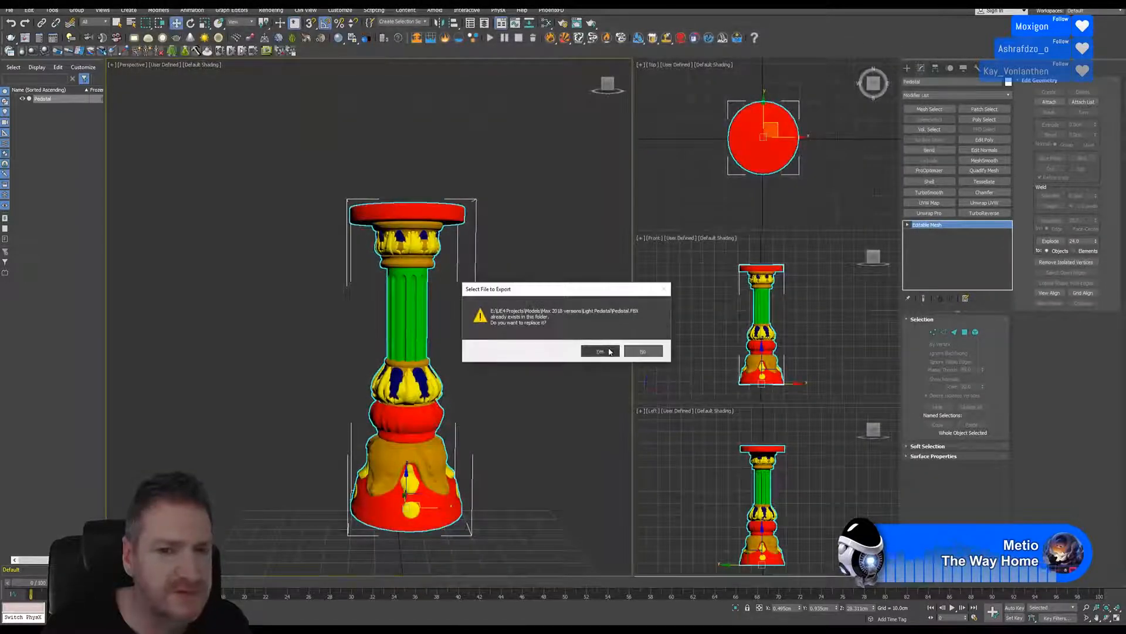
pyautogui.click(600, 350)
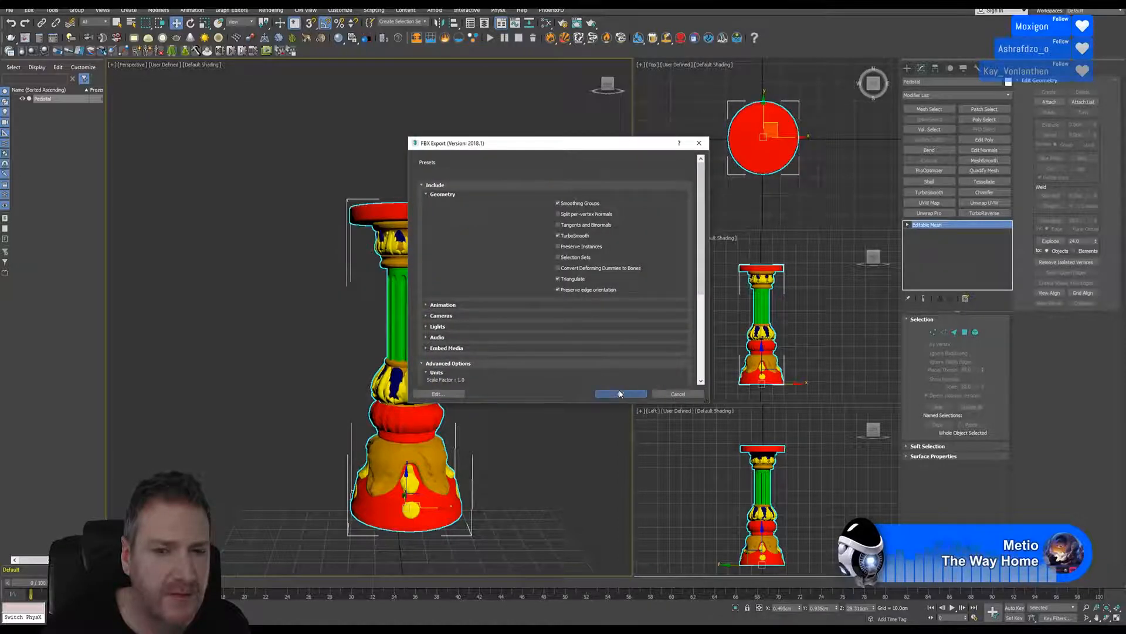
pyautogui.click(620, 393)
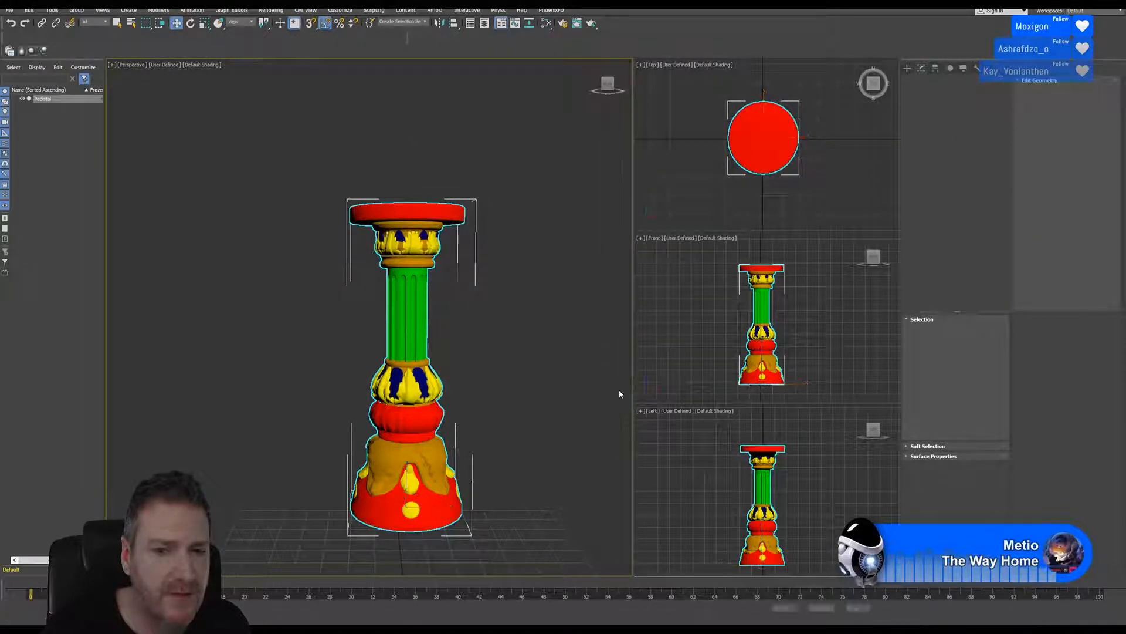
# - Switch to Substance Painter and reload the project mesh from Pedistal.FBX in the Light Pedistal folder, preserving stroke positions
pyautogui.press('super+d')
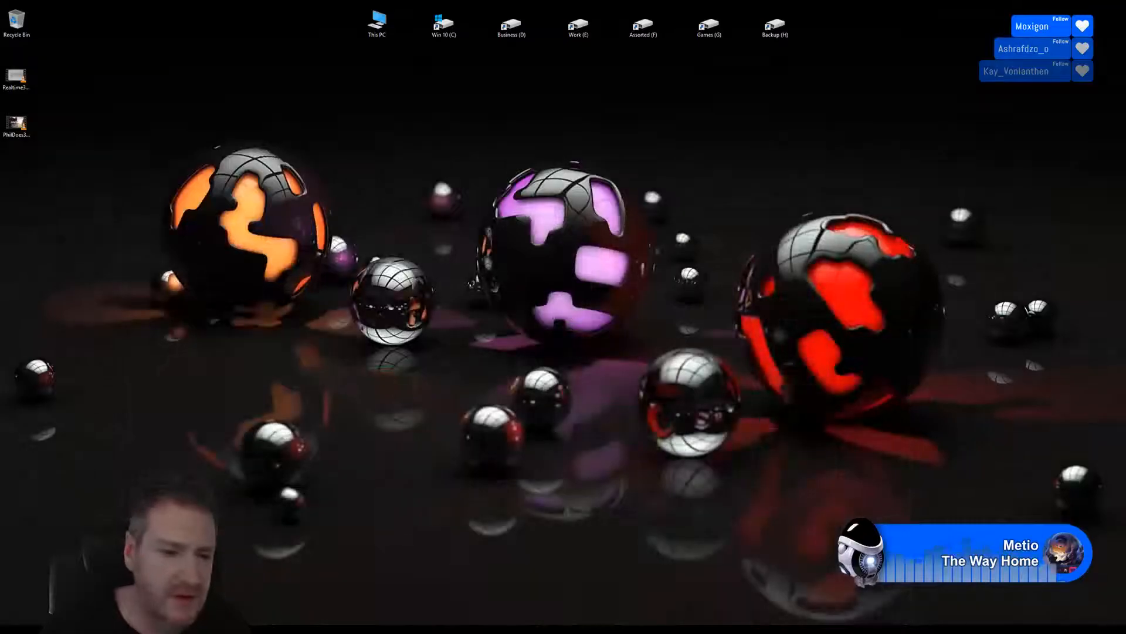
pyautogui.hotkey('alt', 'Tab')
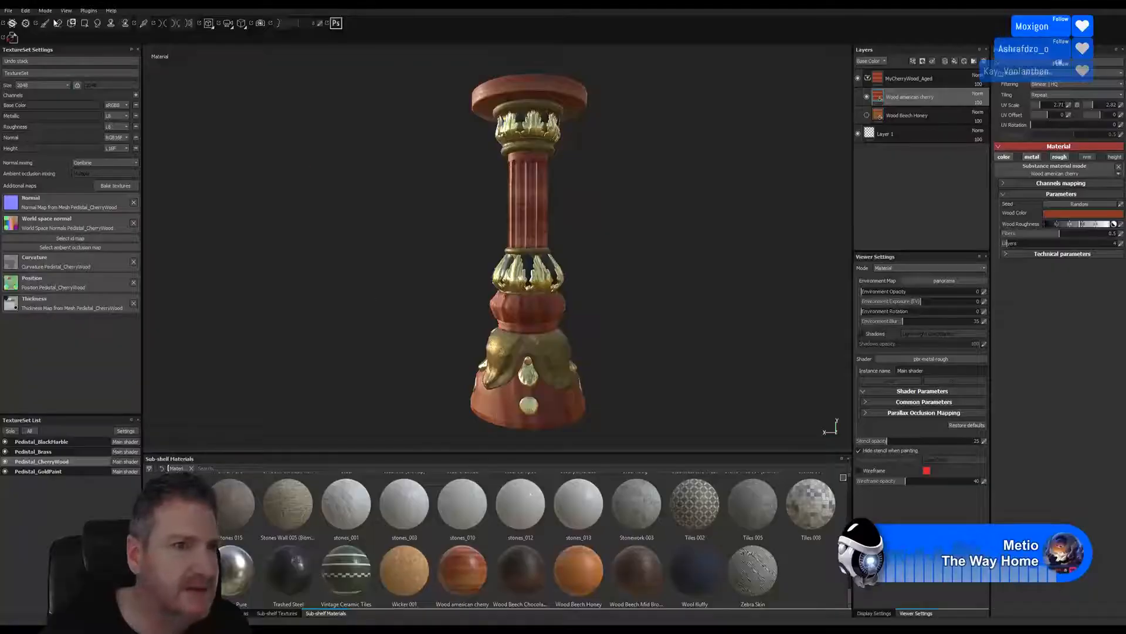
pyautogui.click(25, 11)
pyautogui.click(49, 38)
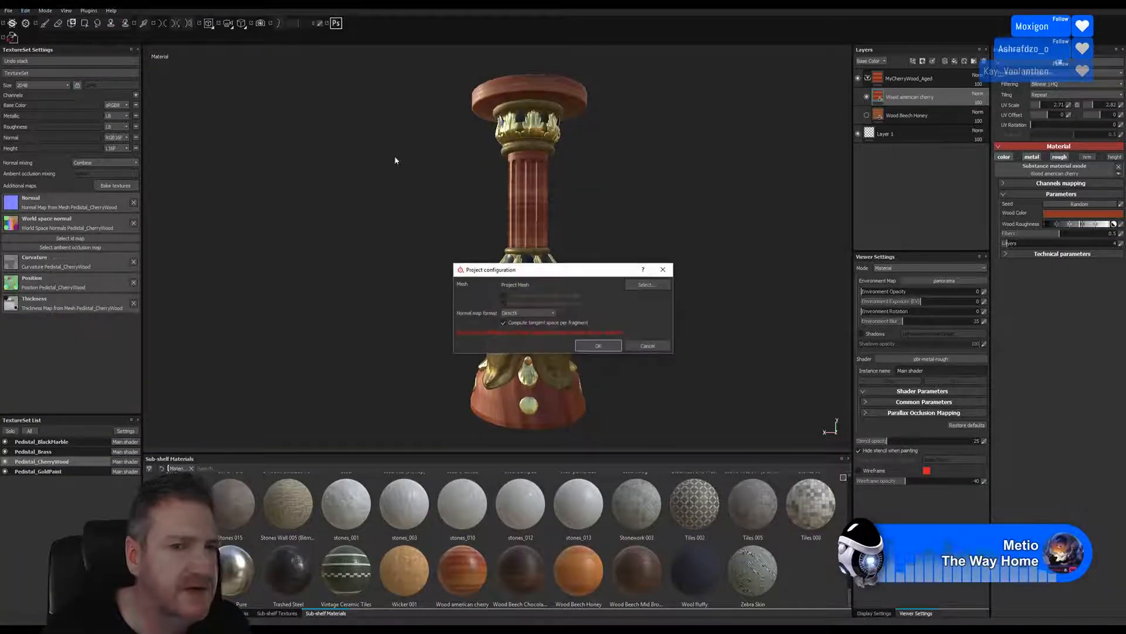
pyautogui.click(647, 285)
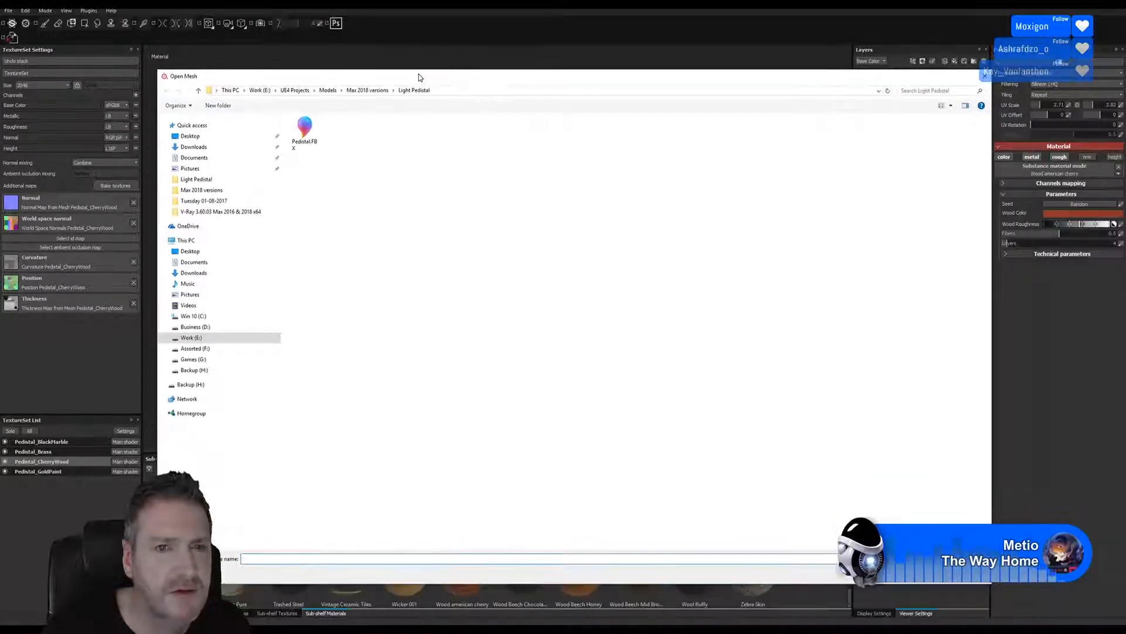
pyautogui.doubleClick(305, 130)
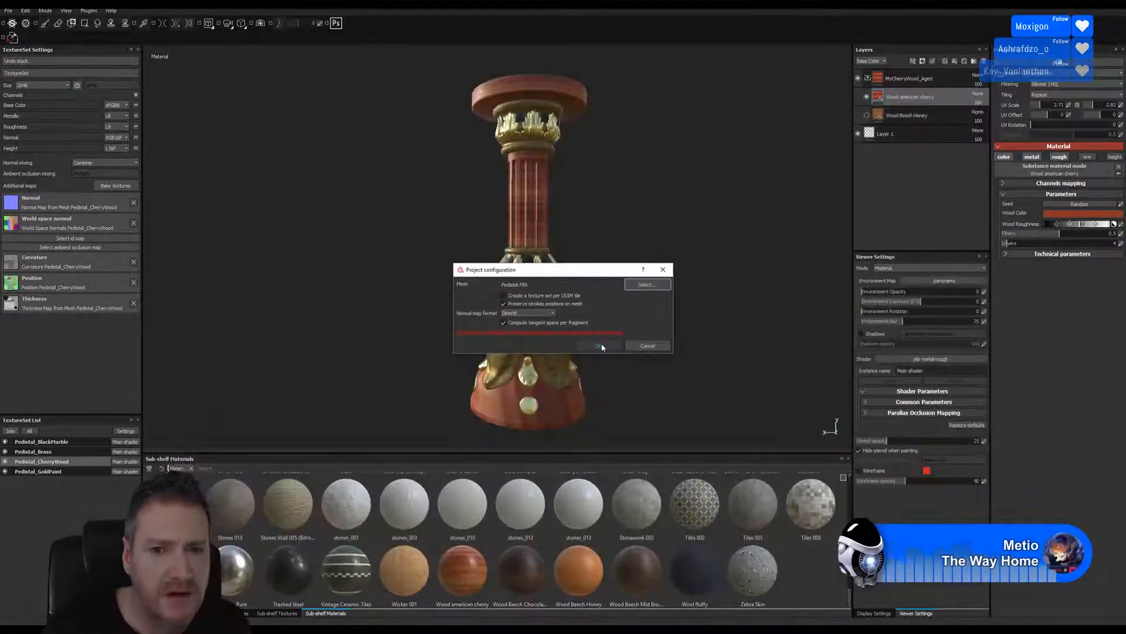
pyautogui.click(600, 345)
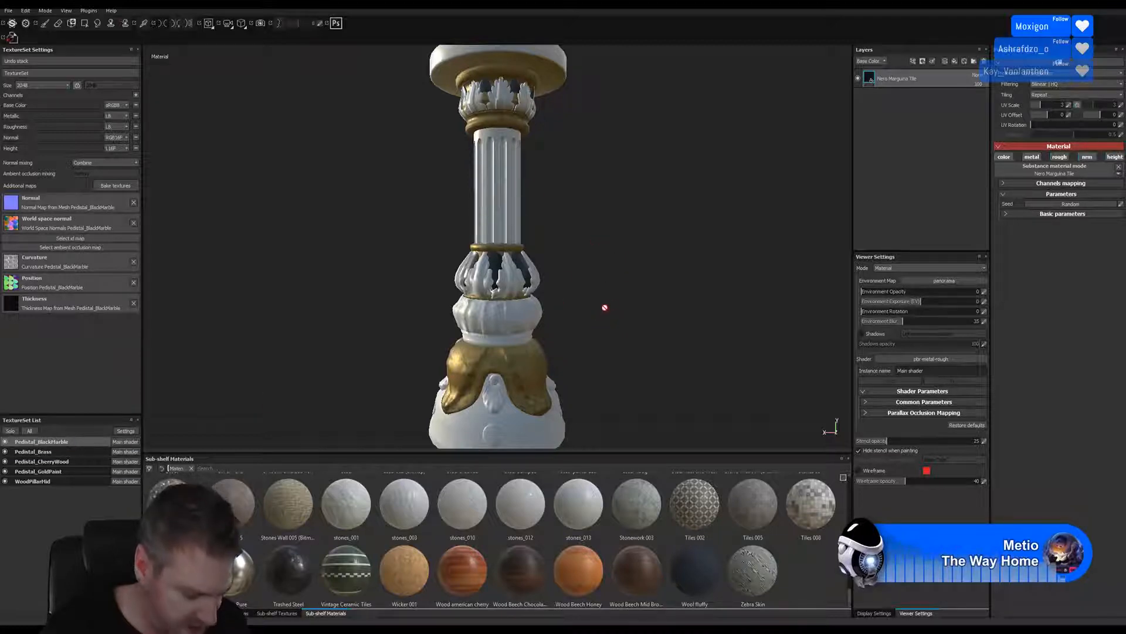
# - Load the brass, cherry wood and gold paint texture sets in turn, ending with the new WoodPillarMtl set active
pyautogui.keyDown('alt'); pyautogui.moveTo(624, 307); pyautogui.dragTo(495, 330, button='right'); pyautogui.keyUp('alt')
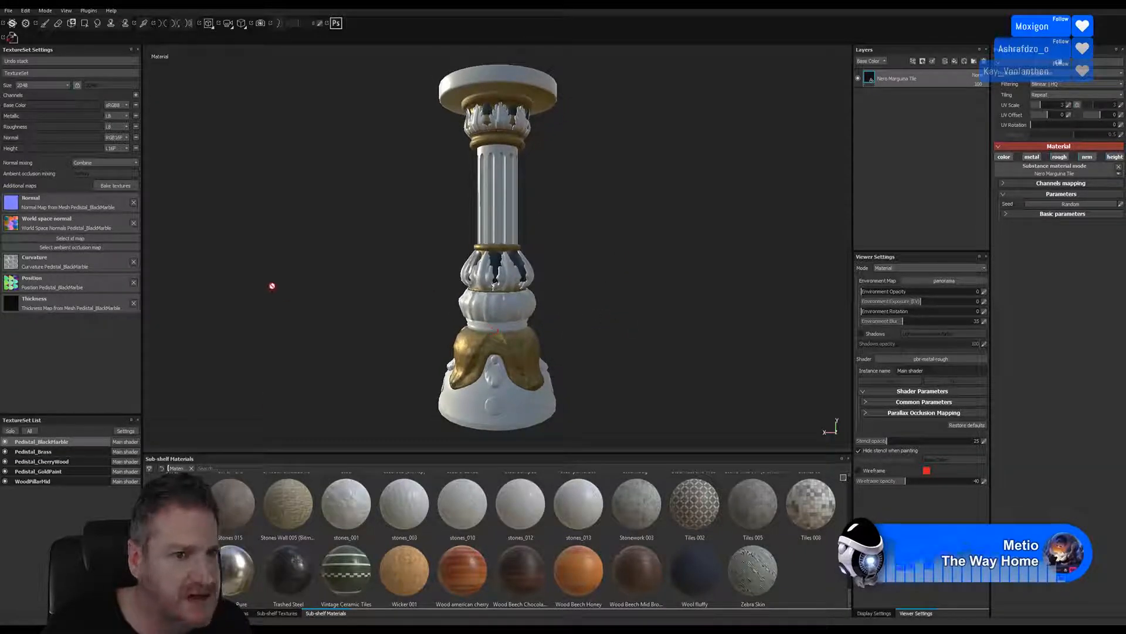
pyautogui.click(57, 456)
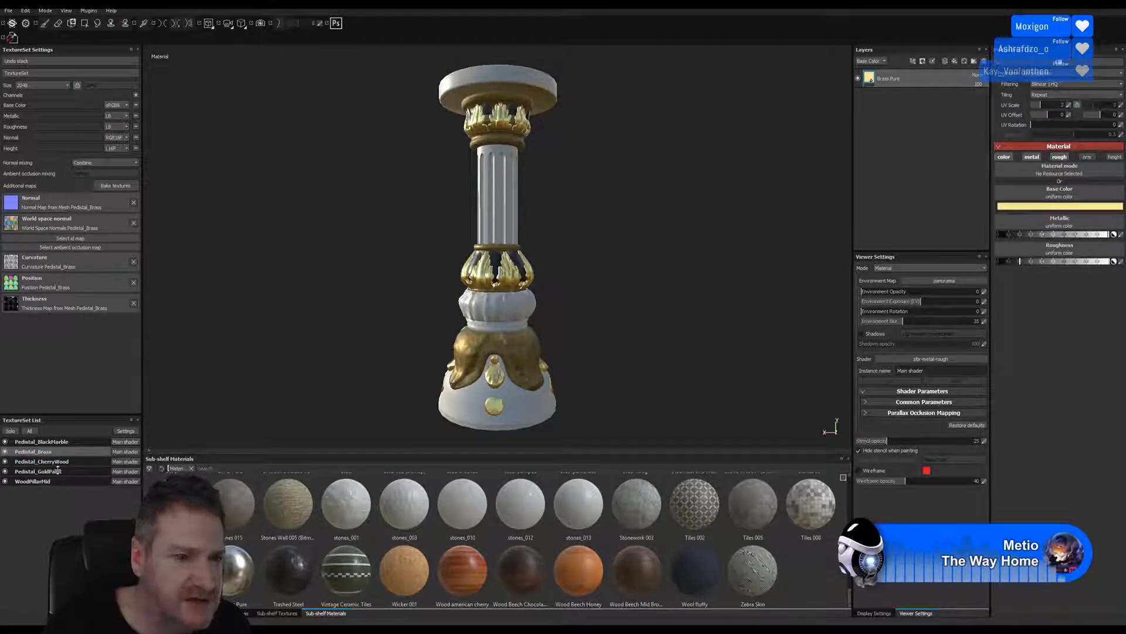
pyautogui.click(56, 463)
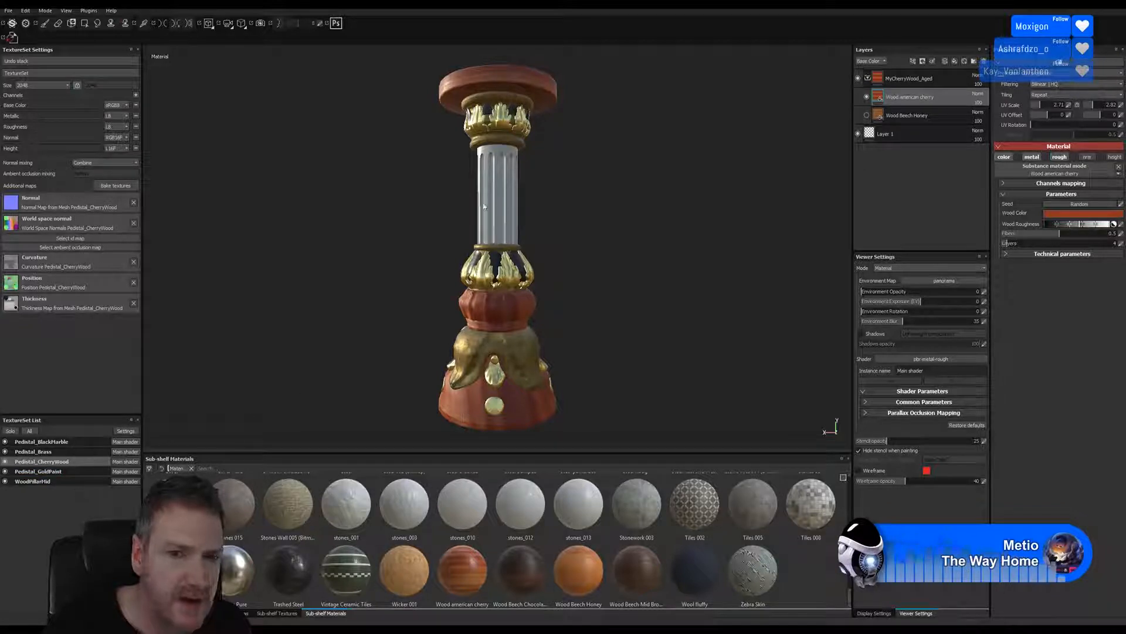
pyautogui.click(56, 473)
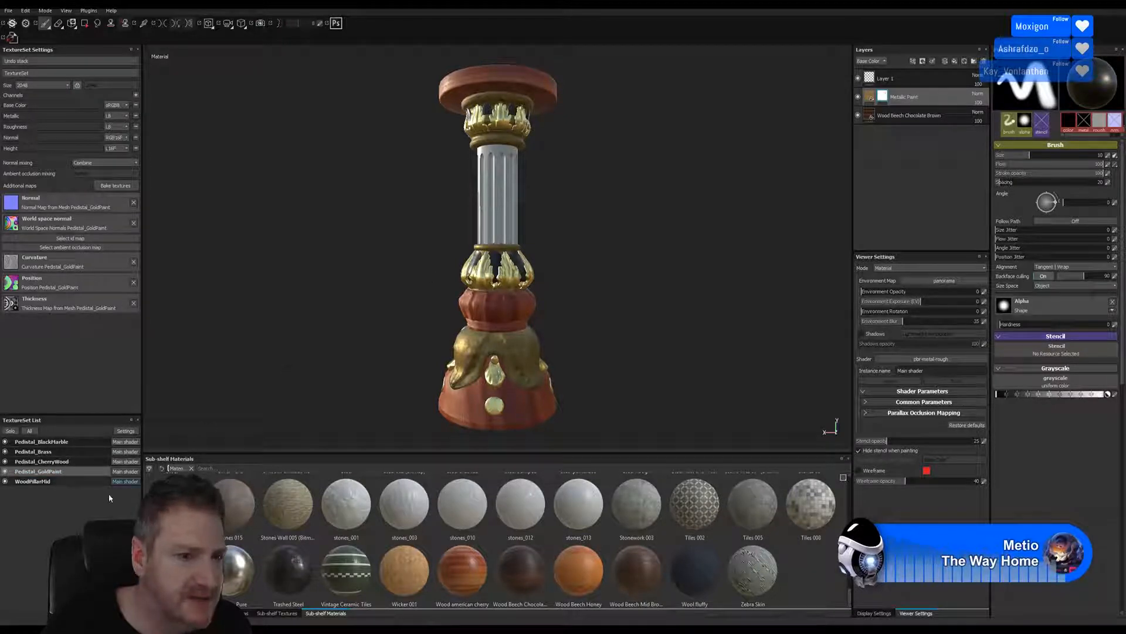
pyautogui.click(63, 478)
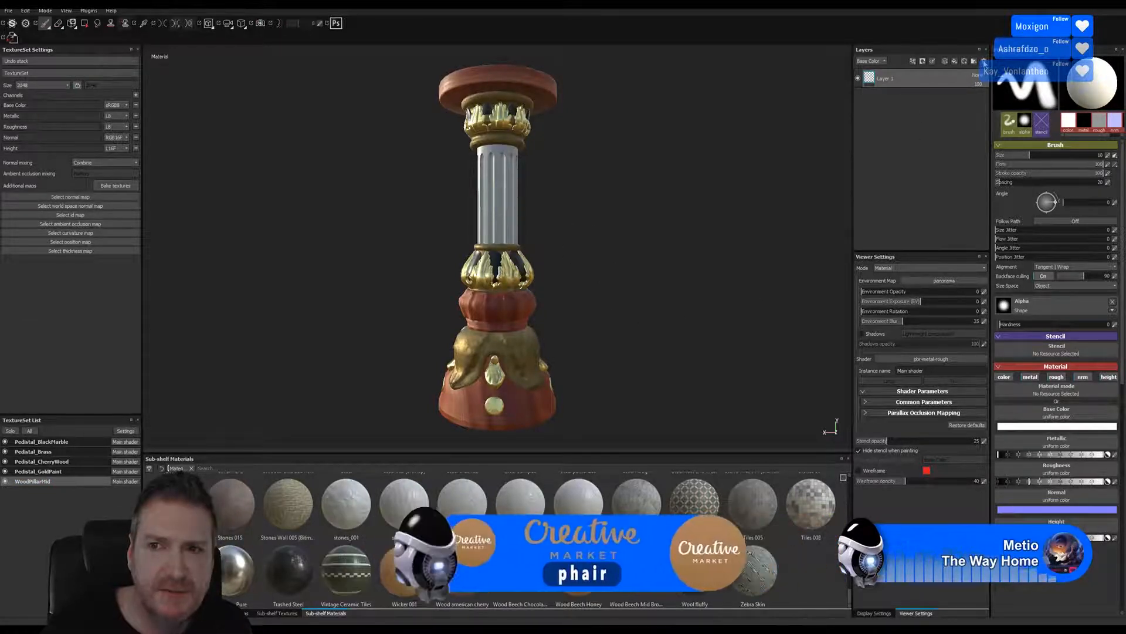
# - Add the MyCherryWood_Aged smart material to the WoodPillarMtl texture set and expand its layer group
pyautogui.click(966, 61)
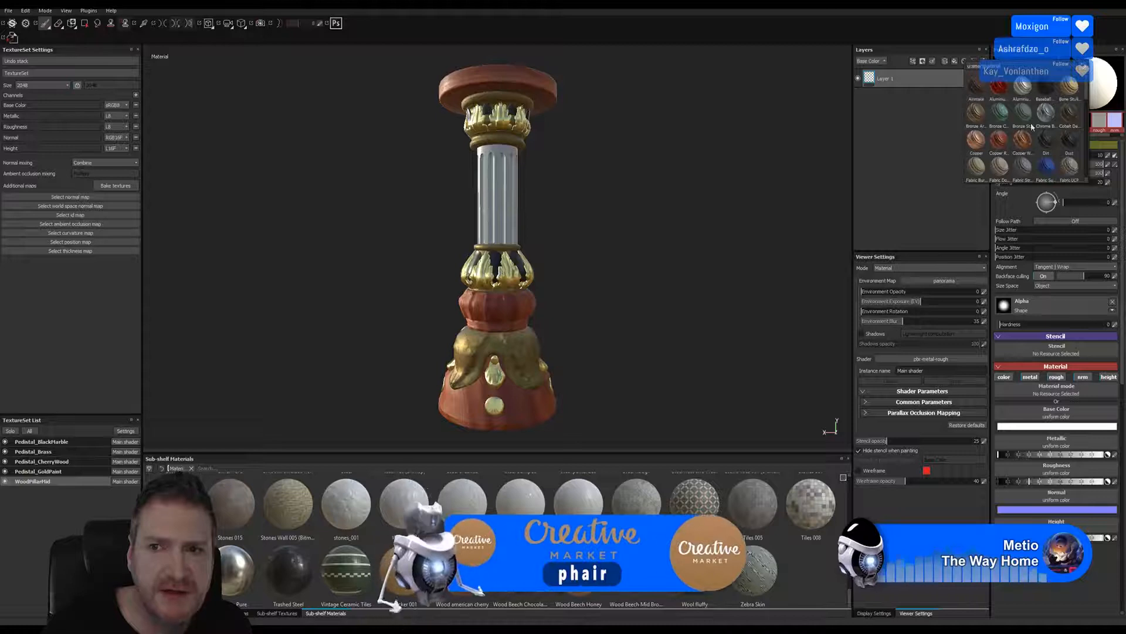
pyautogui.scroll(-3, 1039, 133)
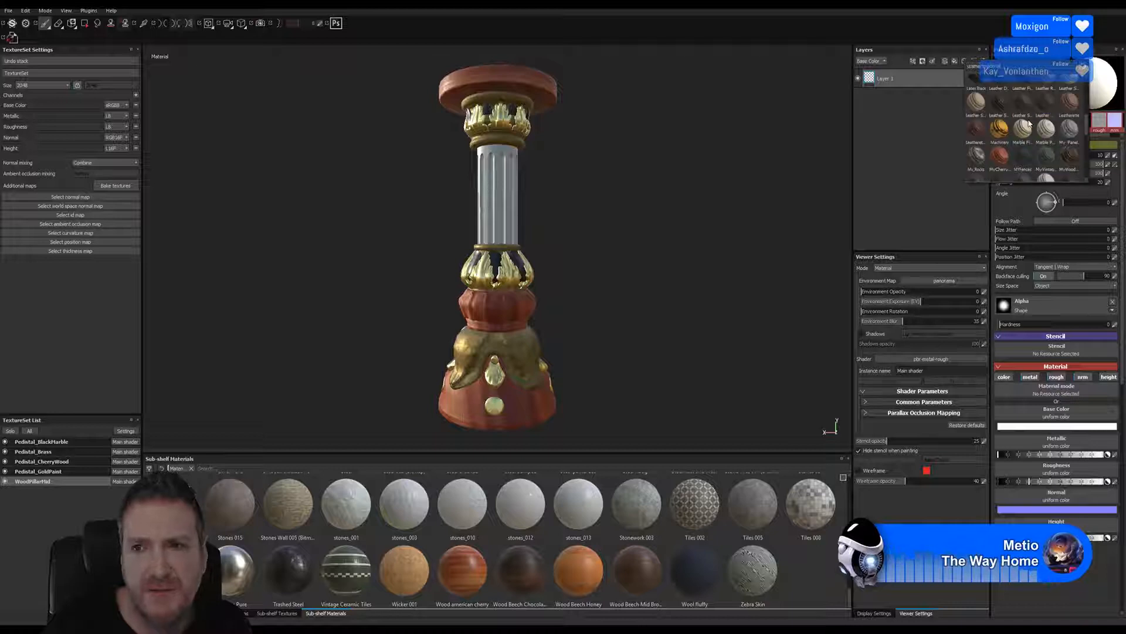
pyautogui.click(1001, 153)
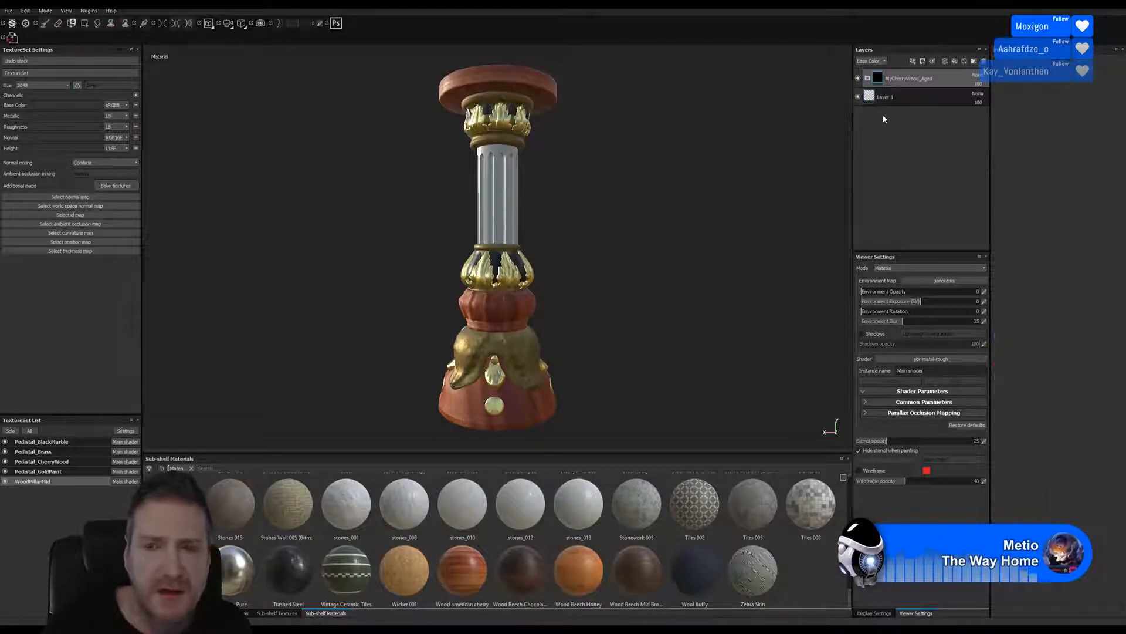
pyautogui.click(868, 79)
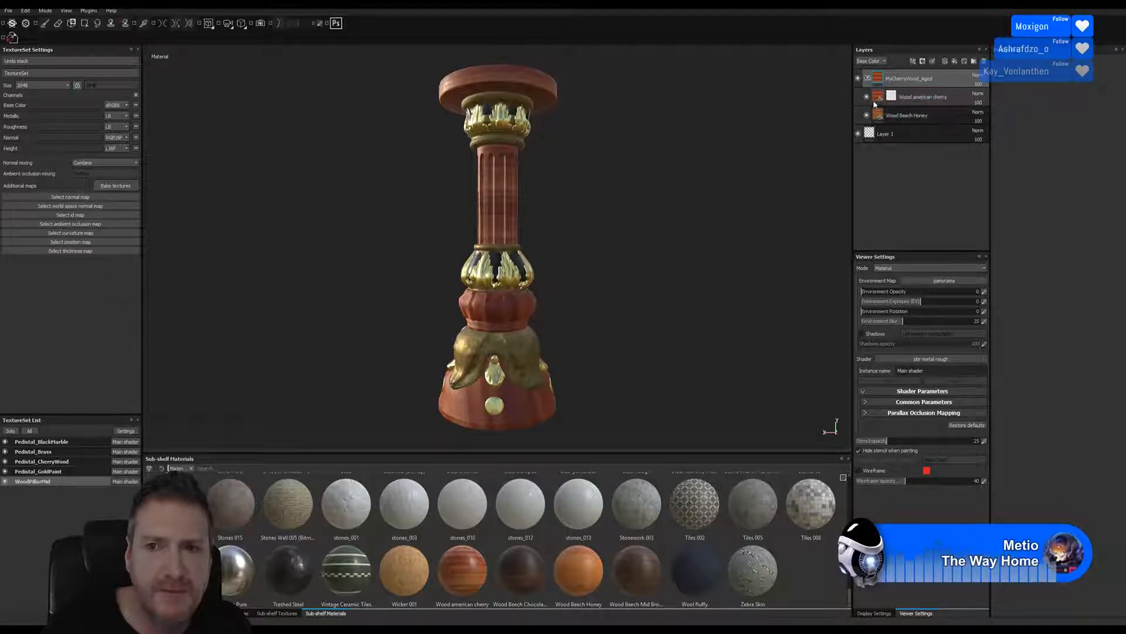
# - Remove the MG Dirt generator from the mask of the Wood american cherry layer
pyautogui.click(918, 98)
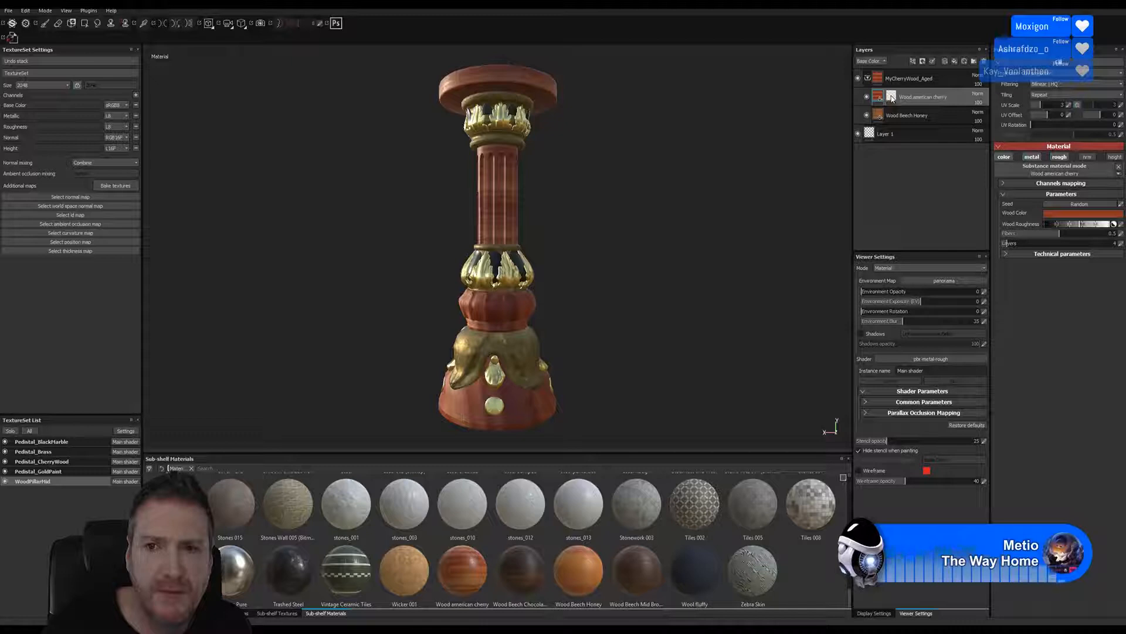
pyautogui.click(892, 98)
pyautogui.rightClick(892, 98)
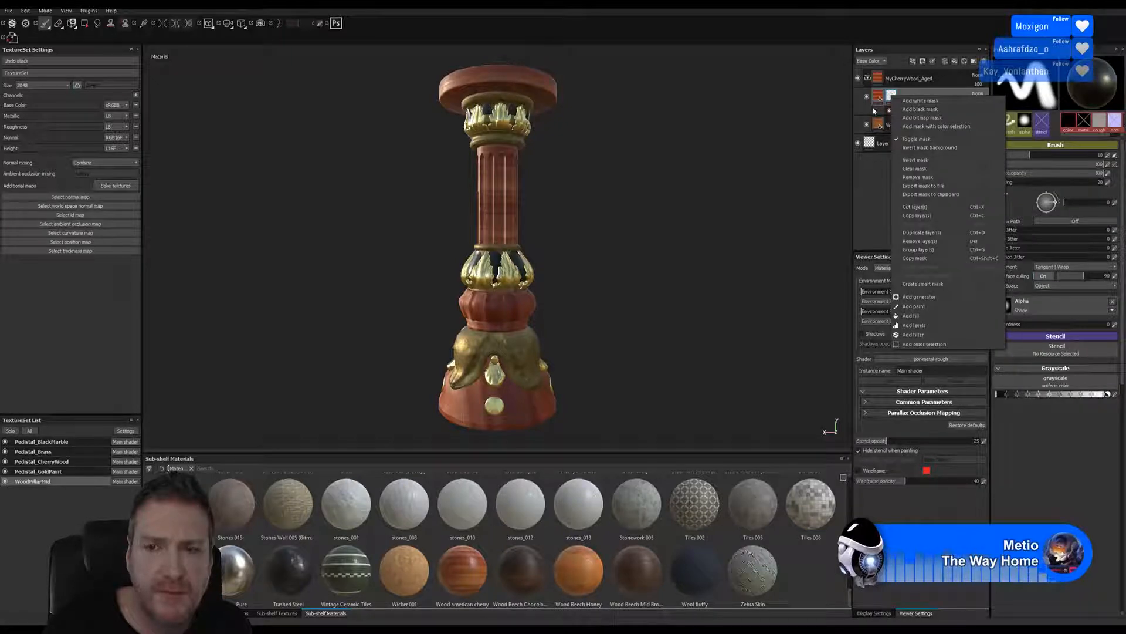
pyautogui.click(873, 111)
pyautogui.click(927, 111)
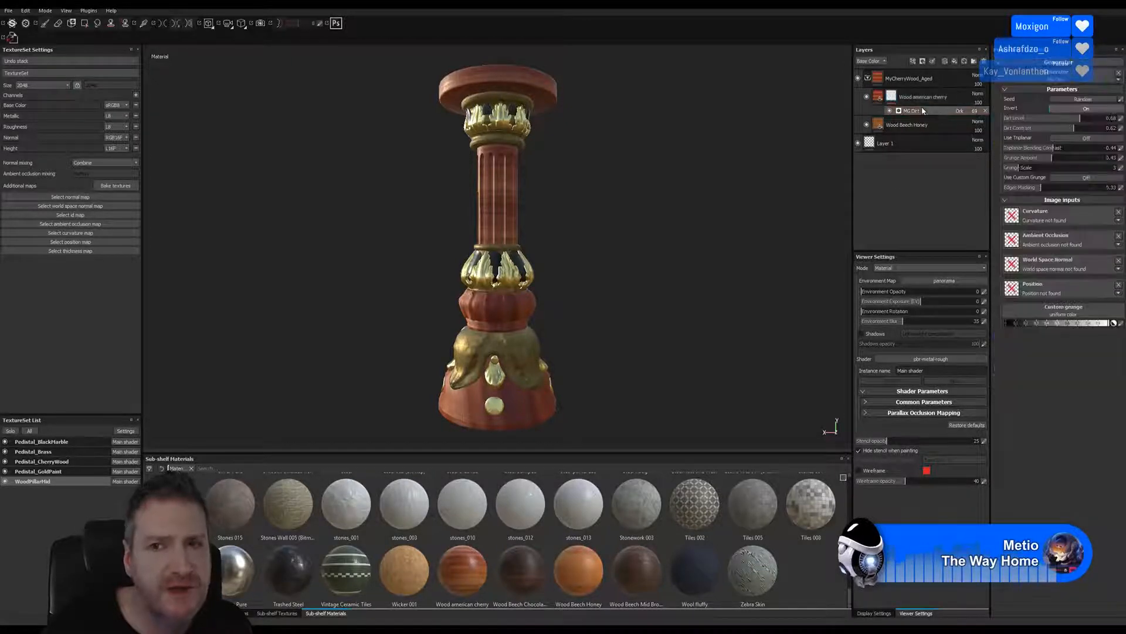
pyautogui.rightClick(925, 113)
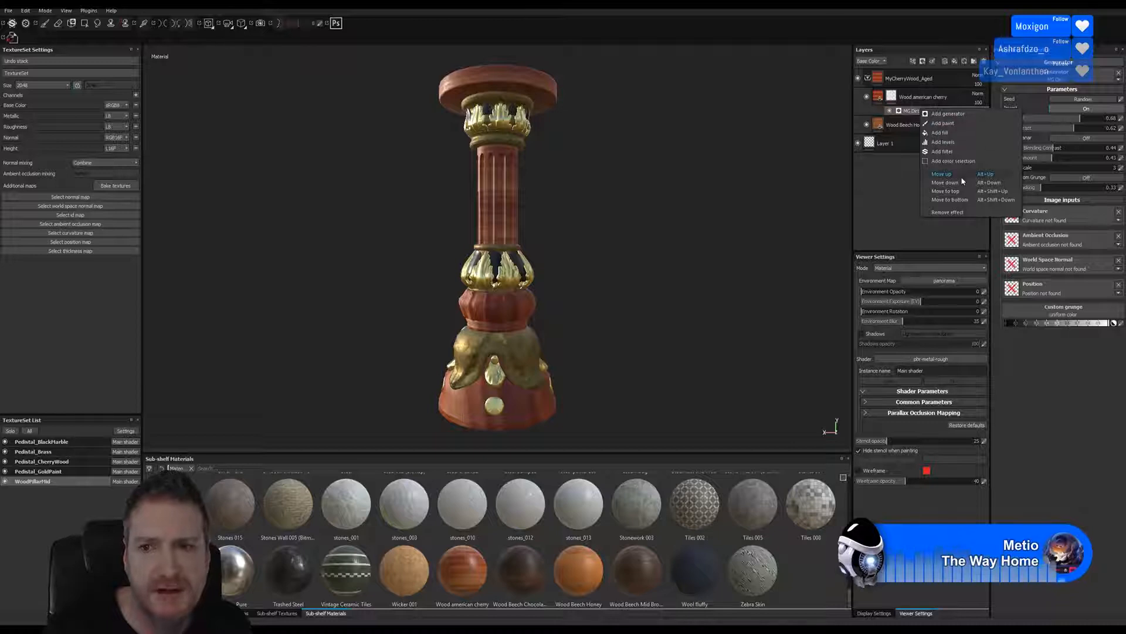
pyautogui.click(962, 212)
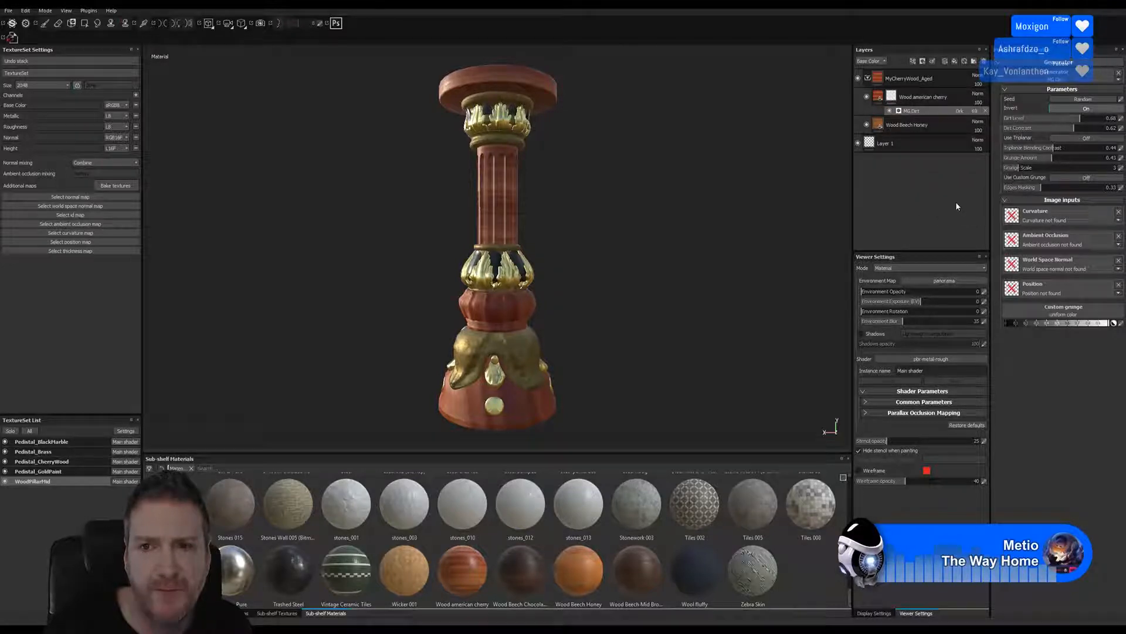
# - Remove the mask from the Wood american cherry layer
pyautogui.click(920, 100)
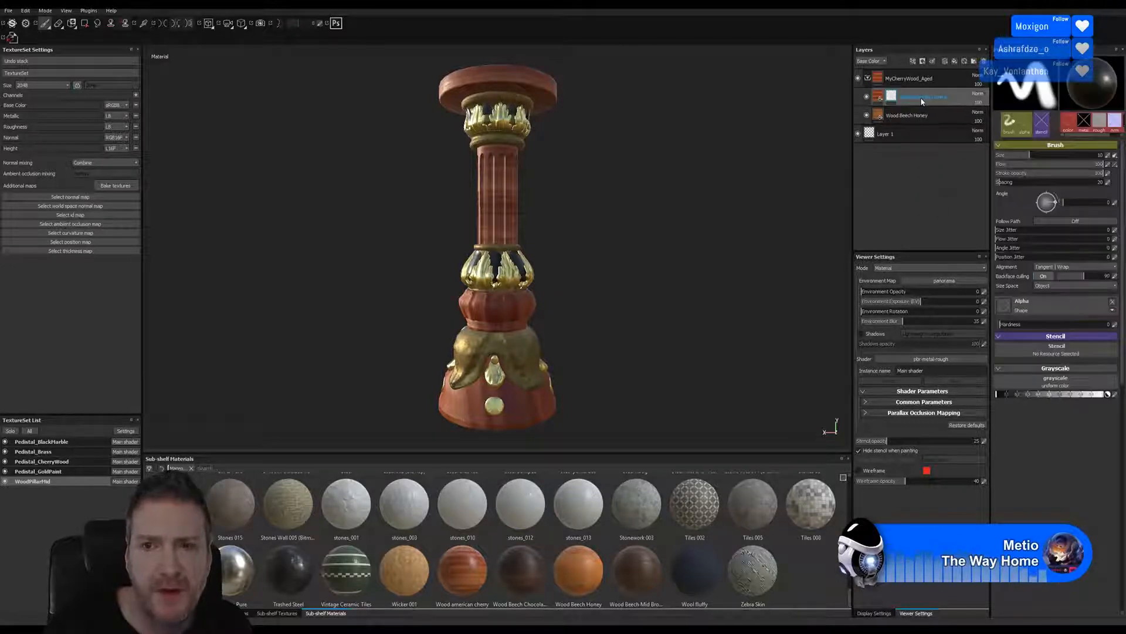
pyautogui.rightClick(891, 95)
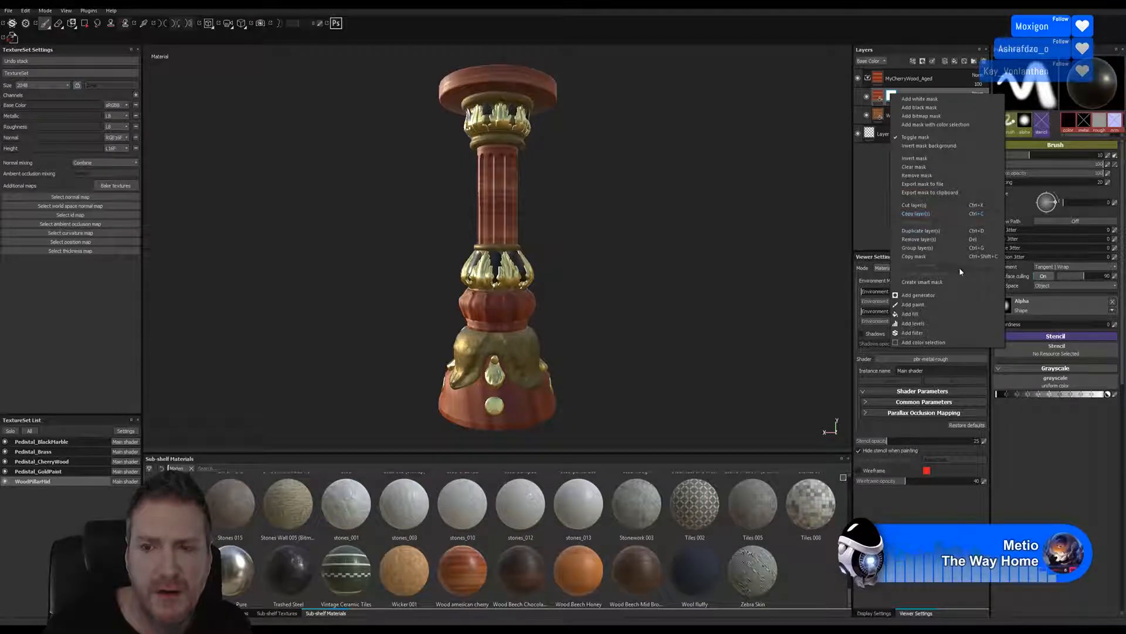
pyautogui.click(933, 176)
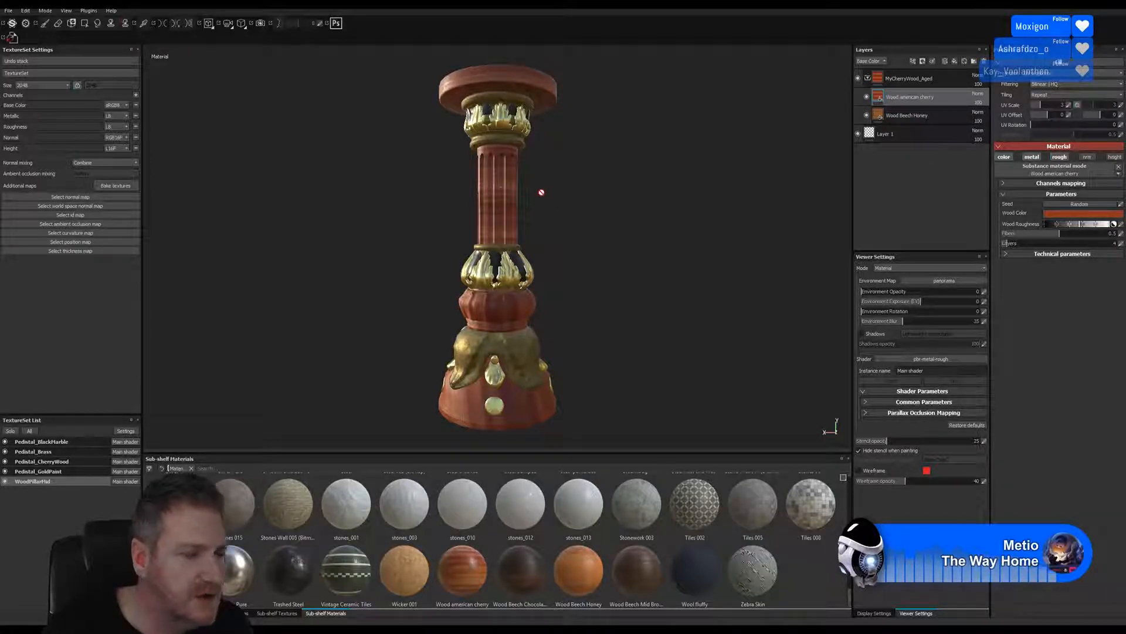
# - Set the UV rotation of the shaft's Wood american cherry layer to 90
pyautogui.keyDown('alt'); pyautogui.moveTo(465, 190); pyautogui.dragTo(809, 180, button='right'); pyautogui.keyUp('alt')
pyautogui.keyDown('alt'); pyautogui.moveTo(621, 187); pyautogui.dragTo(629, 371, button='middle'); pyautogui.keyUp('alt')
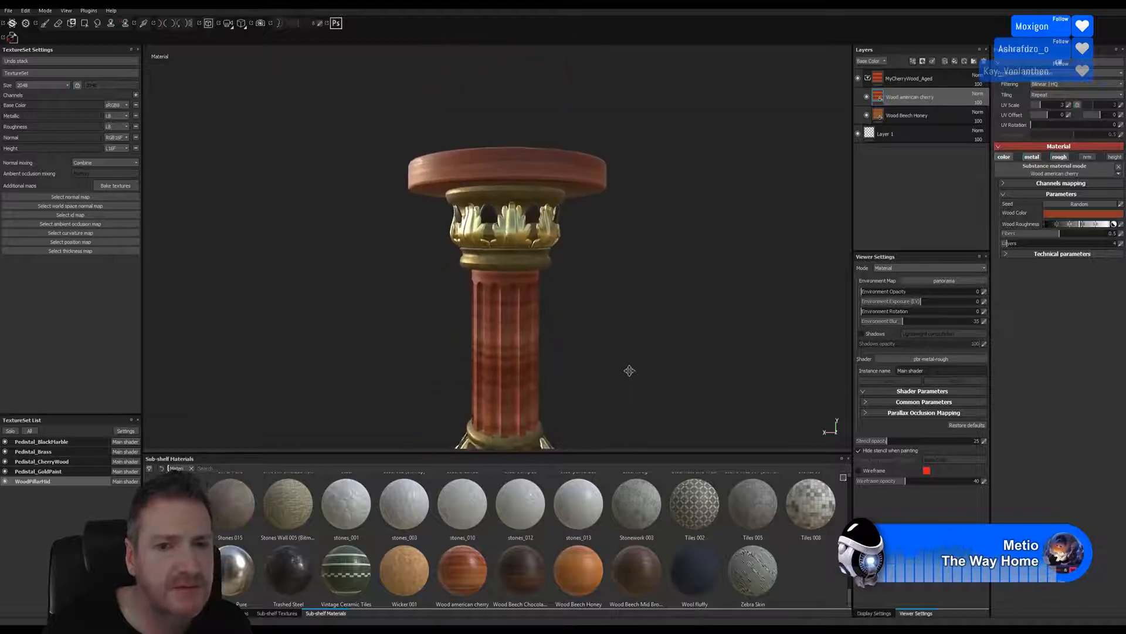
pyautogui.keyDown('alt'); pyautogui.moveTo(492, 359); pyautogui.dragTo(727, 342, button='right'); pyautogui.keyUp('alt')
pyautogui.keyDown('alt'); pyautogui.moveTo(727, 342); pyautogui.dragTo(596, 236, button='middle'); pyautogui.keyUp('alt')
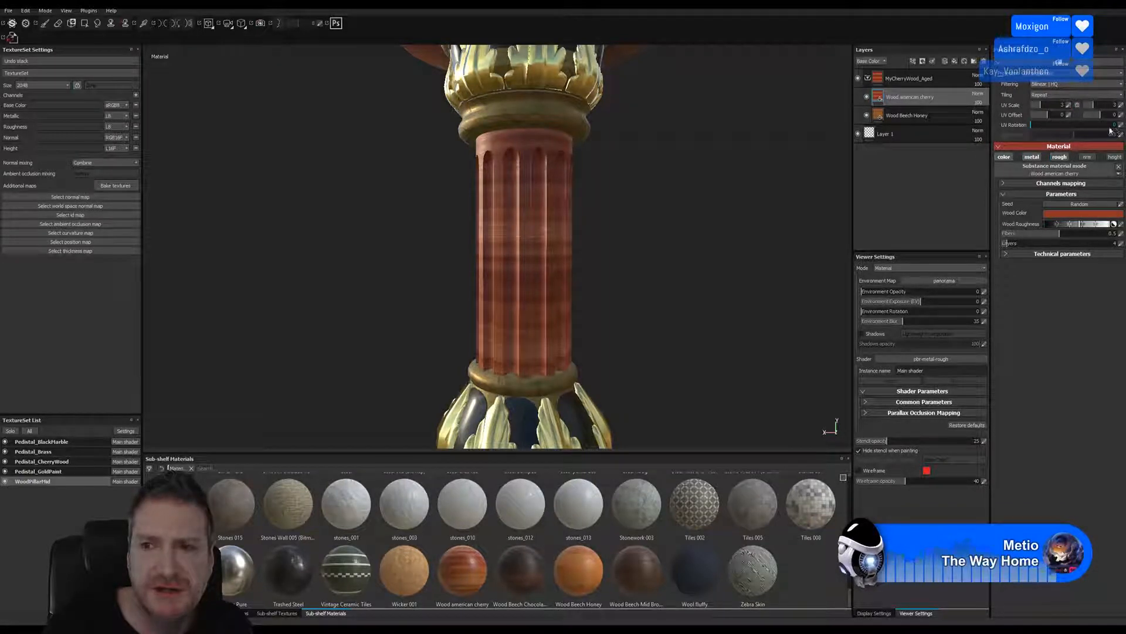
pyautogui.moveTo(1037, 125); pyautogui.dragTo(1051, 128)
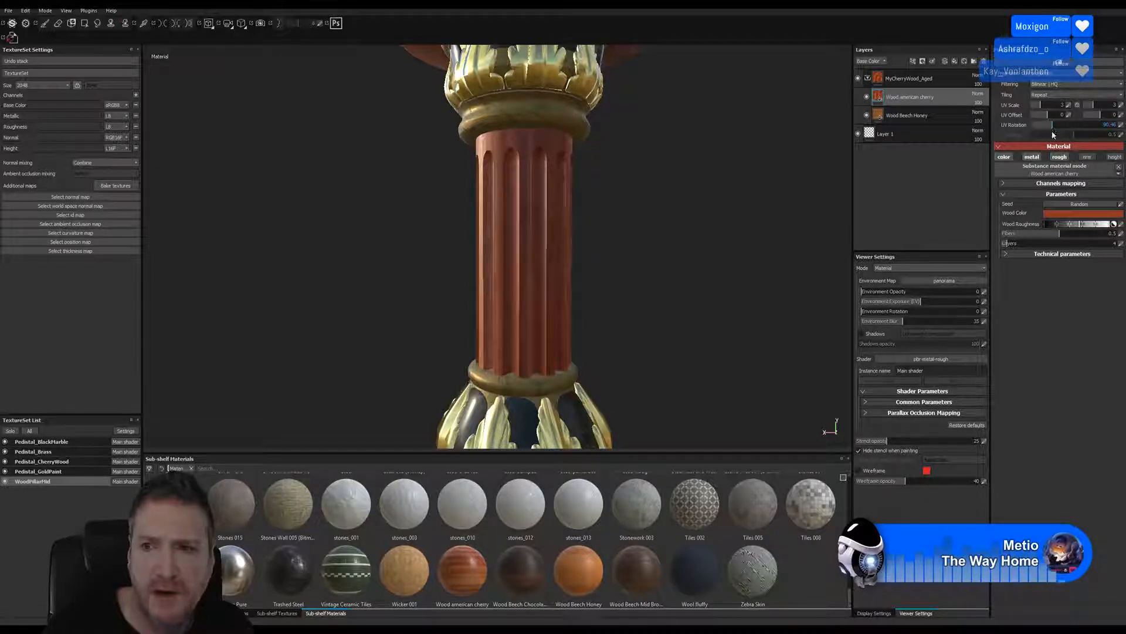
pyautogui.click(1123, 126)
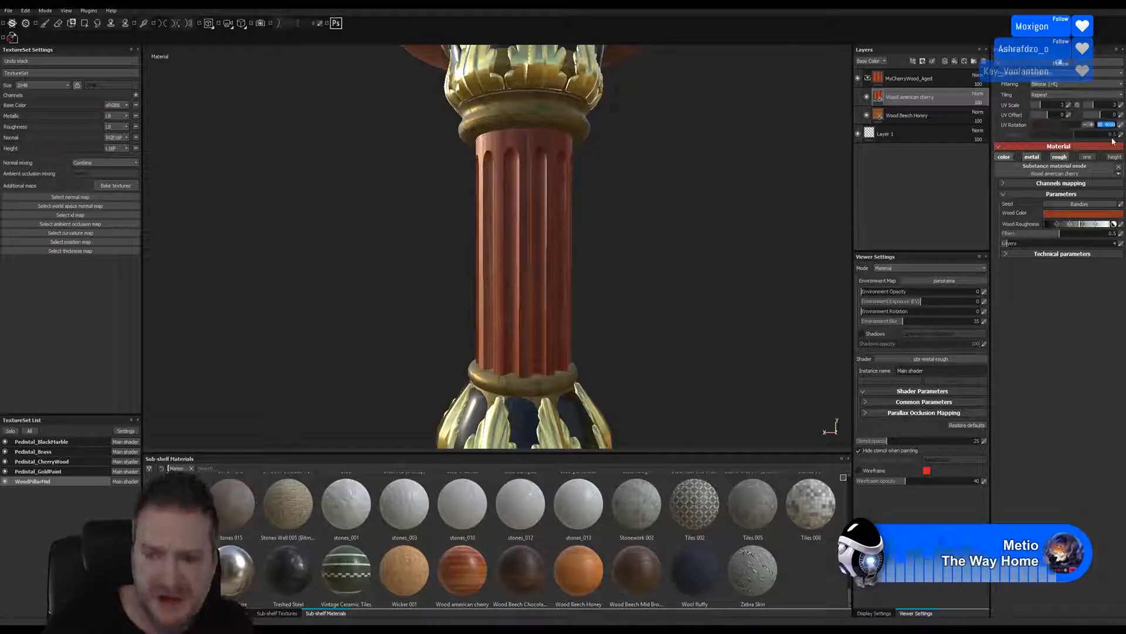
pyautogui.write('90')
pyautogui.press('Return')
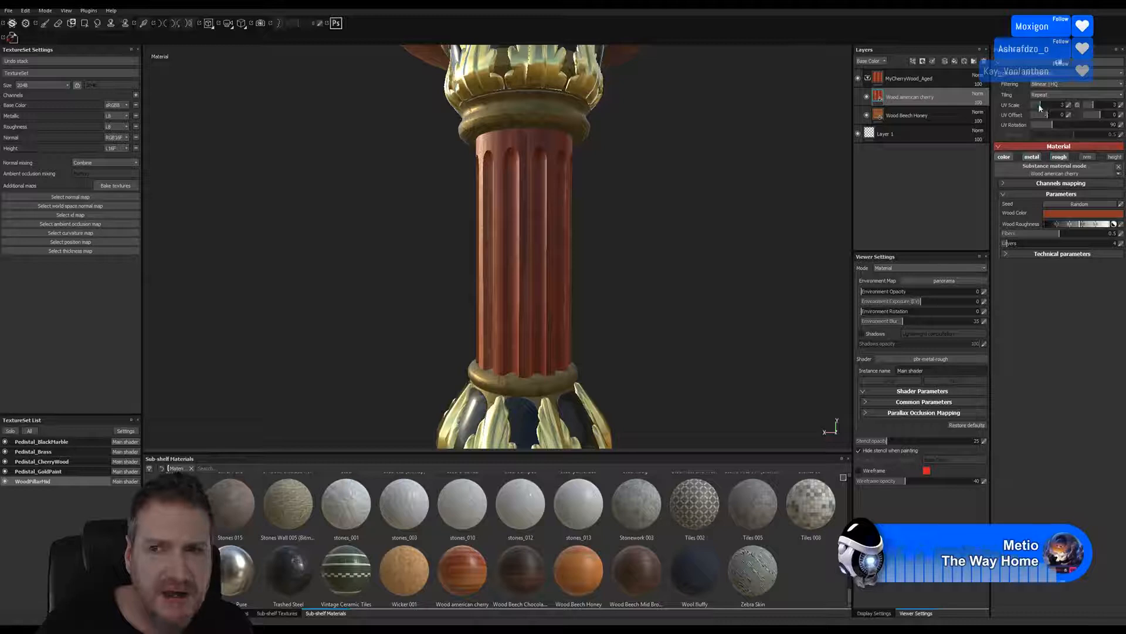
# - Try a UV scale of 7.12 by 0.68 on the Wood american cherry layer and check the grain around the shaft
pyautogui.click(1059, 106)
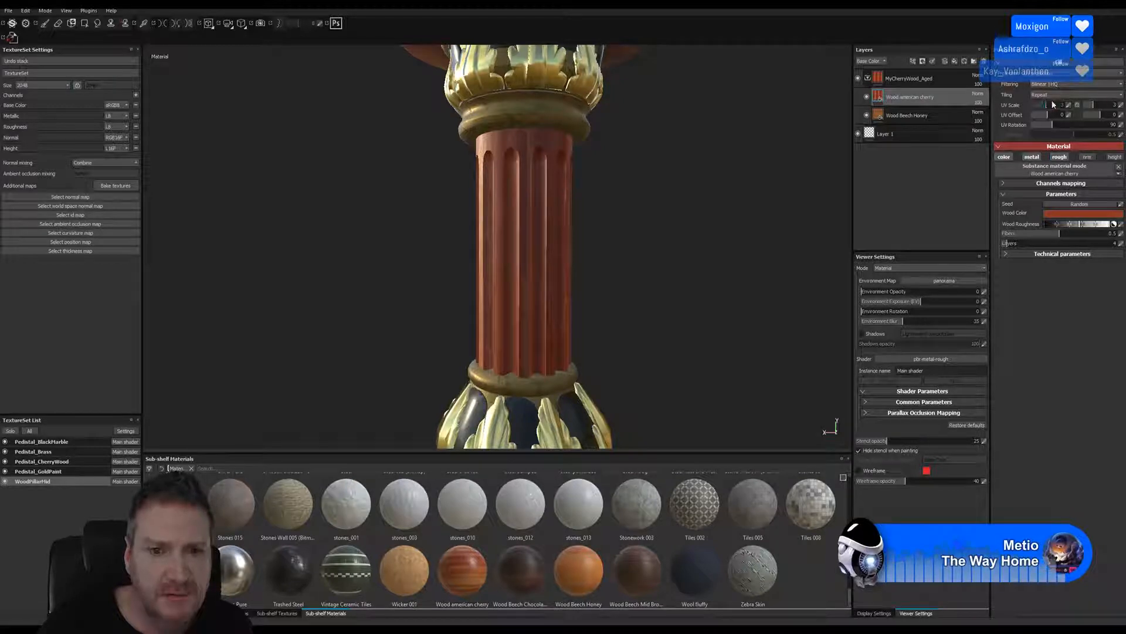
pyautogui.moveTo(1049, 106); pyautogui.dragTo(1044, 114)
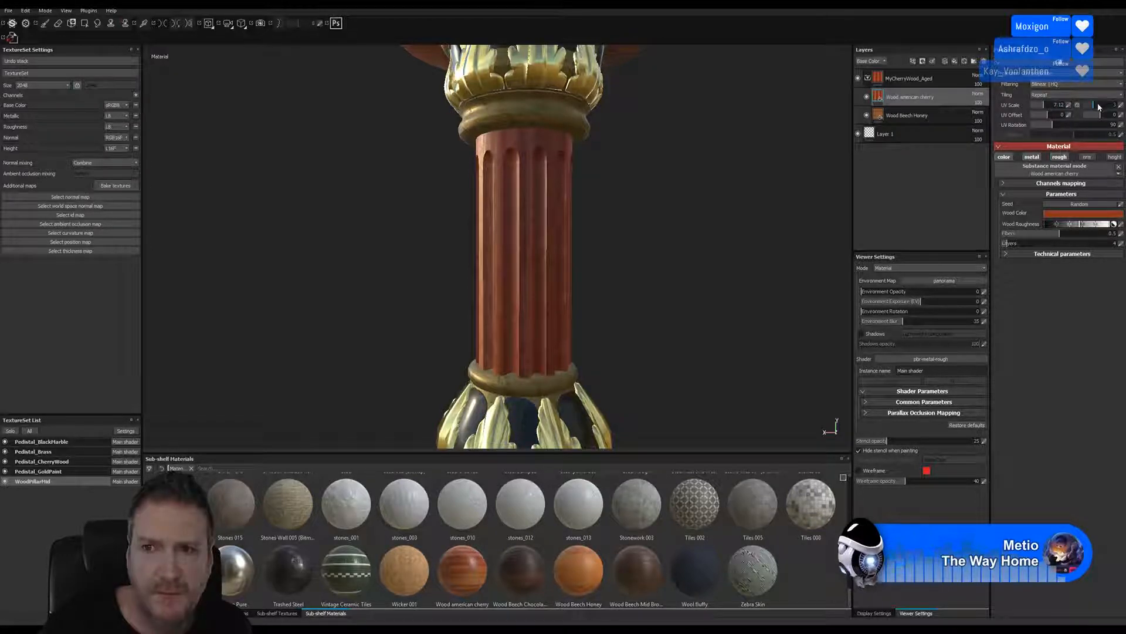
pyautogui.moveTo(1099, 106); pyautogui.dragTo(1088, 110)
pyautogui.keyDown('alt'); pyautogui.moveTo(377, 266); pyautogui.dragTo(758, 244); pyautogui.keyUp('alt')
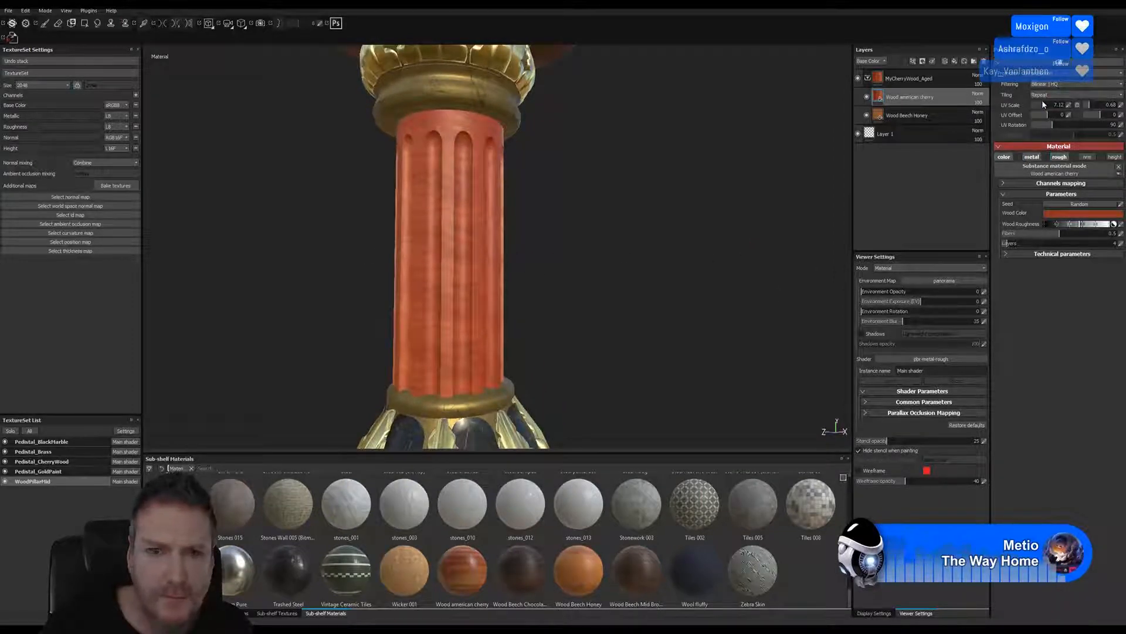
# - Set the Wood american cherry layer's UV scale to about 0.65 horizontally and exactly 1.5 vertically
pyautogui.moveTo(1042, 103); pyautogui.dragTo(1037, 114)
pyautogui.keyDown('alt'); pyautogui.moveTo(616, 261); pyautogui.dragTo(556, 280); pyautogui.keyUp('alt')
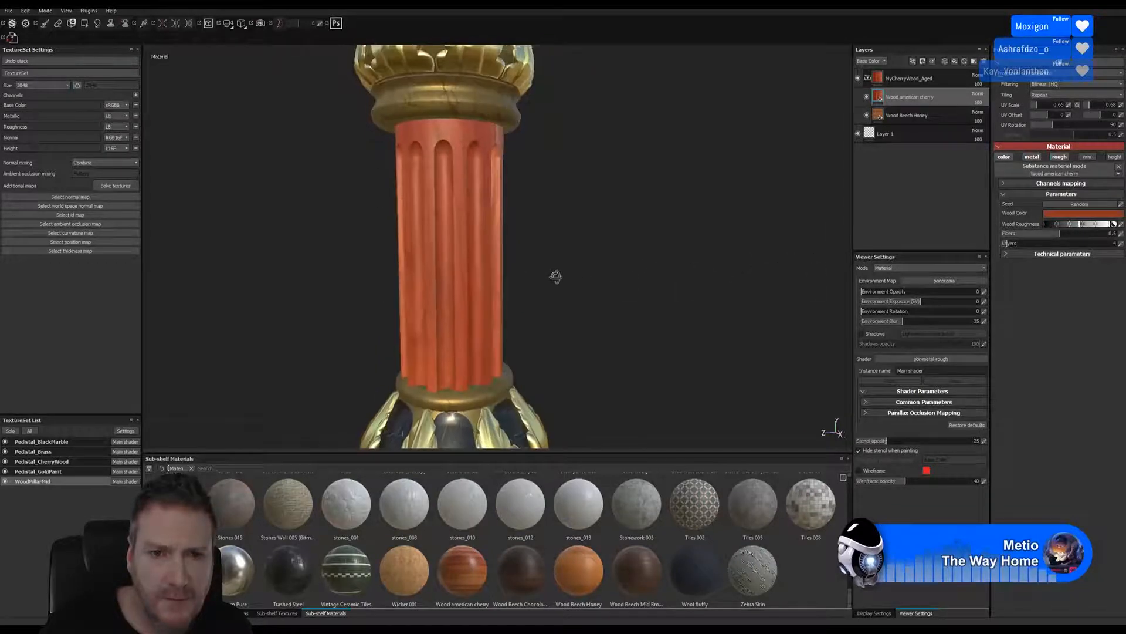
pyautogui.click(1090, 106)
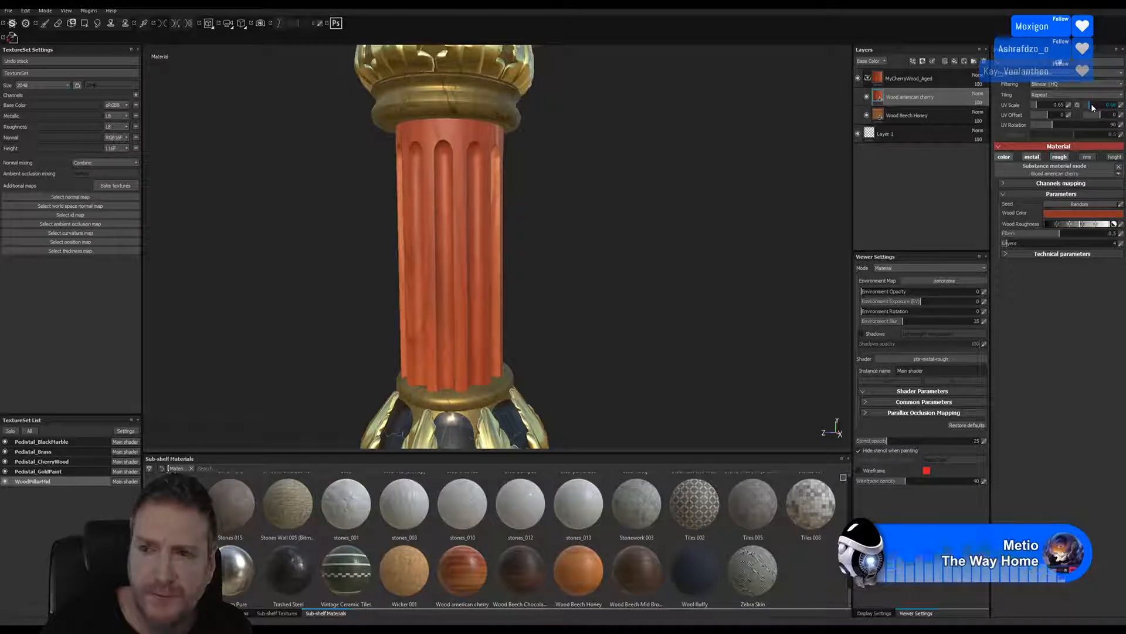
pyautogui.write('1.5')
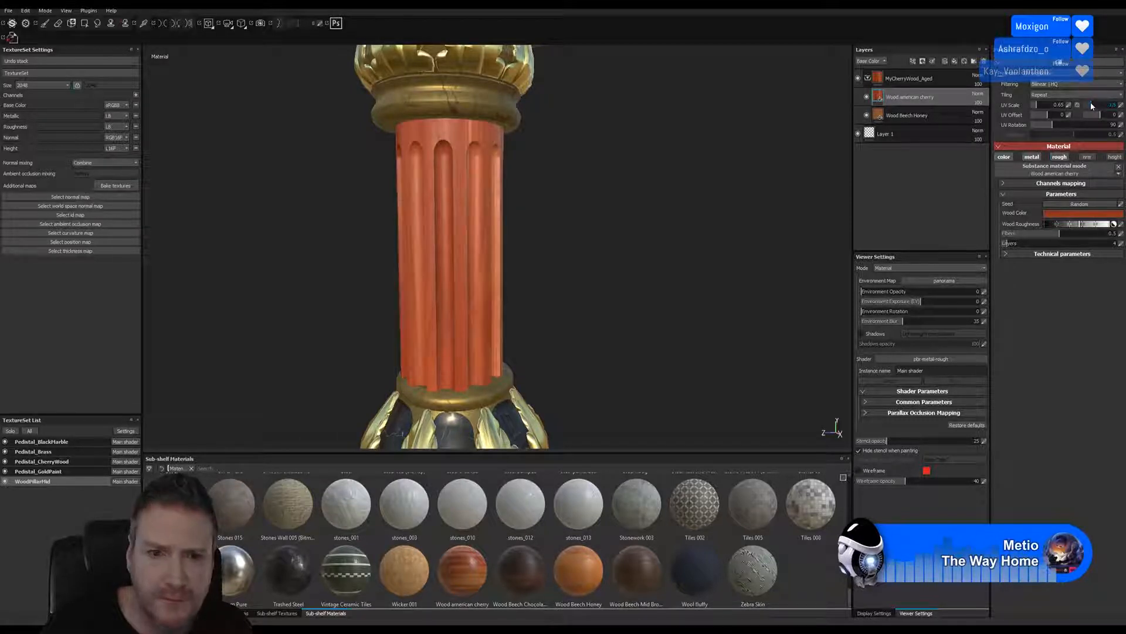
pyautogui.click(1091, 105)
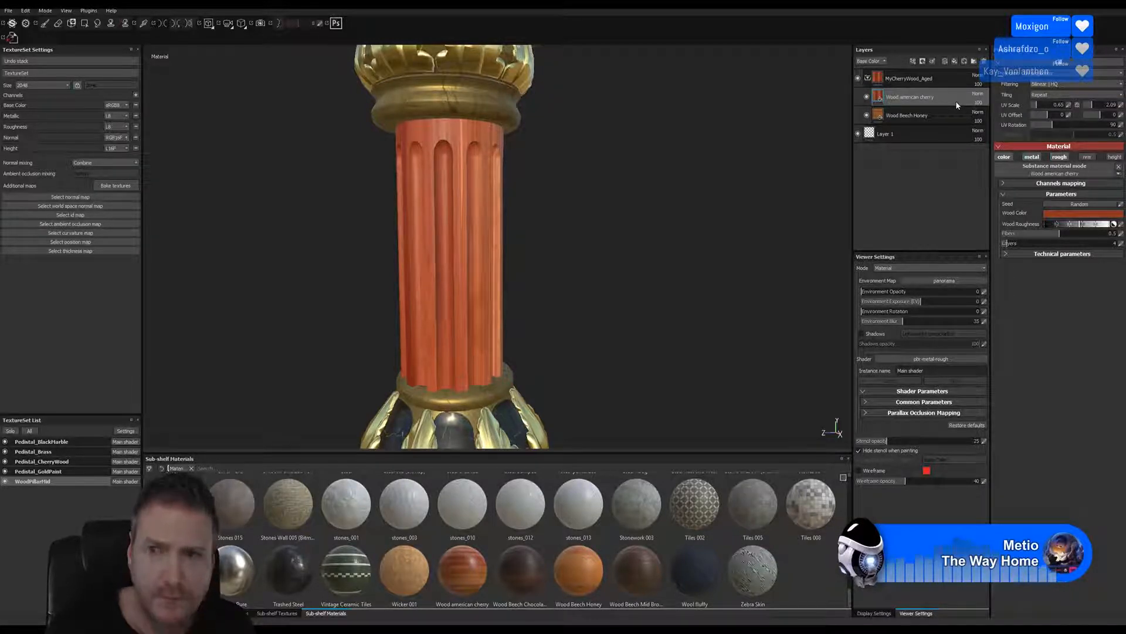
pyautogui.click(1120, 106)
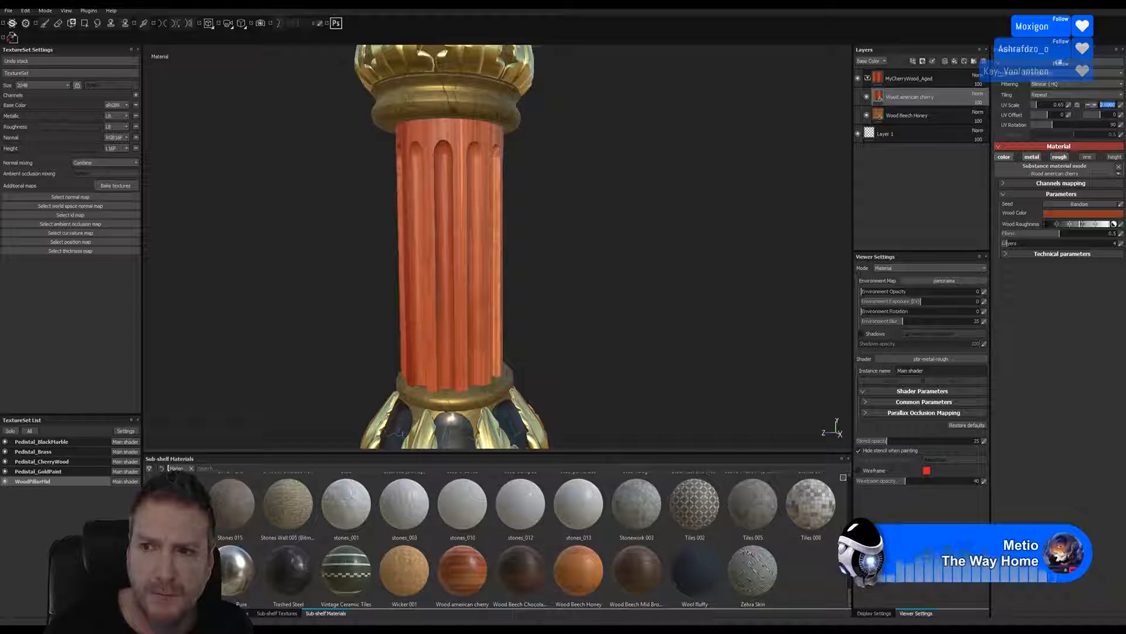
pyautogui.write('1.5')
pyautogui.press('Return')
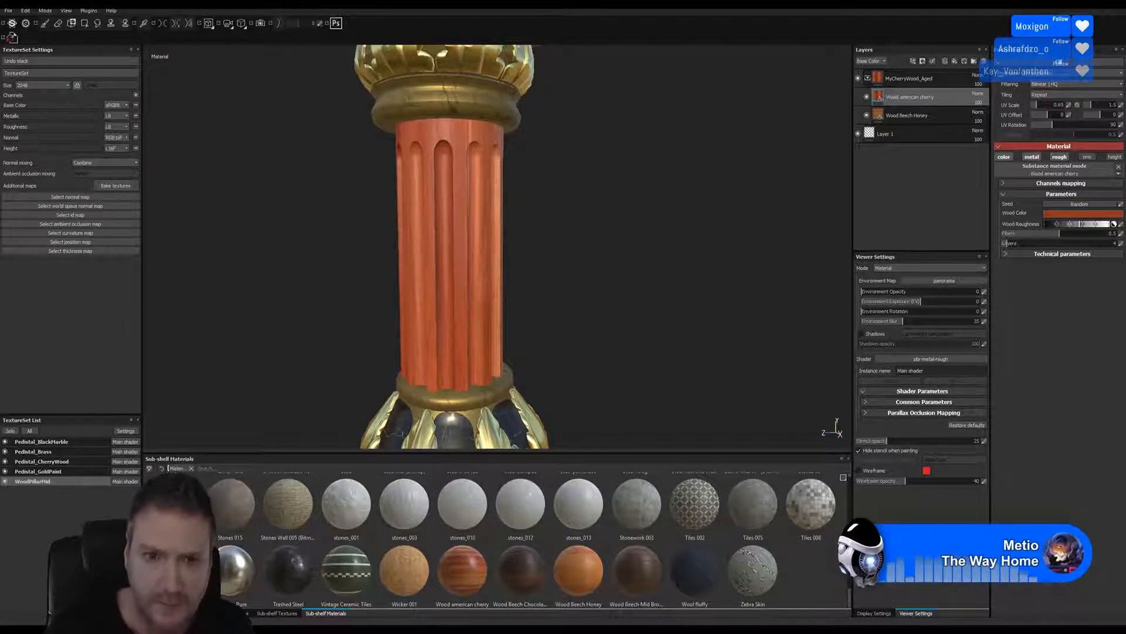
# - Examine the shaft's wood grain from several sides and compare it with the pedestal's other cherry wood parts
pyautogui.moveTo(388, 229)
pyautogui.mouseDown()
pyautogui.moveTo(679, 231)
pyautogui.moveTo(245, 229)
pyautogui.mouseUp()
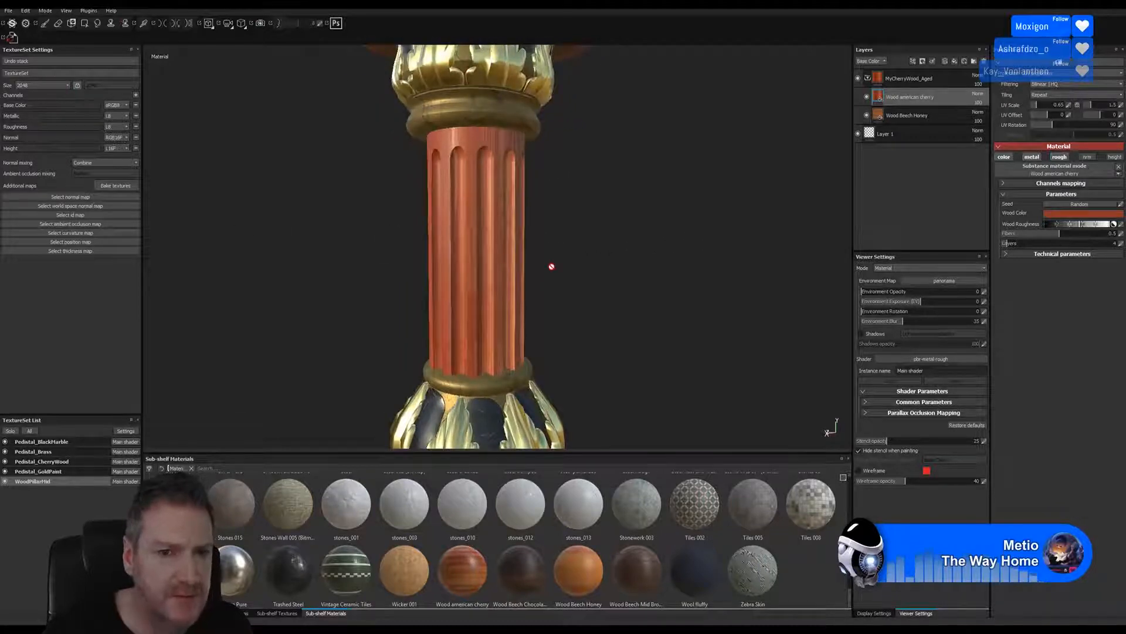
pyautogui.keyDown('alt'); pyautogui.moveTo(551, 266); pyautogui.dragTo(364, 264); pyautogui.keyUp('alt')
pyautogui.keyDown('alt'); pyautogui.moveTo(548, 264); pyautogui.dragTo(188, 285, button='right'); pyautogui.keyUp('alt')
pyautogui.keyDown('alt'); pyautogui.moveTo(513, 280); pyautogui.dragTo(317, 282, button='right'); pyautogui.keyUp('alt')
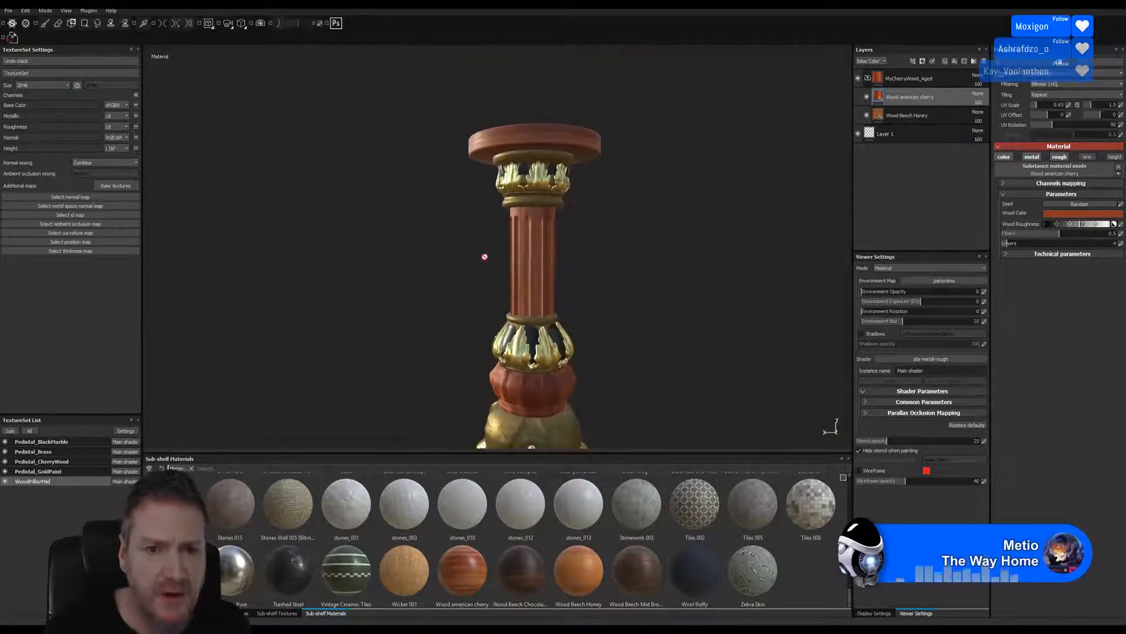
pyautogui.keyDown('alt'); pyautogui.moveTo(484, 257); pyautogui.dragTo(911, 242); pyautogui.keyUp('alt')
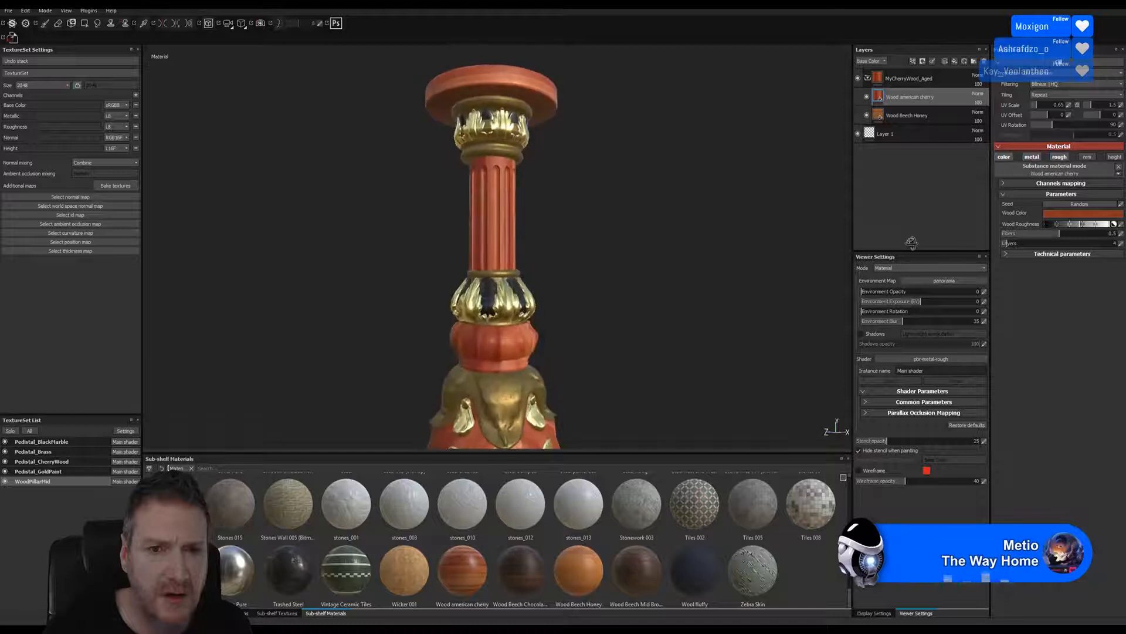
pyautogui.keyDown('alt'); pyautogui.moveTo(582, 300); pyautogui.dragTo(612, 411, button='middle'); pyautogui.keyUp('alt')
pyautogui.keyDown('alt'); pyautogui.moveTo(581, 323); pyautogui.dragTo(545, 344); pyautogui.keyUp('alt')
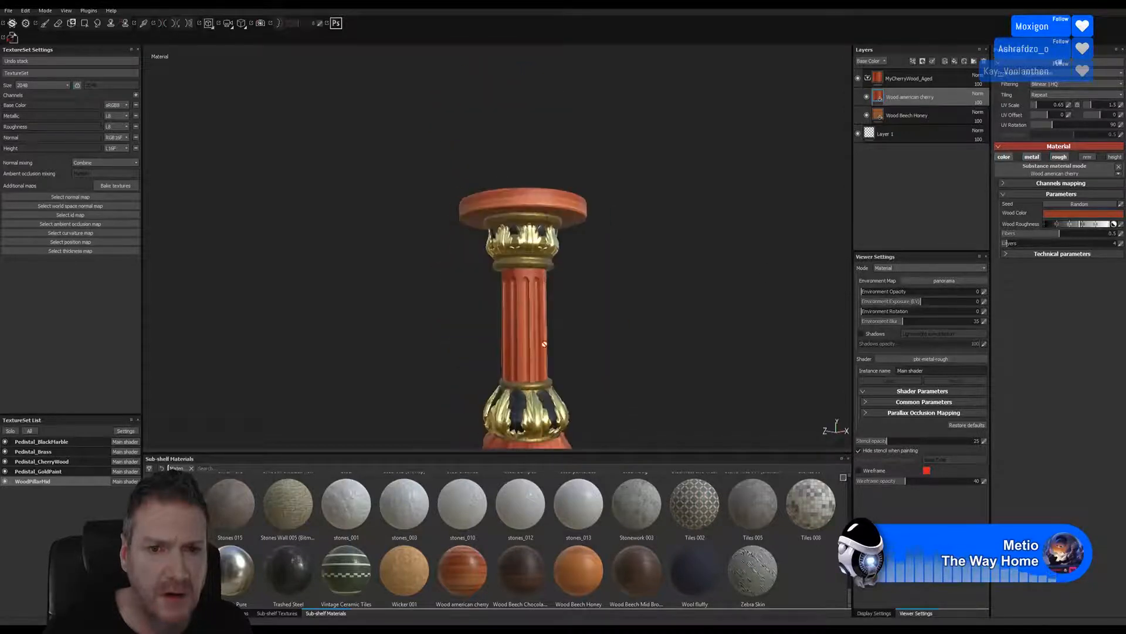
pyautogui.keyDown('alt'); pyautogui.moveTo(564, 308); pyautogui.dragTo(566, 144, button='middle'); pyautogui.keyUp('alt')
pyautogui.keyDown('alt'); pyautogui.moveTo(571, 241); pyautogui.dragTo(525, 317); pyautogui.keyUp('alt')
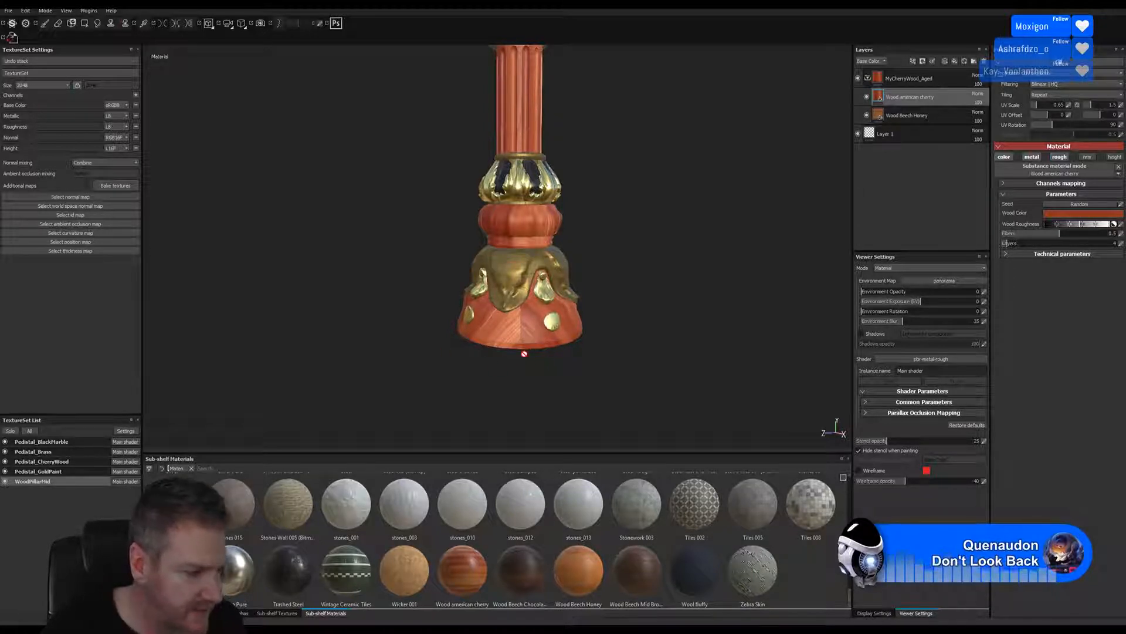
# - Examine the direction and continuity of the cherry wood grain around the pedestal's flared base
pyautogui.keyDown('alt'); pyautogui.moveTo(490, 362); pyautogui.dragTo(618, 354, button='right'); pyautogui.keyUp('alt')
pyautogui.keyDown('alt'); pyautogui.moveTo(555, 353); pyautogui.dragTo(551, 274, button='middle'); pyautogui.keyUp('alt')
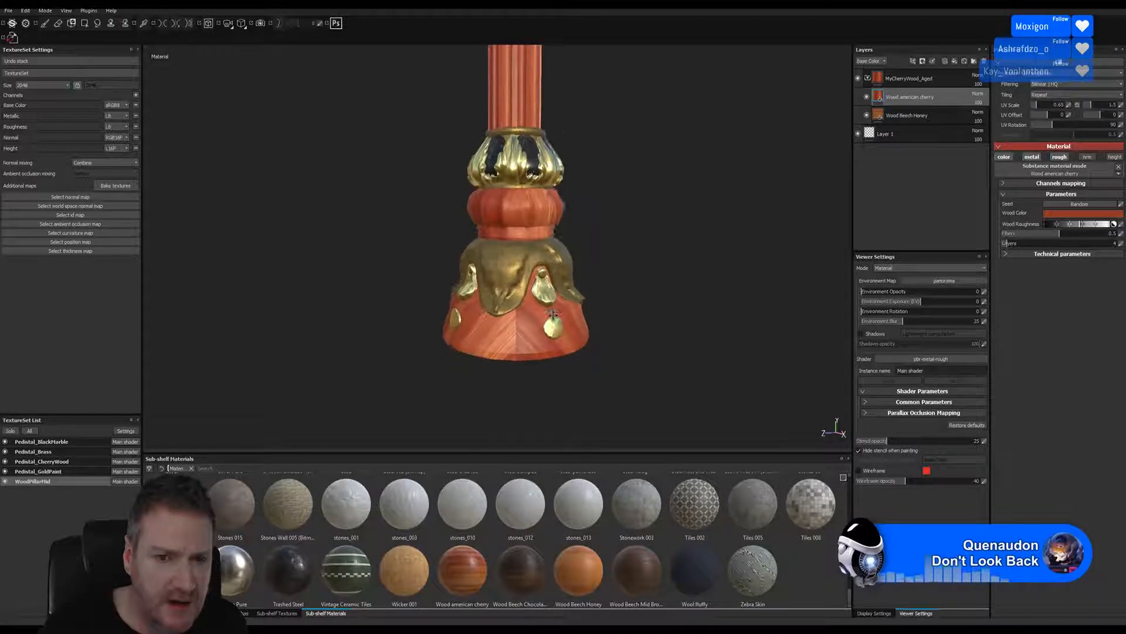
pyautogui.keyDown('alt'); pyautogui.moveTo(553, 281); pyautogui.dragTo(839, 296, button='right'); pyautogui.keyUp('alt')
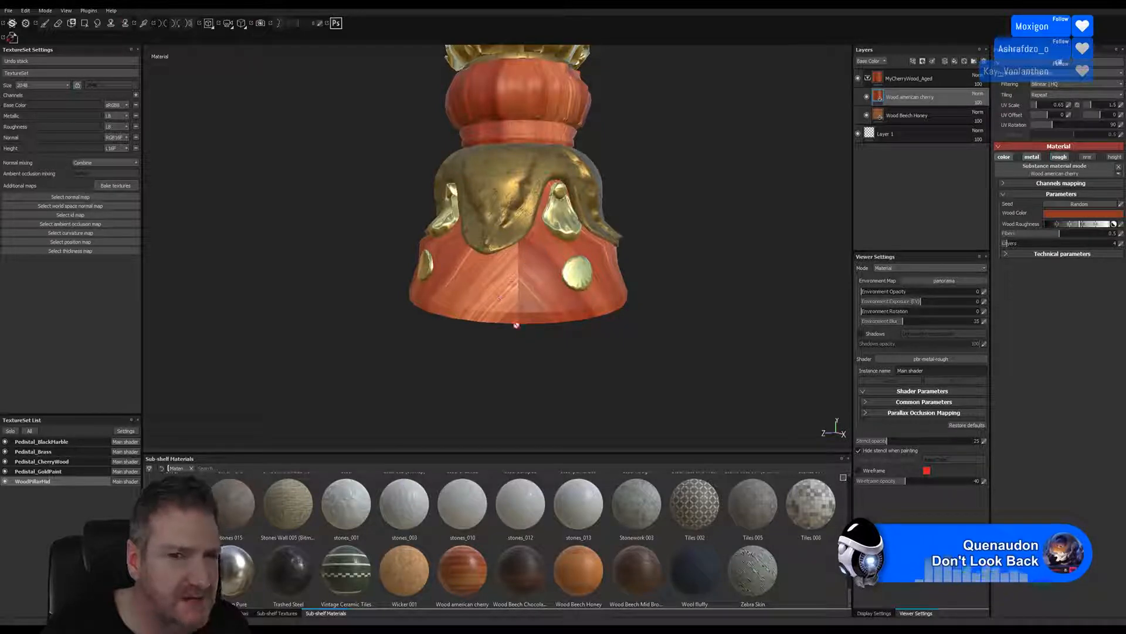
pyautogui.keyDown('alt'); pyautogui.moveTo(465, 308); pyautogui.dragTo(512, 256); pyautogui.keyUp('alt')
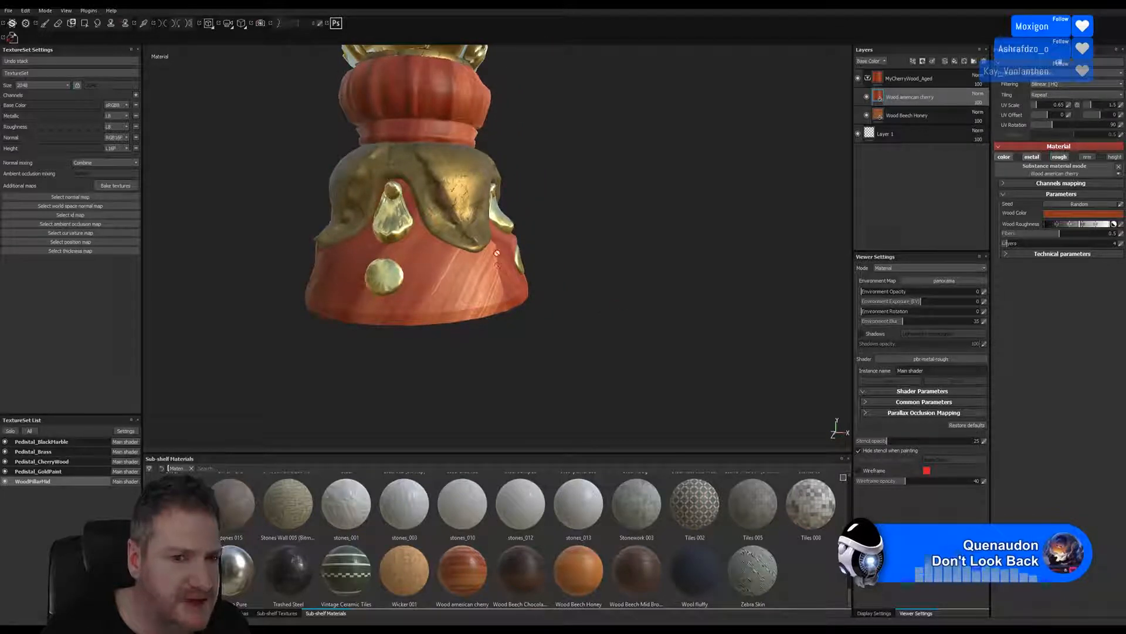
pyautogui.keyDown('alt'); pyautogui.moveTo(540, 303); pyautogui.dragTo(553, 307, button='middle'); pyautogui.keyUp('alt')
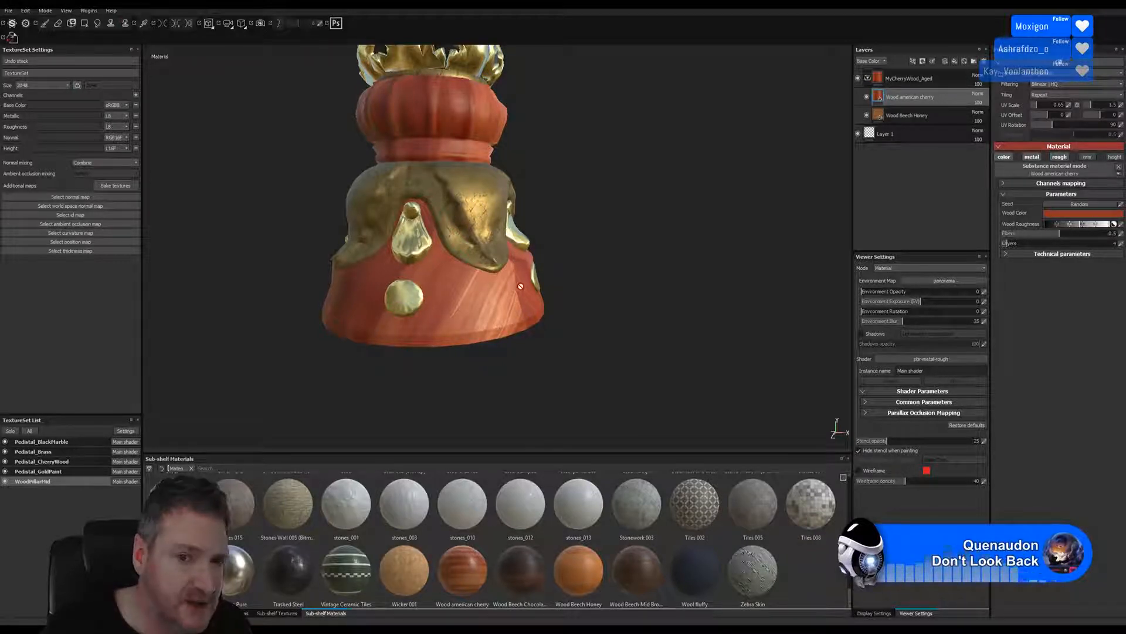
pyautogui.keyDown('alt'); pyautogui.moveTo(499, 308); pyautogui.dragTo(733, 313); pyautogui.keyUp('alt')
pyautogui.keyDown('alt'); pyautogui.moveTo(561, 306); pyautogui.dragTo(411, 303, button='right'); pyautogui.keyUp('alt')
pyautogui.keyDown('alt'); pyautogui.moveTo(517, 301); pyautogui.dragTo(354, 311, button='right'); pyautogui.keyUp('alt')
pyautogui.keyDown('alt'); pyautogui.moveTo(354, 312); pyautogui.dragTo(460, 329, button='middle'); pyautogui.keyUp('alt')
pyautogui.keyDown('alt'); pyautogui.moveTo(519, 317); pyautogui.dragTo(422, 244); pyautogui.keyUp('alt')
pyautogui.keyDown('alt'); pyautogui.moveTo(604, 239); pyautogui.dragTo(578, 222); pyautogui.keyUp('alt')
pyautogui.keyDown('alt'); pyautogui.moveTo(577, 222); pyautogui.dragTo(460, 264, button='middle'); pyautogui.keyUp('alt')
pyautogui.keyDown('alt'); pyautogui.moveTo(486, 366); pyautogui.dragTo(985, 364, button='right'); pyautogui.keyUp('alt')
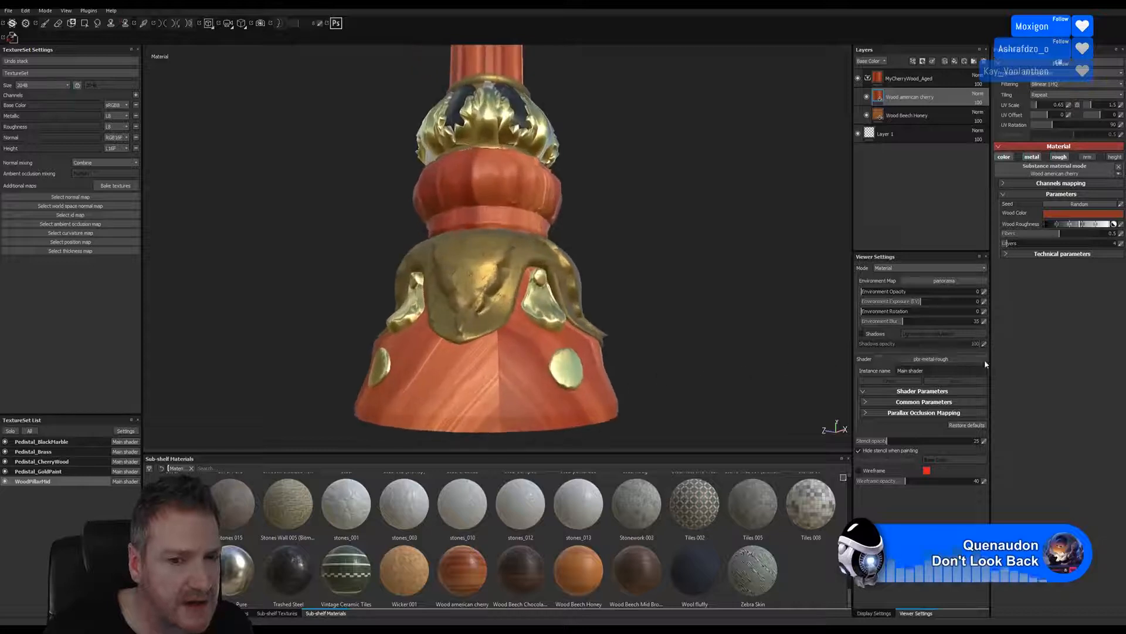
pyautogui.keyDown('alt'); pyautogui.moveTo(606, 380); pyautogui.dragTo(757, 373, button='right'); pyautogui.keyUp('alt')
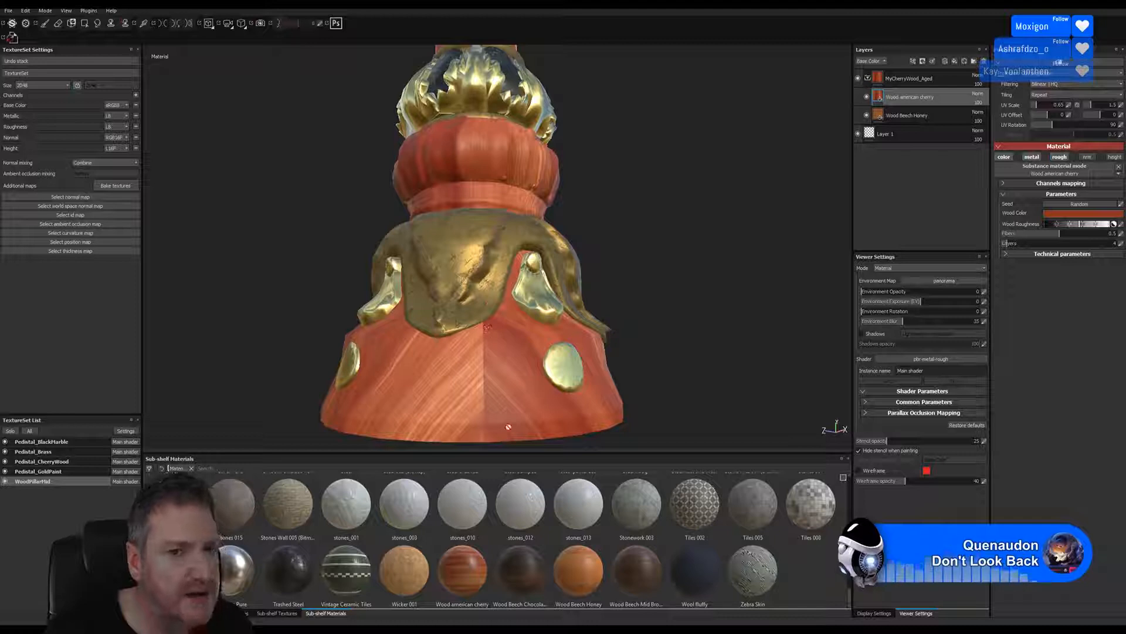
pyautogui.scroll(-5, 220, 390)
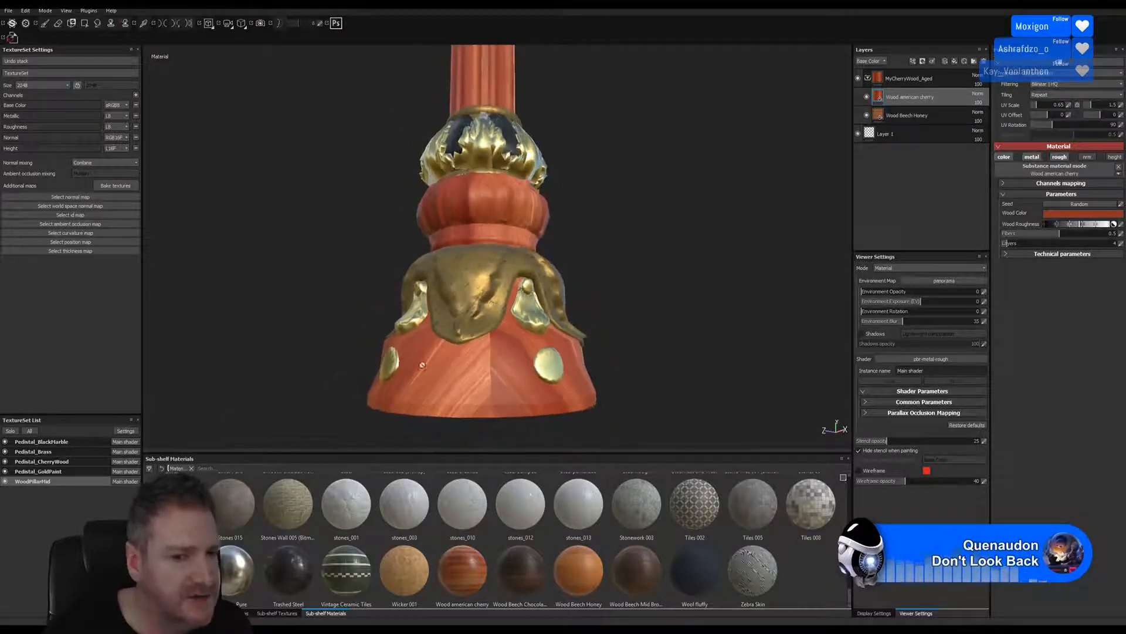
pyautogui.keyDown('alt'); pyautogui.moveTo(288, 366); pyautogui.dragTo(516, 308, button='right'); pyautogui.keyUp('alt')
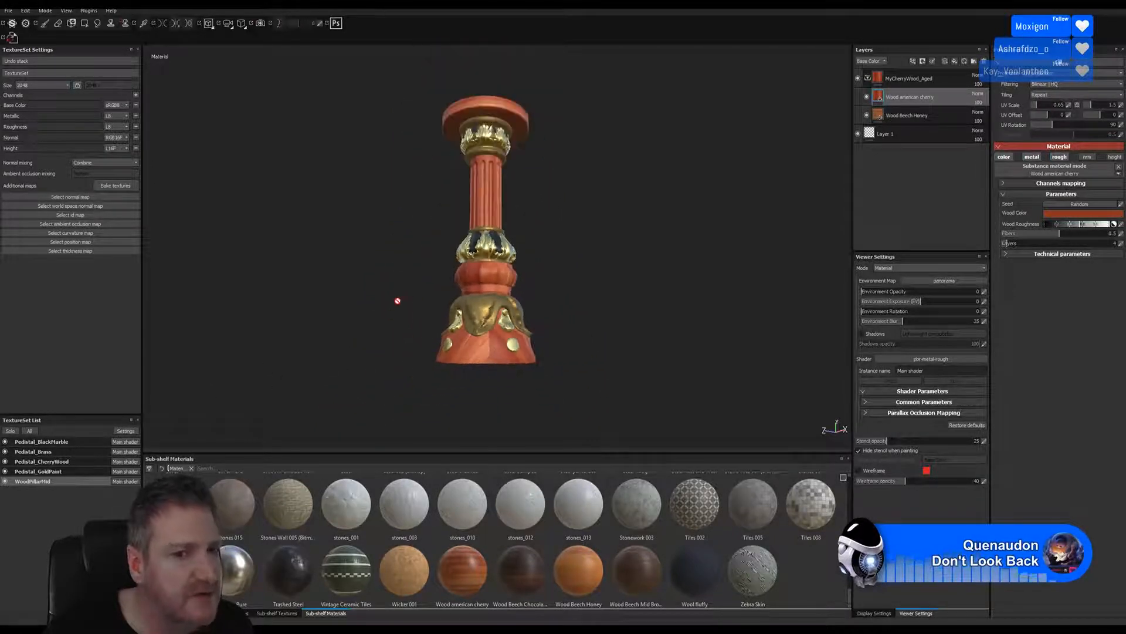
# - Examine the whole pedestal from several sides to judge how its wood and metal materials look together
pyautogui.keyDown('alt'); pyautogui.moveTo(397, 299); pyautogui.dragTo(807, 340); pyautogui.keyUp('alt')
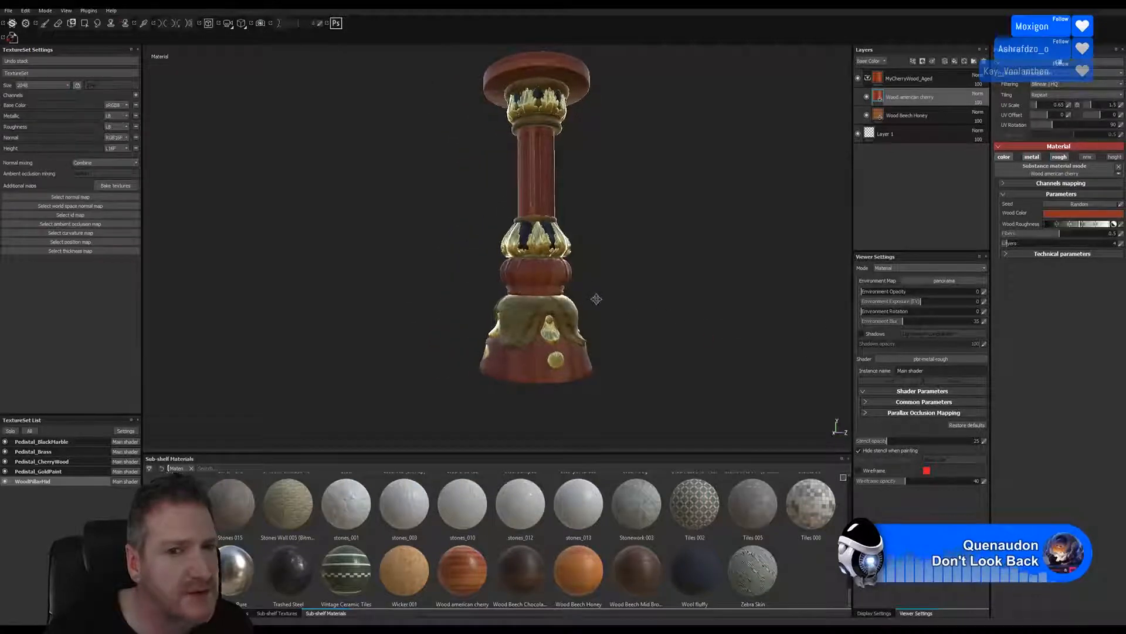
pyautogui.keyDown('alt'); pyautogui.moveTo(596, 299); pyautogui.dragTo(598, 324, button='middle'); pyautogui.keyUp('alt')
pyautogui.moveTo(590, 281)
pyautogui.keyDown('alt'); pyautogui.mouseDown()
pyautogui.moveTo(632, 306)
pyautogui.moveTo(607, 289)
pyautogui.mouseUp(); pyautogui.keyUp('alt')
pyautogui.keyDown('alt'); pyautogui.moveTo(608, 289); pyautogui.dragTo(505, 305, button='right'); pyautogui.keyUp('alt')
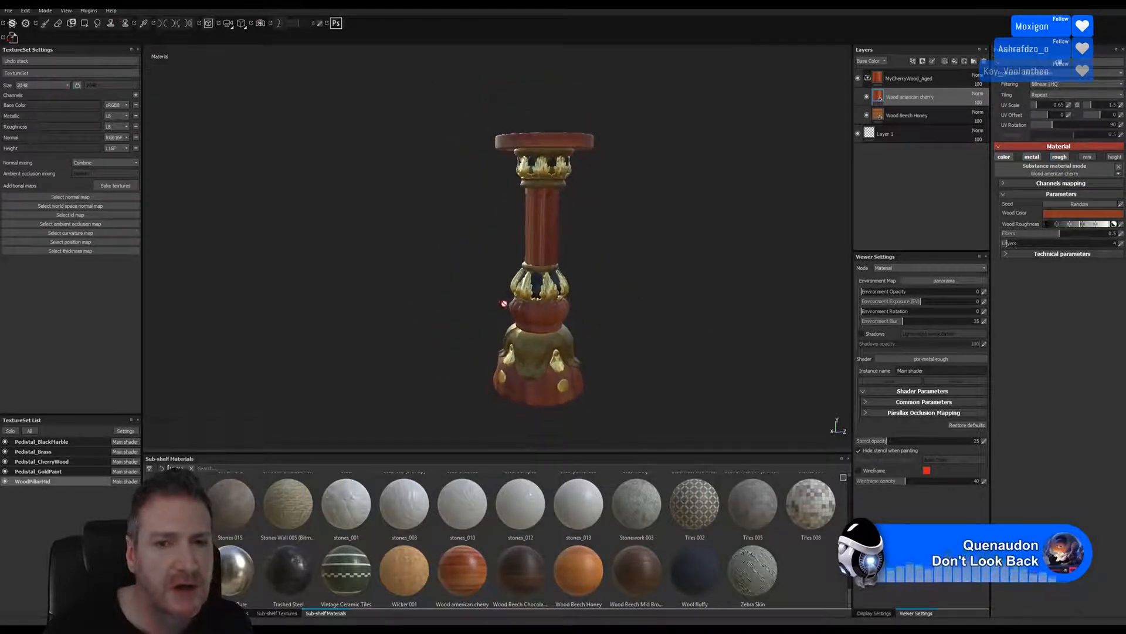
pyautogui.keyDown('alt'); pyautogui.moveTo(569, 247); pyautogui.dragTo(527, 239, button='middle'); pyautogui.keyUp('alt')
pyautogui.keyDown('alt'); pyautogui.moveTo(490, 321); pyautogui.dragTo(786, 297); pyautogui.keyUp('alt')
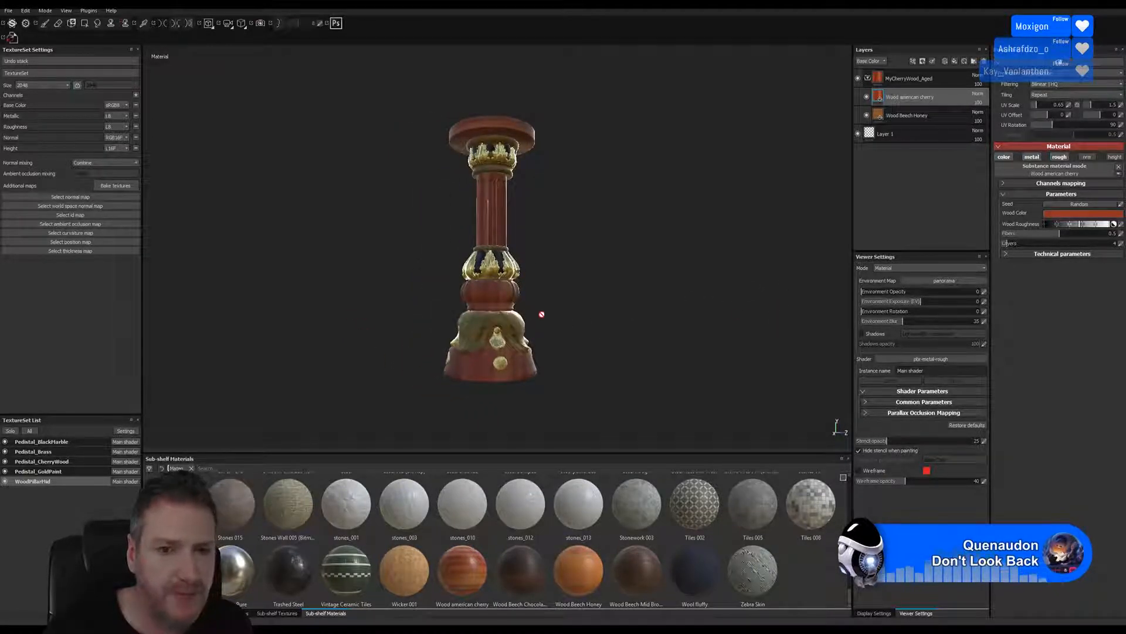
pyautogui.keyDown('alt'); pyautogui.moveTo(542, 314); pyautogui.dragTo(758, 326, button='right'); pyautogui.keyUp('alt')
pyautogui.keyDown('alt'); pyautogui.moveTo(547, 311); pyautogui.dragTo(525, 276, button='middle'); pyautogui.keyUp('alt')
pyautogui.keyDown('alt'); pyautogui.moveTo(525, 277); pyautogui.dragTo(763, 319); pyautogui.keyUp('alt')
# - Examine the worn brass surface of the draped ornament above the base and the adjoining gold pendant up close
pyautogui.scroll(8, 440, 356)
pyautogui.keyDown('alt'); pyautogui.moveTo(325, 347); pyautogui.dragTo(713, 331); pyautogui.keyUp('alt')
pyautogui.keyDown('alt'); pyautogui.moveTo(452, 349); pyautogui.dragTo(657, 334, button='middle'); pyautogui.keyUp('alt')
pyautogui.keyDown('alt'); pyautogui.moveTo(557, 322); pyautogui.dragTo(742, 311); pyautogui.keyUp('alt')
pyautogui.keyDown('alt'); pyautogui.moveTo(399, 294); pyautogui.dragTo(518, 297); pyautogui.keyUp('alt')
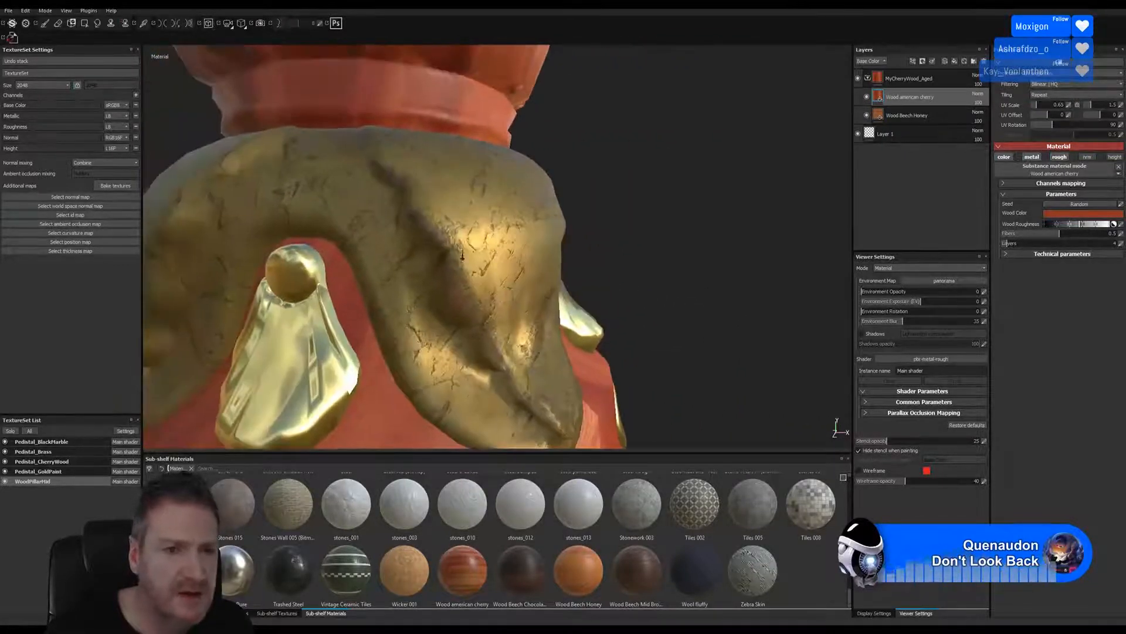
pyautogui.keyDown('alt'); pyautogui.moveTo(463, 257); pyautogui.dragTo(727, 260, button='right'); pyautogui.keyUp('alt')
pyautogui.keyDown('alt'); pyautogui.moveTo(475, 320); pyautogui.dragTo(595, 297, button='right'); pyautogui.keyUp('alt')
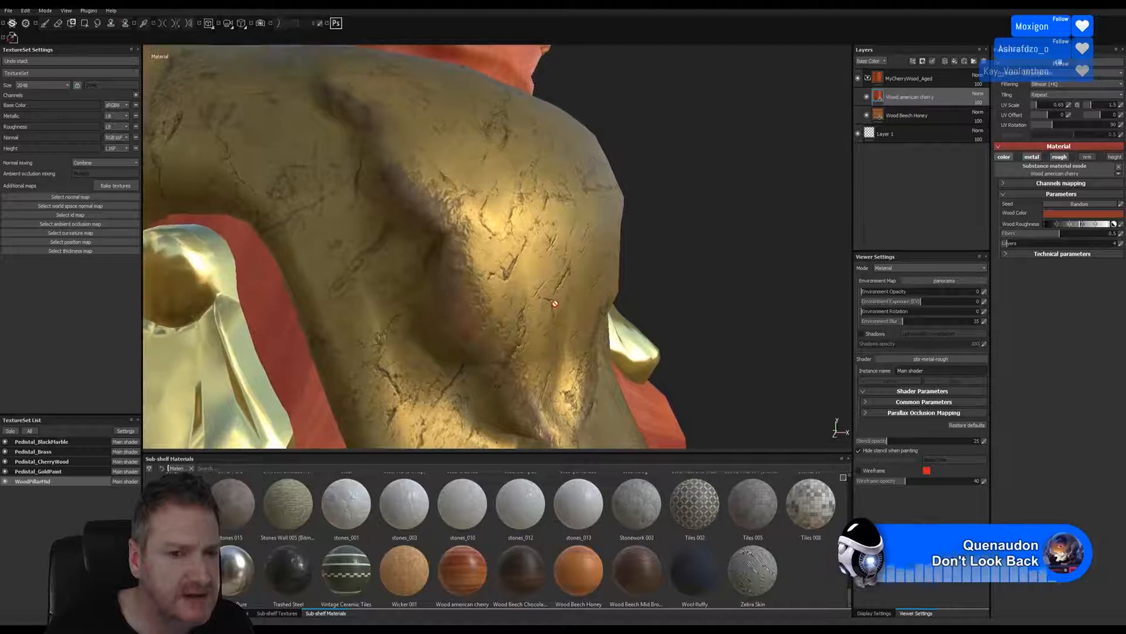
pyautogui.keyDown('alt'); pyautogui.moveTo(555, 304); pyautogui.dragTo(376, 111); pyautogui.keyUp('alt')
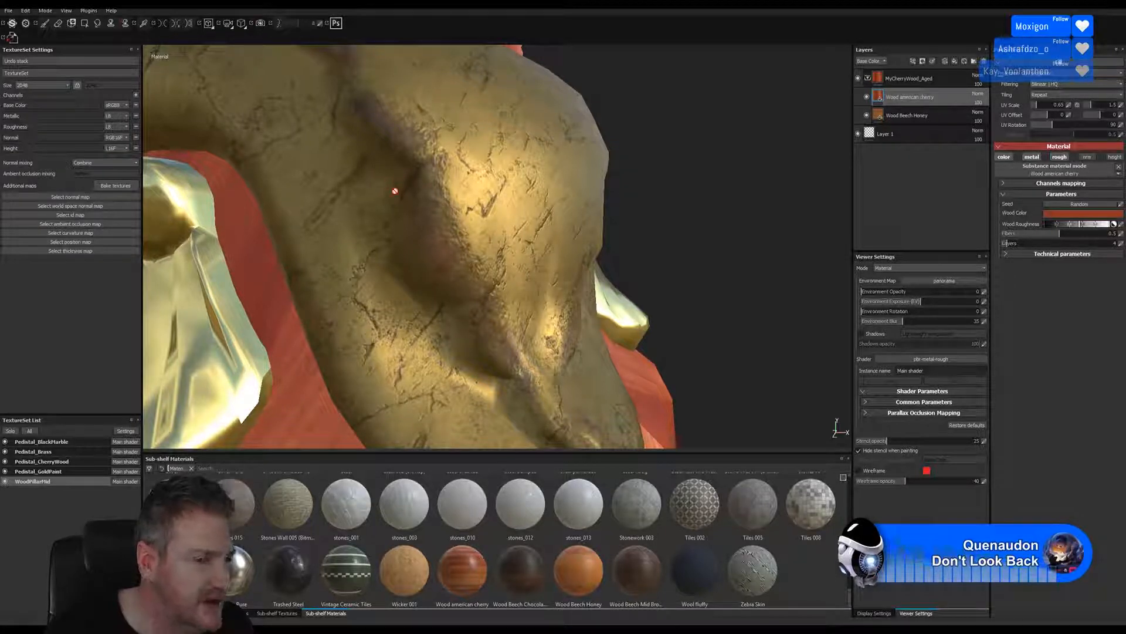
pyautogui.keyDown('alt'); pyautogui.moveTo(479, 295); pyautogui.dragTo(472, 337); pyautogui.keyUp('alt')
pyautogui.keyDown('alt'); pyautogui.moveTo(472, 337); pyautogui.dragTo(235, 420, button='right'); pyautogui.keyUp('alt')
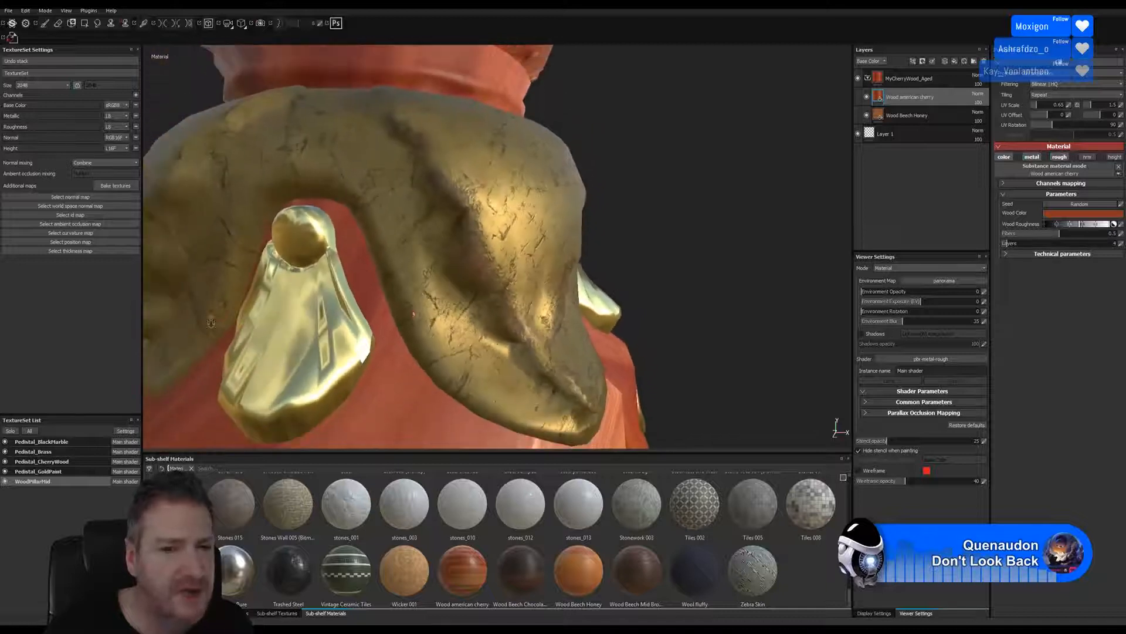
pyautogui.keyDown('alt'); pyautogui.moveTo(235, 420); pyautogui.dragTo(226, 382); pyautogui.keyUp('alt')
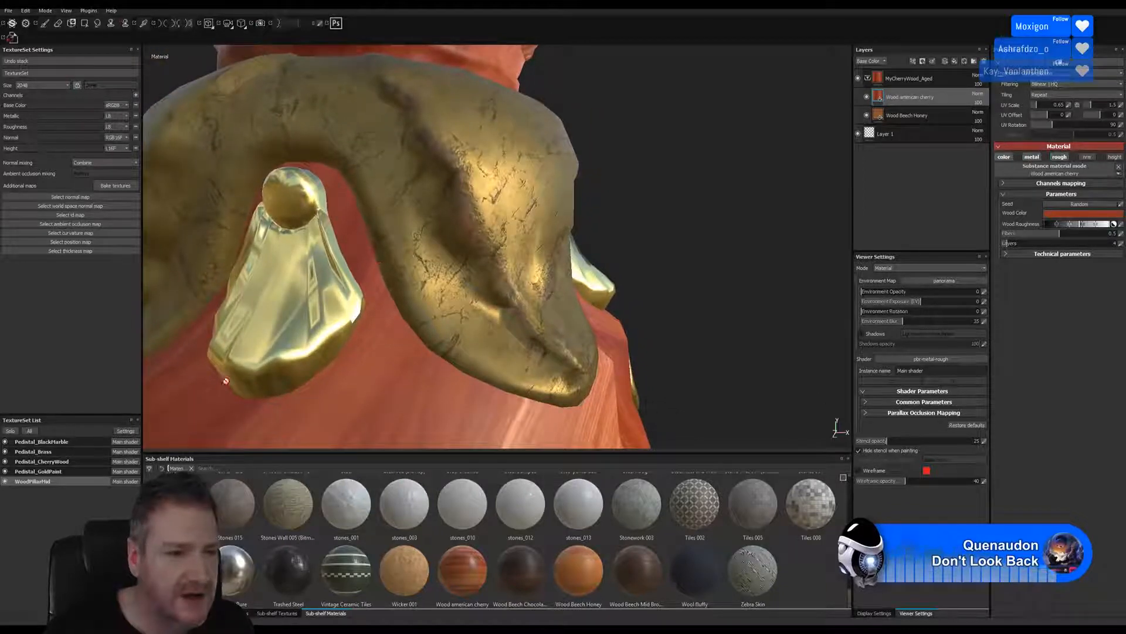
# - Choose a dirt brush for painting on the Metallic Paint layer's mask in the Pedistal_GoldPaint texture set
pyautogui.click(58, 473)
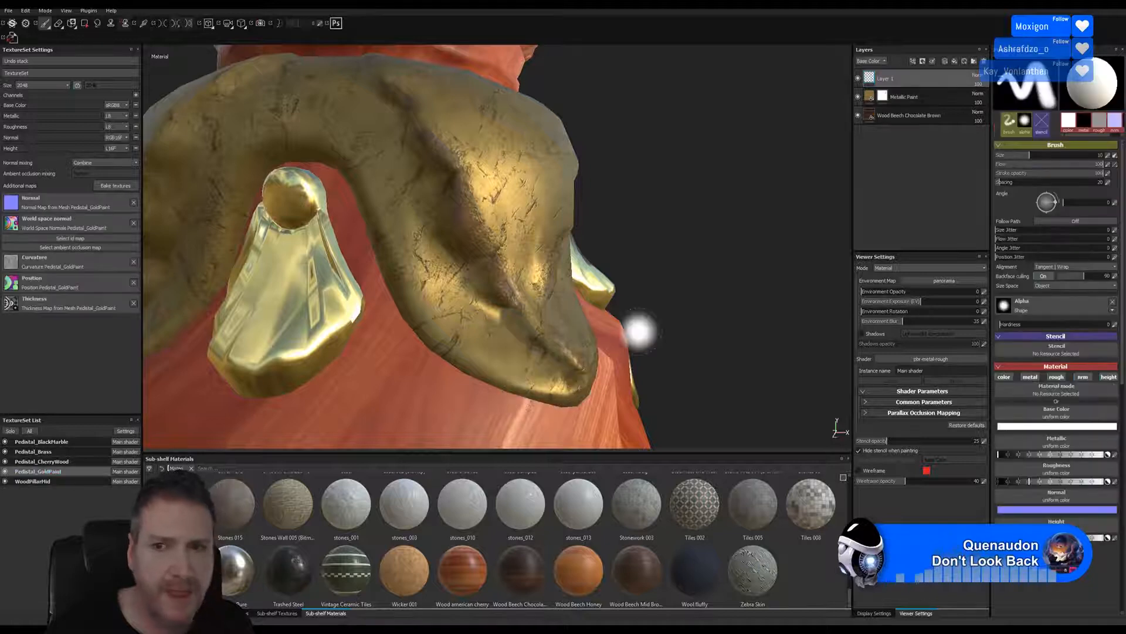
pyautogui.click(915, 97)
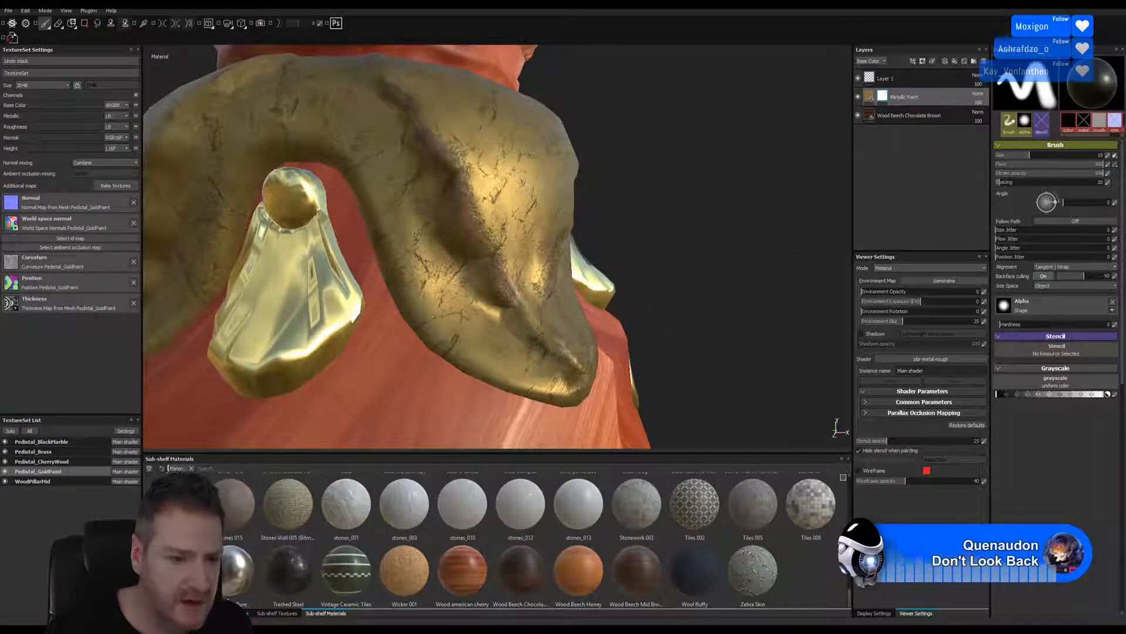
pyautogui.click(183, 613)
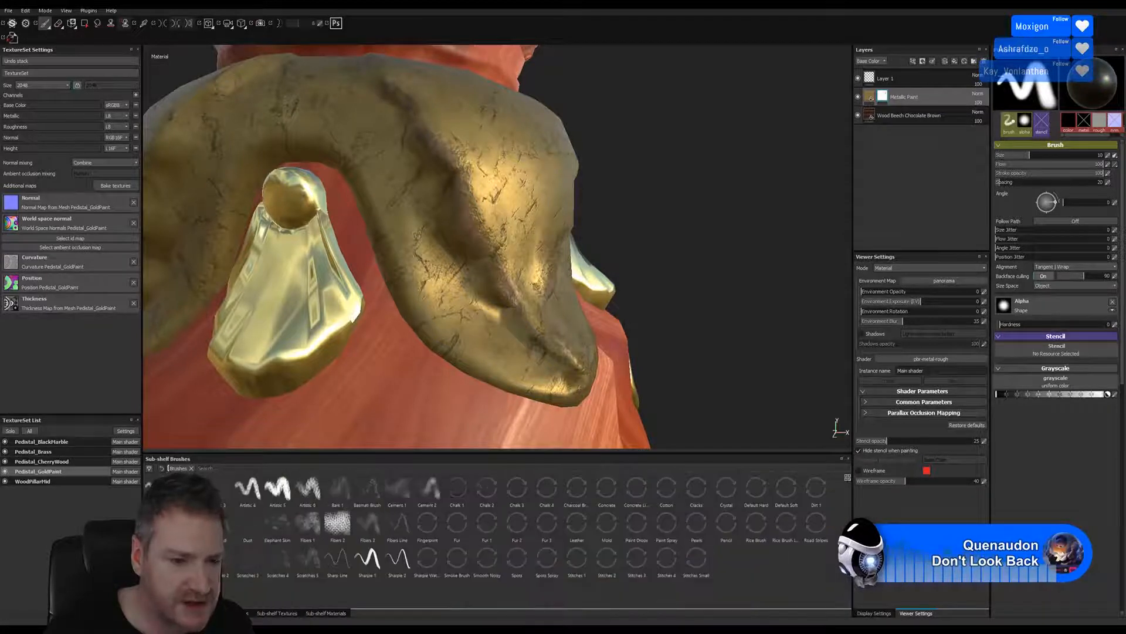
pyautogui.click(159, 523)
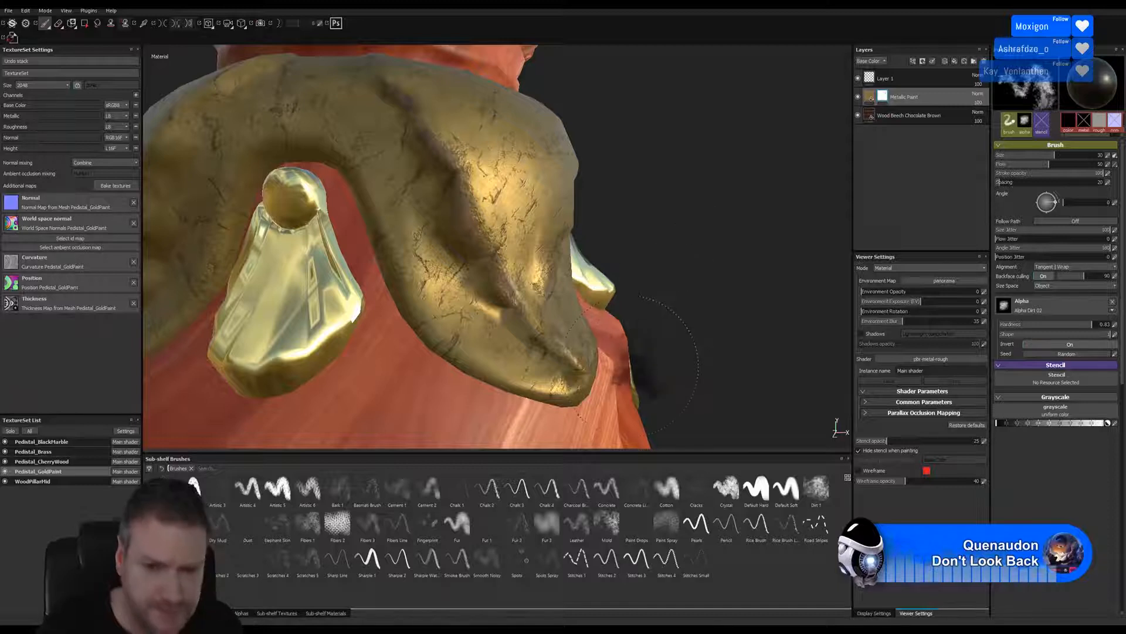
# - Reduce the dirt brush to size 5.2 and mask out worn paint along the ridge near the draped ornament's lower tip
pyautogui.moveTo(604, 346)
pyautogui.keyDown('alt'); pyautogui.mouseDown()
pyautogui.moveTo(617, 329)
pyautogui.moveTo(694, 326)
pyautogui.moveTo(623, 330)
pyautogui.mouseUp(); pyautogui.keyUp('alt')
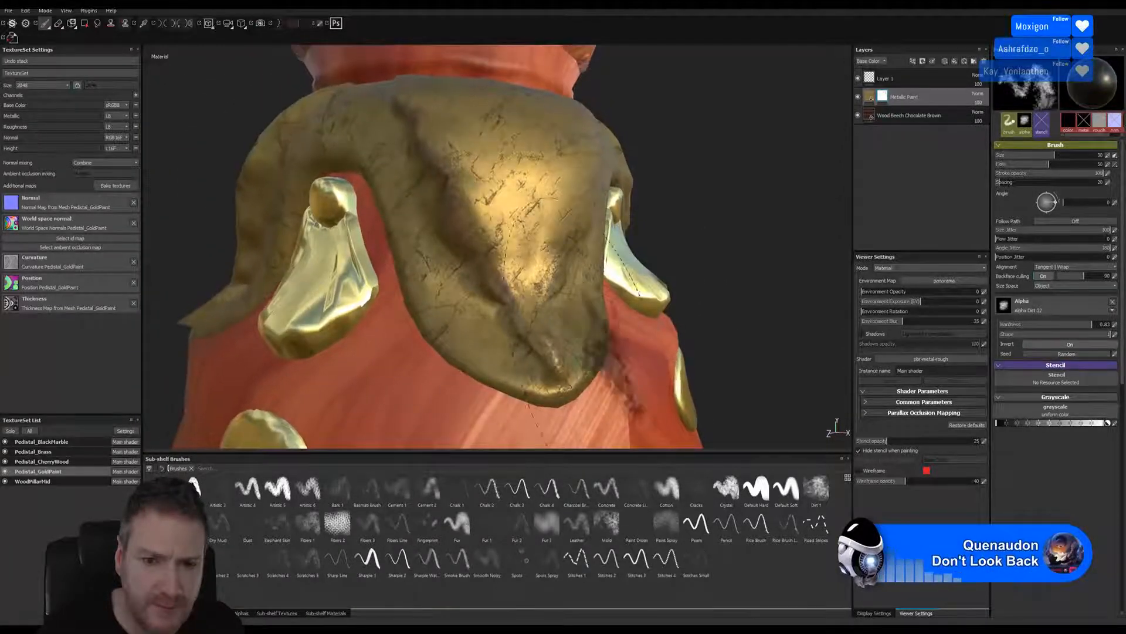
pyautogui.keyDown('alt'); pyautogui.moveTo(623, 329); pyautogui.dragTo(722, 329, button='right'); pyautogui.keyUp('alt')
pyautogui.keyDown('alt'); pyautogui.moveTo(541, 361); pyautogui.dragTo(749, 322, button='right'); pyautogui.keyUp('alt')
pyautogui.keyDown('alt'); pyautogui.moveTo(264, 420); pyautogui.dragTo(376, 481); pyautogui.keyUp('alt')
pyautogui.keyDown('ctrl'); pyautogui.moveTo(463, 346); pyautogui.dragTo(329, 346, button='right'); pyautogui.keyUp('ctrl')
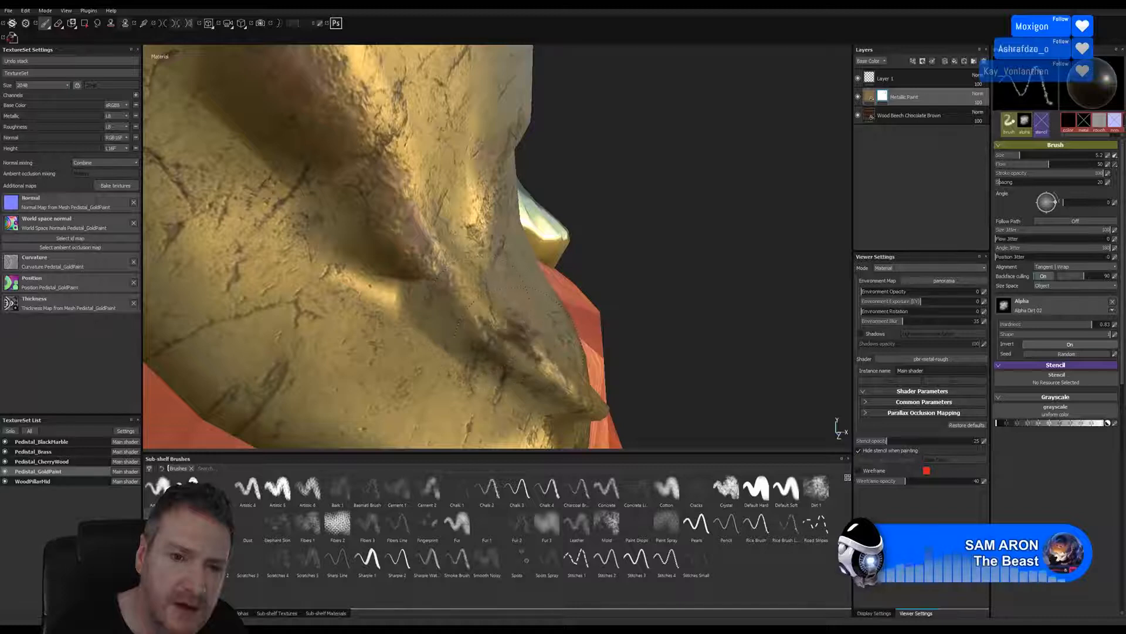
pyautogui.hotkey('alt', 'q')
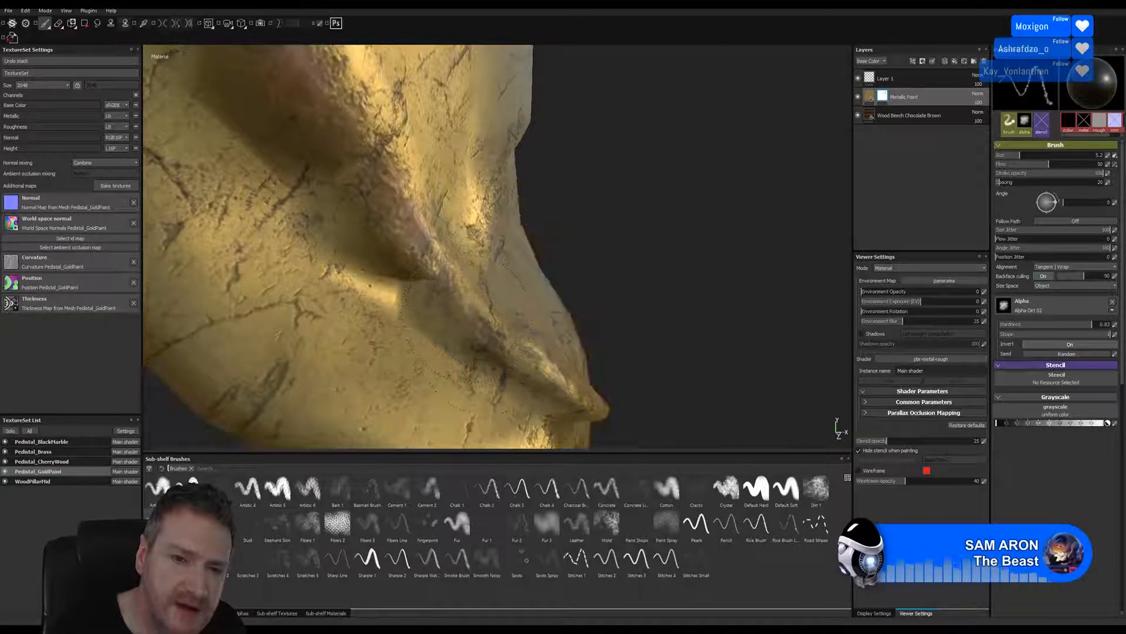
pyautogui.hotkey('alt', 'q')
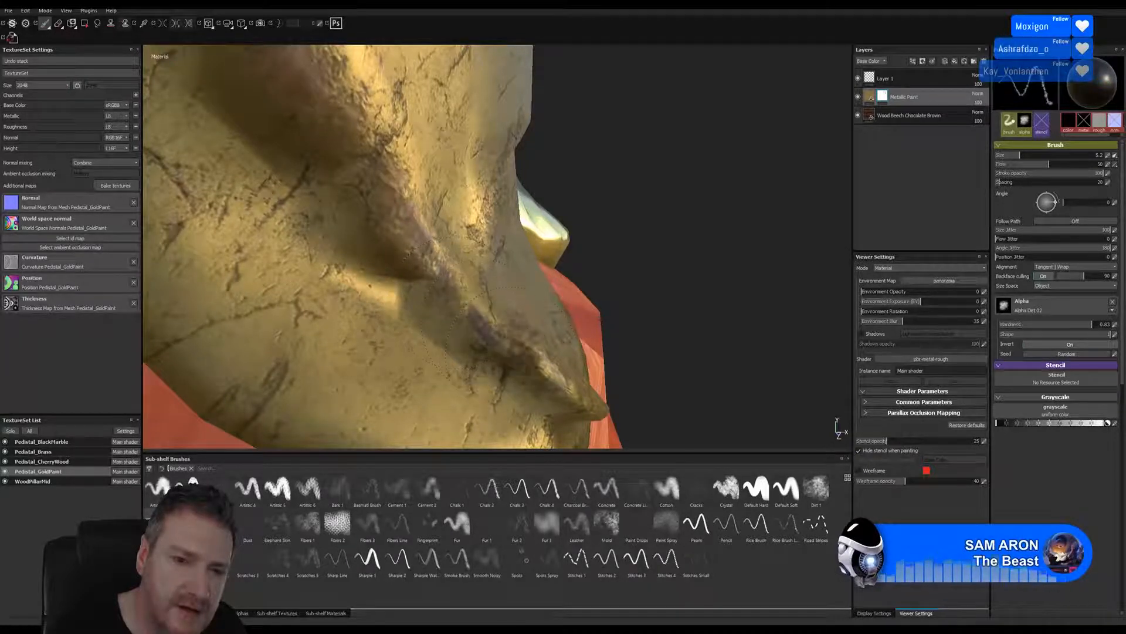
pyautogui.click(525, 367)
pyautogui.moveTo(572, 400); pyautogui.dragTo(554, 381)
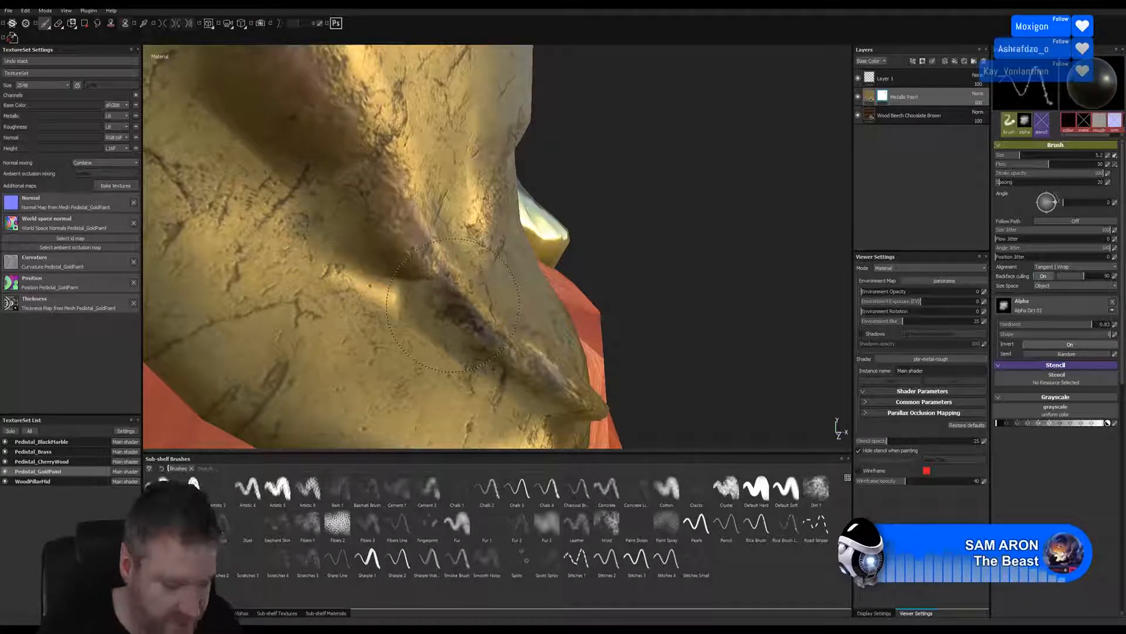
# - Try small wear dabs on the raised bump at the centre of the draped ornament's lower end
pyautogui.keyDown('alt'); pyautogui.moveTo(628, 262); pyautogui.dragTo(593, 261); pyautogui.keyUp('alt')
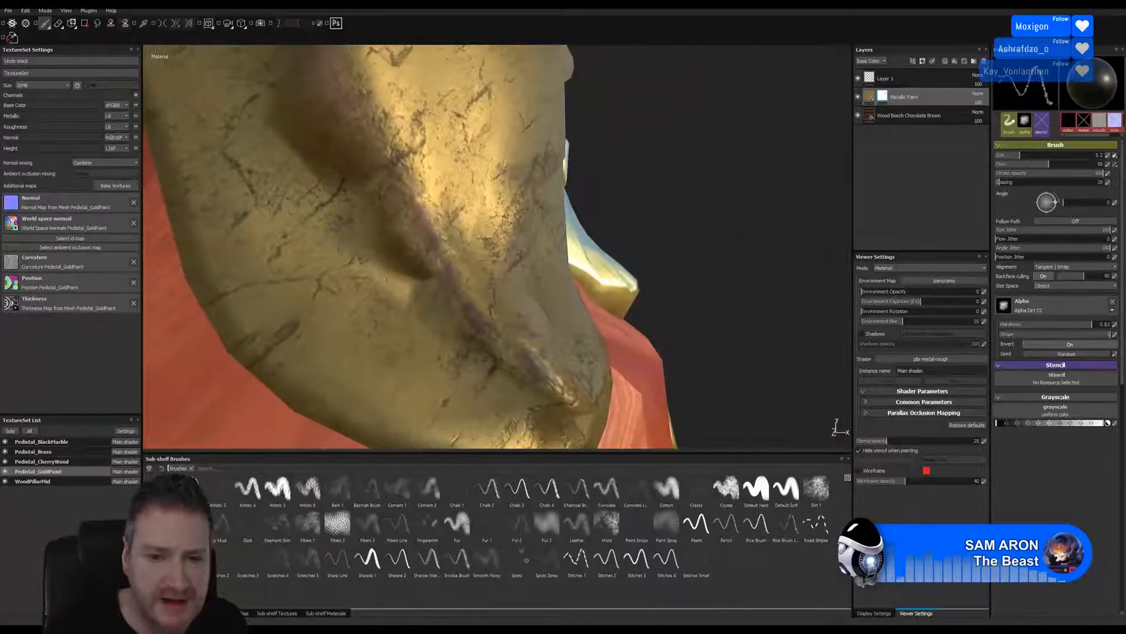
pyautogui.keyDown('alt'); pyautogui.moveTo(663, 327); pyautogui.dragTo(657, 289, button='middle'); pyautogui.keyUp('alt')
pyautogui.moveTo(657, 290)
pyautogui.keyDown('alt'); pyautogui.mouseDown()
pyautogui.moveTo(516, 279)
pyautogui.moveTo(520, 226)
pyautogui.moveTo(578, 235)
pyautogui.moveTo(545, 253)
pyautogui.moveTo(576, 274)
pyautogui.mouseUp(); pyautogui.keyUp('alt')
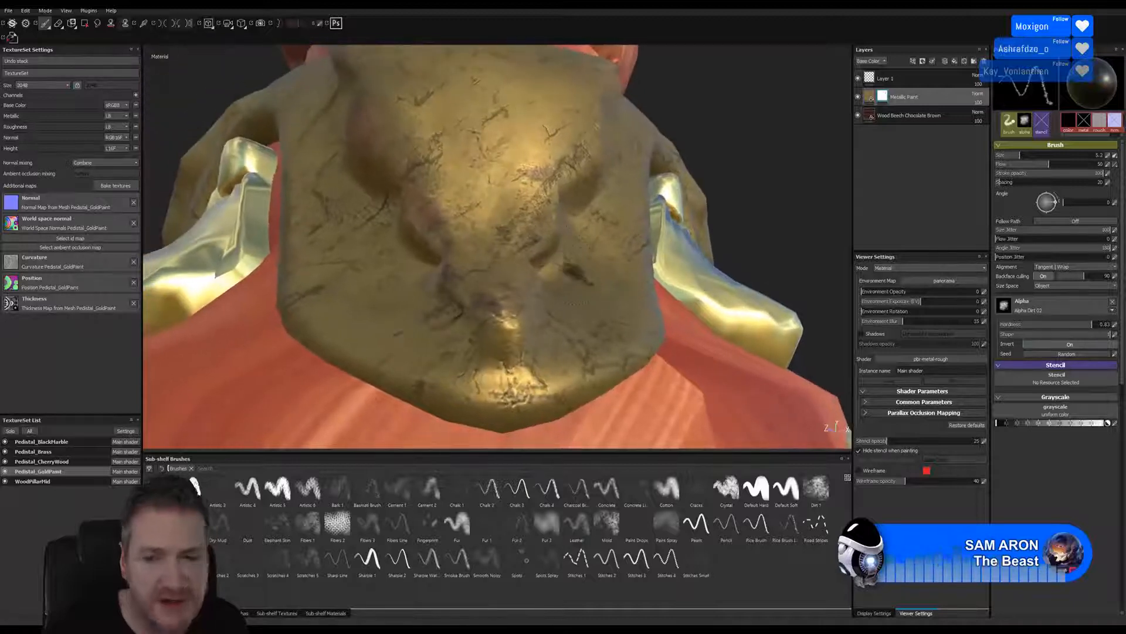
pyautogui.hotkey('ctrl', 'z')
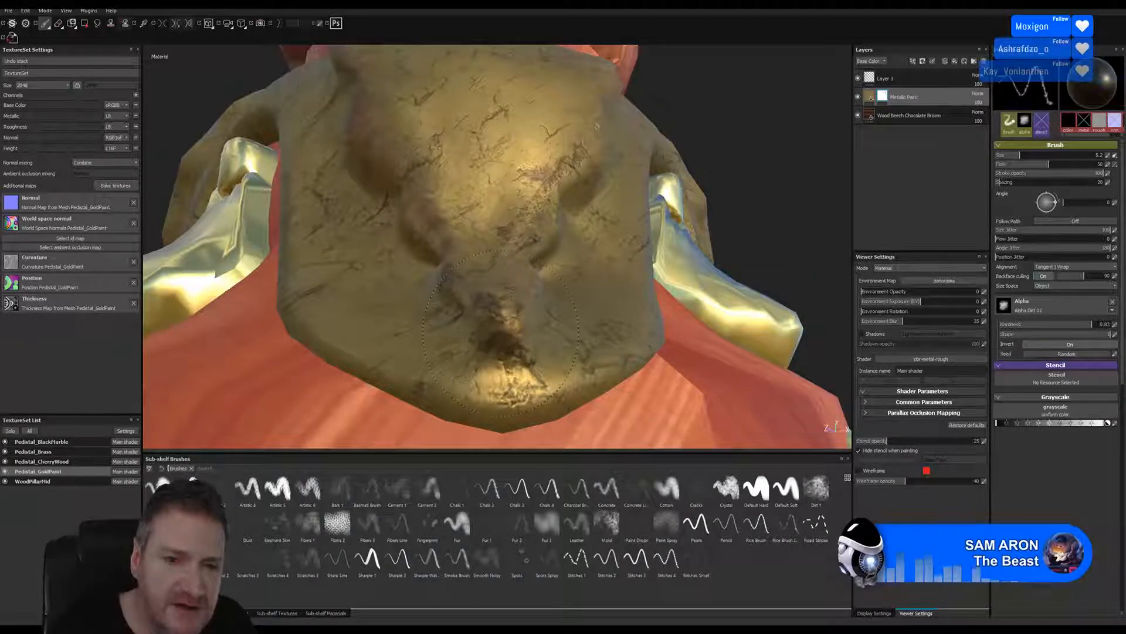
pyautogui.click(506, 338)
pyautogui.hotkey('ctrl', 'z')
pyautogui.click(505, 335)
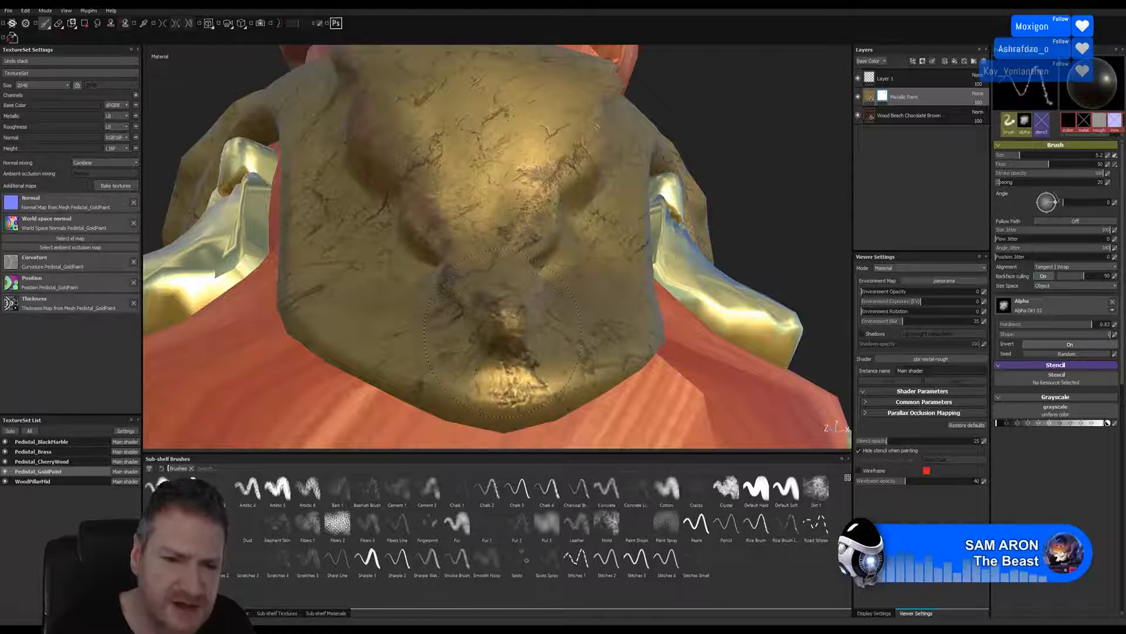
pyautogui.hotkey('ctrl', 'z')
# - Compare the worn gold ornament in isolation and together with the rest of the pedestal from the front
pyautogui.hotkey('alt', 'q')
pyautogui.hotkey('alt', 'q')
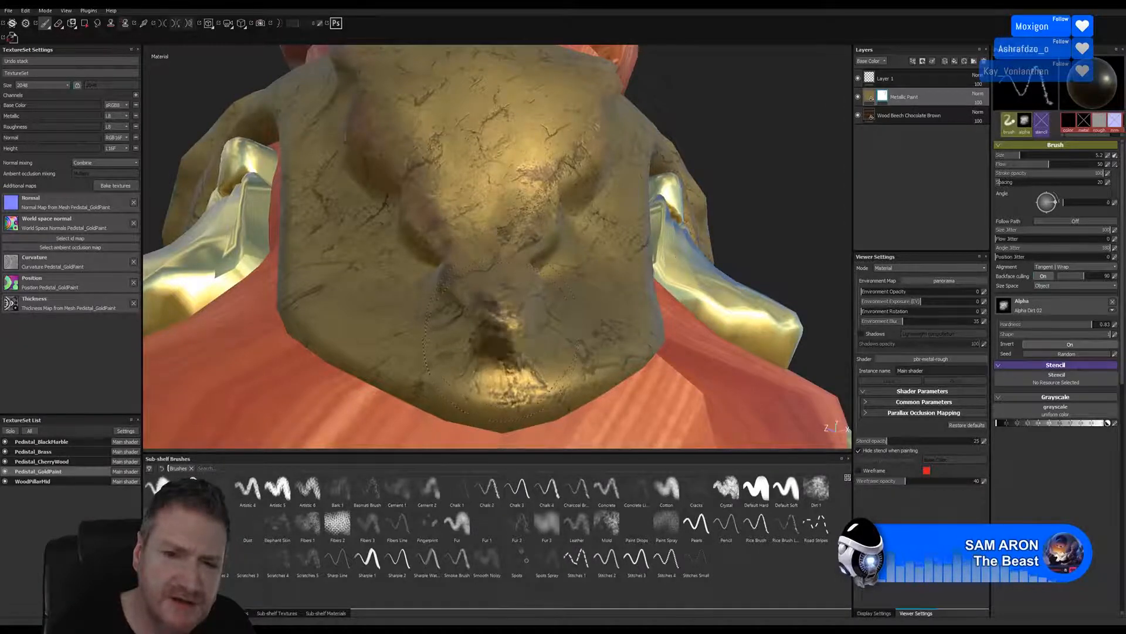
pyautogui.hotkey('alt', 'q')
pyautogui.hotkey('alt', 'q')
pyautogui.hotkey('alt', 'q')
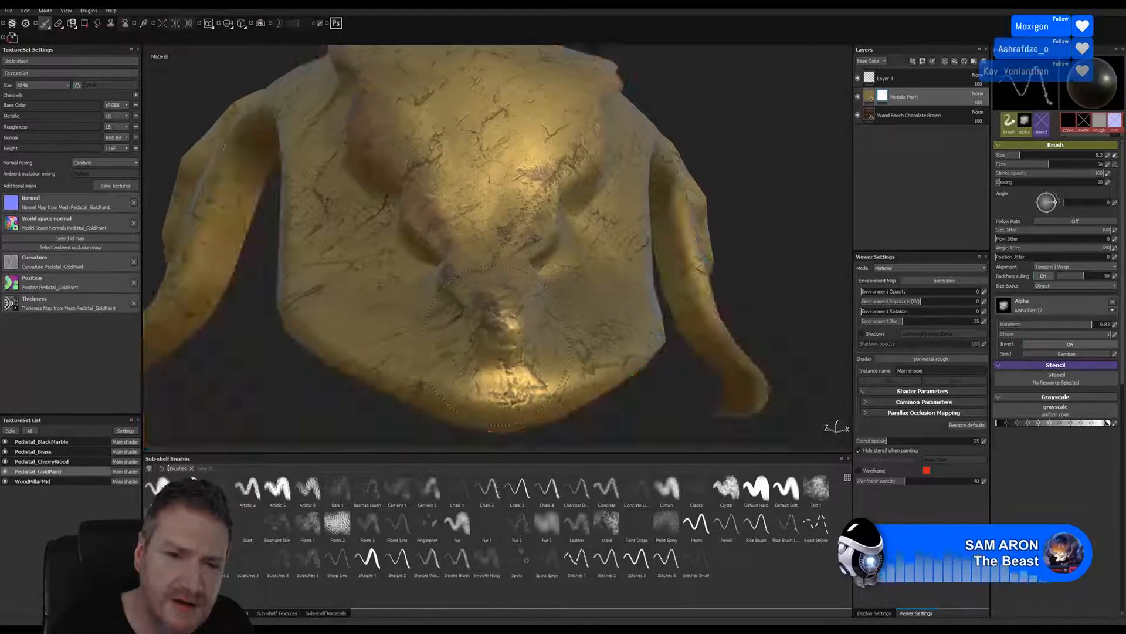
pyautogui.hotkey('alt', 'q')
pyautogui.hotkey('alt', 'q')
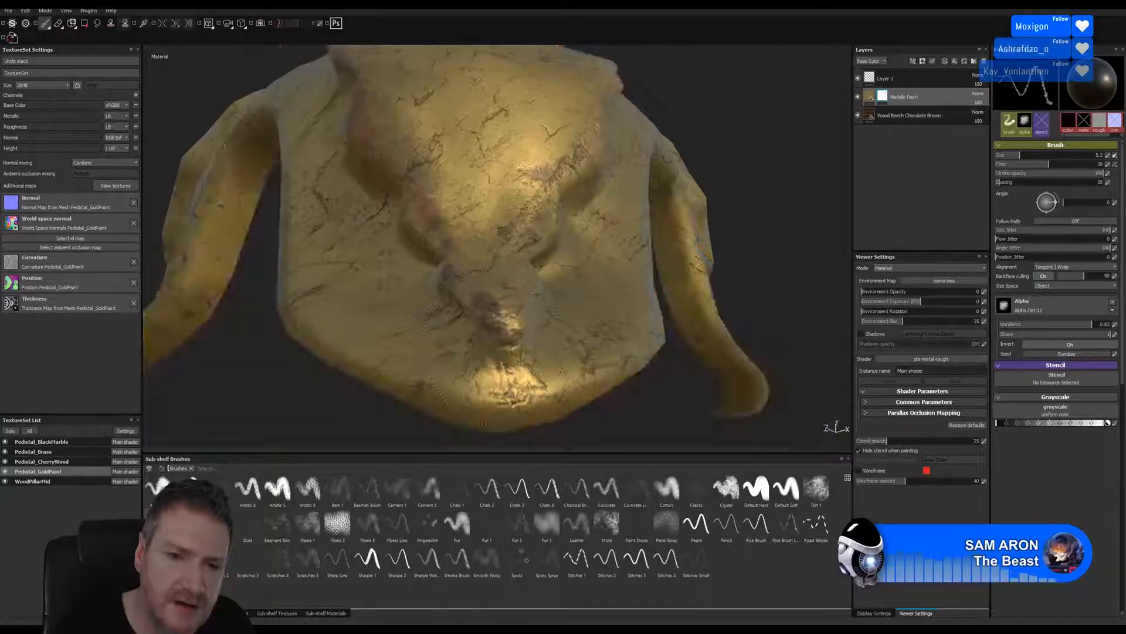
pyautogui.hotkey('alt', 'q')
pyautogui.hotkey('alt', 'q')
pyautogui.hotkey('alt', 'q')
pyautogui.hotkey('alt', 'q')
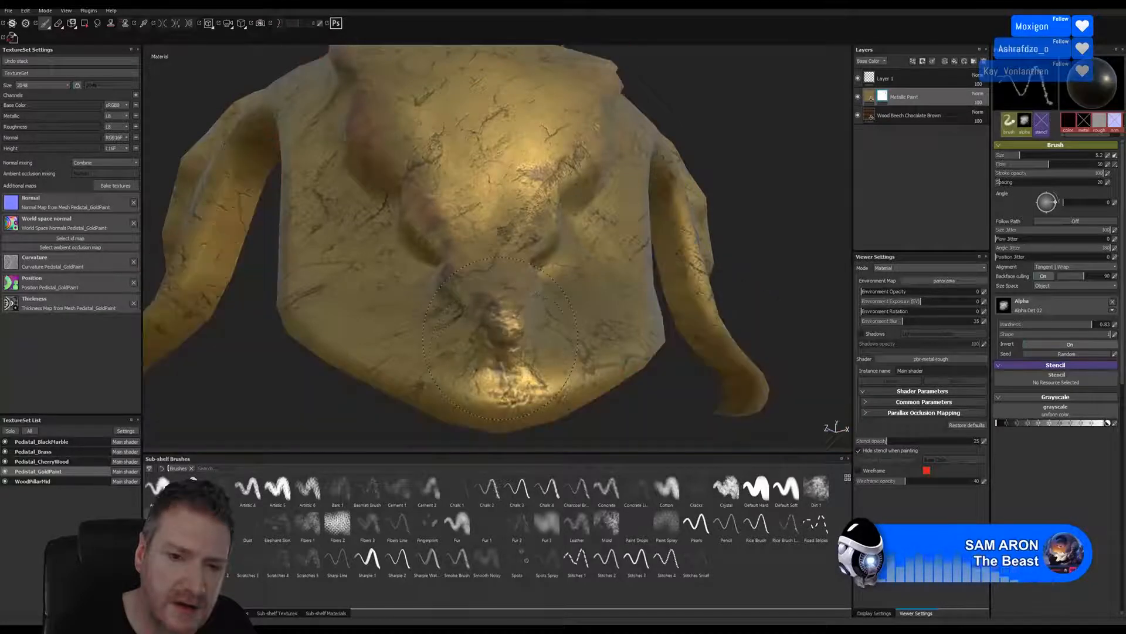
pyautogui.hotkey('alt', 'q')
pyautogui.hotkey('alt', 'q')
pyautogui.hotkey('alt', 'q')
pyautogui.hotkey('alt', 'q')
pyautogui.hotkey('alt', 'q')
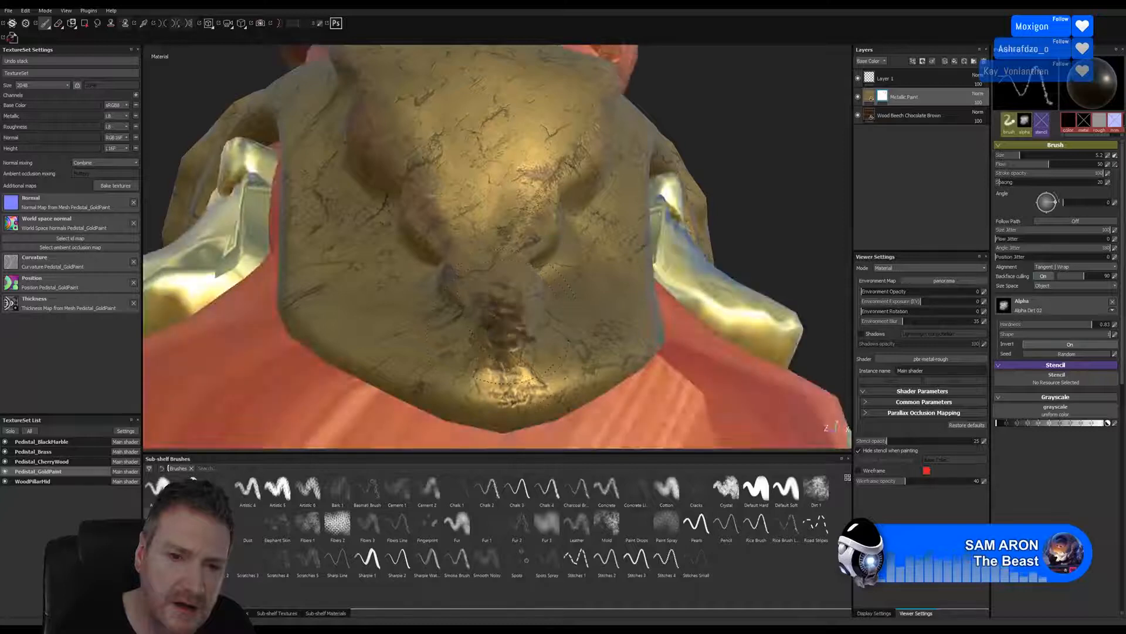
pyautogui.hotkey('alt', 'q')
pyautogui.hotkey('alt', 'q')
pyautogui.hotkey('alt', 'q')
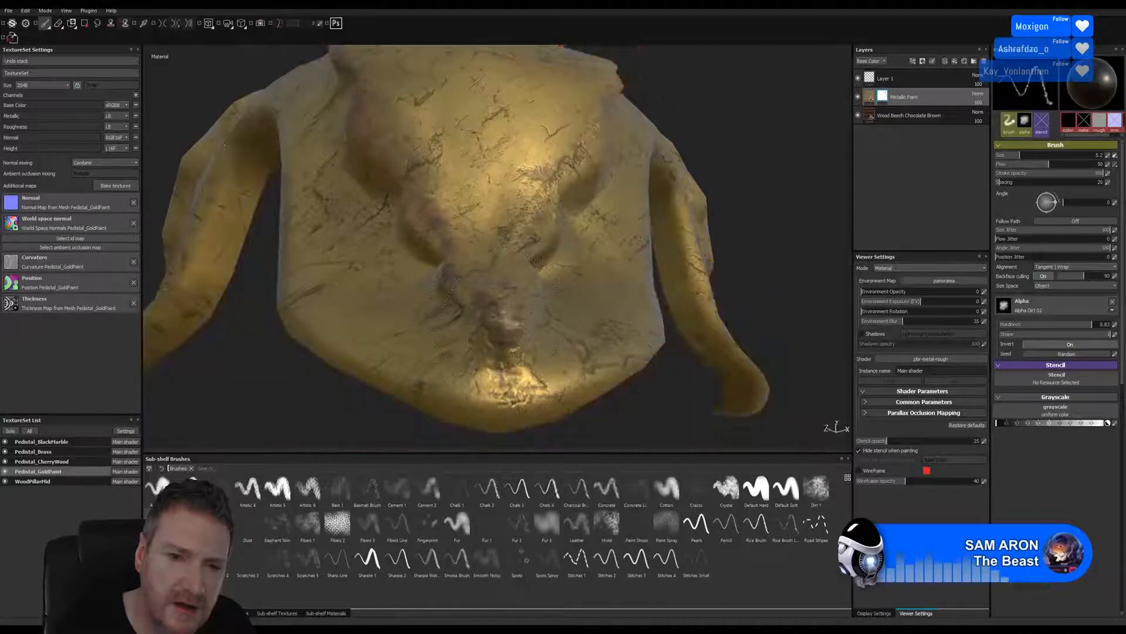
pyautogui.hotkey('alt', 'q')
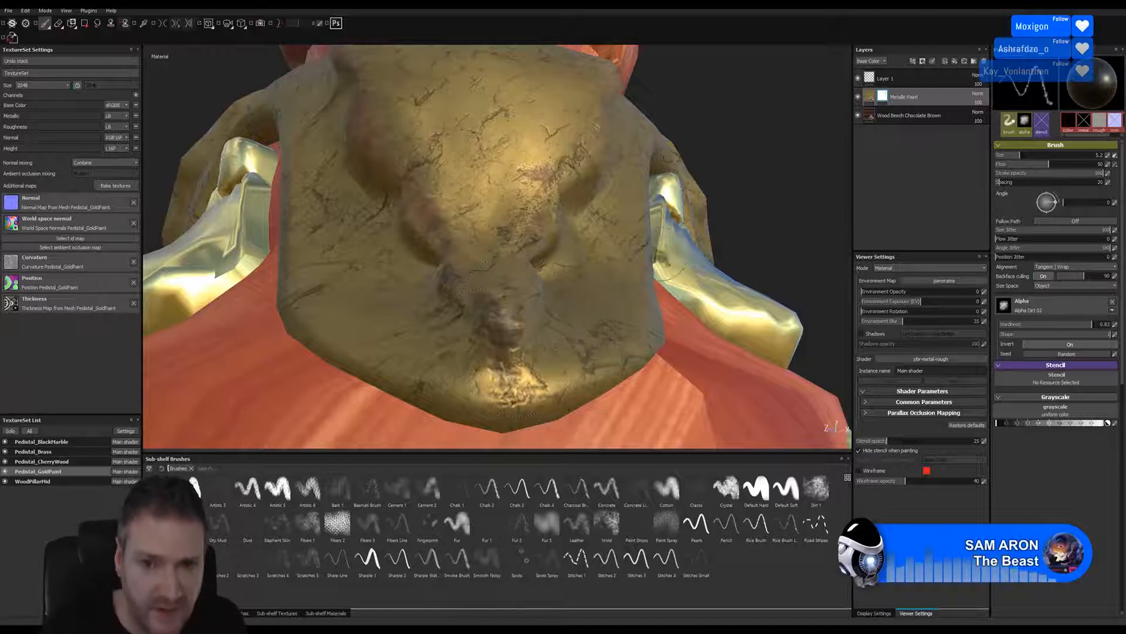
# - Undo the last wear strokes on the draped ornament's lower end
pyautogui.keyDown('alt'); pyautogui.moveTo(767, 171); pyautogui.dragTo(610, 197); pyautogui.keyUp('alt')
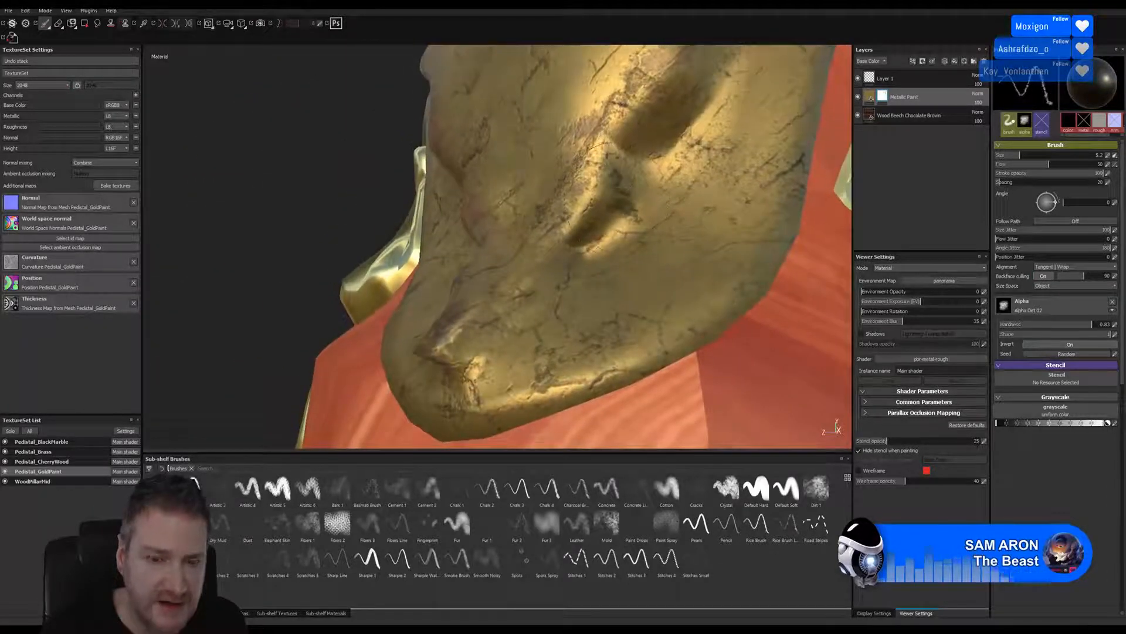
pyautogui.hotkey('ctrl', 'z')
pyautogui.hotkey('ctrl', 'z')
pyautogui.hotkey('ctrl', 'z')
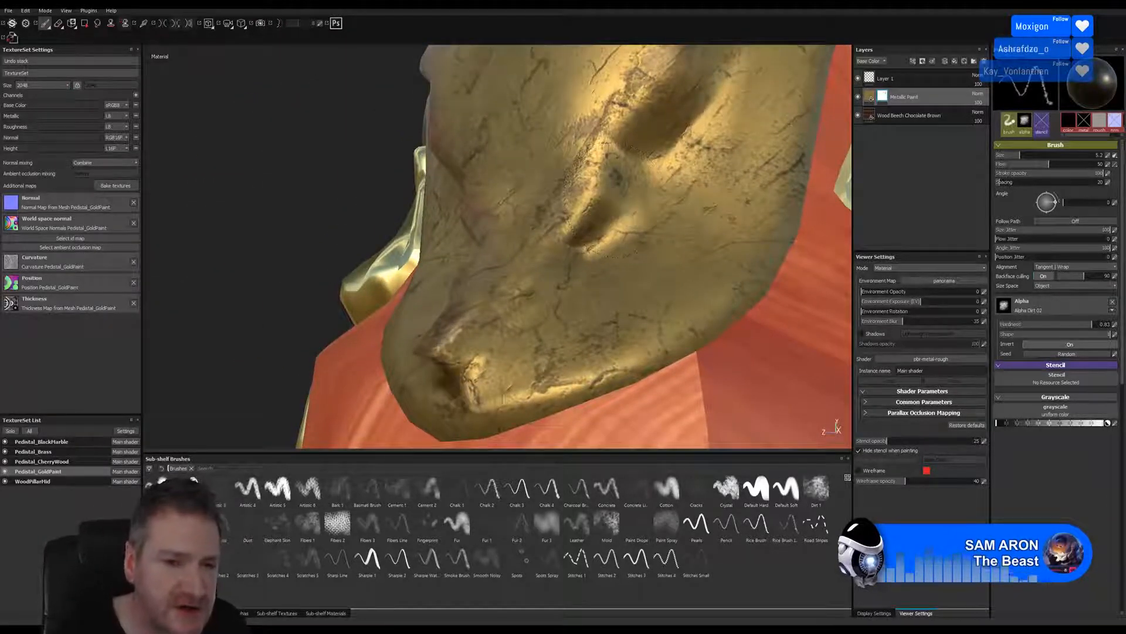
# - Dab worn paint onto the raised bump at the draped ornament's lower tip with the dirt brush
pyautogui.click(460, 355)
pyautogui.click(455, 352)
pyautogui.click(447, 349)
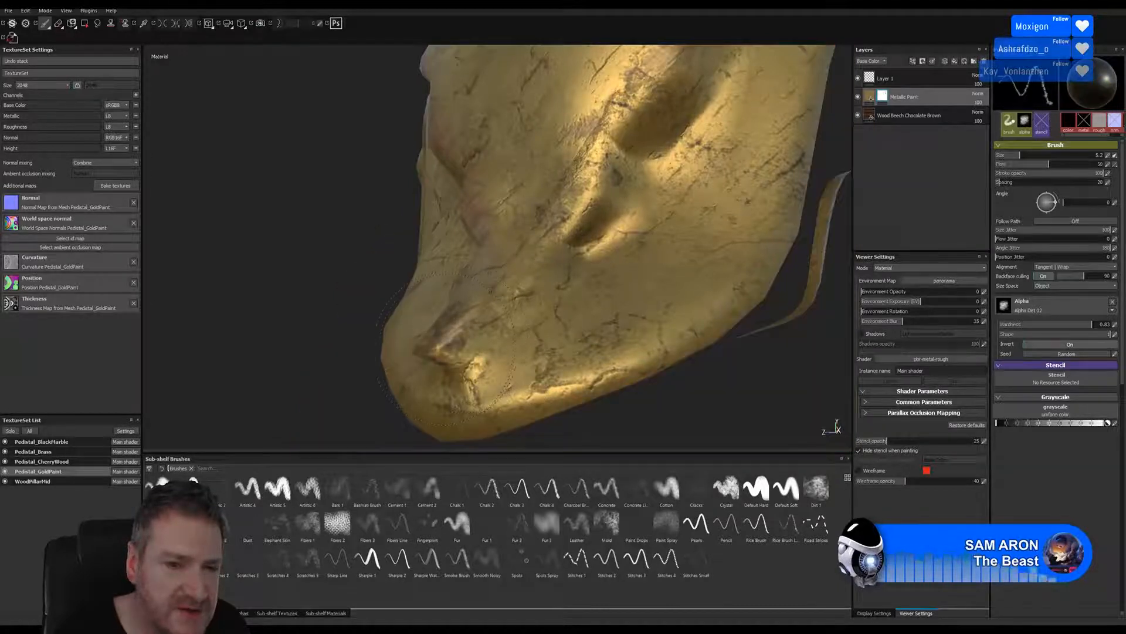
pyautogui.click(450, 348)
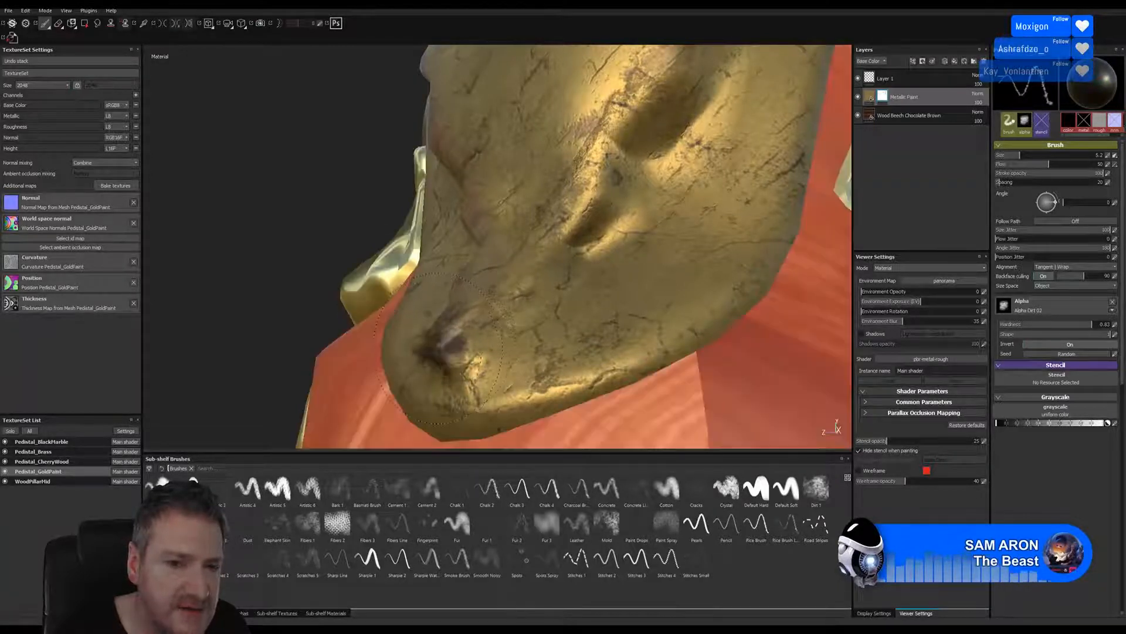
pyautogui.click(449, 343)
pyautogui.click(452, 339)
pyautogui.click(458, 335)
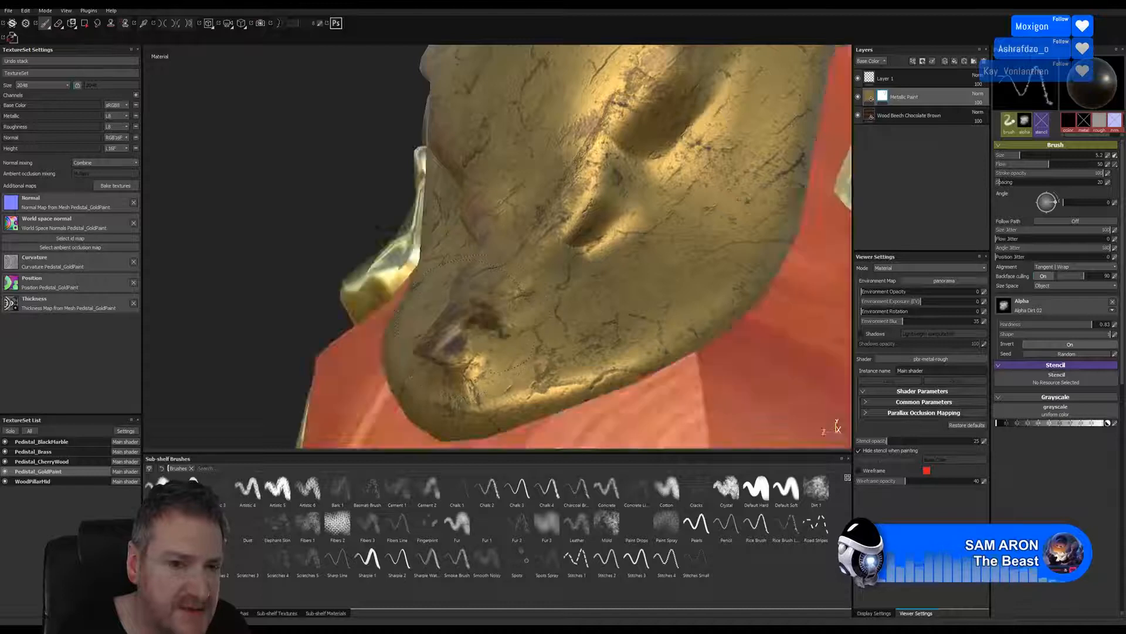
pyautogui.click(467, 331)
pyautogui.click(486, 316)
pyautogui.click(483, 351)
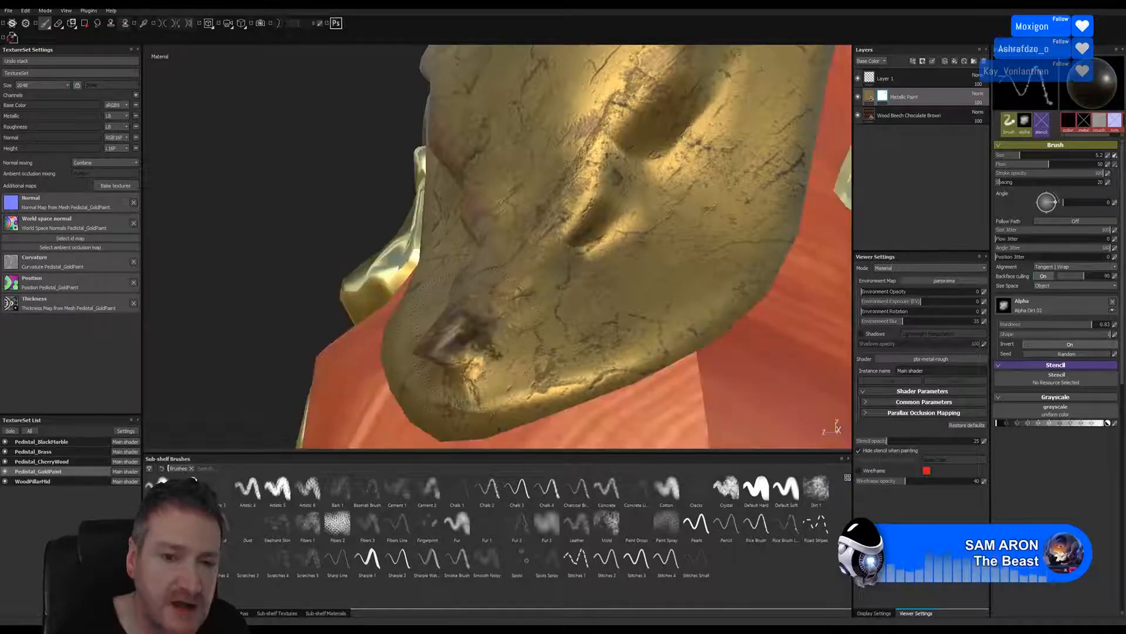
pyautogui.click(479, 330)
pyautogui.click(486, 310)
pyautogui.click(478, 331)
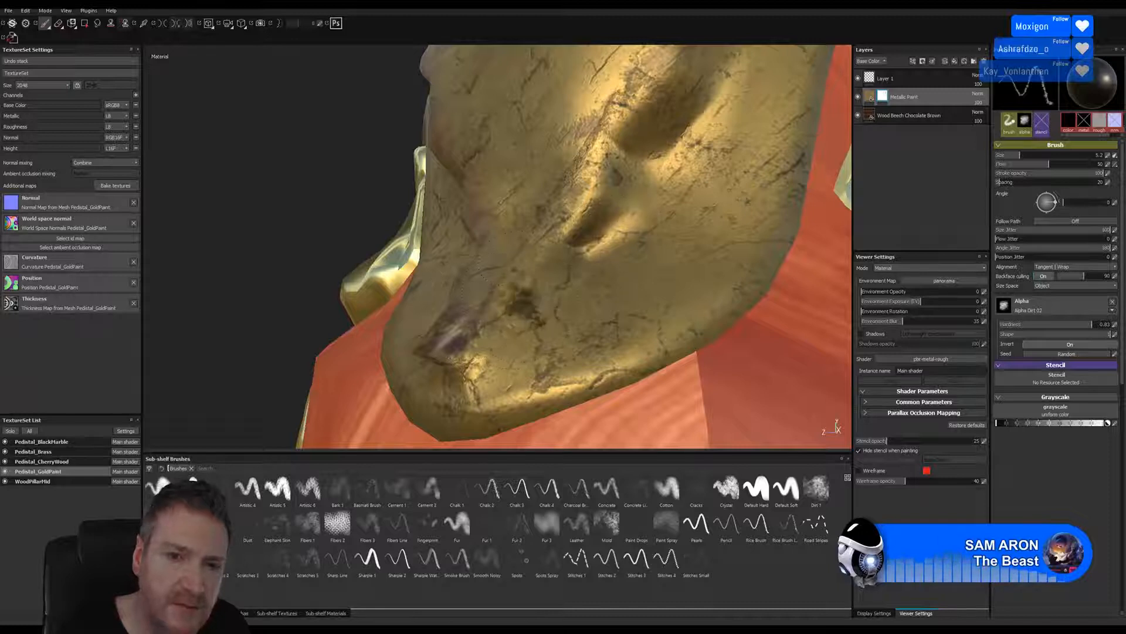
# - Extend the wear up the ridge above the tip bump with dirt-brush dabs, undoing the unsuitable ones
pyautogui.click(508, 280)
pyautogui.hotkey('ctrl', 'z')
pyautogui.click(510, 283)
pyautogui.hotkey('ctrl', 'z')
pyautogui.click(512, 297)
pyautogui.hotkey('ctrl', 'z')
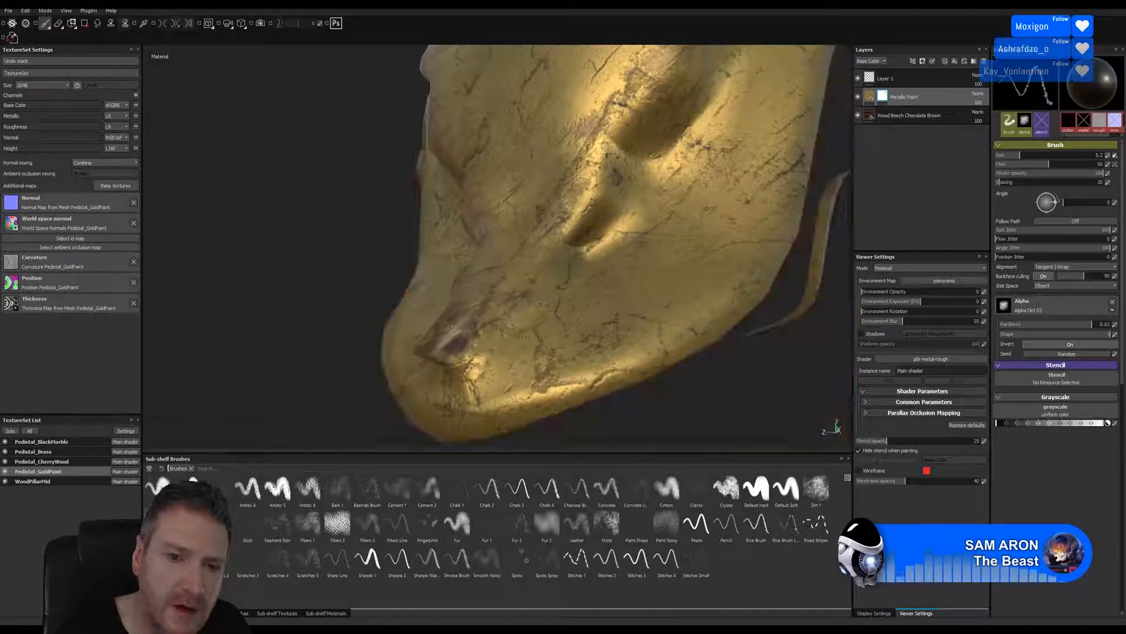
pyautogui.click(515, 301)
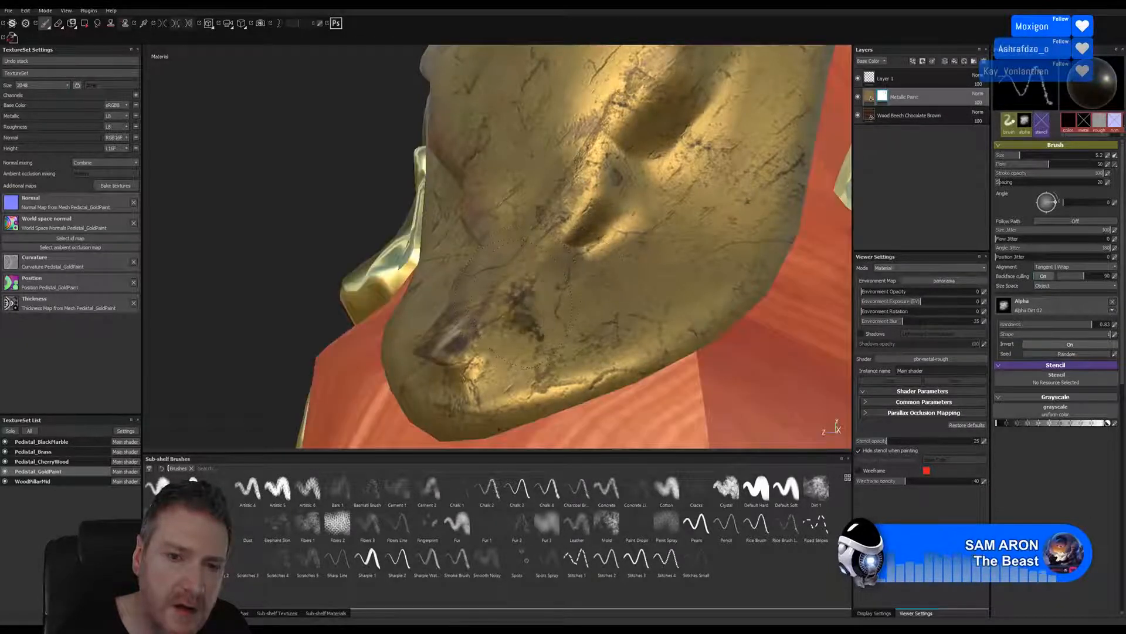
pyautogui.click(510, 311)
pyautogui.hotkey('ctrl', 'z')
pyautogui.click(504, 309)
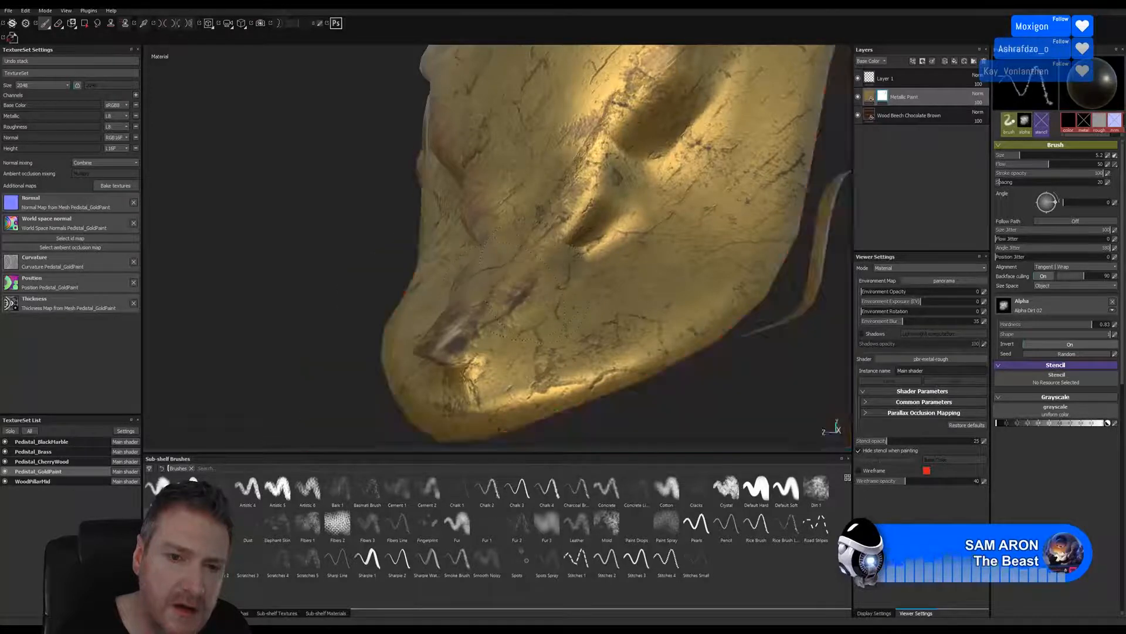
pyautogui.hotkey('ctrl', 'z')
pyautogui.click(503, 305)
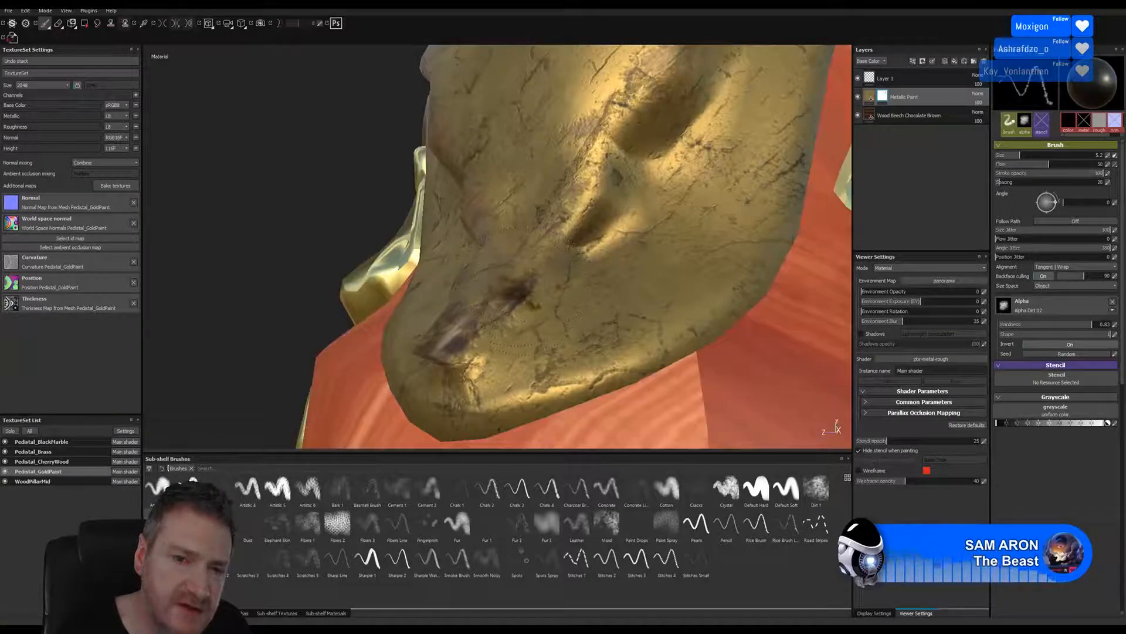
pyautogui.click(510, 311)
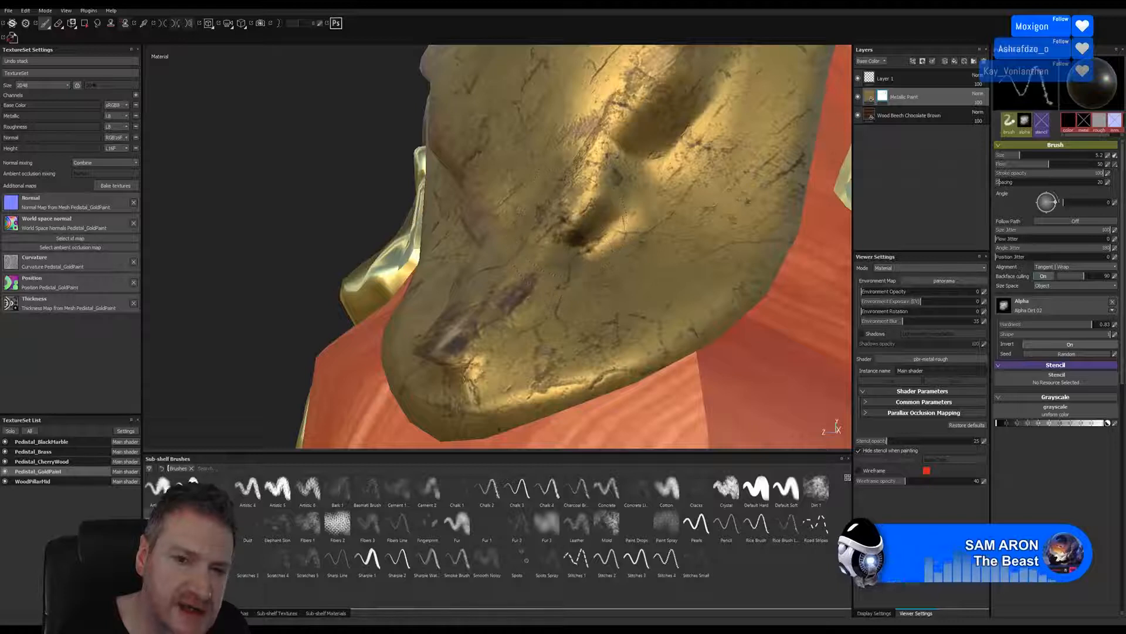
# - Paint small worn spots along the raised edge beside the ornament's lower hollow
pyautogui.click(588, 201)
pyautogui.moveTo(587, 210); pyautogui.dragTo(580, 219)
pyautogui.click(592, 213)
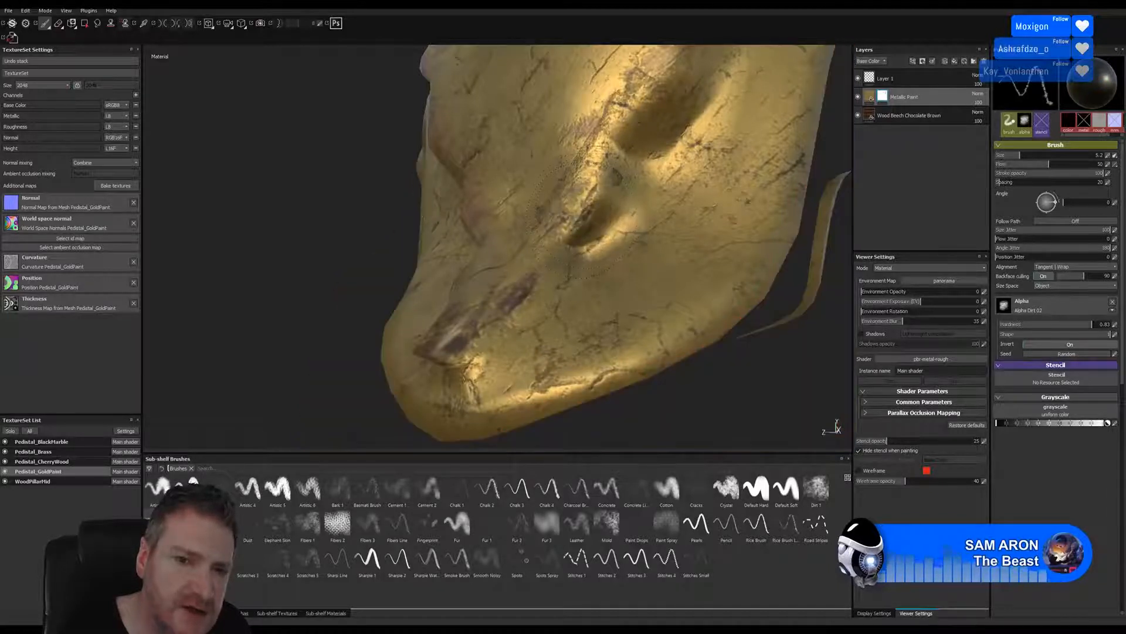
pyautogui.click(578, 217)
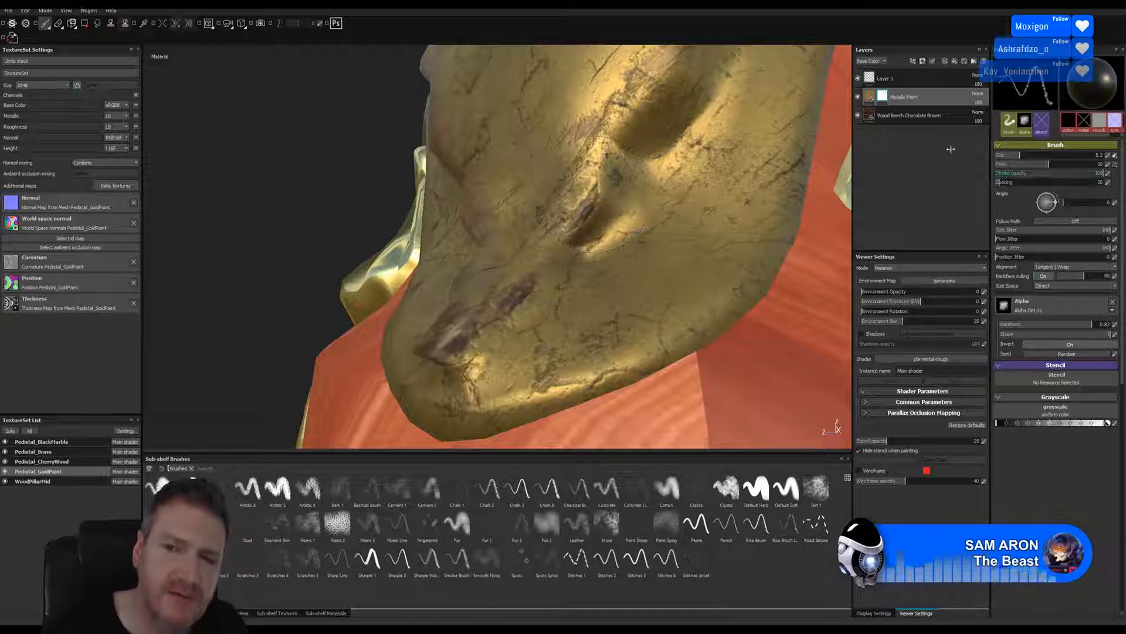
# - Hide the Metallic Paint layer to inspect the Wood Beech Chocolate Brown layer beneath it
pyautogui.click(858, 97)
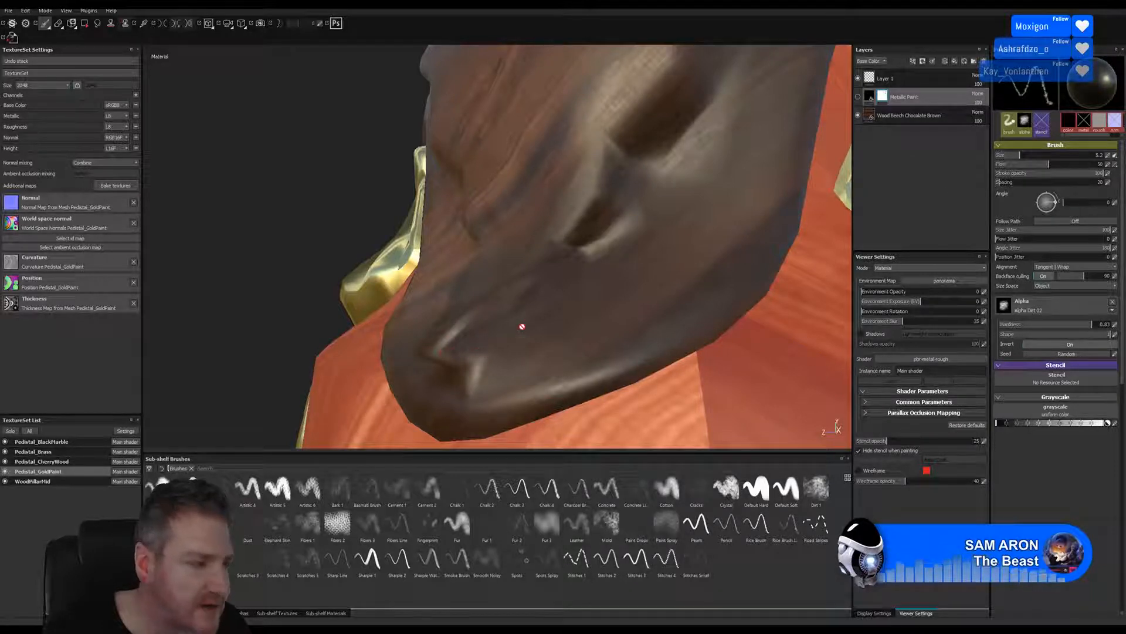
# - Show the Metallic Paint layer again and delete Layer 1 from the layer stack
pyautogui.click(858, 98)
pyautogui.click(914, 78)
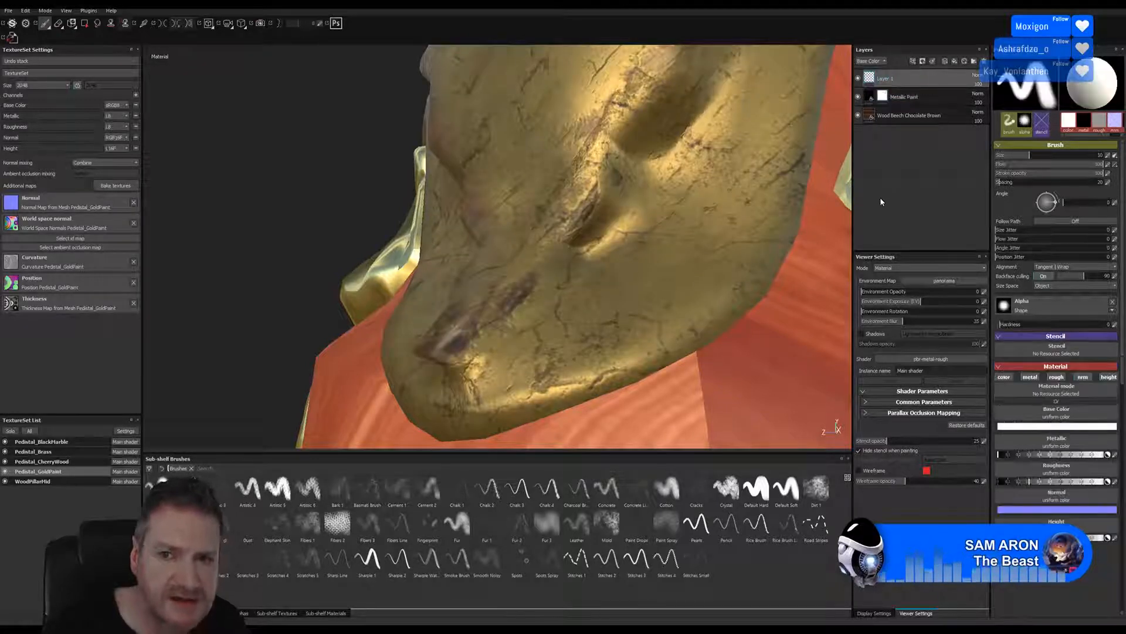
pyautogui.press('Delete')
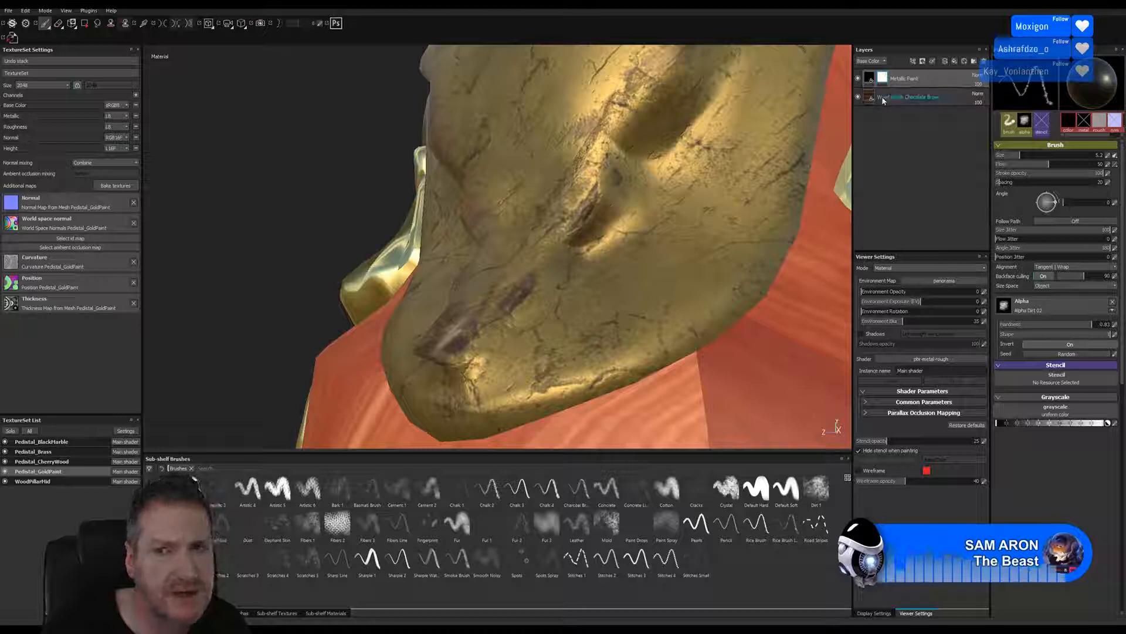
# - Dab more wear onto the raised edge beside the ornament's lower hollow, toggling isolation of the Pedestal_GoldPaint texture set to check it
pyautogui.click(630, 318)
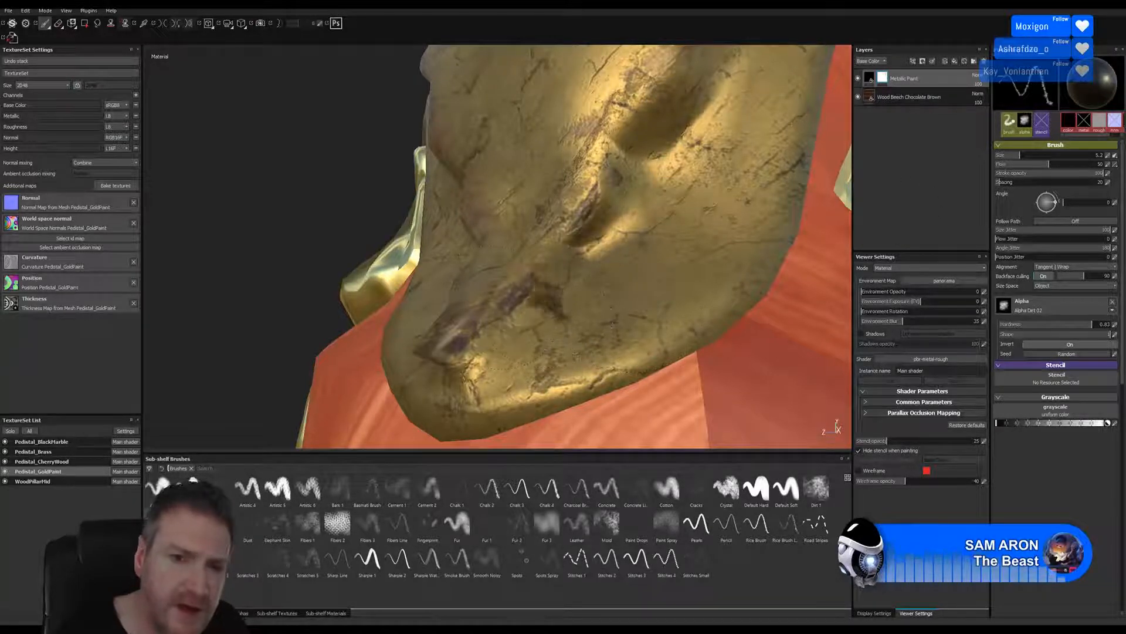
pyautogui.hotkey('ctrl', 'z')
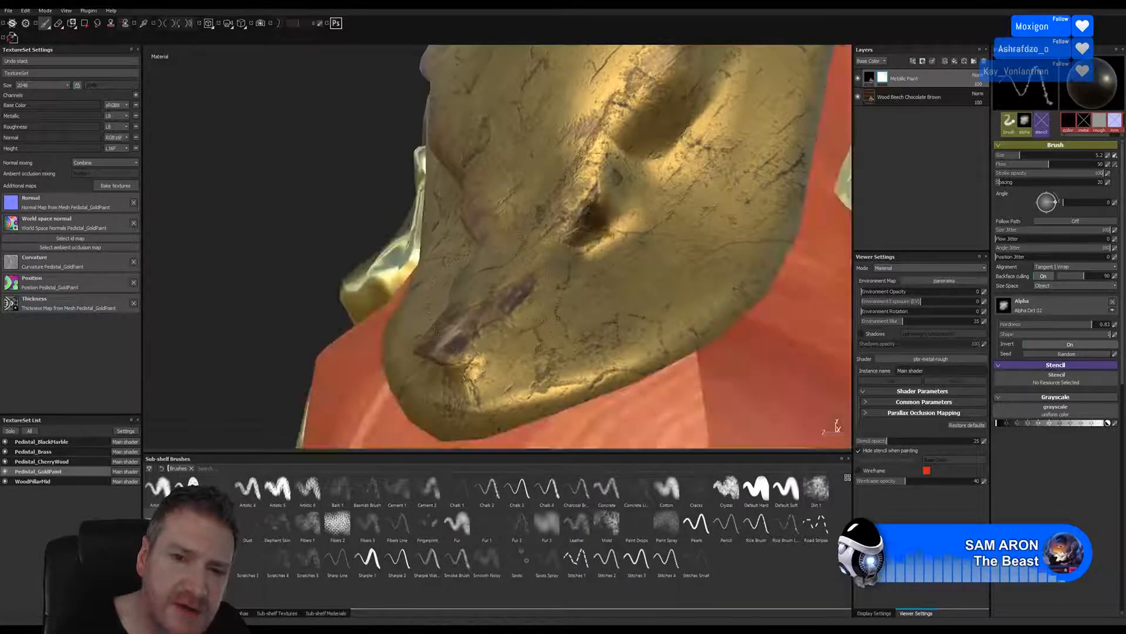
pyautogui.hotkey('alt', 'q')
pyautogui.hotkey('alt', 'q')
pyautogui.hotkey('alt', 'q')
pyautogui.hotkey('alt', 'q')
pyautogui.hotkey('alt', 'q')
pyautogui.hotkey('alt', 'q')
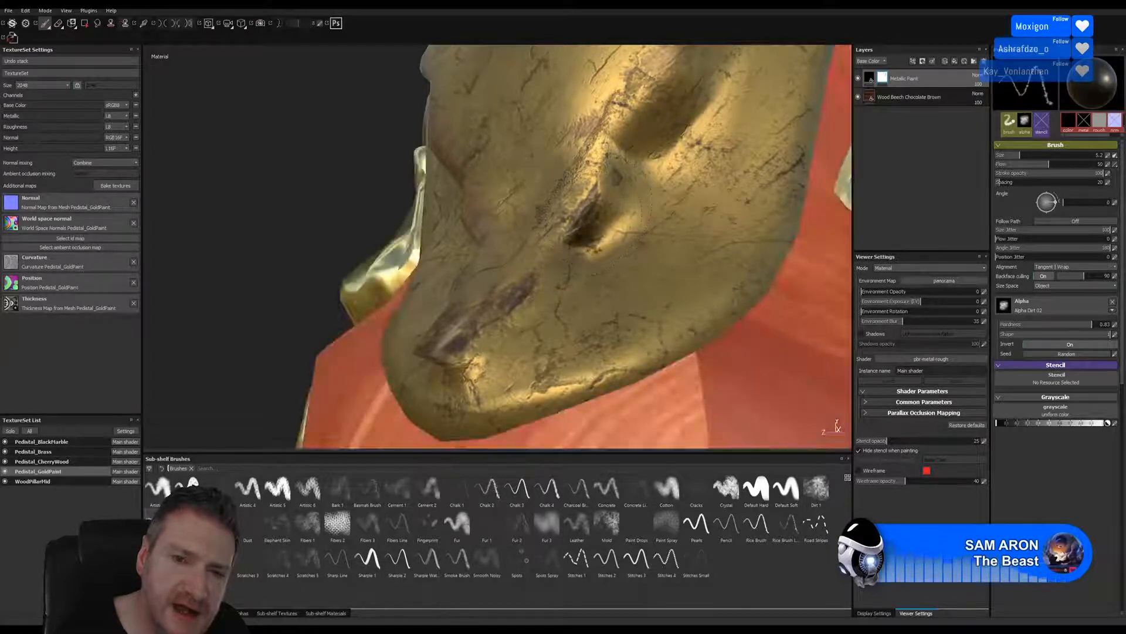
pyautogui.hotkey('alt', 'q')
pyautogui.hotkey('alt', 'q')
pyautogui.hotkey('alt', 'q')
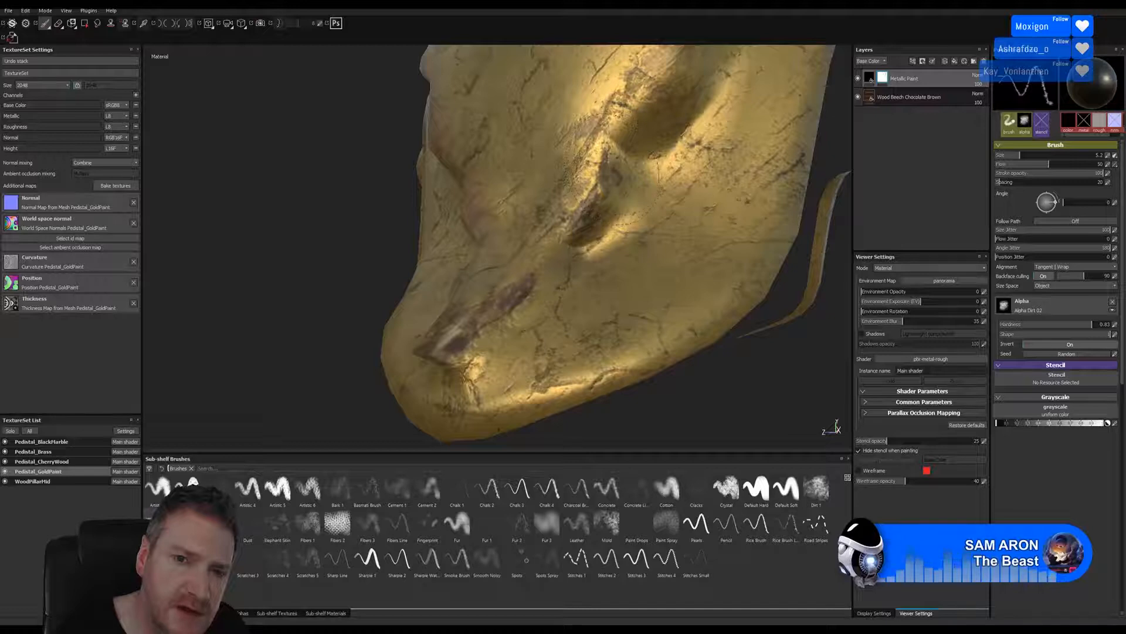
pyautogui.hotkey('alt', 'q')
pyautogui.hotkey('alt', 'q')
pyautogui.hotkey('alt', 'q')
pyautogui.hotkey('alt', 'q')
pyautogui.hotkey('alt', 'q')
pyautogui.hotkey('alt', 'q')
pyautogui.hotkey('alt', 'q')
pyautogui.hotkey('alt', 'q')
pyautogui.hotkey('alt', 'q')
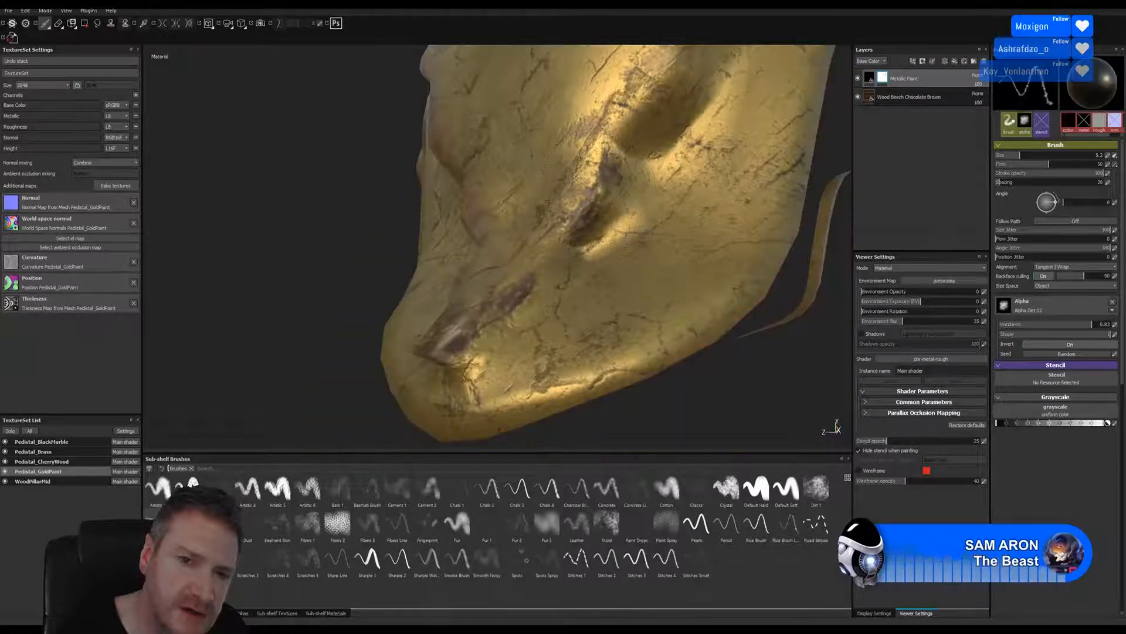
pyautogui.hotkey('alt', 'q')
pyautogui.hotkey('alt', 'q')
pyautogui.hotkey('alt', 'q')
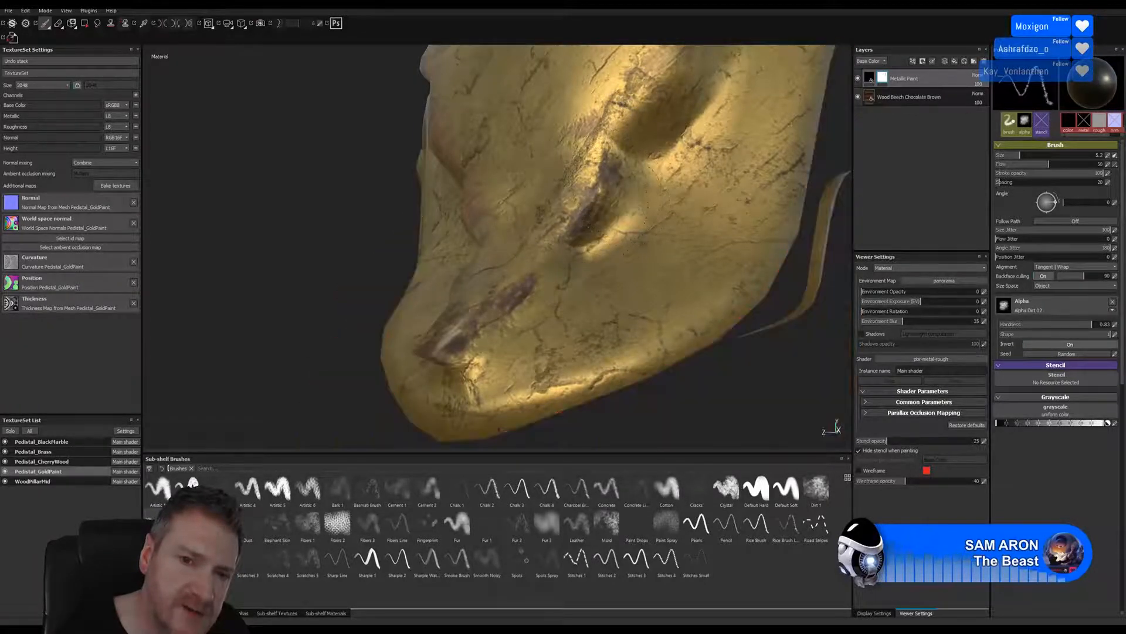
pyautogui.hotkey('alt', 'q')
pyautogui.hotkey('alt', 'q')
pyautogui.hotkey('alt', 'q')
pyautogui.hotkey('alt', 'q')
pyautogui.hotkey('alt', 'q')
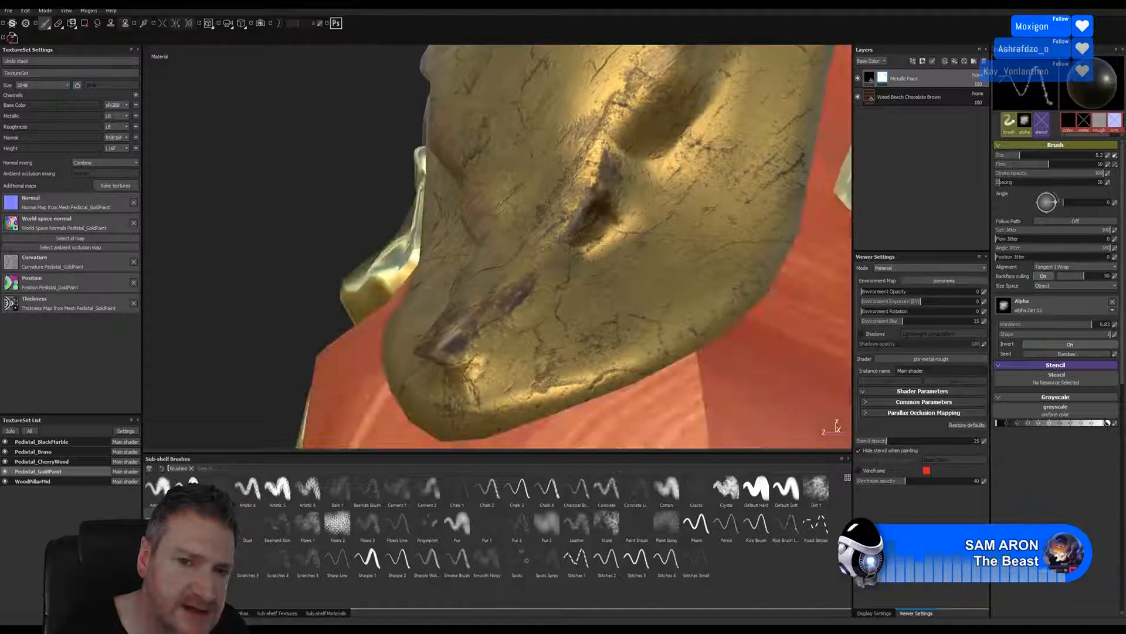
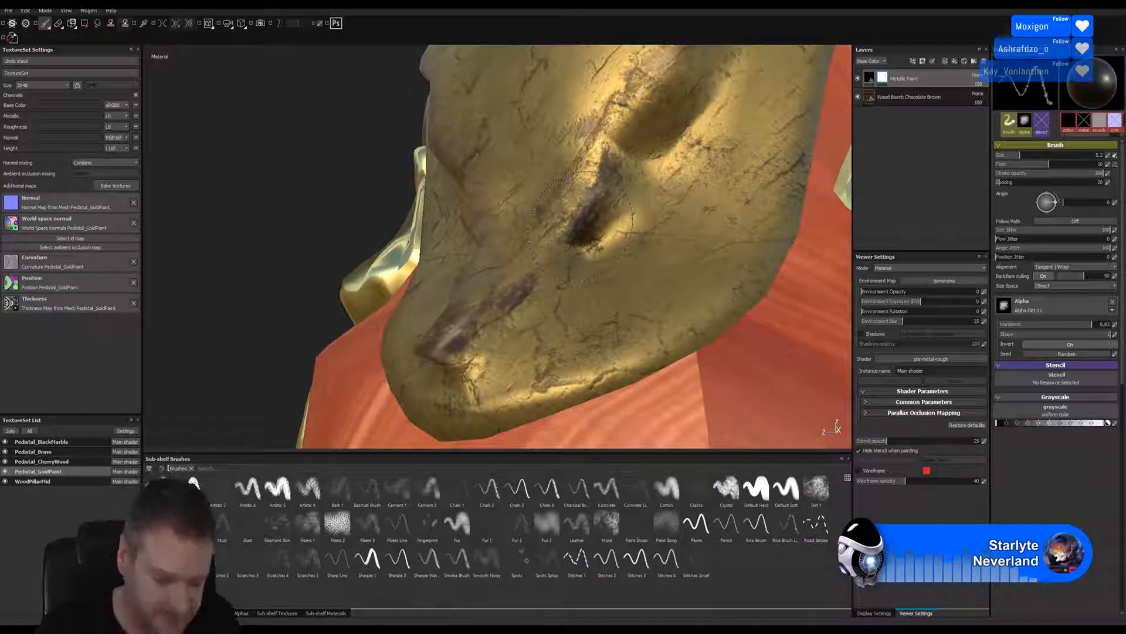
# - Wear away the gold along the ridge above the ornament's larger upper hollow, toggling texture set isolation to check the effect
pyautogui.press('alt')
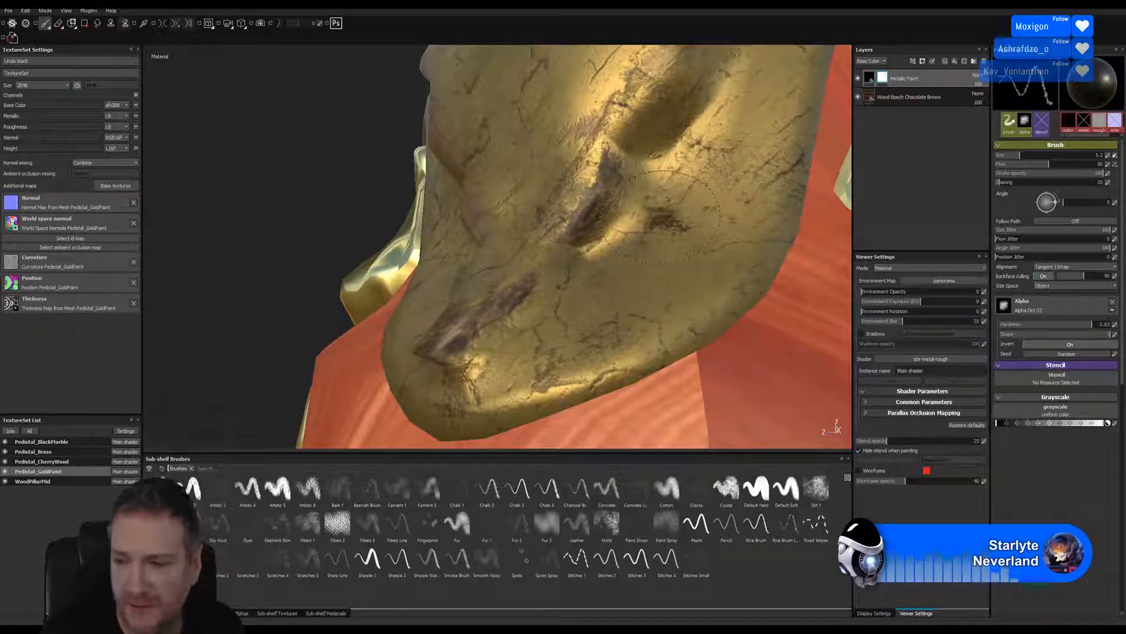
pyautogui.moveTo(699, 207)
pyautogui.keyDown('alt'); pyautogui.mouseDown()
pyautogui.moveTo(714, 210)
pyautogui.moveTo(698, 237)
pyautogui.mouseUp(); pyautogui.keyUp('alt')
pyautogui.keyDown('alt'); pyautogui.moveTo(697, 235); pyautogui.dragTo(631, 342, button='middle'); pyautogui.keyUp('alt')
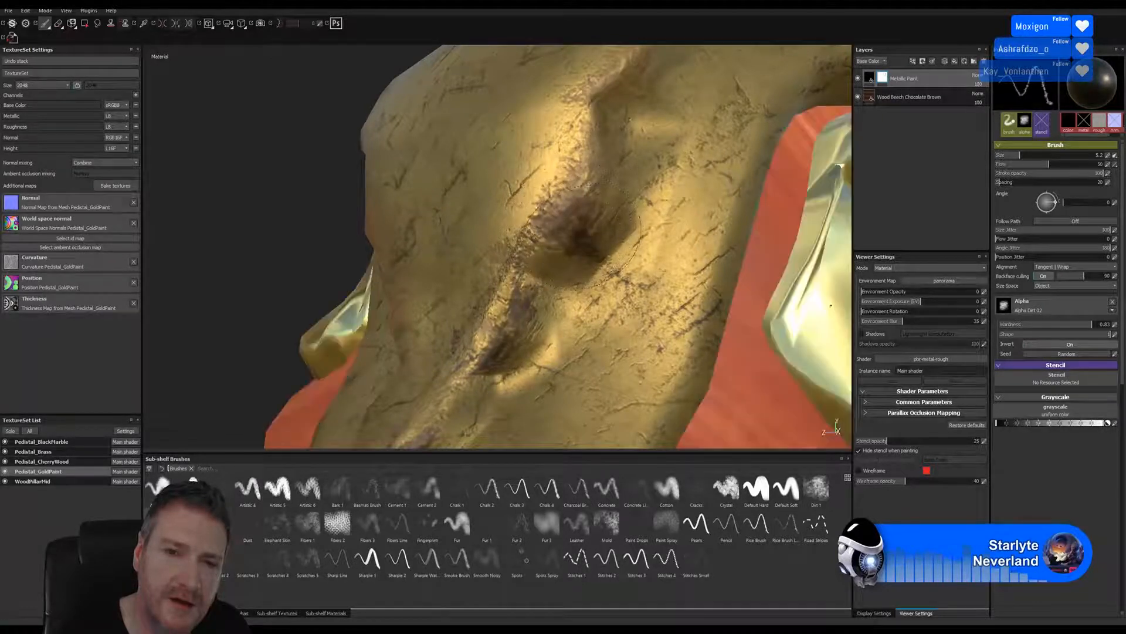
pyautogui.hotkey('alt', 'q')
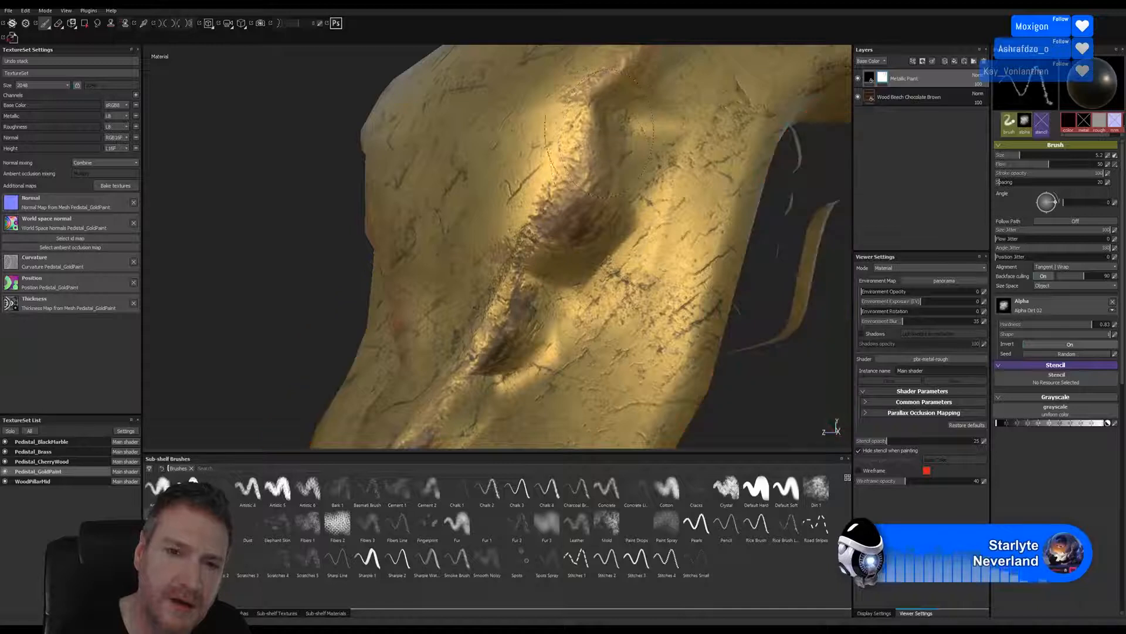
pyautogui.hotkey('alt', 'q')
pyautogui.hotkey('alt', 'q')
pyautogui.hotkey('alt', 'q')
pyautogui.hotkey('alt', 'q')
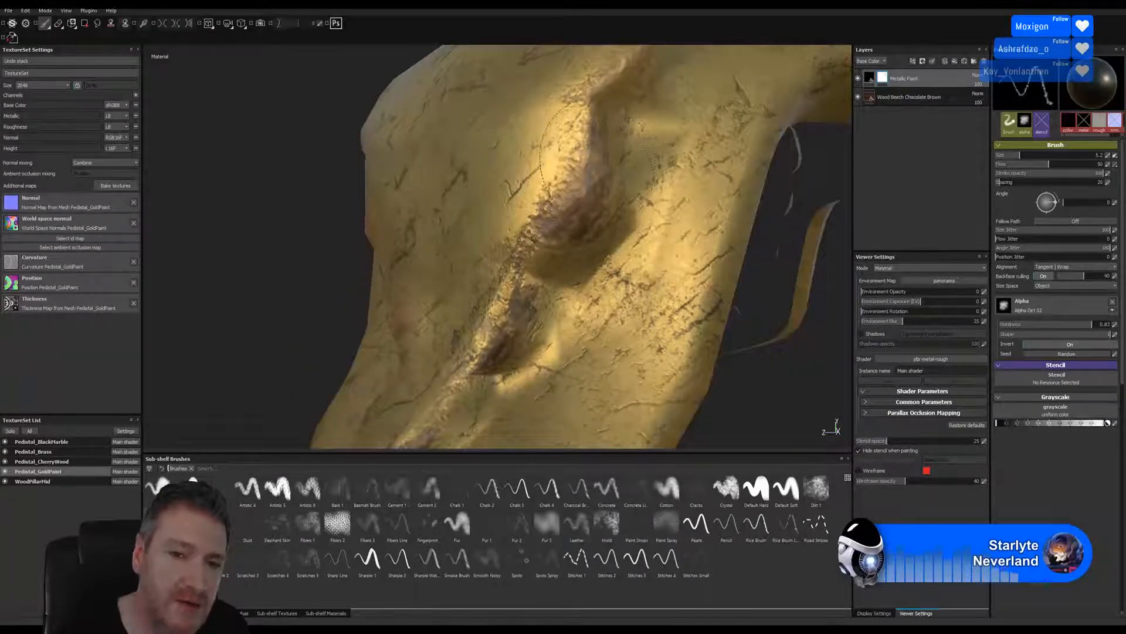
pyautogui.hotkey('alt', 'q')
pyautogui.hotkey('alt', 'q')
pyautogui.hotkey('alt', 'q')
pyautogui.hotkey('alt', 'q')
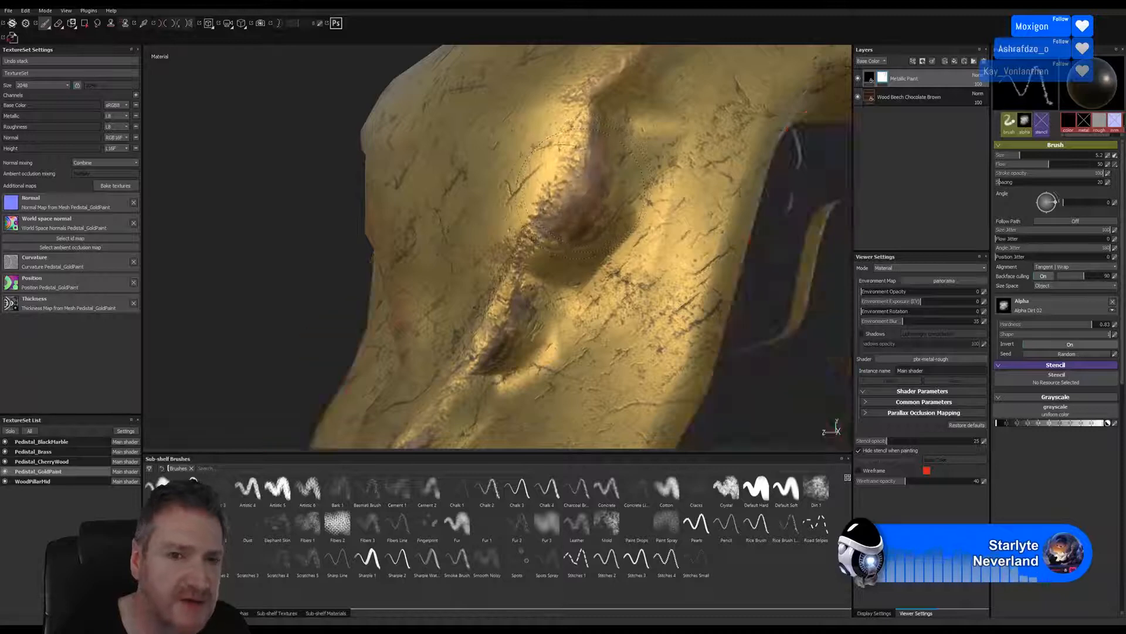
pyautogui.hotkey('alt', 'q')
pyautogui.hotkey('alt', 'q')
pyautogui.hotkey('alt', 'q')
pyautogui.hotkey('alt', 'q')
pyautogui.hotkey('alt', 'q')
pyautogui.hotkey('alt', 'q')
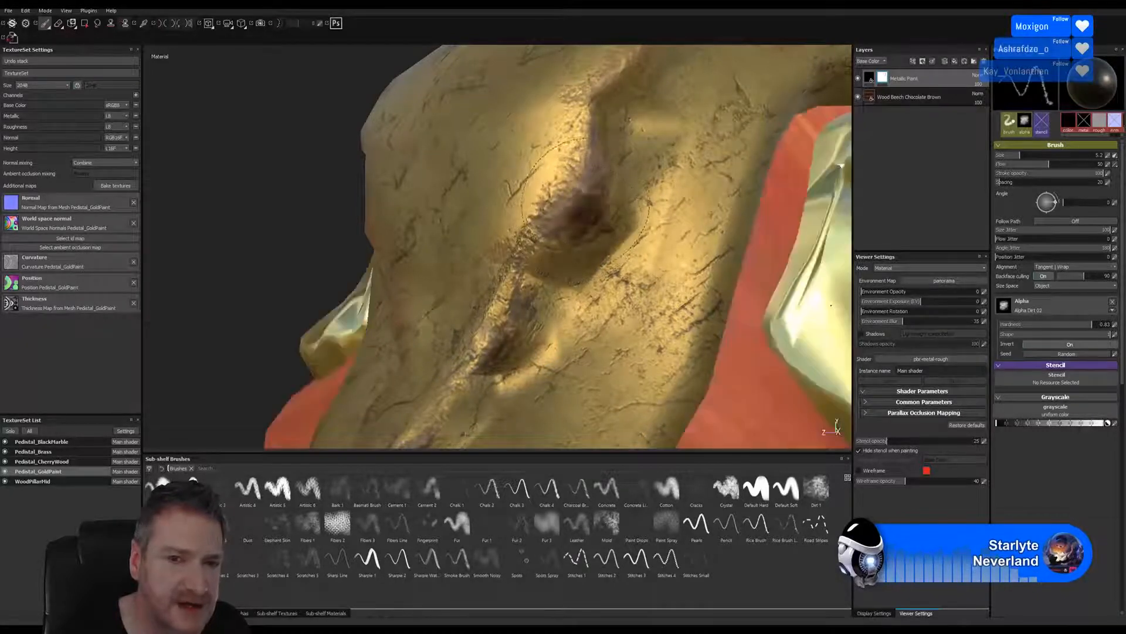
pyautogui.hotkey('alt', 'q')
pyautogui.hotkey('alt', 'q')
pyautogui.hotkey('alt', 'q')
pyautogui.hotkey('alt', 'q')
pyautogui.hotkey('alt', 'q')
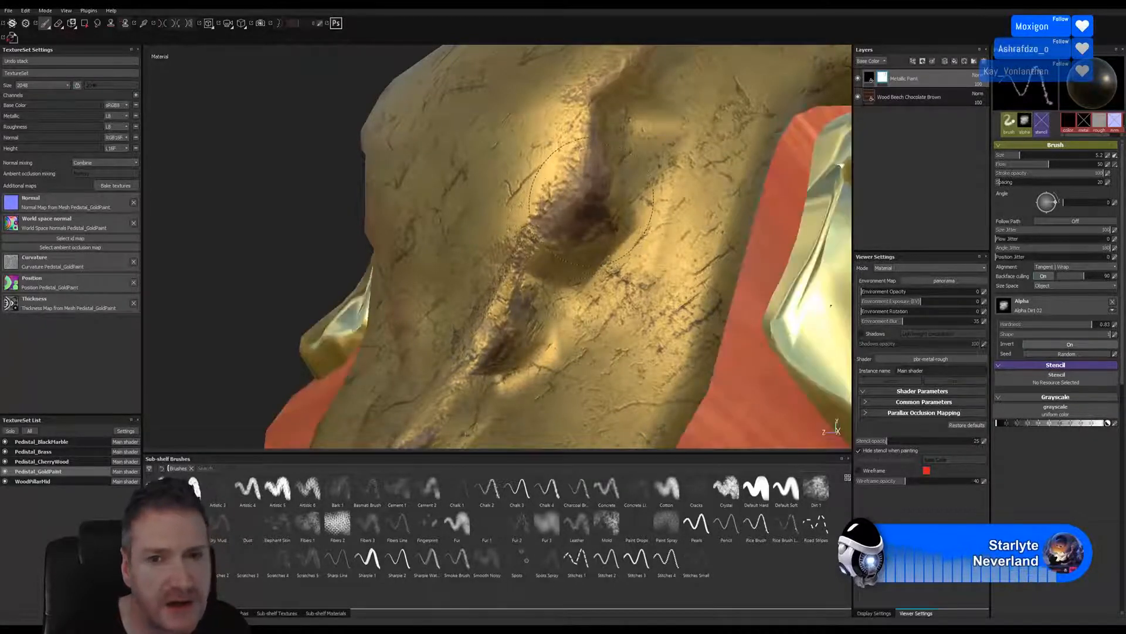
pyautogui.hotkey('alt', 'q')
pyautogui.hotkey('alt', 'q')
pyautogui.hotkey('alt', 'q')
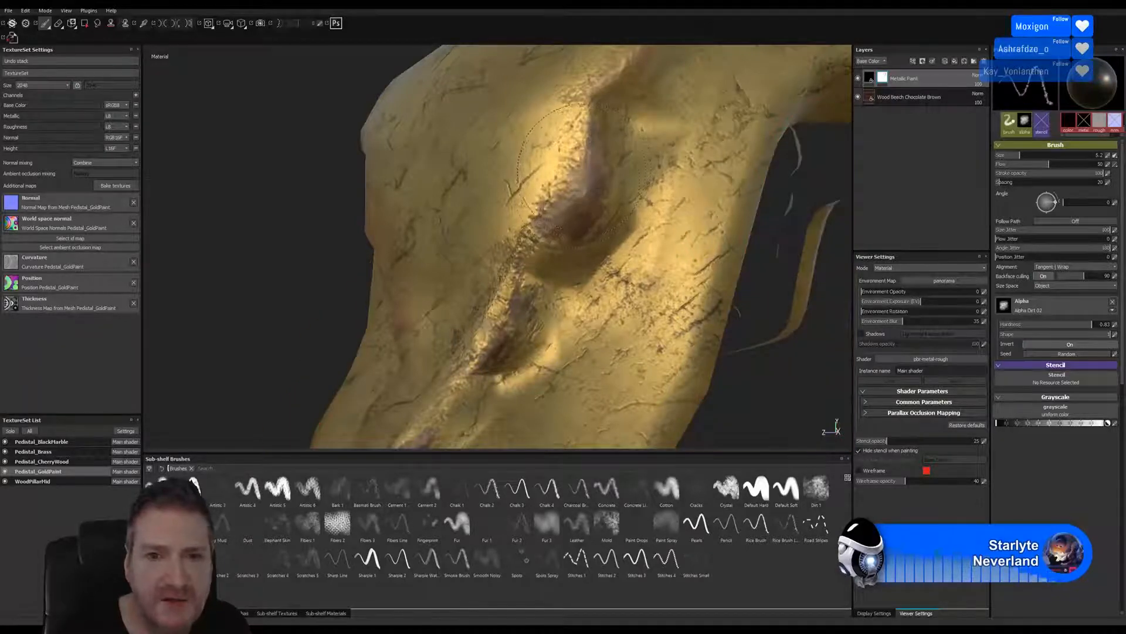
pyautogui.hotkey('alt', 'q')
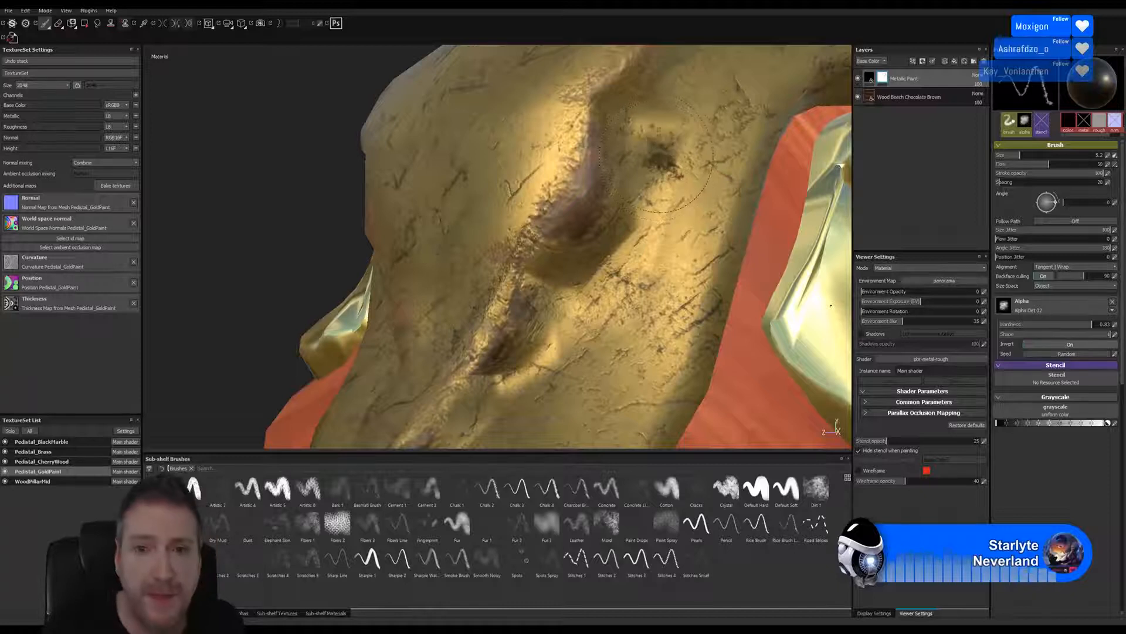
# - Paint a worn streak along the curved ridge on the ornament's upper shoulder, exposing the dark wood
pyautogui.moveTo(661, 161)
pyautogui.keyDown('alt'); pyautogui.mouseDown()
pyautogui.moveTo(580, 334)
pyautogui.moveTo(581, 381)
pyautogui.mouseUp(); pyautogui.keyUp('alt')
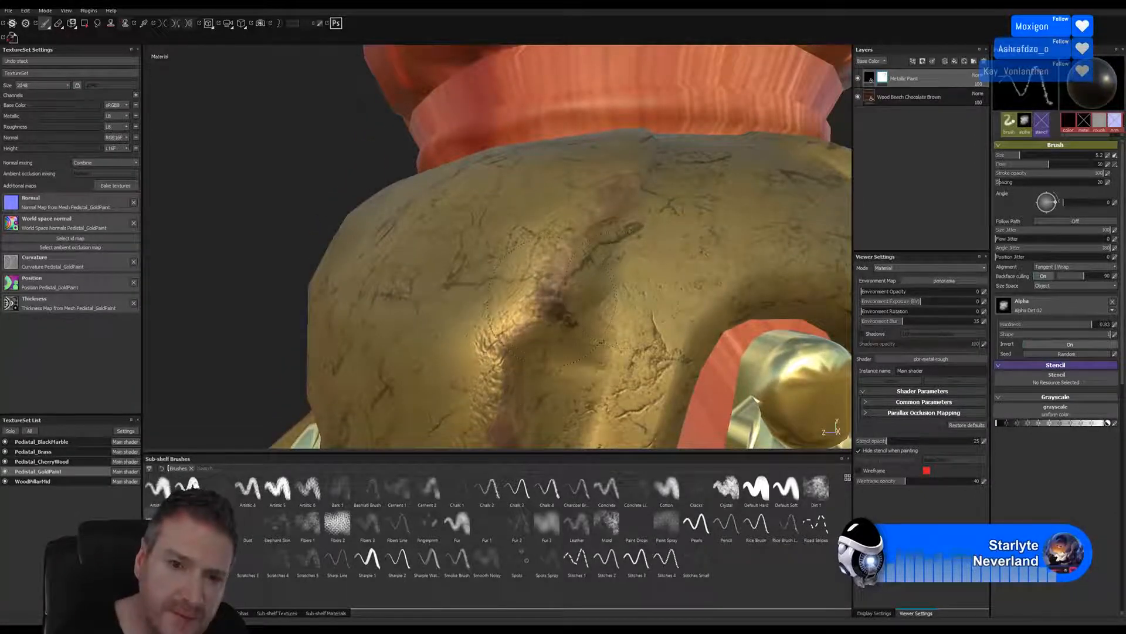
pyautogui.moveTo(565, 252); pyautogui.dragTo(546, 311)
pyautogui.moveTo(542, 310)
pyautogui.mouseDown()
pyautogui.moveTo(516, 334)
pyautogui.moveTo(578, 249)
pyautogui.mouseUp()
pyautogui.moveTo(598, 208)
pyautogui.mouseDown()
pyautogui.moveTo(610, 193)
pyautogui.moveTo(606, 220)
pyautogui.moveTo(633, 181)
pyautogui.moveTo(611, 218)
pyautogui.moveTo(642, 181)
pyautogui.moveTo(600, 229)
pyautogui.mouseUp()
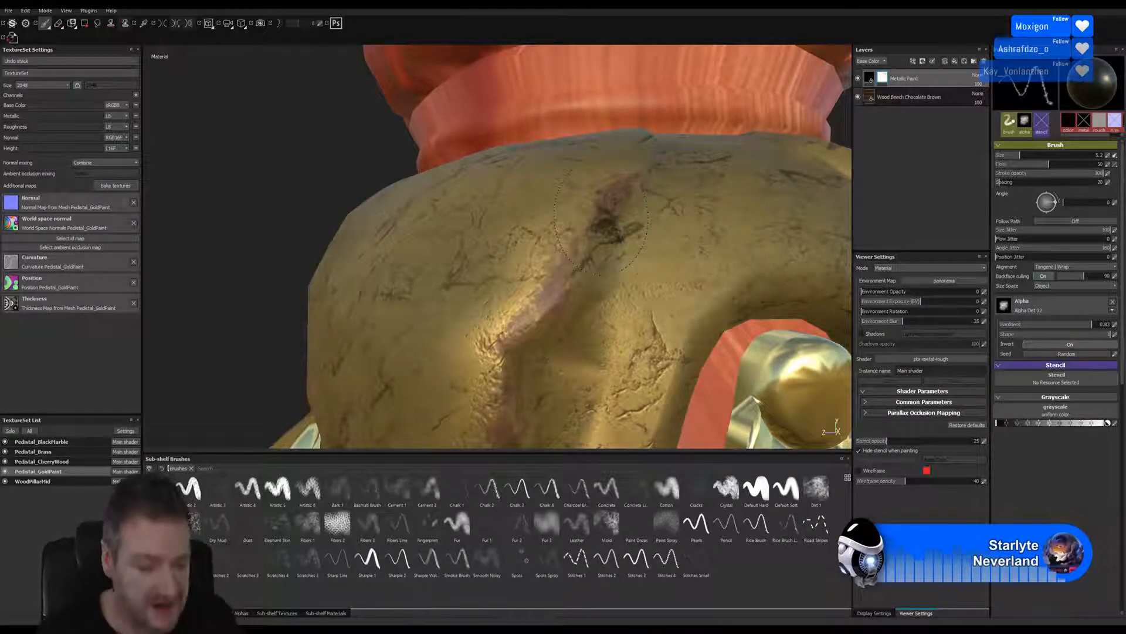
# - Extend light wear along the upper end of the shoulder ridge towards the red collar
pyautogui.moveTo(692, 238)
pyautogui.keyDown('alt'); pyautogui.mouseDown()
pyautogui.moveTo(653, 264)
pyautogui.moveTo(588, 359)
pyautogui.moveTo(751, 346)
pyautogui.mouseUp(); pyautogui.keyUp('alt')
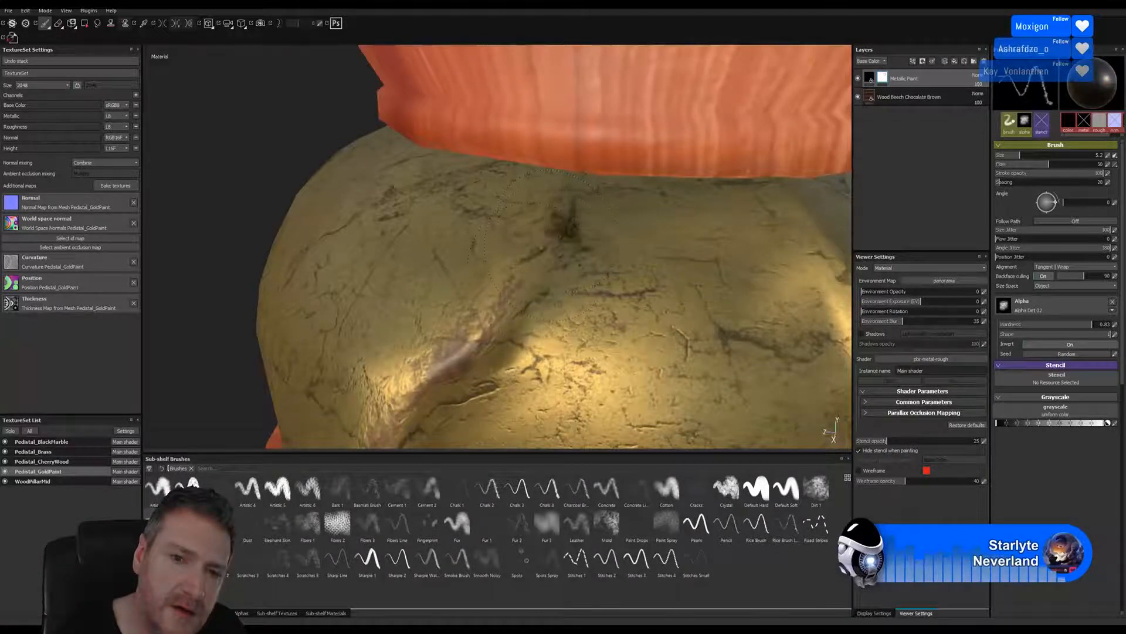
pyautogui.moveTo(558, 250); pyautogui.dragTo(543, 277)
pyautogui.click(541, 281)
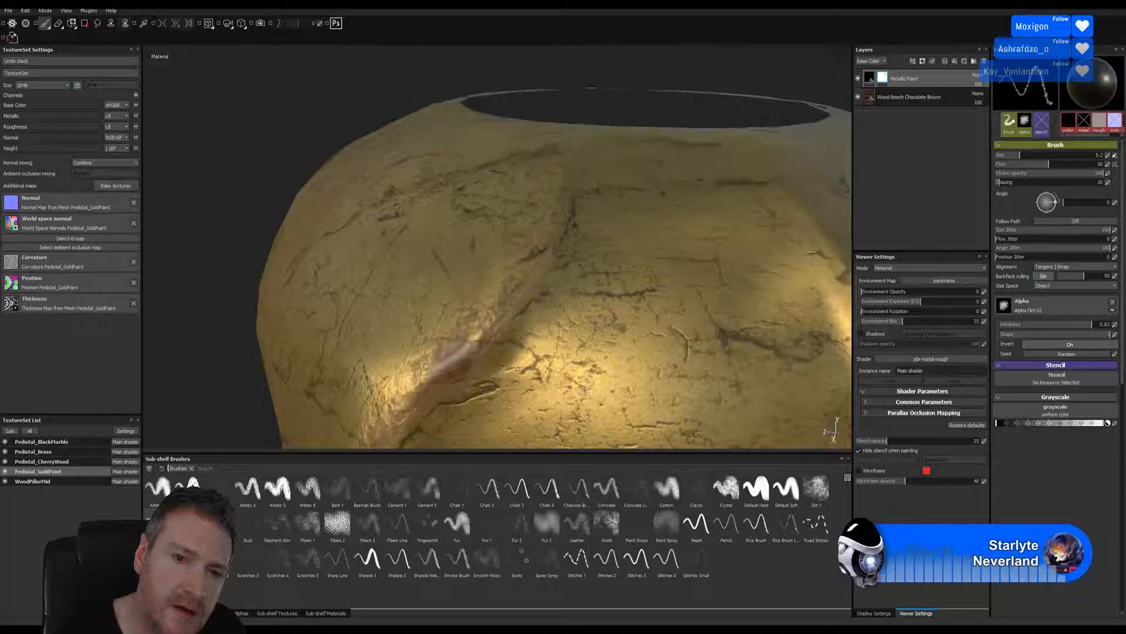
pyautogui.click(526, 300)
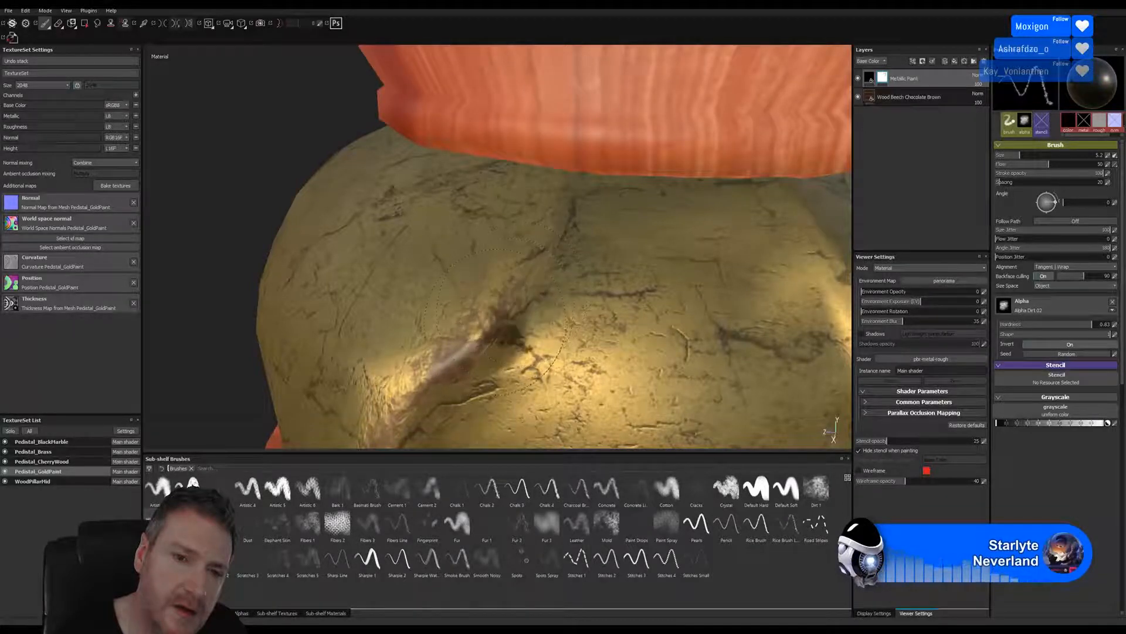
pyautogui.moveTo(505, 317)
pyautogui.mouseDown()
pyautogui.moveTo(458, 357)
pyautogui.moveTo(513, 299)
pyautogui.mouseUp()
pyautogui.moveTo(549, 252); pyautogui.dragTo(476, 337)
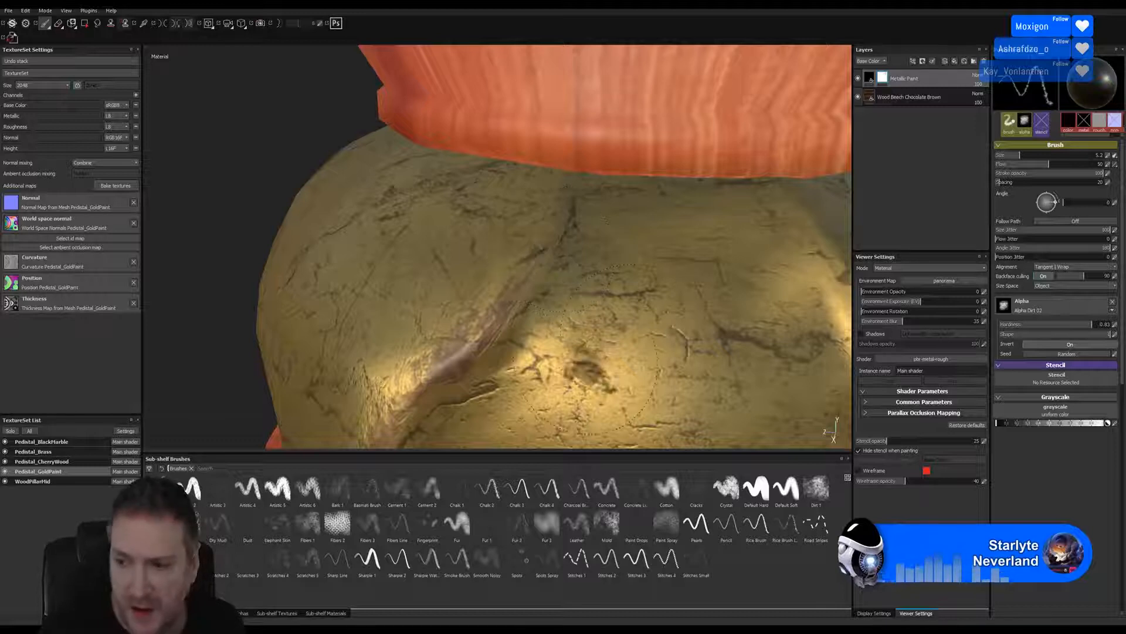
# - Deepen the wear on the crest of the shoulder ridge from a side view, using short dirt-brush strokes
pyautogui.keyDown('alt'); pyautogui.moveTo(655, 330); pyautogui.dragTo(584, 258); pyautogui.keyUp('alt')
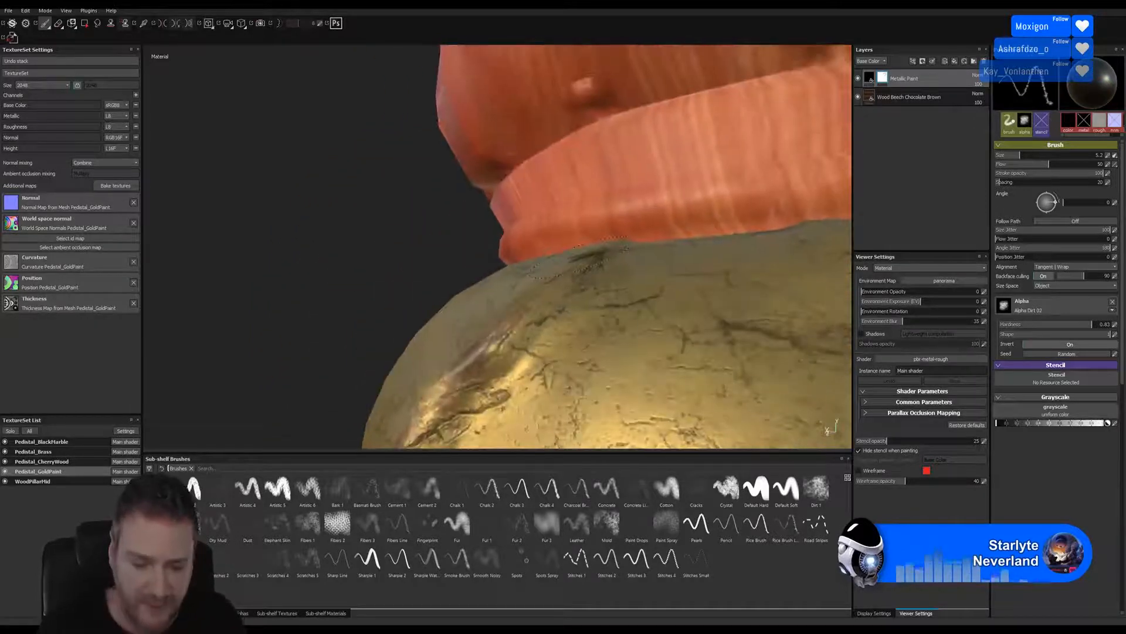
pyautogui.moveTo(517, 328); pyautogui.dragTo(496, 363)
pyautogui.moveTo(512, 340)
pyautogui.mouseDown()
pyautogui.moveTo(487, 361)
pyautogui.moveTo(503, 351)
pyautogui.mouseUp()
pyautogui.moveTo(497, 360); pyautogui.dragTo(522, 322)
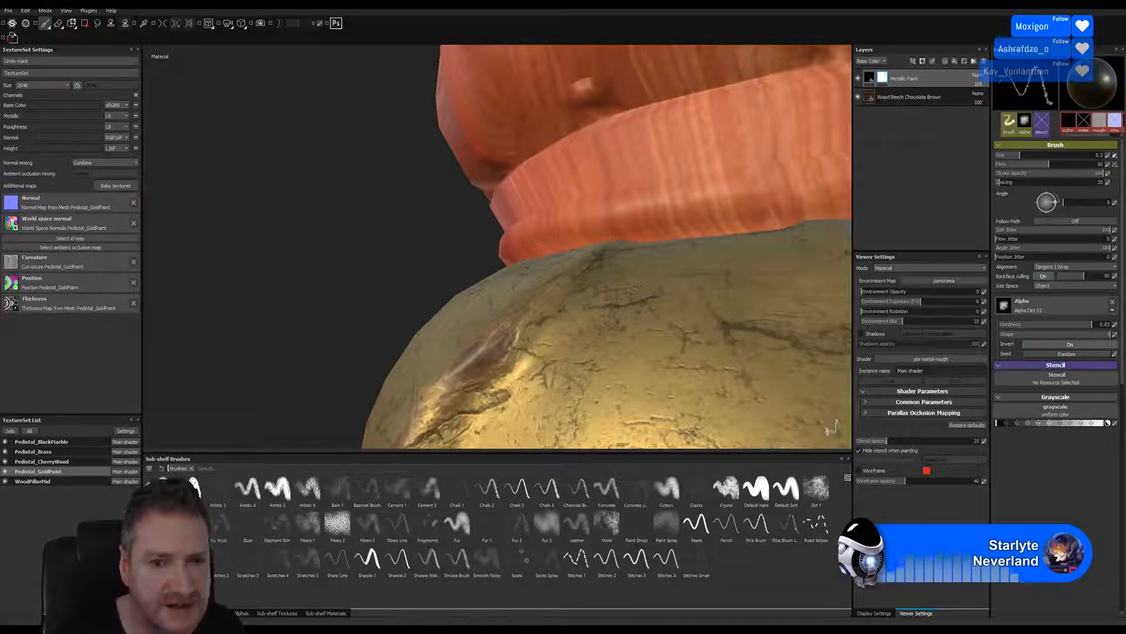
pyautogui.moveTo(540, 364)
pyautogui.mouseDown()
pyautogui.moveTo(498, 348)
pyautogui.moveTo(587, 273)
pyautogui.mouseUp()
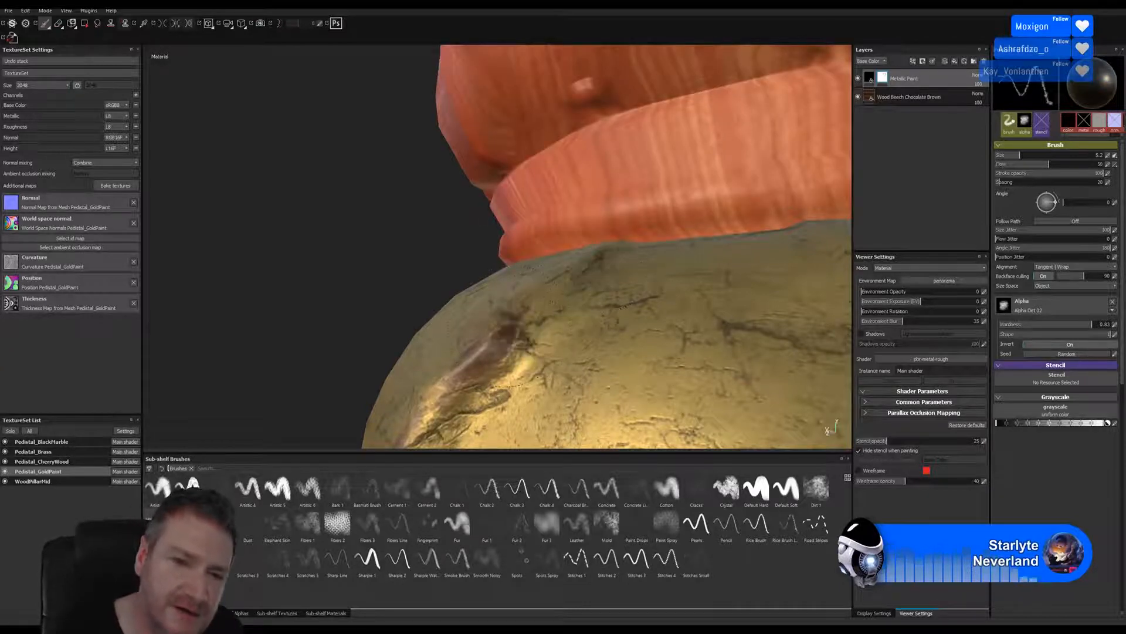
pyautogui.moveTo(519, 326)
pyautogui.mouseDown()
pyautogui.moveTo(508, 332)
pyautogui.moveTo(523, 316)
pyautogui.mouseUp()
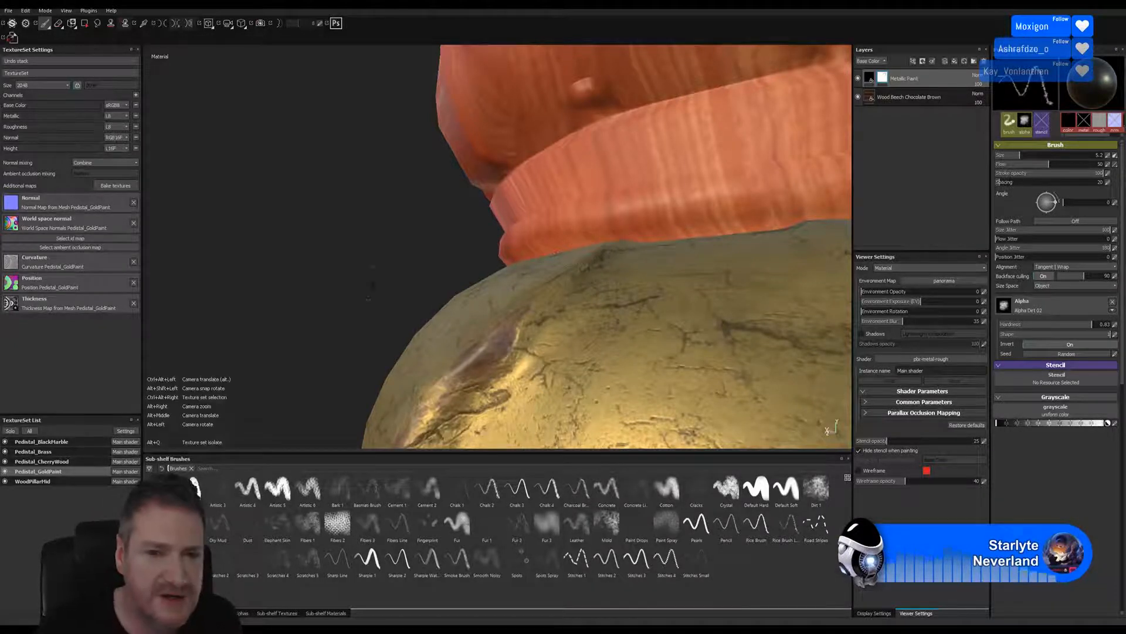
# - Review the wear along the whole ridge and dab extra wear at the upper end of the tip's worn ridge, below the lower hollow
pyautogui.moveTo(371, 284)
pyautogui.keyDown('alt'); pyautogui.mouseDown()
pyautogui.moveTo(376, 264)
pyautogui.moveTo(434, 258)
pyautogui.mouseUp(); pyautogui.keyUp('alt')
pyautogui.keyDown('alt'); pyautogui.moveTo(435, 258); pyautogui.dragTo(154, 322, button='right'); pyautogui.keyUp('alt')
pyautogui.keyDown('alt'); pyautogui.moveTo(387, 302); pyautogui.dragTo(311, 343); pyautogui.keyUp('alt')
pyautogui.keyDown('alt'); pyautogui.moveTo(358, 327); pyautogui.dragTo(475, 214, button='middle'); pyautogui.keyUp('alt')
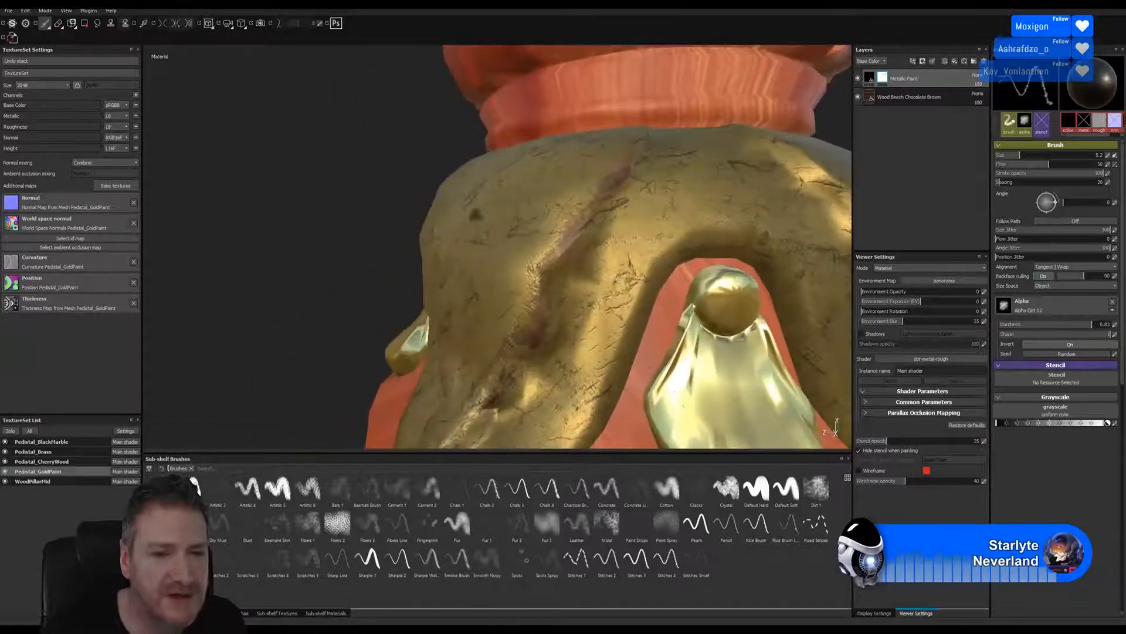
pyautogui.moveTo(341, 309)
pyautogui.keyDown('alt'); pyautogui.mouseDown()
pyautogui.moveTo(370, 261)
pyautogui.moveTo(350, 235)
pyautogui.moveTo(390, 229)
pyautogui.moveTo(347, 256)
pyautogui.mouseUp(); pyautogui.keyUp('alt')
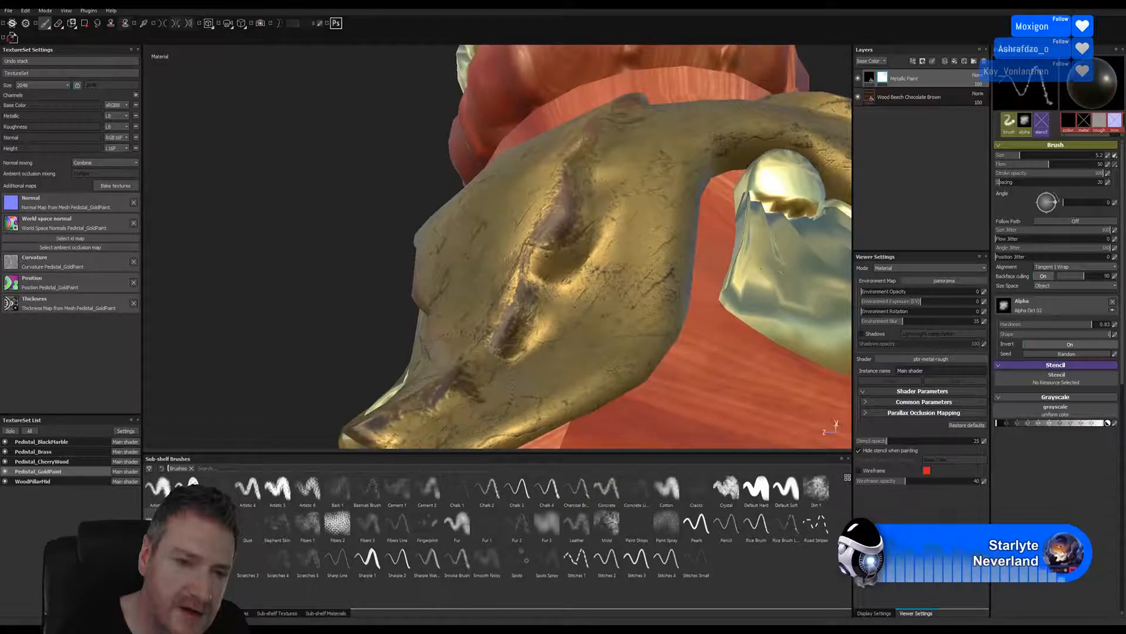
pyautogui.click(462, 384)
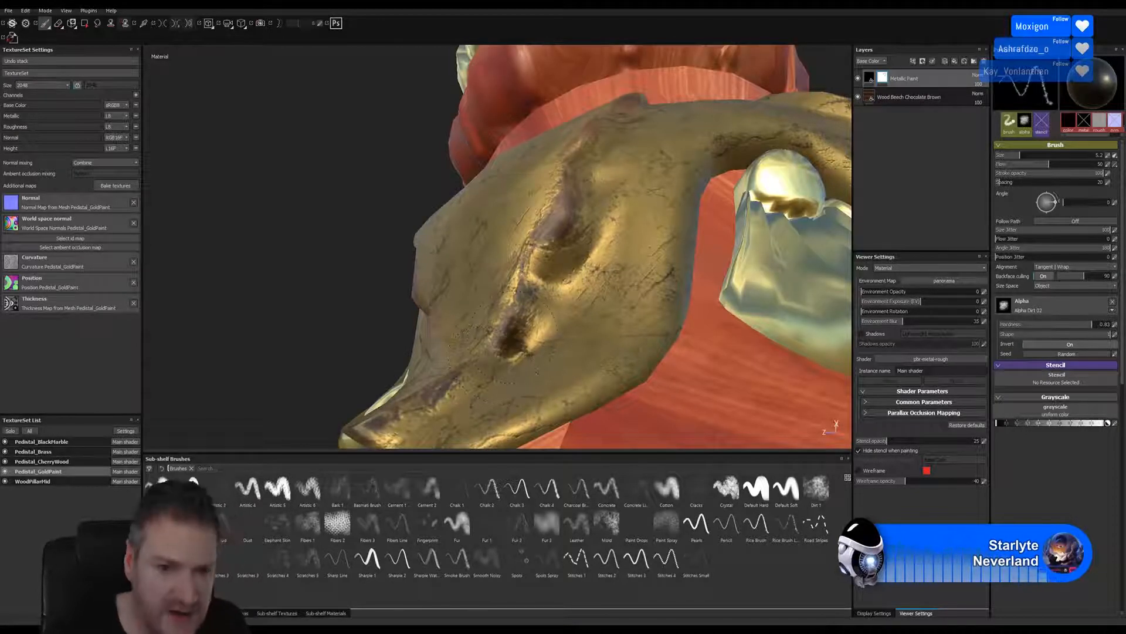
pyautogui.keyDown('alt'); pyautogui.moveTo(503, 334); pyautogui.dragTo(595, 333, button='right'); pyautogui.keyUp('alt')
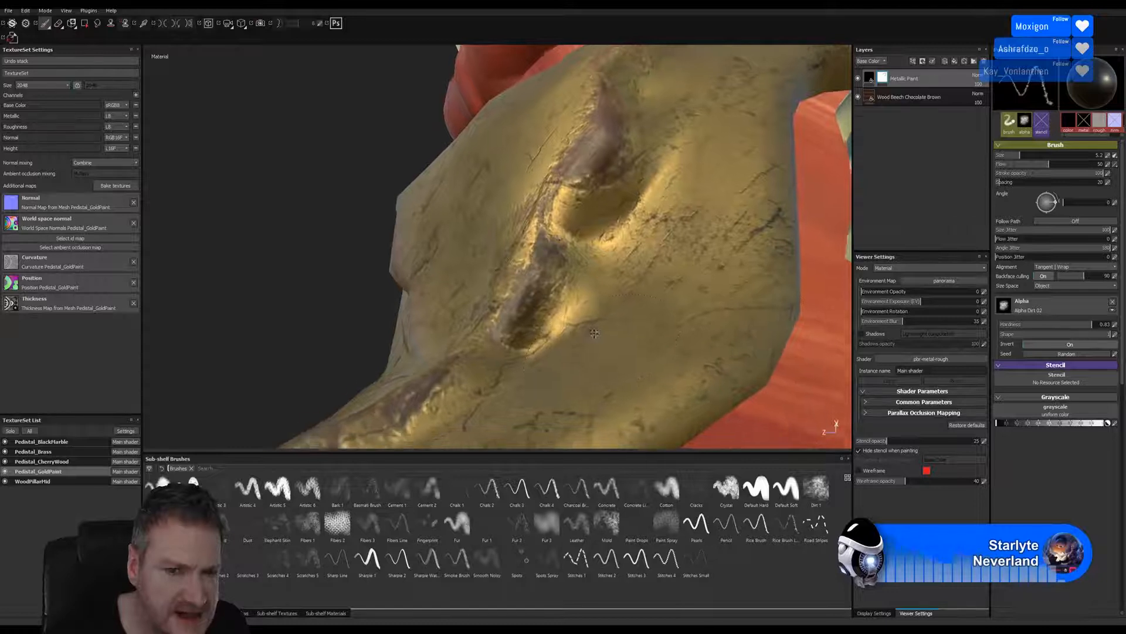
pyautogui.keyDown('alt'); pyautogui.moveTo(595, 333); pyautogui.dragTo(604, 314); pyautogui.keyUp('alt')
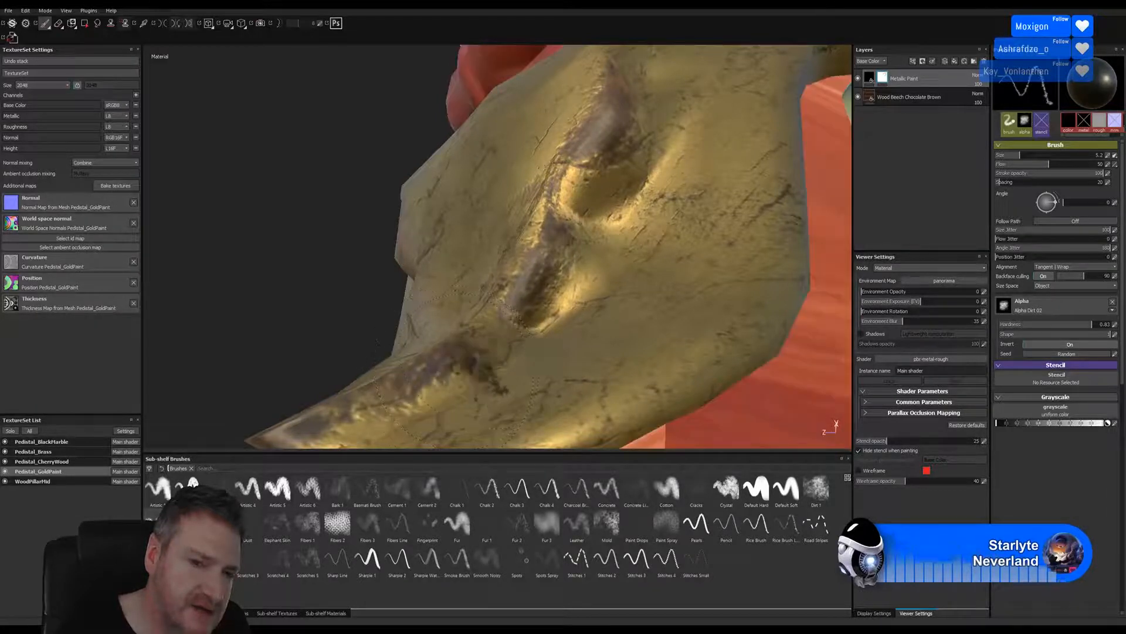
pyautogui.click(478, 359)
pyautogui.click(476, 358)
pyautogui.keyDown('alt'); pyautogui.moveTo(476, 358); pyautogui.dragTo(457, 349); pyautogui.keyUp('alt')
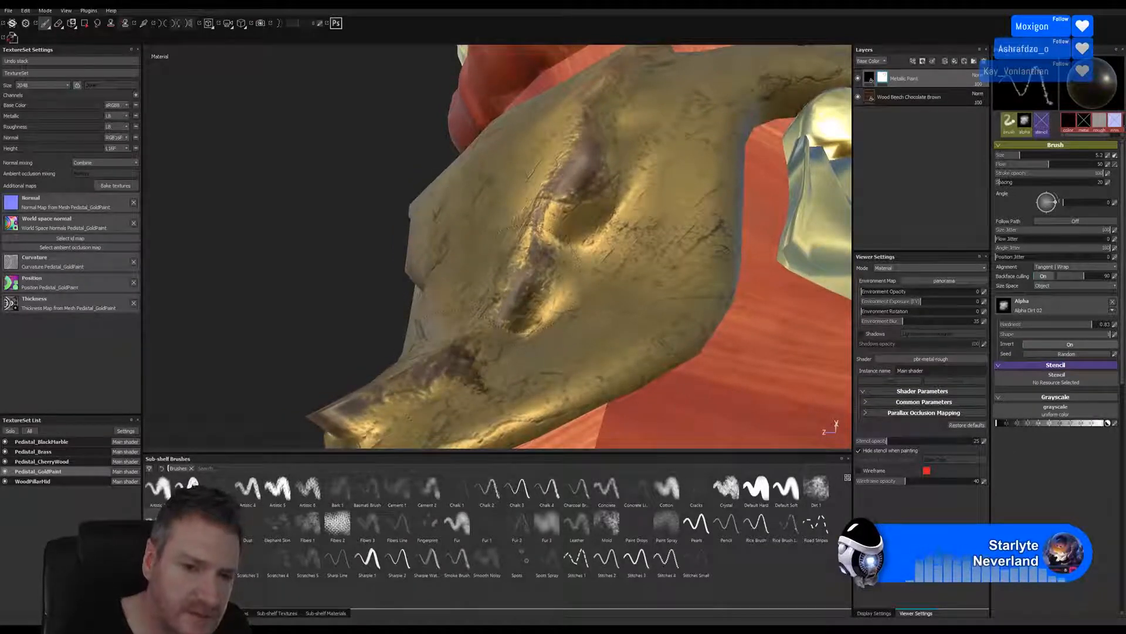
# - Dab further dark wear onto the crest of the ornament tip's ridge, just below the lower hollow
pyautogui.click(476, 365)
pyautogui.click(476, 356)
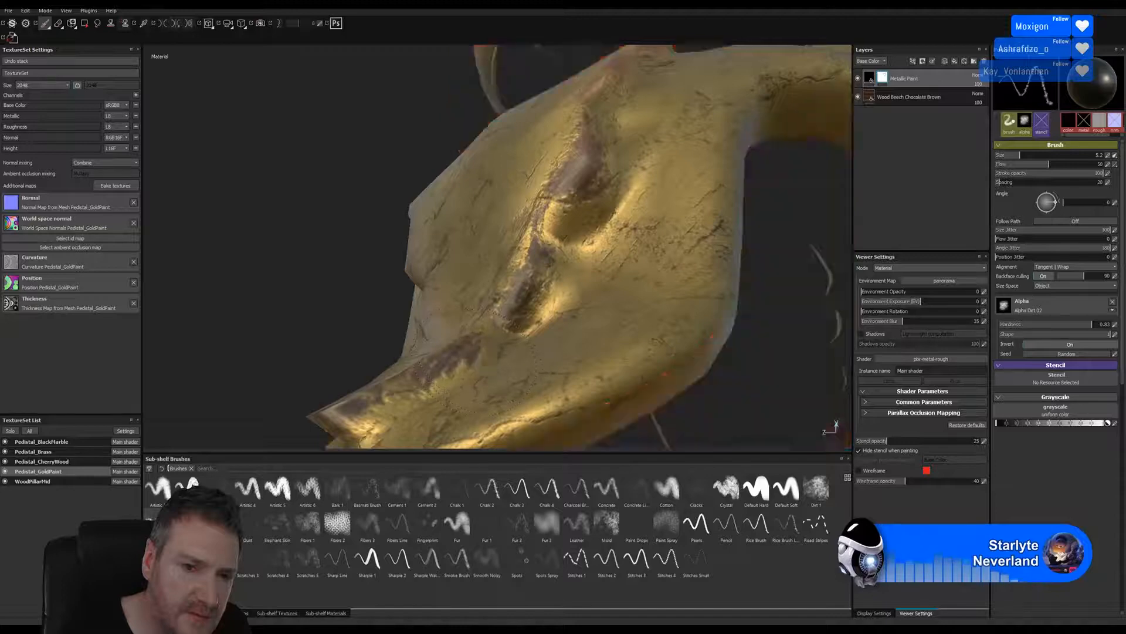
pyautogui.click(492, 363)
pyautogui.click(479, 365)
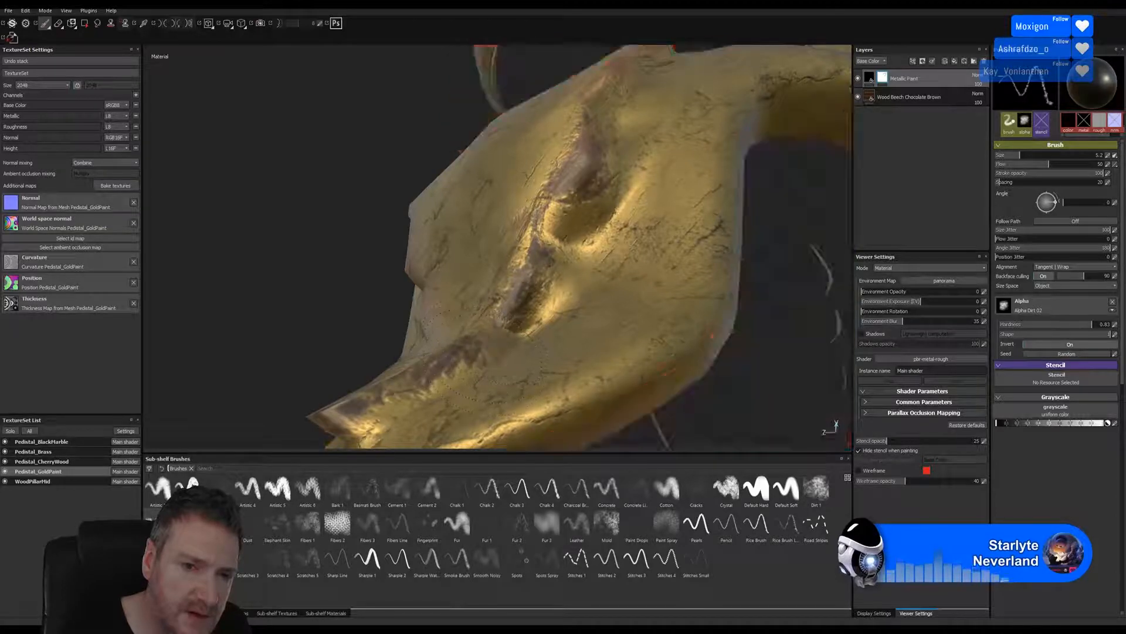
pyautogui.click(468, 367)
pyautogui.moveTo(464, 368)
pyautogui.keyDown('alt'); pyautogui.mouseDown()
pyautogui.moveTo(511, 348)
pyautogui.moveTo(490, 350)
pyautogui.mouseUp(); pyautogui.keyUp('alt')
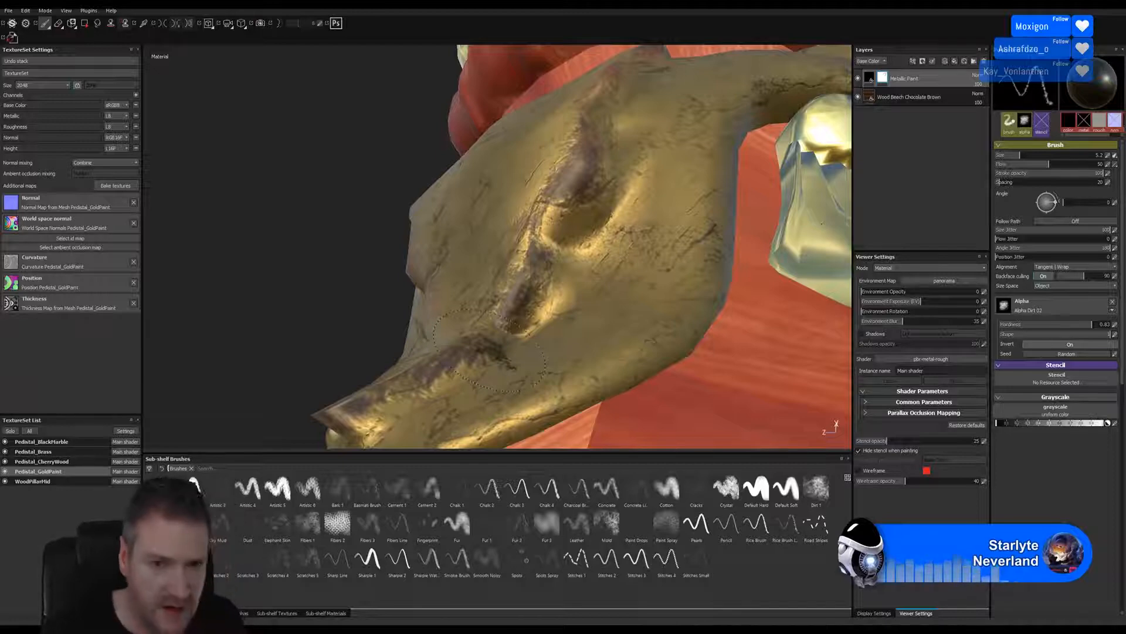
# - Dab more wear along the ridge crest between the two hollows, working from the opposite side of the ornament
pyautogui.moveTo(309, 311)
pyautogui.keyDown('alt'); pyautogui.mouseDown()
pyautogui.moveTo(495, 340)
pyautogui.moveTo(375, 369)
pyautogui.moveTo(431, 364)
pyautogui.moveTo(490, 282)
pyautogui.moveTo(536, 244)
pyautogui.mouseUp(); pyautogui.keyUp('alt')
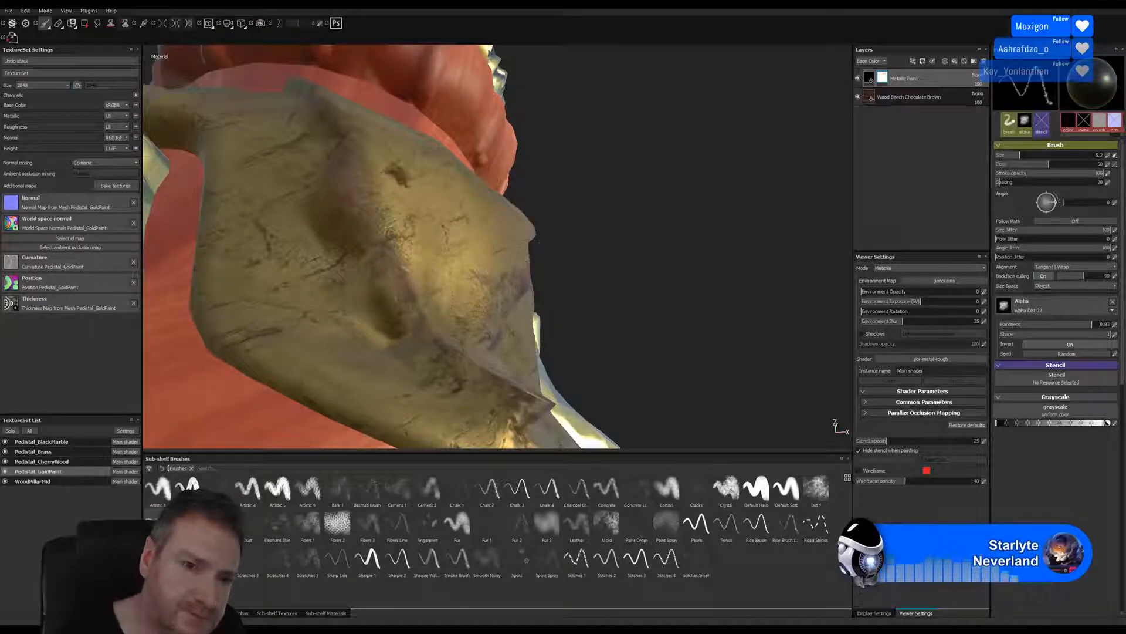
pyautogui.hotkey('alt', 'q')
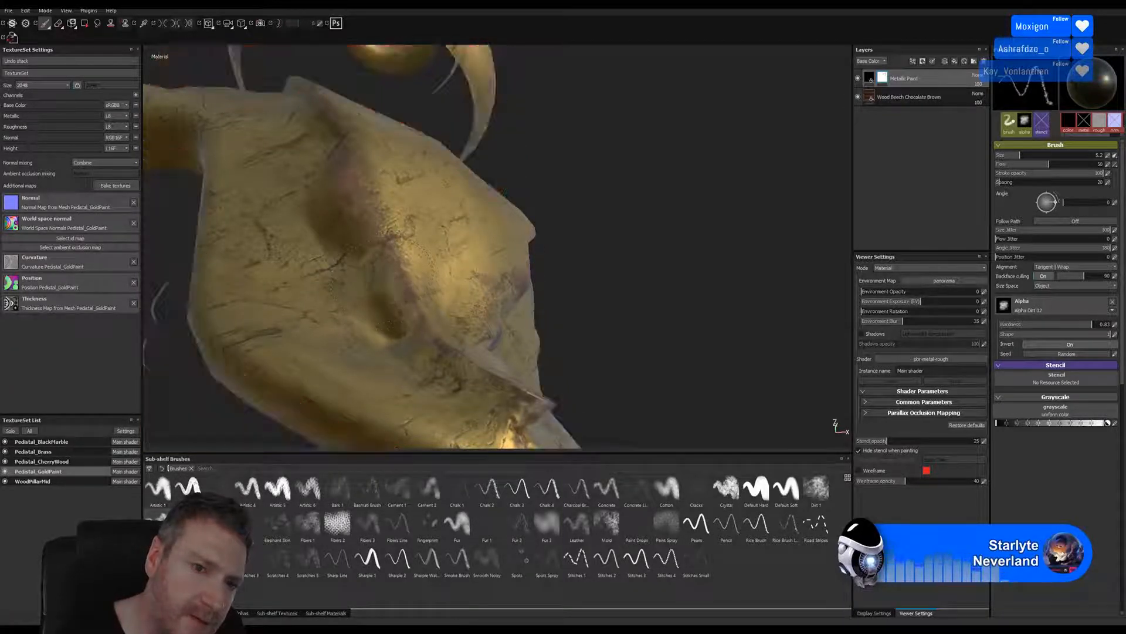
pyautogui.hotkey('alt', 'q')
pyautogui.hotkey('alt', 'q')
pyautogui.hotkey('alt', 'q')
pyautogui.hotkey('alt', 'q')
pyautogui.hotkey('alt', 'q')
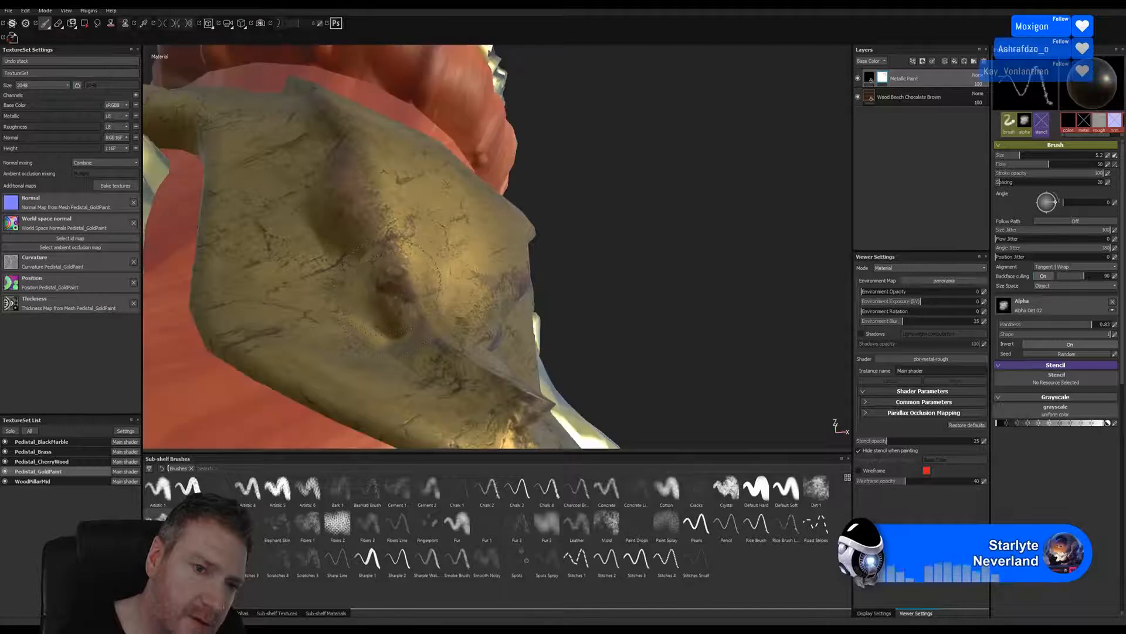
pyautogui.hotkey('alt', 'q')
pyautogui.hotkey('alt', 'q')
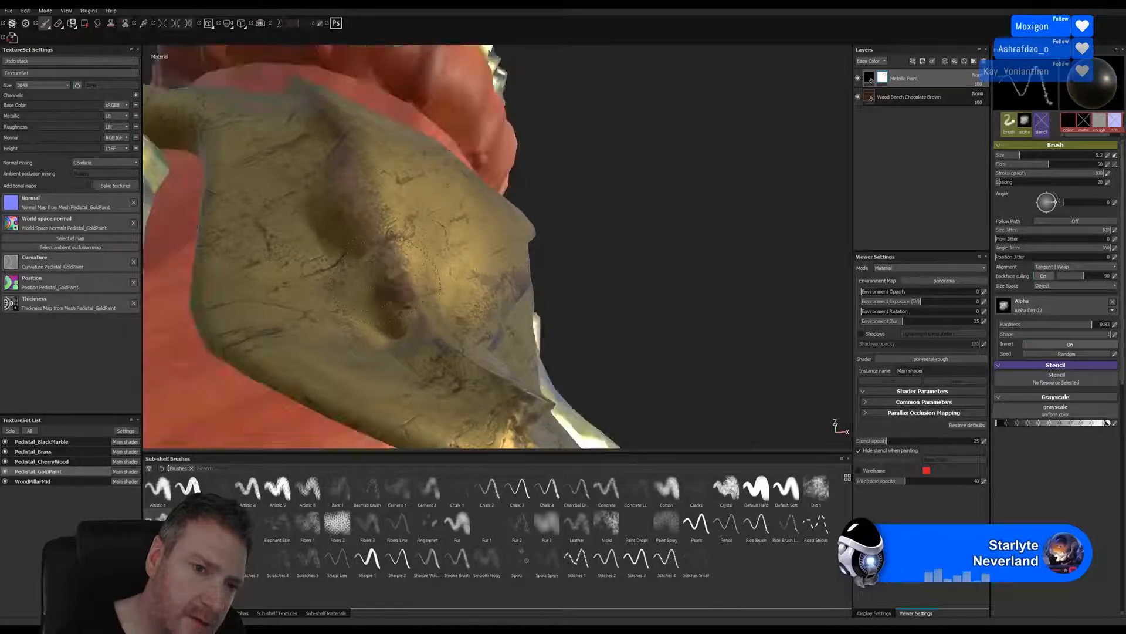
pyautogui.hotkey('alt', 'q')
pyautogui.hotkey('alt', 'q')
pyautogui.hotkey('alt', 'q')
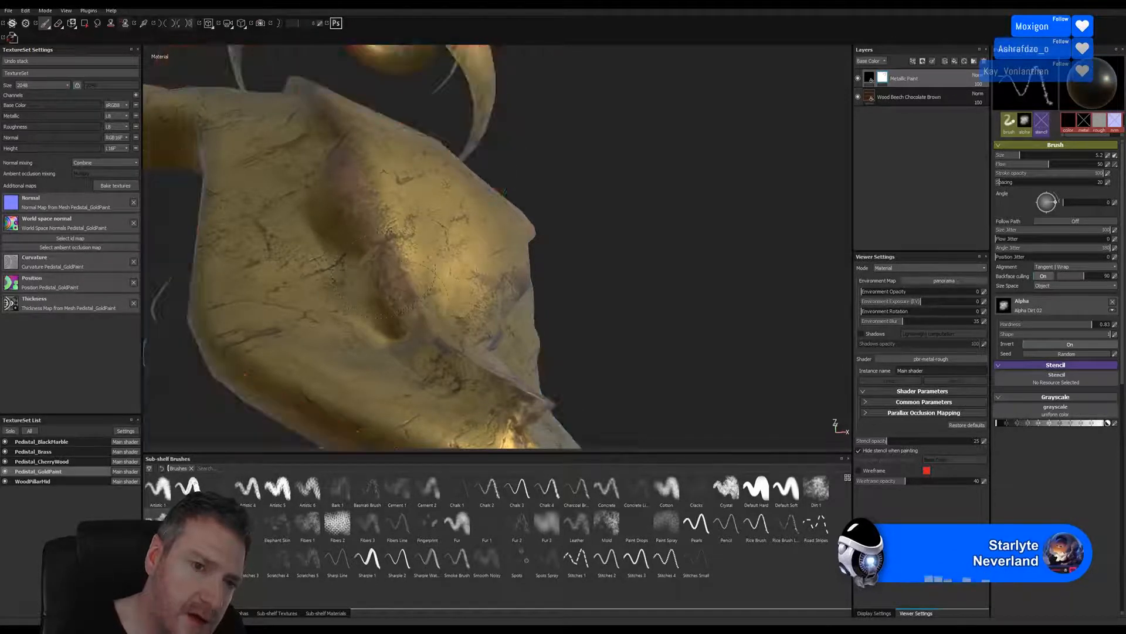
pyautogui.hotkey('alt', 'q')
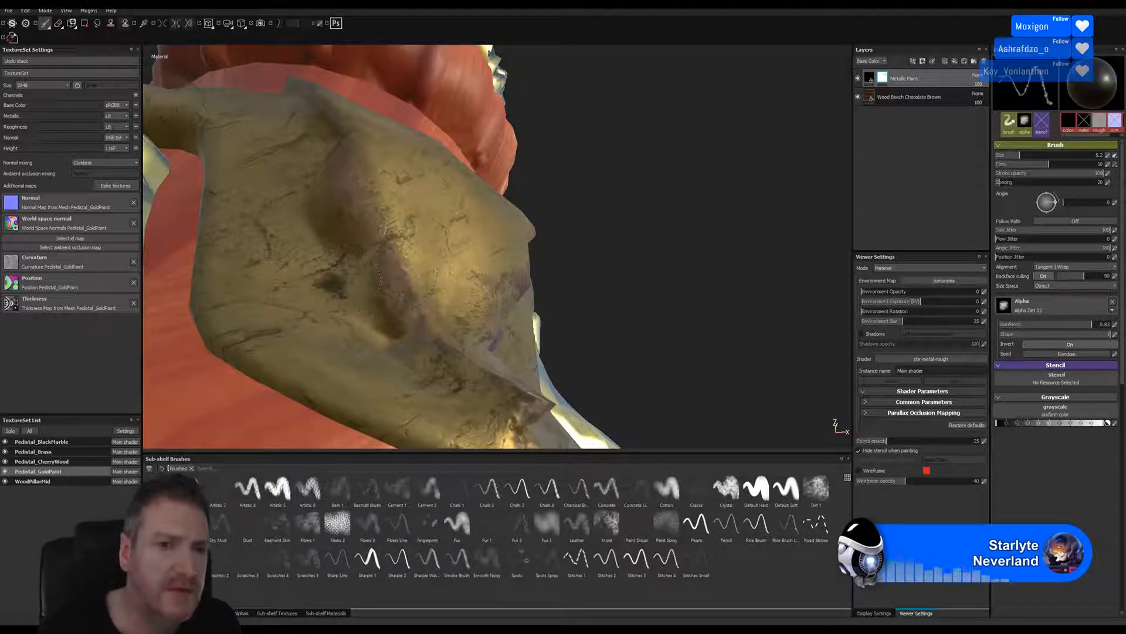
# - Examine the draped ornament's arch above the finial and compare the wear on the ridges of both shoulders
pyautogui.keyDown('alt'); pyautogui.moveTo(385, 271); pyautogui.dragTo(667, 347); pyautogui.keyUp('alt')
pyautogui.moveTo(642, 187)
pyautogui.keyDown('alt'); pyautogui.mouseDown()
pyautogui.moveTo(660, 213)
pyautogui.moveTo(652, 246)
pyautogui.moveTo(628, 268)
pyautogui.moveTo(662, 201)
pyautogui.moveTo(719, 207)
pyautogui.mouseUp(); pyautogui.keyUp('alt')
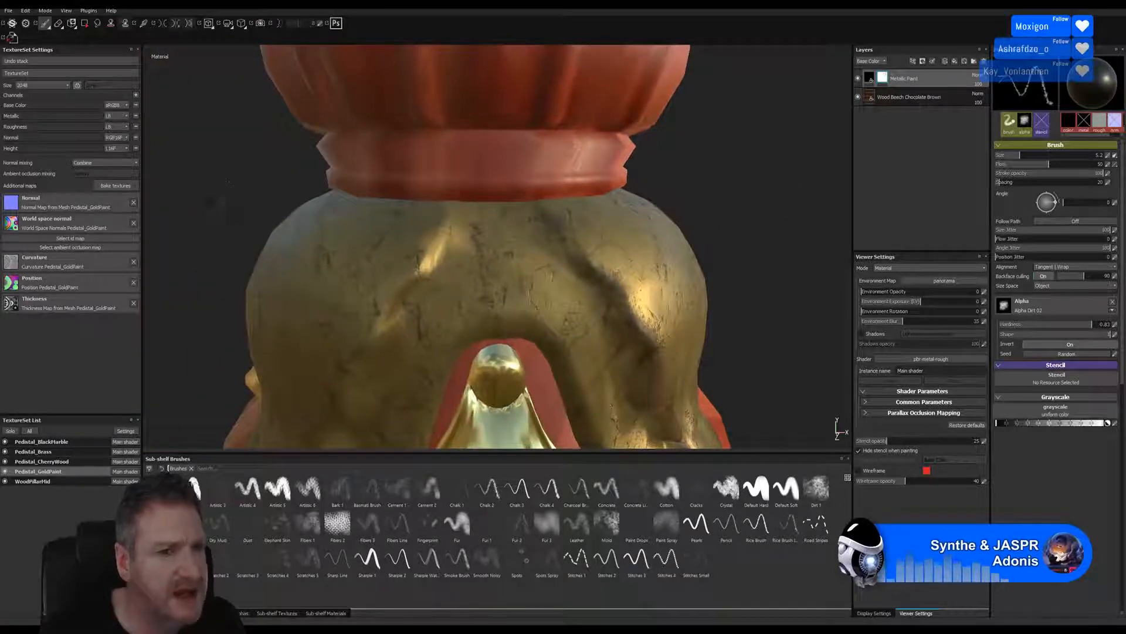
pyautogui.keyDown('alt'); pyautogui.moveTo(220, 199); pyautogui.dragTo(206, 176); pyautogui.keyUp('alt')
pyautogui.keyDown('alt'); pyautogui.moveTo(246, 216); pyautogui.dragTo(404, 217, button='right'); pyautogui.keyUp('alt')
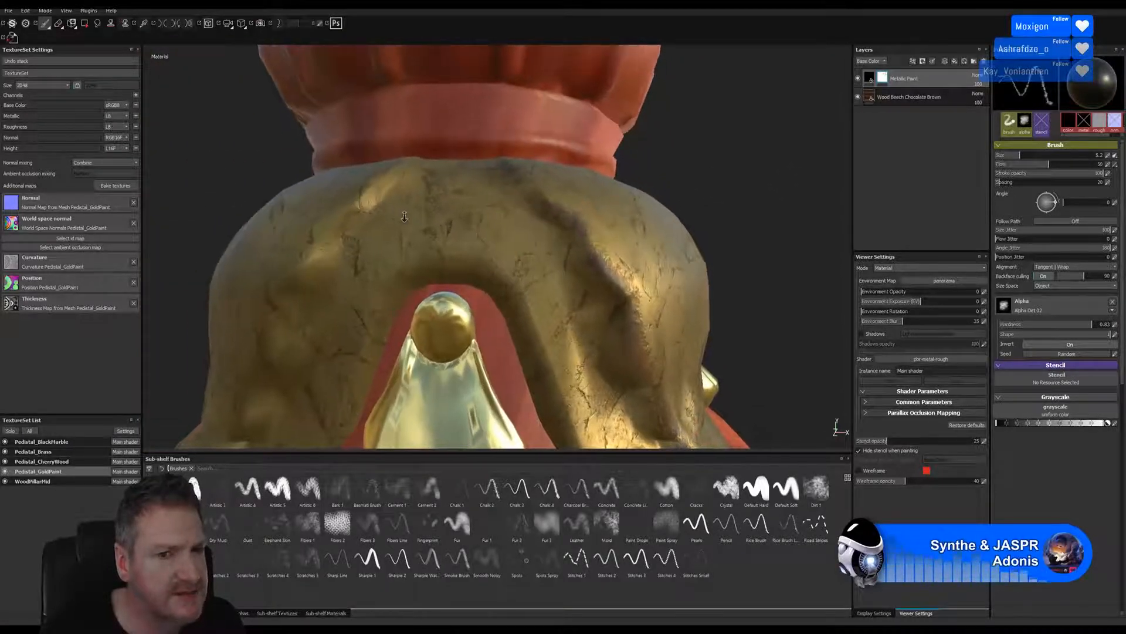
pyautogui.keyDown('alt'); pyautogui.moveTo(292, 195); pyautogui.dragTo(387, 265, button='middle'); pyautogui.keyUp('alt')
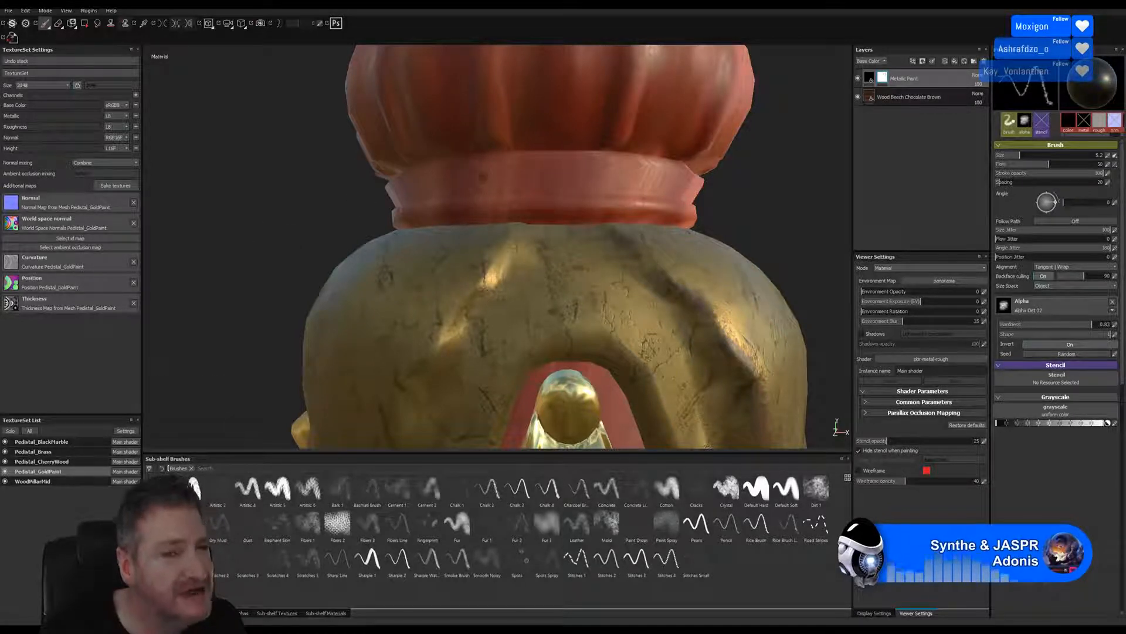
pyautogui.keyDown('alt'); pyautogui.moveTo(646, 329); pyautogui.dragTo(640, 346); pyautogui.keyUp('alt')
pyautogui.keyDown('alt'); pyautogui.moveTo(640, 346); pyautogui.dragTo(663, 346, button='right'); pyautogui.keyUp('alt')
pyautogui.keyDown('alt'); pyautogui.moveTo(663, 346); pyautogui.dragTo(551, 252, button='middle'); pyautogui.keyUp('alt')
pyautogui.keyDown('alt'); pyautogui.moveTo(551, 252); pyautogui.dragTo(543, 226); pyautogui.keyUp('alt')
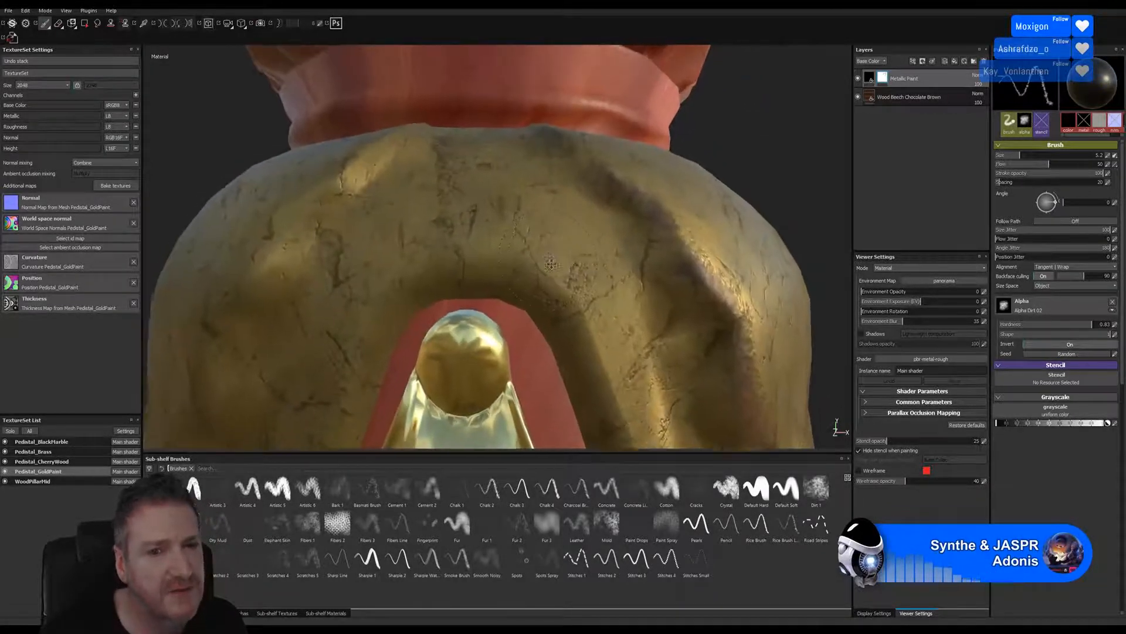
pyautogui.keyDown('alt'); pyautogui.moveTo(532, 203); pyautogui.dragTo(522, 60, button='middle'); pyautogui.keyUp('alt')
pyautogui.moveTo(521, 59)
pyautogui.keyDown('alt'); pyautogui.mouseDown()
pyautogui.moveTo(575, 255)
pyautogui.moveTo(548, 254)
pyautogui.moveTo(465, 320)
pyautogui.moveTo(541, 388)
pyautogui.moveTo(463, 376)
pyautogui.mouseUp(); pyautogui.keyUp('alt')
pyautogui.keyDown('alt'); pyautogui.moveTo(464, 375); pyautogui.dragTo(416, 375, button='right'); pyautogui.keyUp('alt')
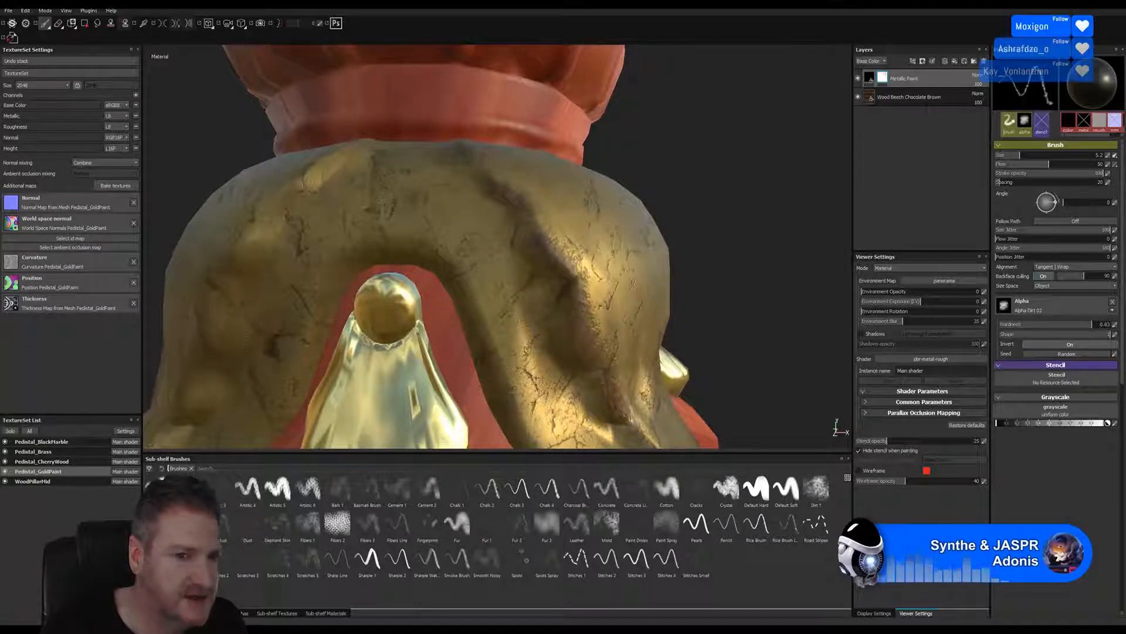
pyautogui.keyDown('alt'); pyautogui.moveTo(361, 208); pyautogui.dragTo(373, 221); pyautogui.keyUp('alt')
pyautogui.keyDown('alt'); pyautogui.moveTo(374, 221); pyautogui.dragTo(329, 228, button='right'); pyautogui.keyUp('alt')
pyautogui.keyDown('alt'); pyautogui.moveTo(332, 231); pyautogui.dragTo(489, 258, button='middle'); pyautogui.keyUp('alt')
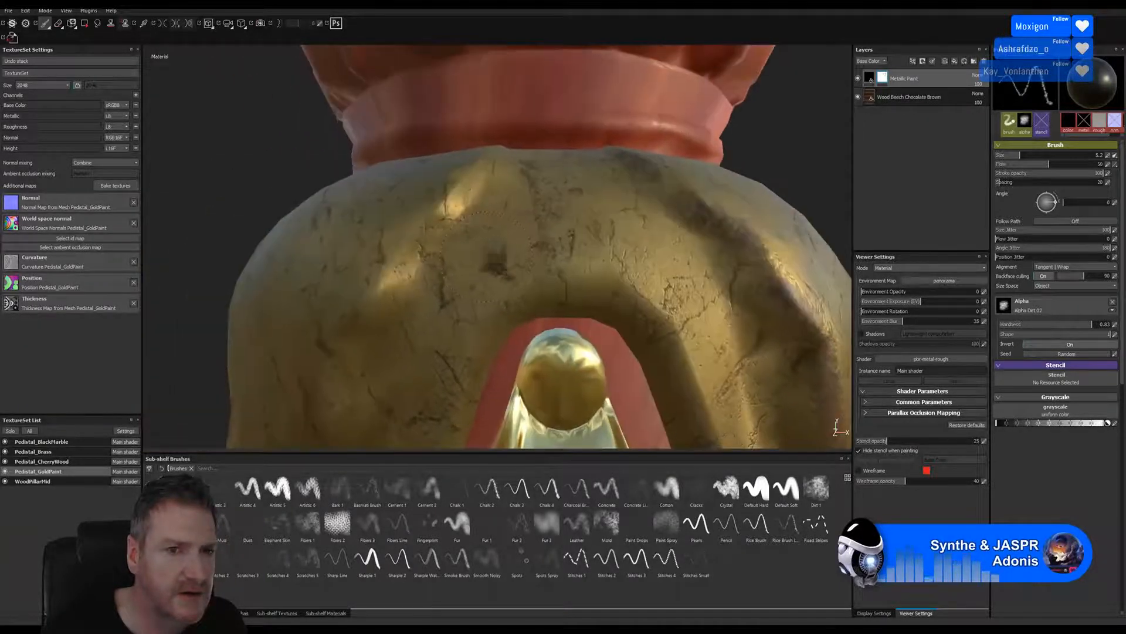
# - Wear away the gold paint on the highlighted ridge of the unworn shoulder, exposing a patch of wood on its crest
pyautogui.keyDown('alt'); pyautogui.moveTo(459, 229); pyautogui.dragTo(490, 236); pyautogui.keyUp('alt')
pyautogui.keyDown('alt'); pyautogui.moveTo(490, 236); pyautogui.dragTo(615, 250, button='right'); pyautogui.keyUp('alt')
pyautogui.keyDown('alt'); pyautogui.moveTo(560, 250); pyautogui.dragTo(567, 259); pyautogui.keyUp('alt')
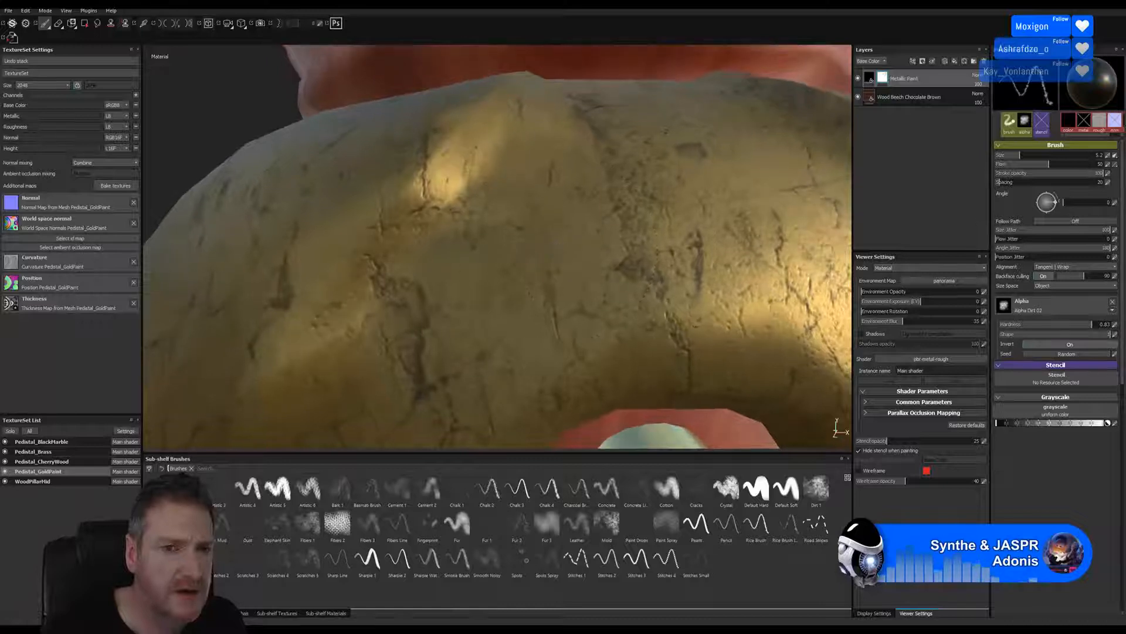
pyautogui.keyDown('alt'); pyautogui.moveTo(556, 220); pyautogui.dragTo(550, 226); pyautogui.keyUp('alt')
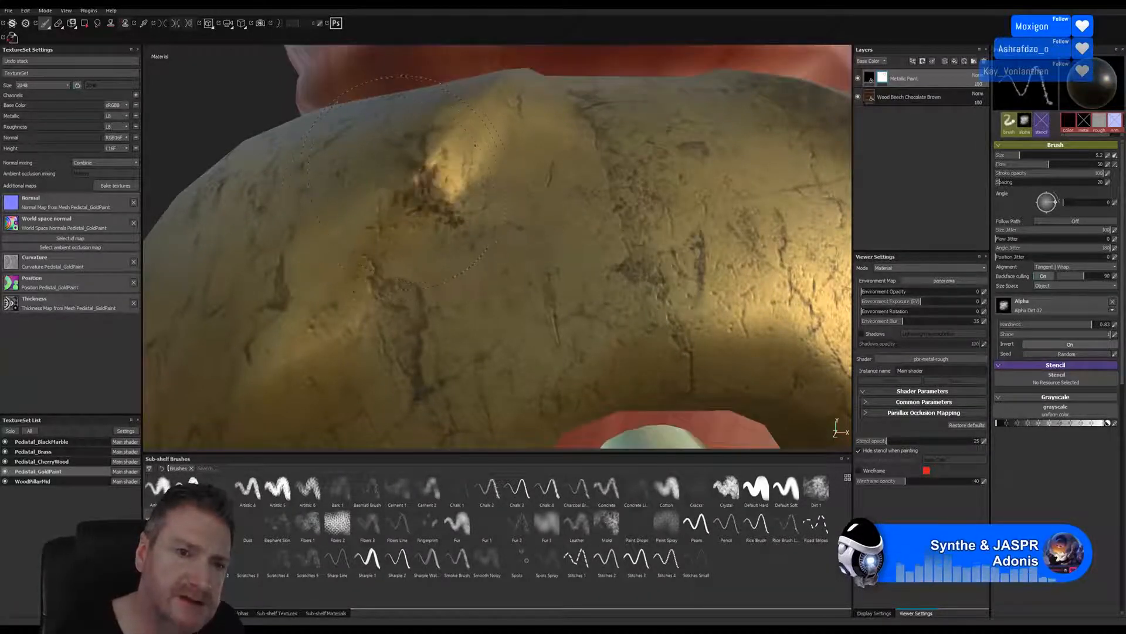
pyautogui.click(423, 189)
pyautogui.click(425, 189)
pyautogui.click(424, 189)
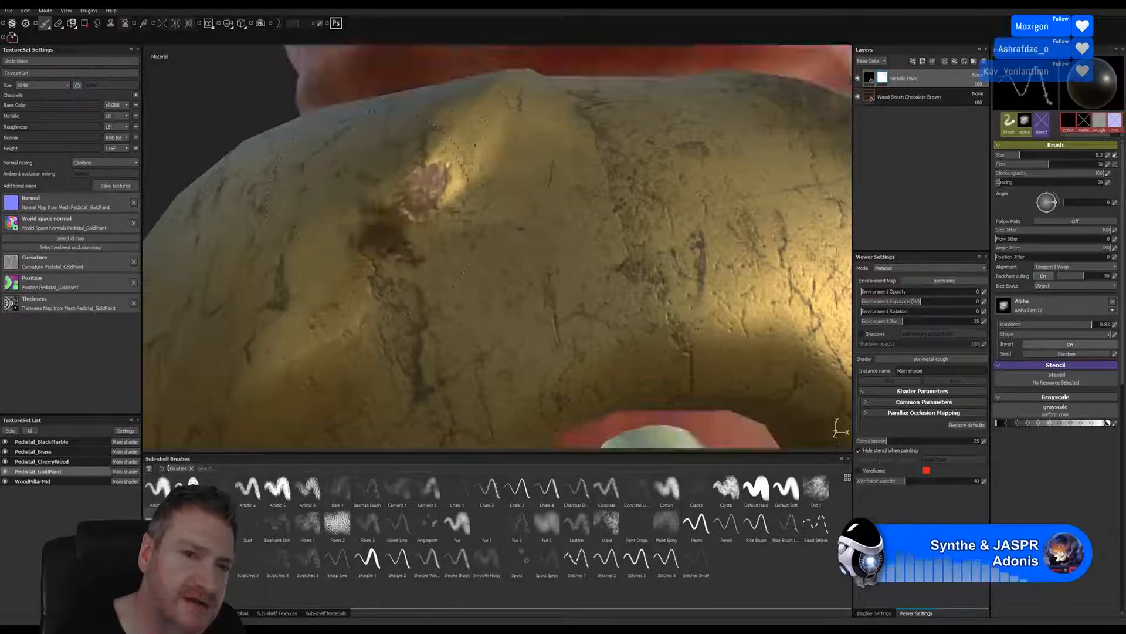
pyautogui.click(386, 219)
pyautogui.click(385, 219)
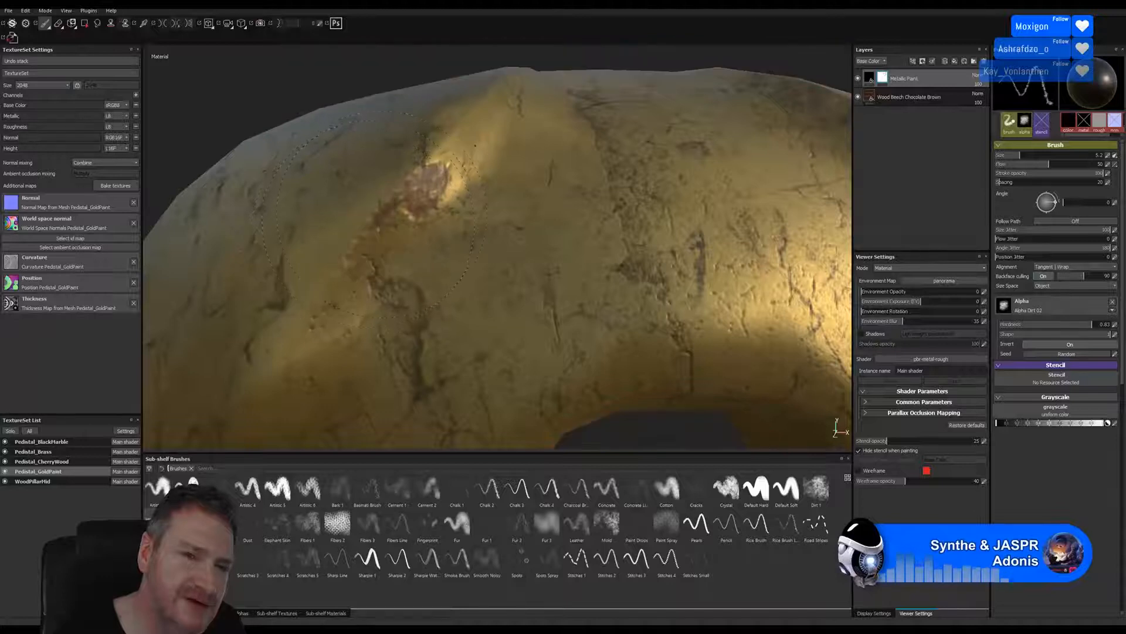
pyautogui.click(392, 205)
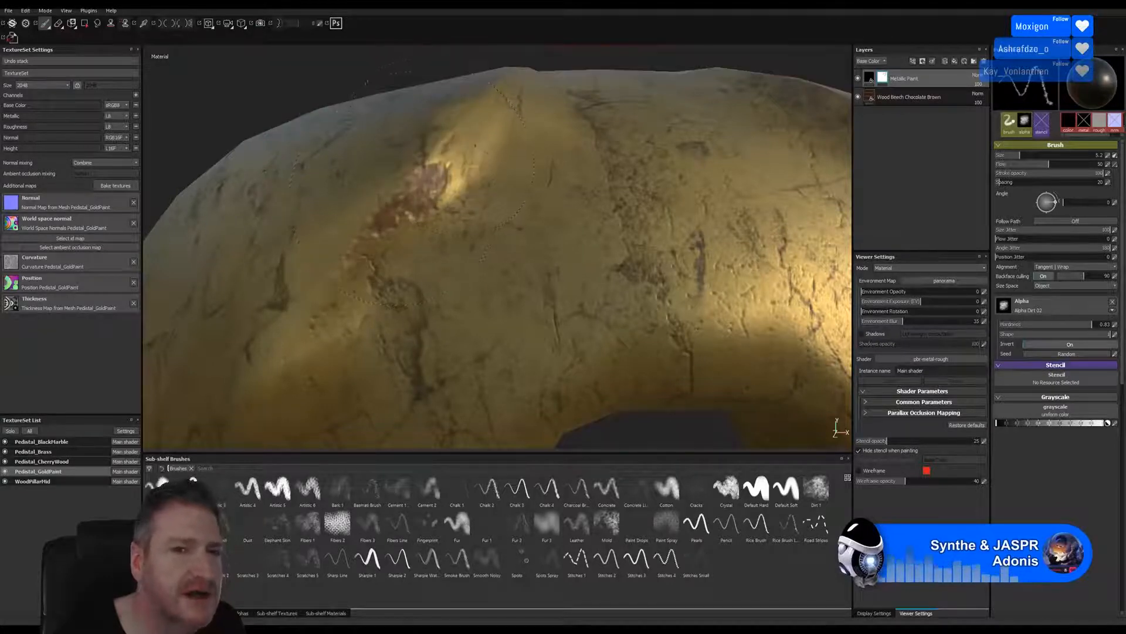
# - Extend the new worn patch up the ridge towards the red collar and touch up its lower end
pyautogui.click(433, 170)
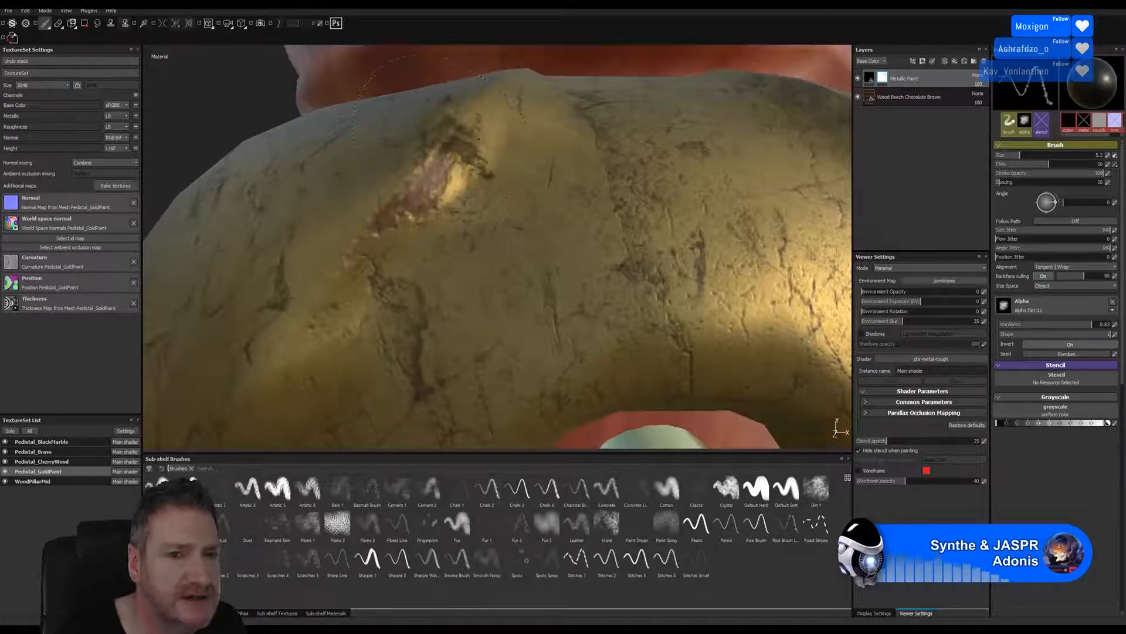
pyautogui.click(424, 168)
pyautogui.click(407, 176)
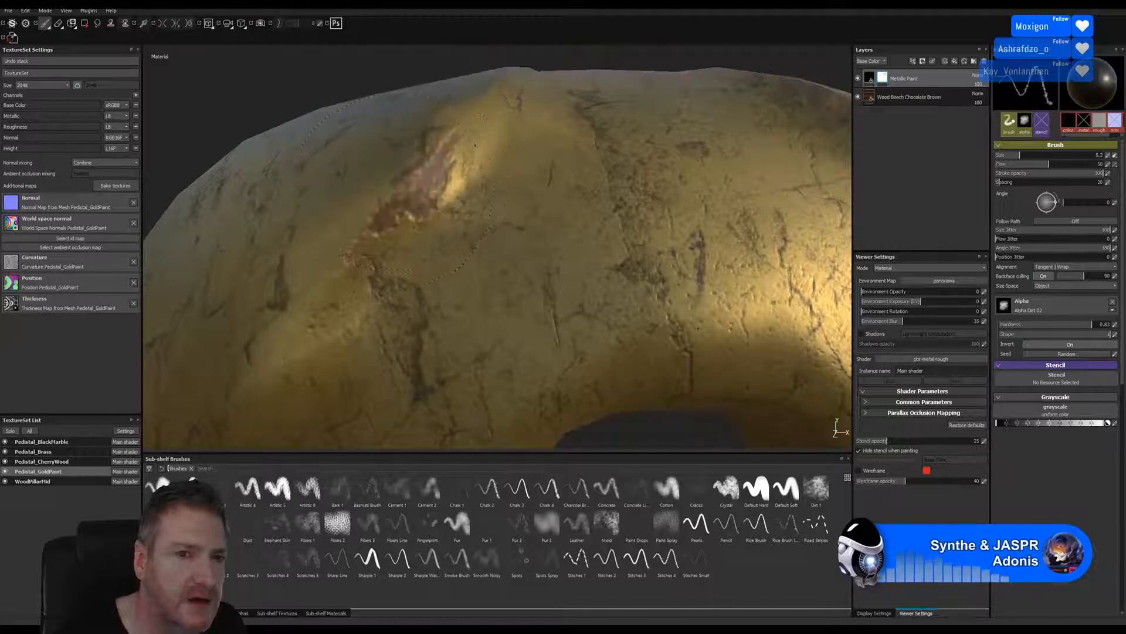
pyautogui.click(409, 169)
pyautogui.click(452, 130)
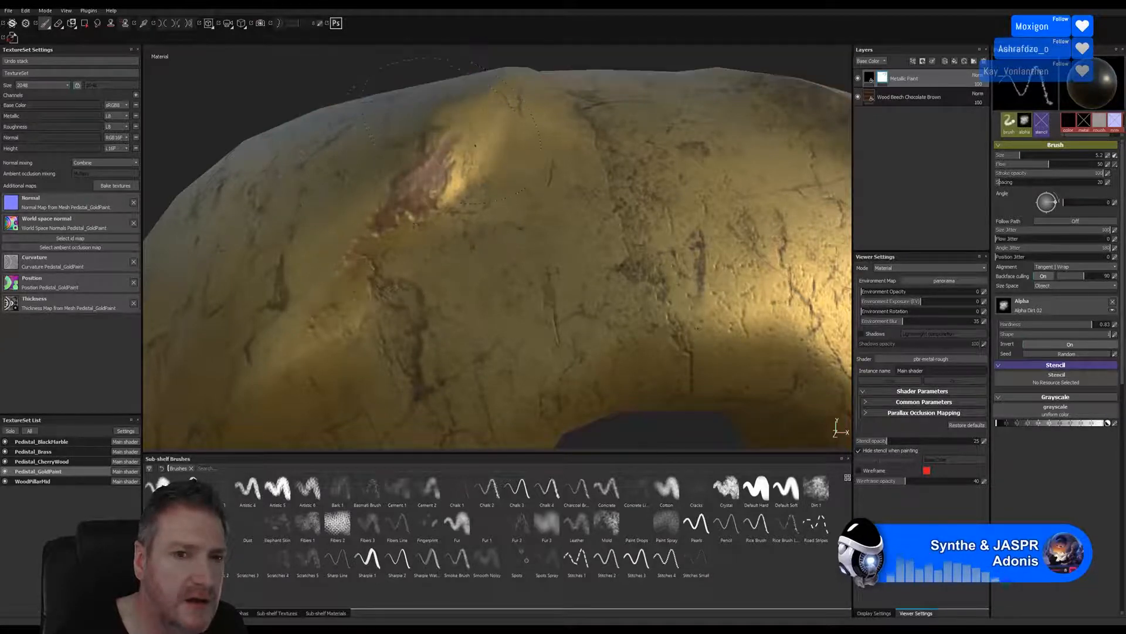
pyautogui.click(379, 216)
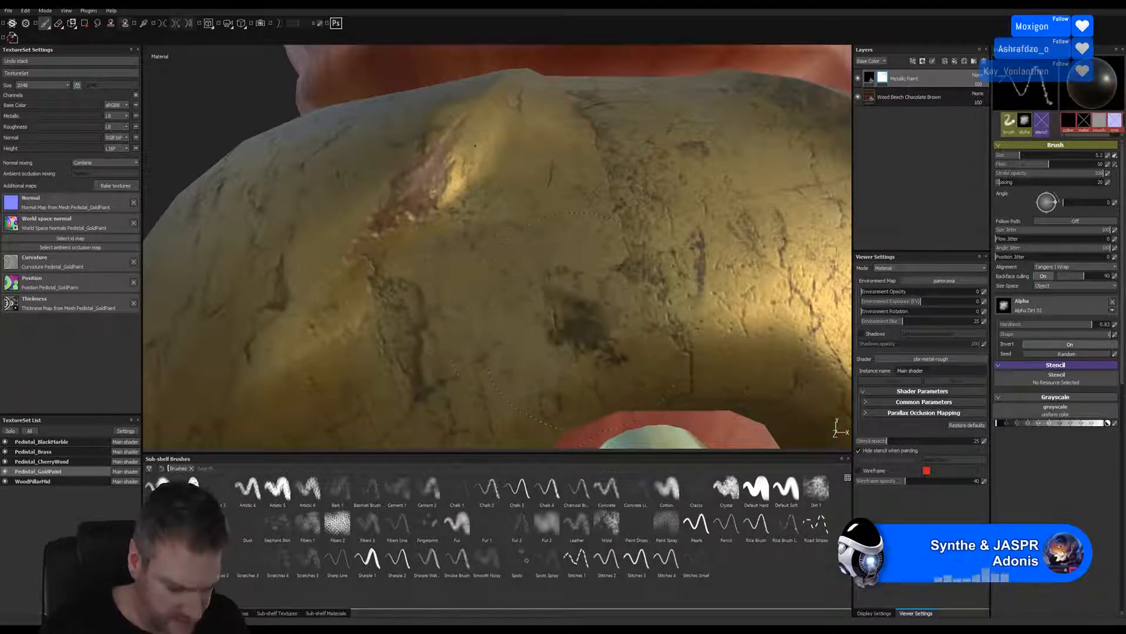
# - Paint a second worn streak along the lower part of the same shoulder ridge, below the upper worn patch
pyautogui.moveTo(521, 341)
pyautogui.keyDown('alt'); pyautogui.mouseDown()
pyautogui.moveTo(531, 305)
pyautogui.moveTo(692, 221)
pyautogui.mouseUp(); pyautogui.keyUp('alt')
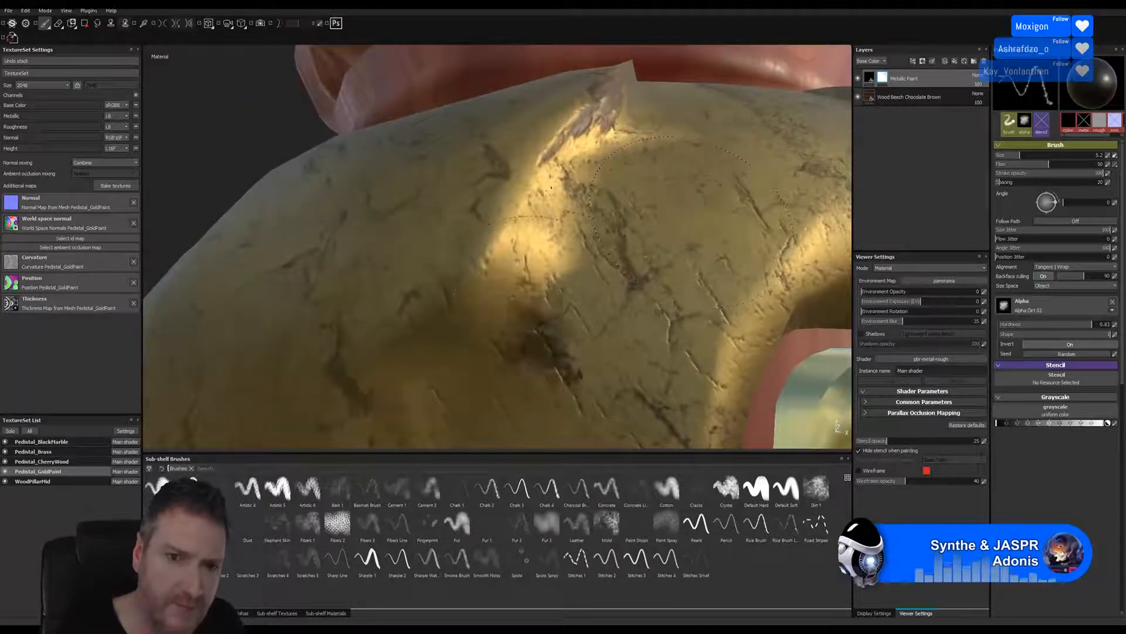
pyautogui.moveTo(498, 282)
pyautogui.keyDown('alt'); pyautogui.mouseDown()
pyautogui.moveTo(463, 253)
pyautogui.moveTo(444, 295)
pyautogui.mouseUp(); pyautogui.keyUp('alt')
pyautogui.hotkey('ctrl', 'z')
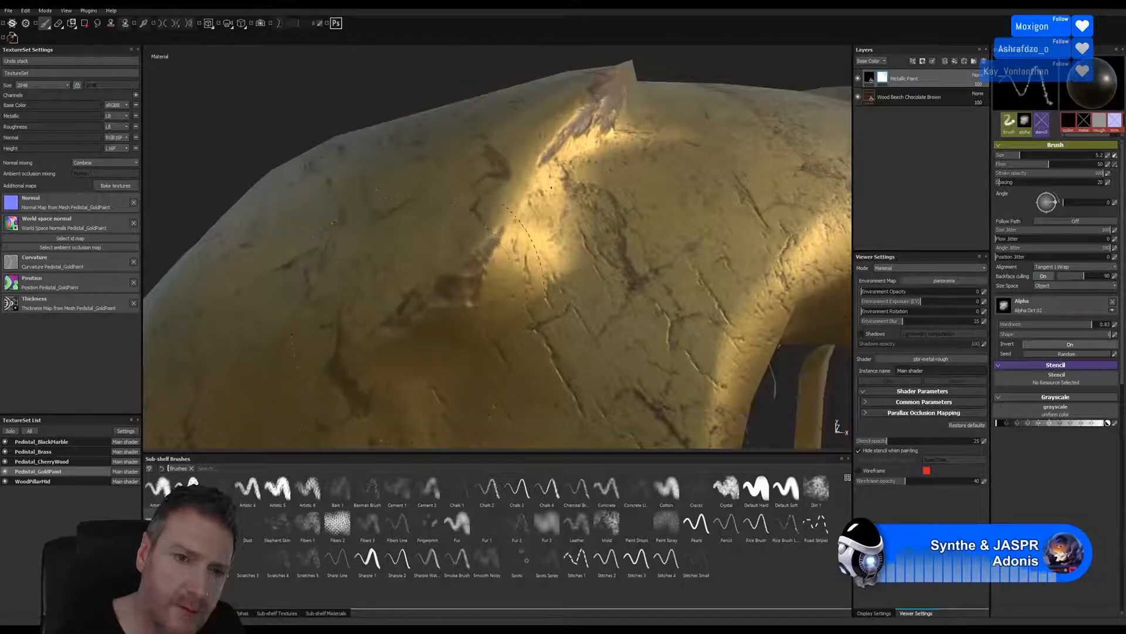
pyautogui.click(460, 258)
pyautogui.hotkey('ctrl', 'z')
pyautogui.click(492, 230)
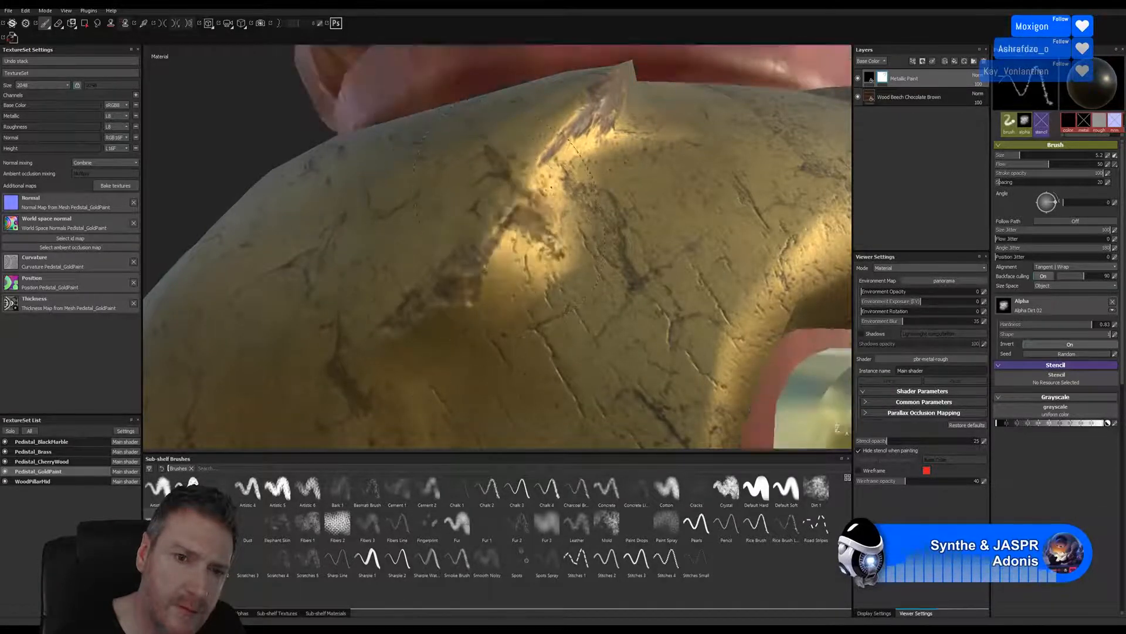
pyautogui.moveTo(476, 251); pyautogui.dragTo(496, 230)
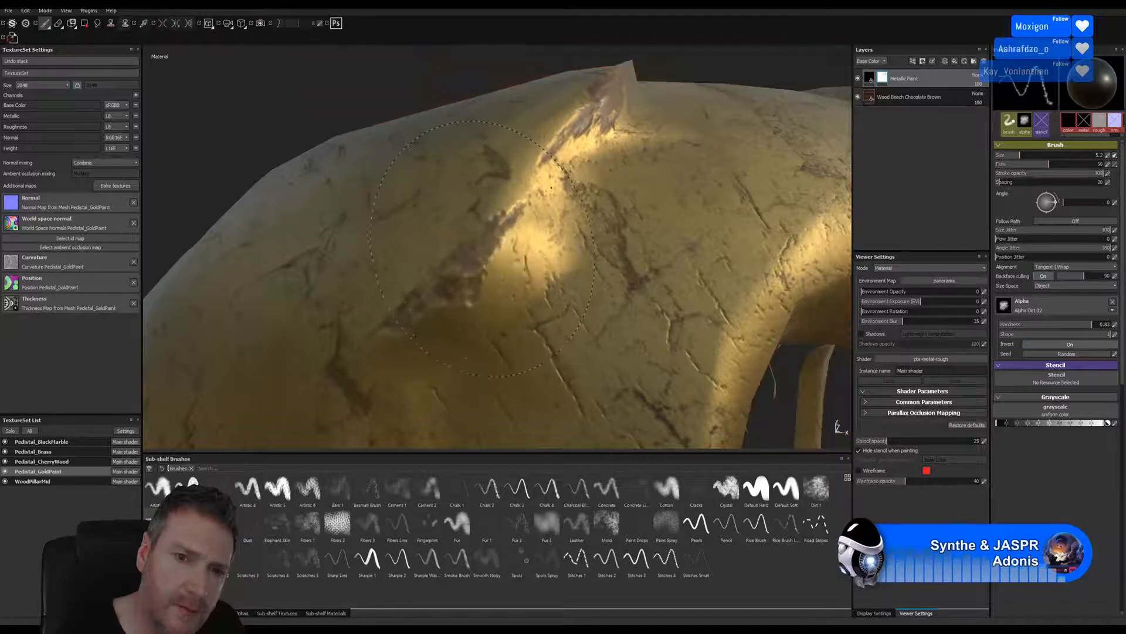
# - Try out single dabs of wear at the lower end of the second streak, undoing each one
pyautogui.moveTo(463, 273); pyautogui.dragTo(452, 296)
pyautogui.hotkey('ctrl', 'z')
pyautogui.click(441, 279)
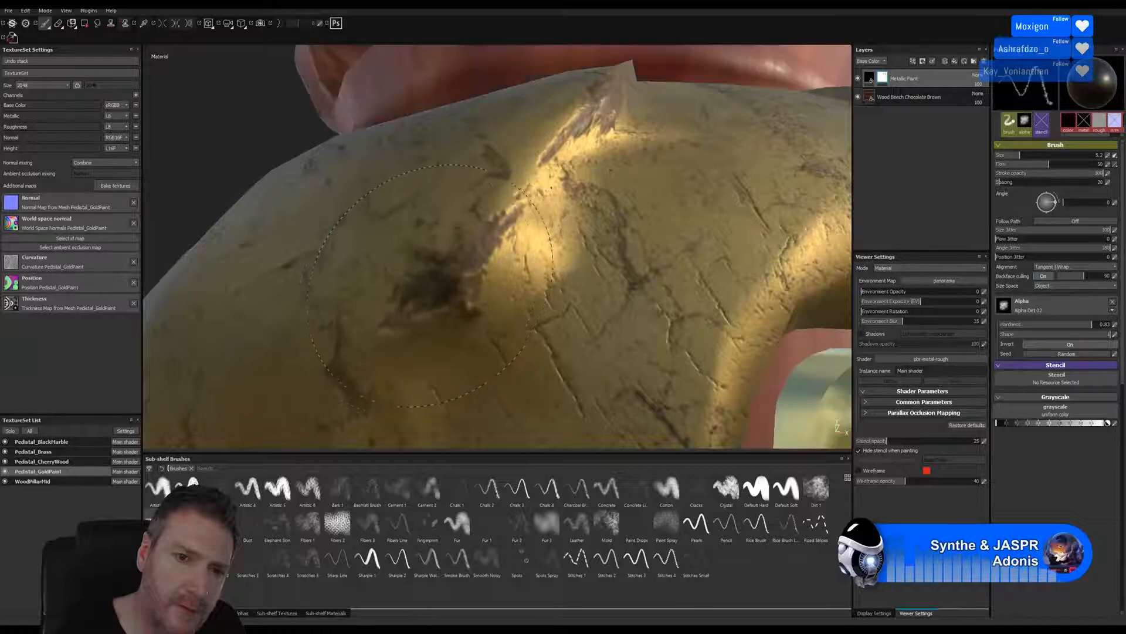
pyautogui.hotkey('ctrl', 'z')
pyautogui.click(444, 277)
pyautogui.hotkey('ctrl', 'z')
pyautogui.click(455, 262)
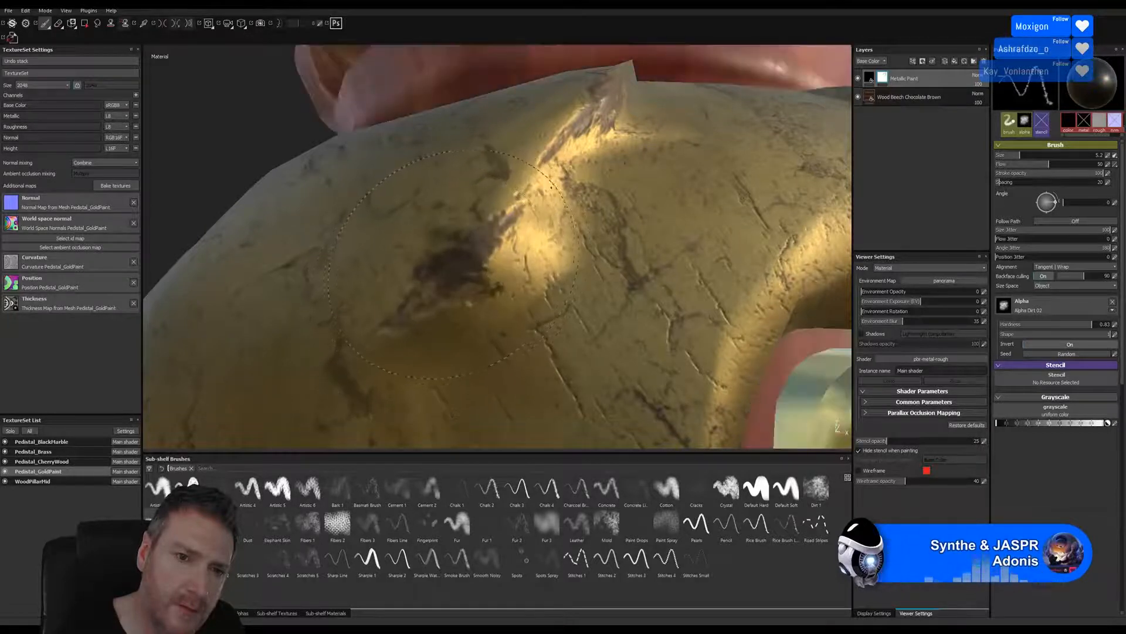
pyautogui.hotkey('ctrl', 'z')
# - Deepen the second worn streak with repeated dirt-brush dabs along its crest and across its wide lower end
pyautogui.click(508, 216)
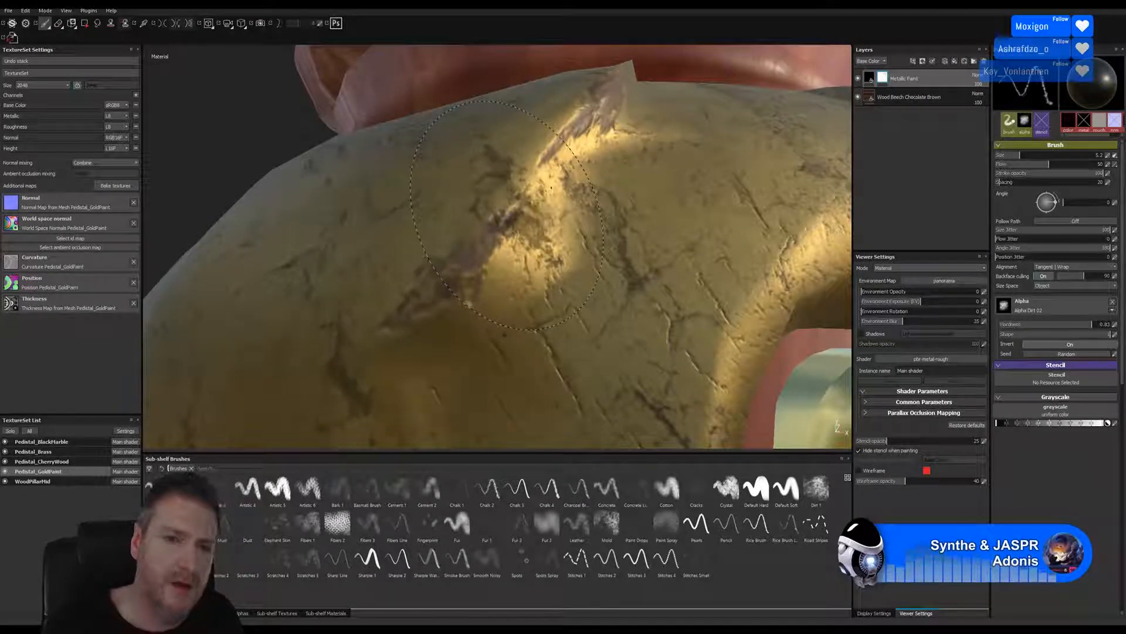
pyautogui.click(438, 254)
pyautogui.click(465, 252)
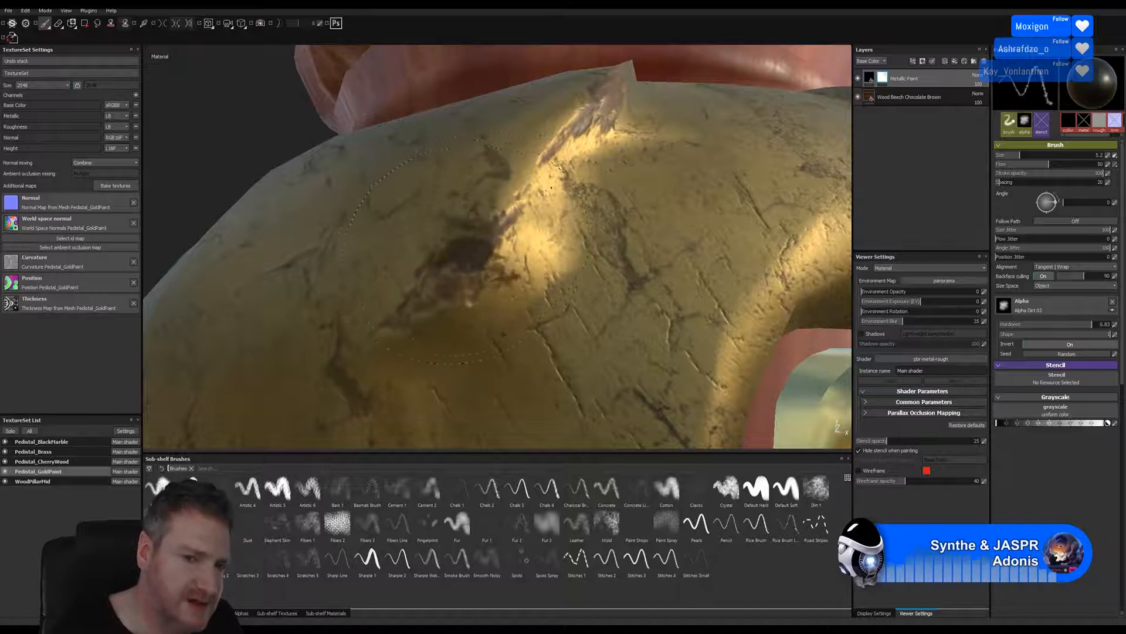
pyautogui.click(451, 266)
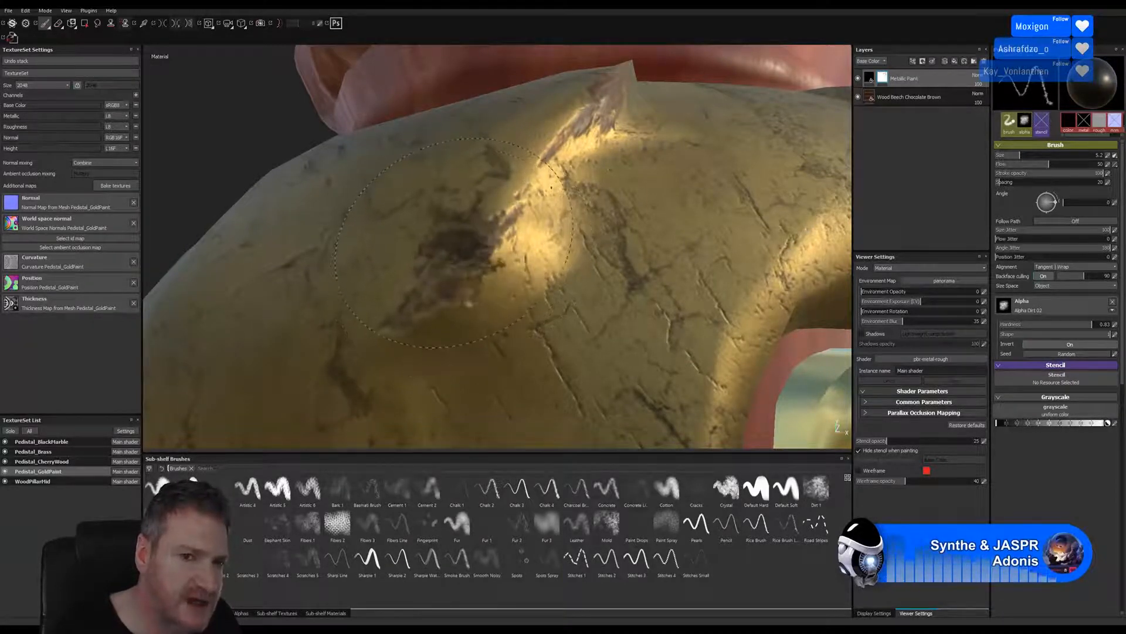
pyautogui.click(447, 263)
pyautogui.click(451, 274)
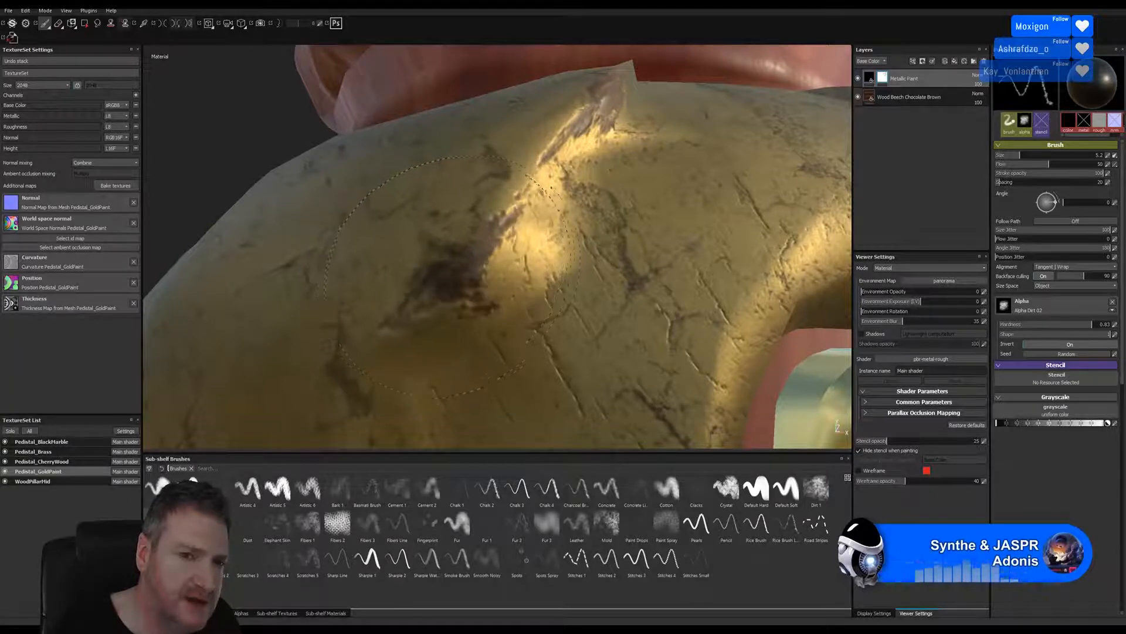
pyautogui.click(452, 278)
pyautogui.click(451, 275)
pyautogui.click(453, 265)
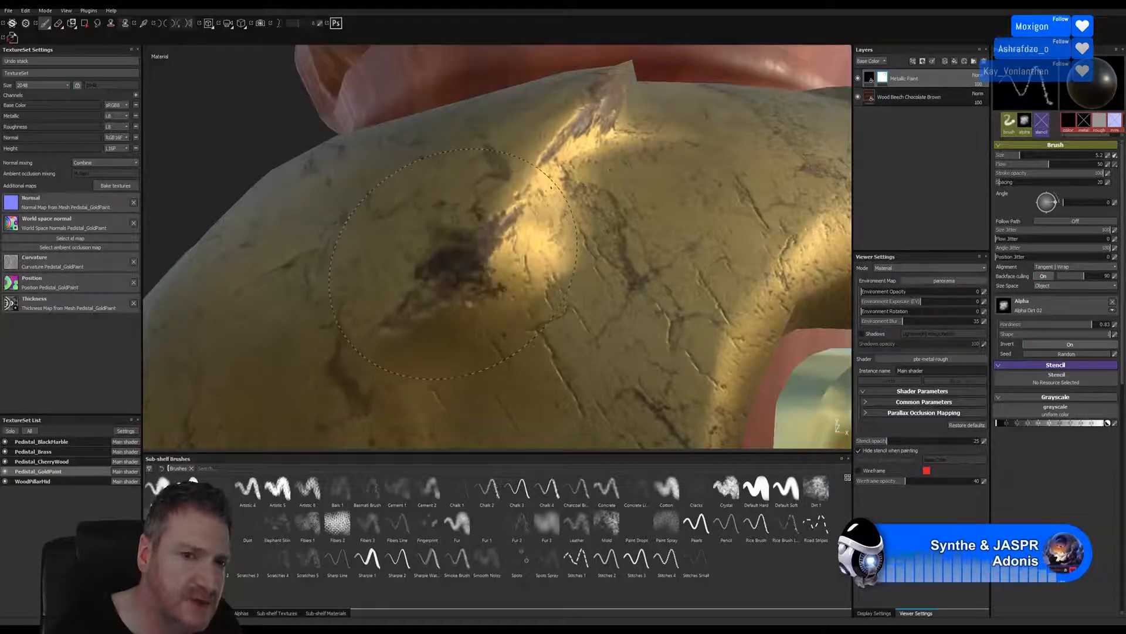
# - Touch up the second streak's lower end and paint a third worn streak along the ridge bump below it
pyautogui.click(433, 292)
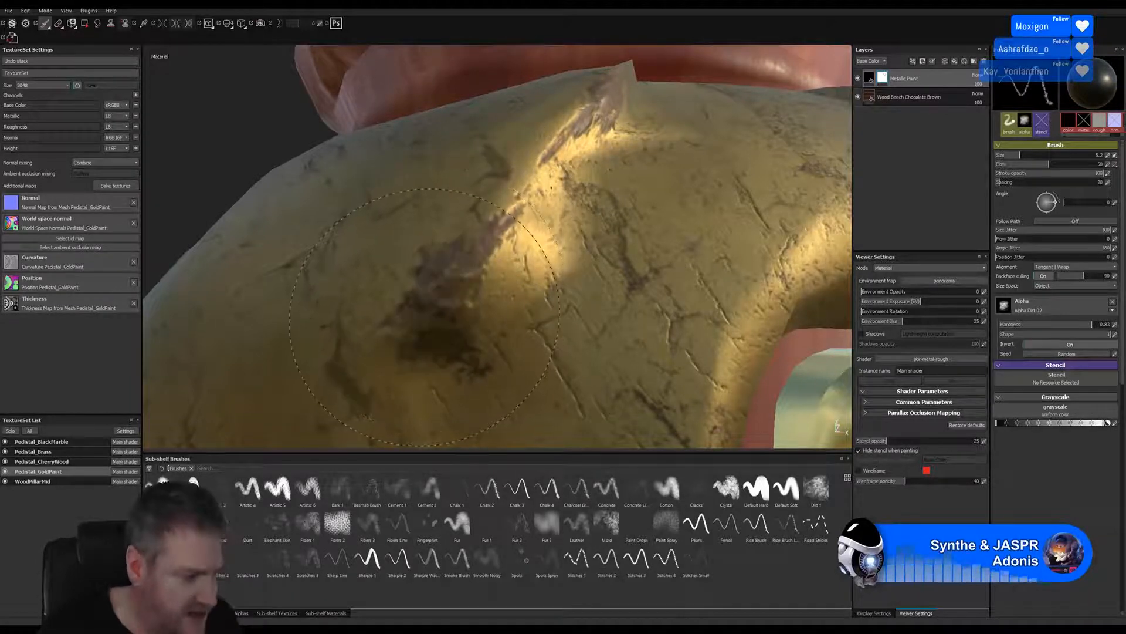
pyautogui.moveTo(466, 300)
pyautogui.keyDown('alt'); pyautogui.mouseDown(button='right')
pyautogui.moveTo(484, 269)
pyautogui.moveTo(473, 272)
pyautogui.mouseUp(button='right'); pyautogui.keyUp('alt')
pyautogui.moveTo(465, 288)
pyautogui.keyDown('alt'); pyautogui.mouseDown()
pyautogui.moveTo(482, 243)
pyautogui.moveTo(474, 200)
pyautogui.mouseUp(); pyautogui.keyUp('alt')
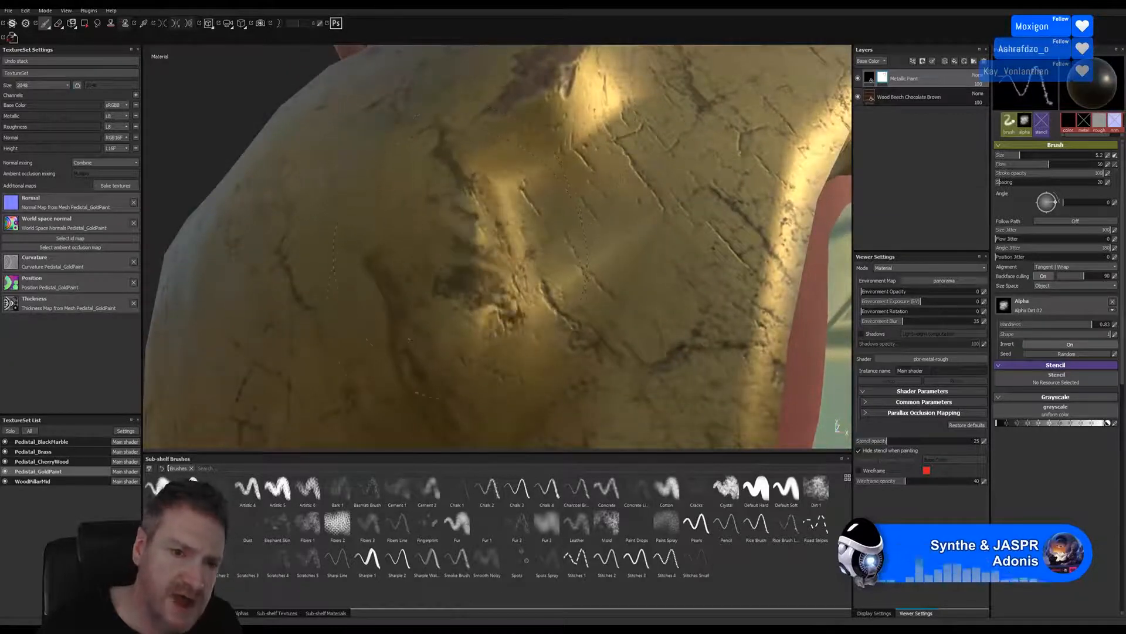
pyautogui.moveTo(459, 226)
pyautogui.mouseDown()
pyautogui.moveTo(459, 205)
pyautogui.moveTo(470, 267)
pyautogui.moveTo(464, 257)
pyautogui.mouseUp()
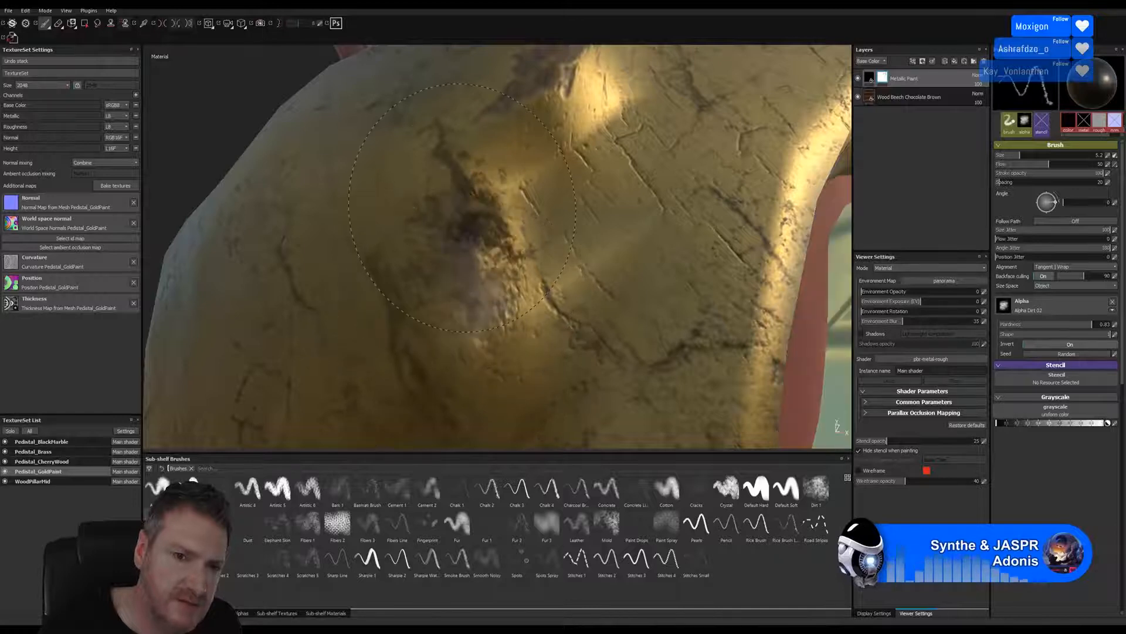
pyautogui.moveTo(462, 208); pyautogui.dragTo(464, 238)
pyautogui.moveTo(458, 194); pyautogui.dragTo(492, 265)
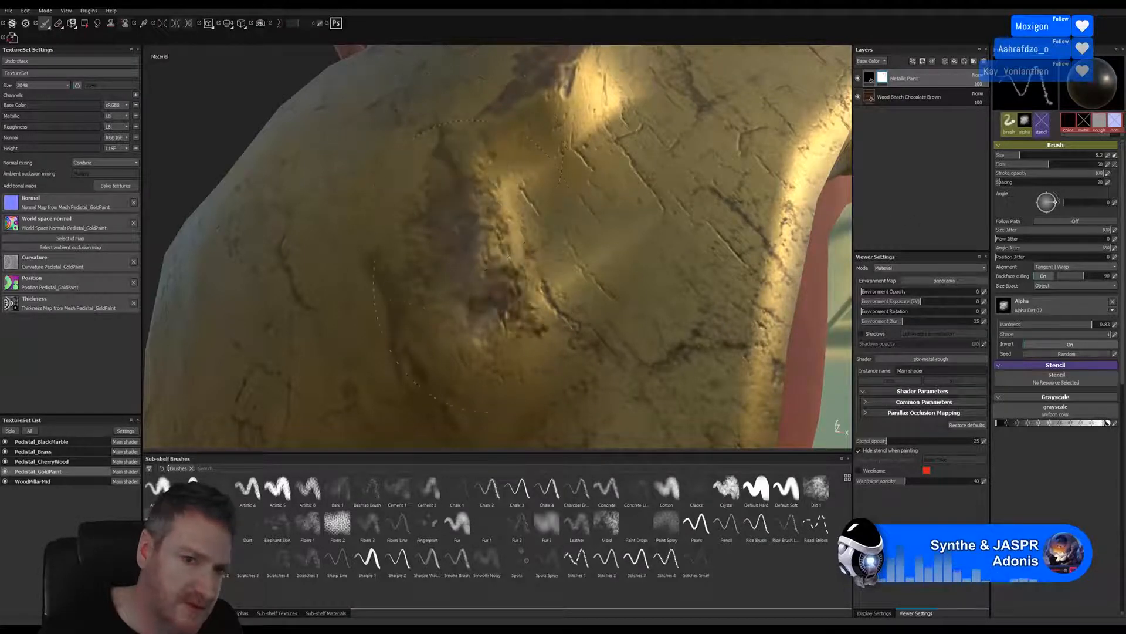
pyautogui.moveTo(651, 194)
pyautogui.mouseDown()
pyautogui.moveTo(669, 232)
pyautogui.moveTo(665, 219)
pyautogui.mouseUp()
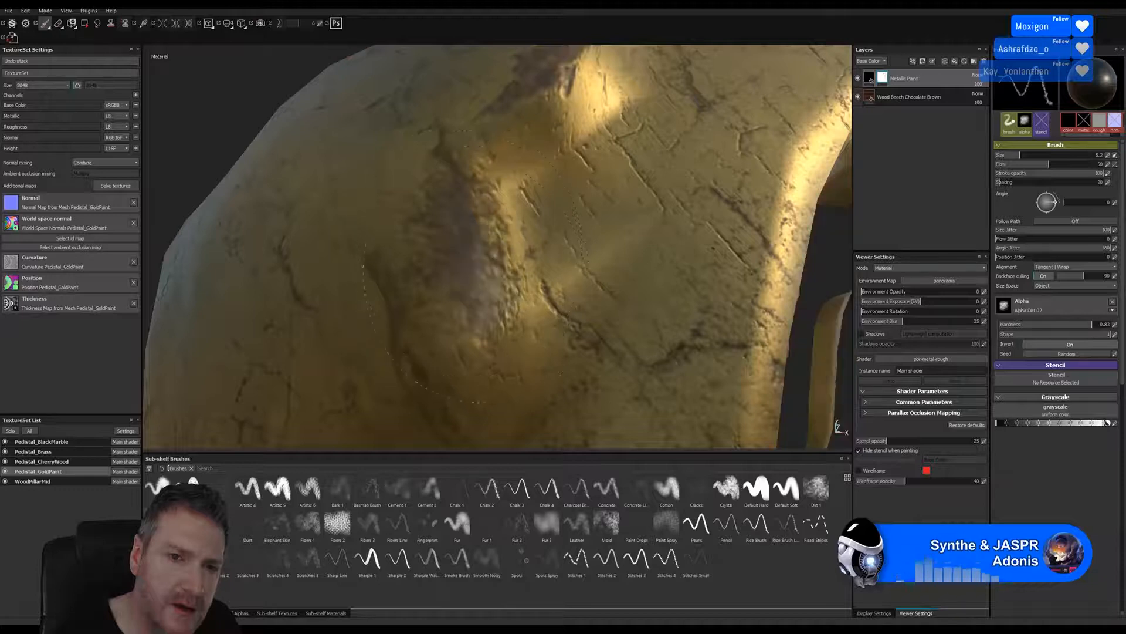
pyautogui.moveTo(478, 225); pyautogui.dragTo(463, 201)
pyautogui.moveTo(463, 201); pyautogui.dragTo(462, 182)
pyautogui.moveTo(464, 237); pyautogui.dragTo(466, 283)
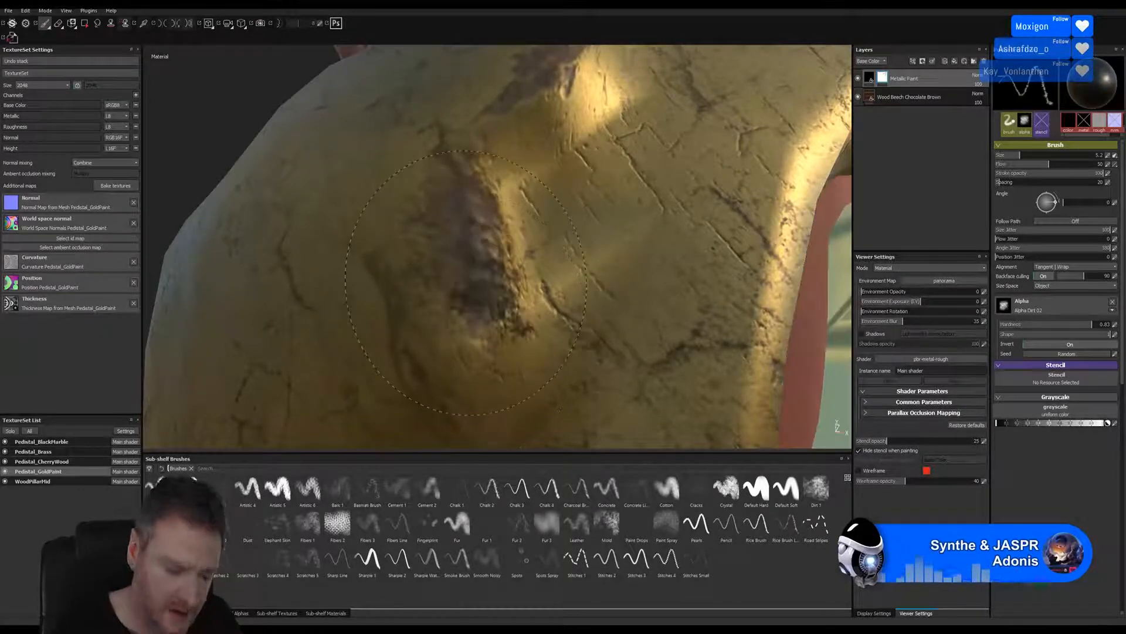
# - Toggle isolation of the gold paint texture set on and off to compare the worn ornament alone and with the pedestal
pyautogui.keyDown('alt'); pyautogui.moveTo(626, 247); pyautogui.dragTo(376, 311, button='right'); pyautogui.keyUp('alt')
pyautogui.keyDown('alt'); pyautogui.moveTo(561, 270); pyautogui.dragTo(393, 317, button='right'); pyautogui.keyUp('alt')
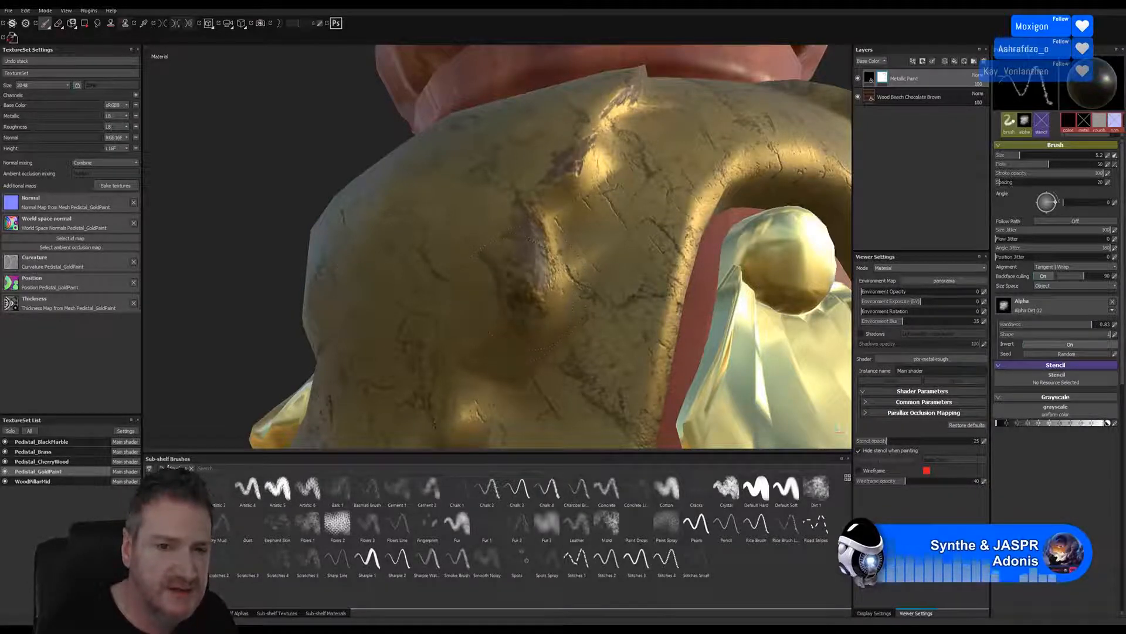
pyautogui.hotkey('alt', 'q')
pyautogui.hotkey('alt', 'q')
pyautogui.hotkey('alt', 'q')
pyautogui.hotkey('alt', 'q')
pyautogui.hotkey('alt', 'q')
pyautogui.hotkey('alt', 'q')
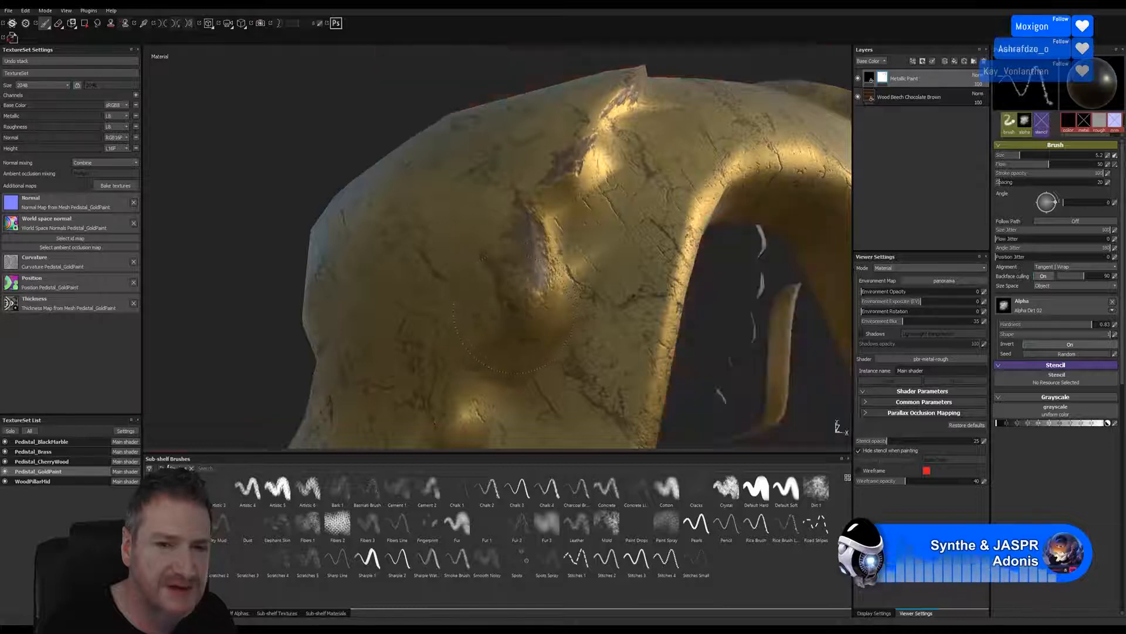
pyautogui.hotkey('alt', 'q')
pyautogui.hotkey('alt', 'q')
pyautogui.hotkey('alt', 'q')
pyautogui.hotkey('alt', 'q')
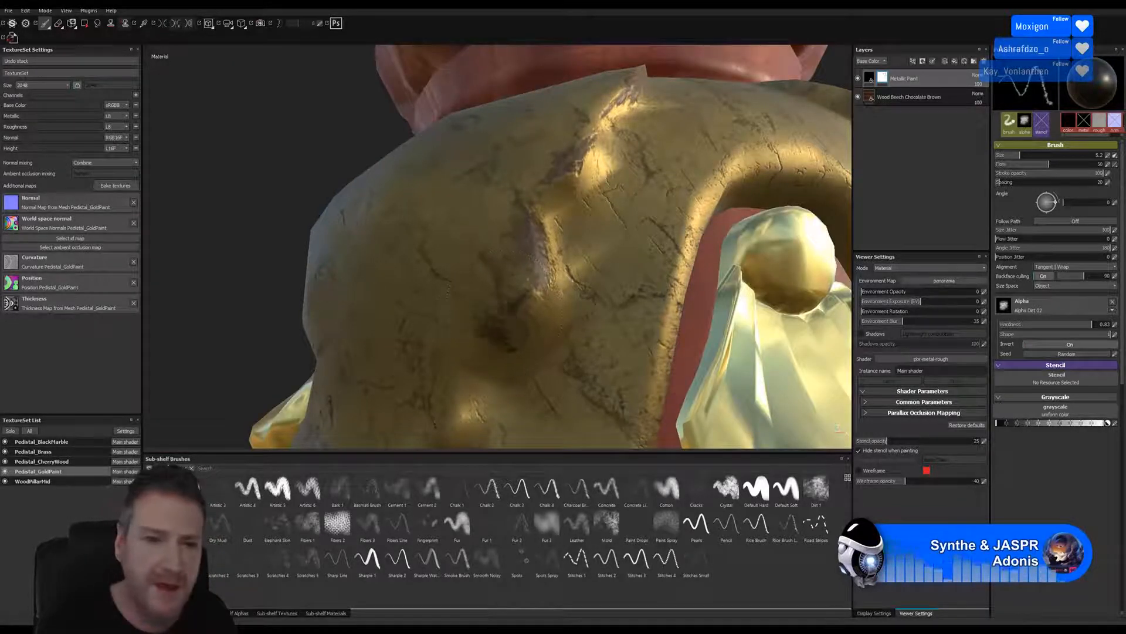
pyautogui.hotkey('alt', 'q')
pyautogui.hotkey('alt', 'q')
pyautogui.hotkey('alt', 'q')
pyautogui.hotkey('alt', 'q')
pyautogui.hotkey('alt', 'q')
pyautogui.hotkey('alt', 'q')
pyautogui.hotkey('alt', 'q')
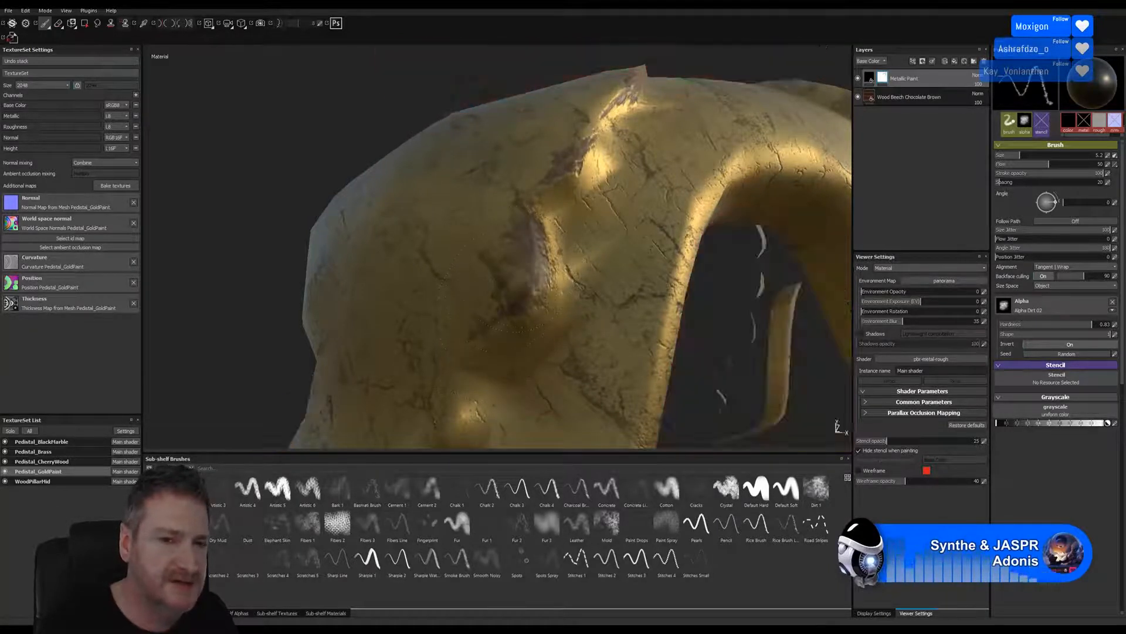
pyautogui.hotkey('alt', 'q')
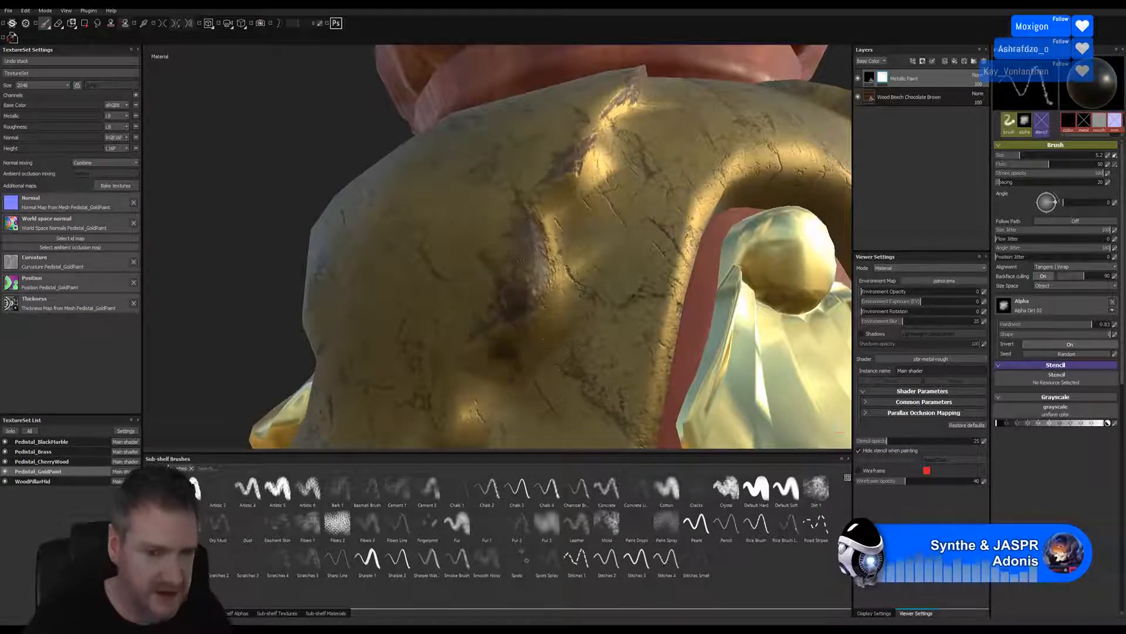
# - Examine the worn gold ornament from a distance against the whole pedestal, then up close
pyautogui.keyDown('alt'); pyautogui.moveTo(666, 293); pyautogui.dragTo(417, 326, button='right'); pyautogui.keyUp('alt')
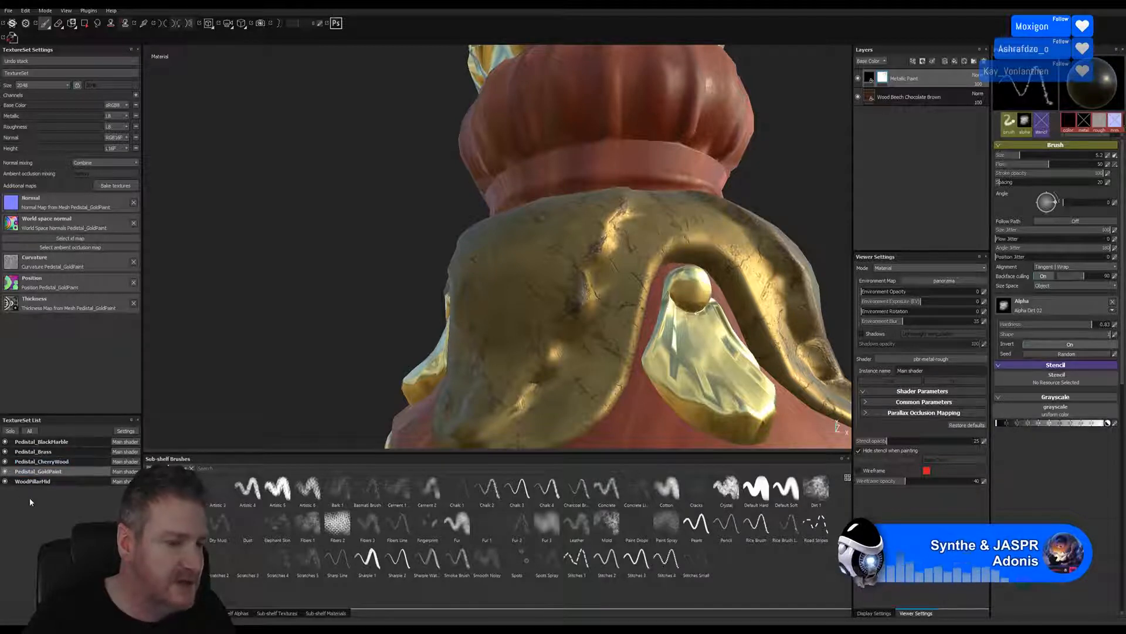
pyautogui.scroll(-5, 307, 267)
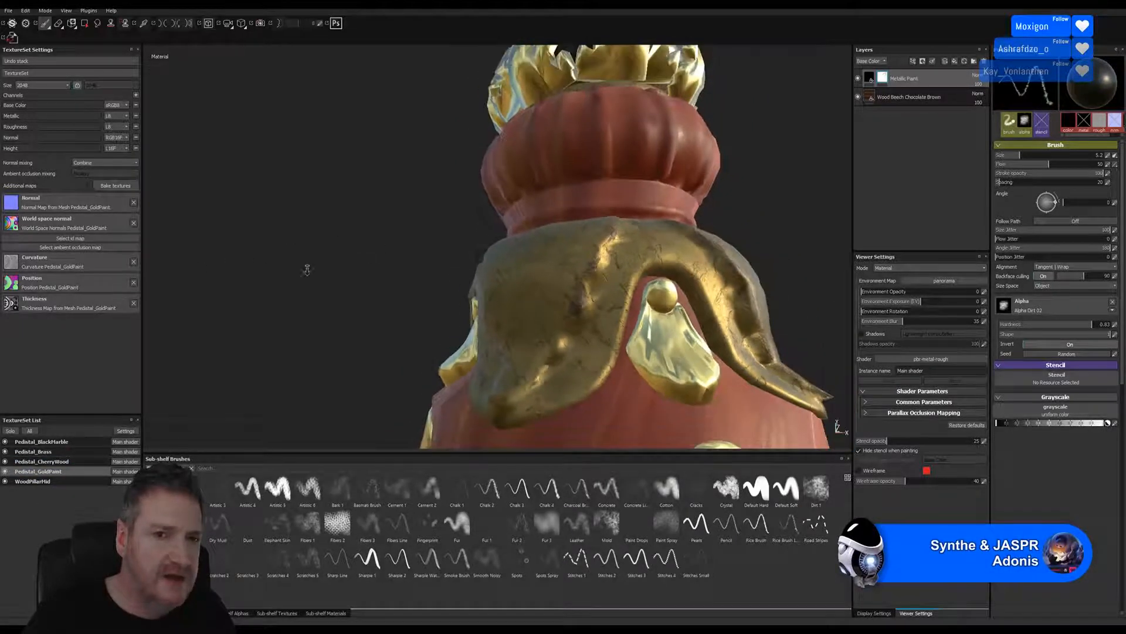
pyautogui.scroll(-5, 365, 297)
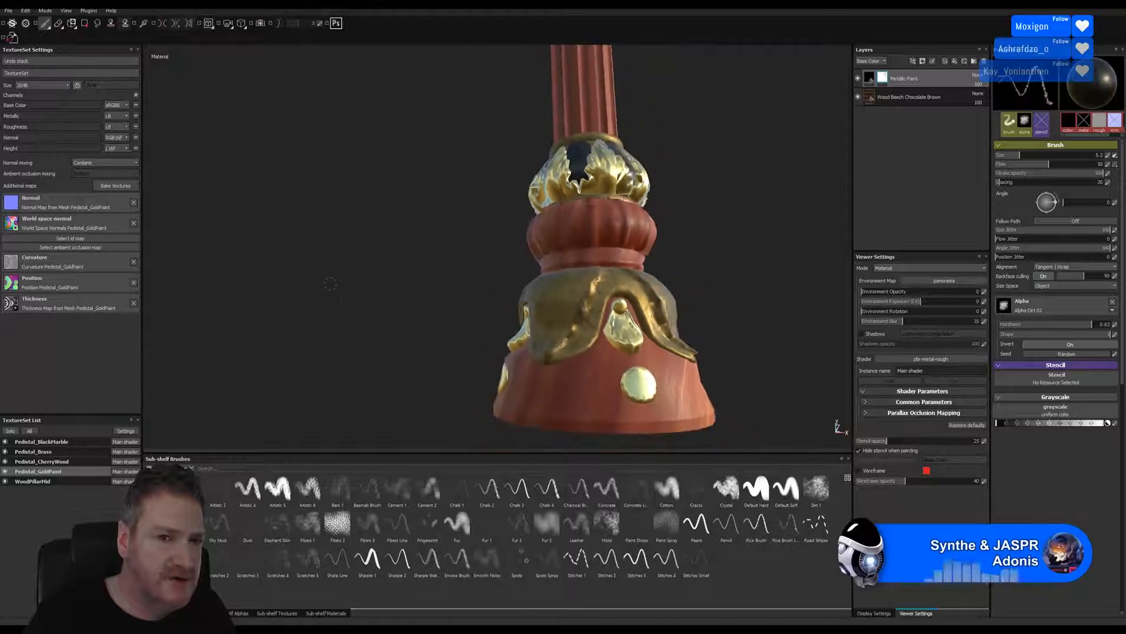
pyautogui.moveTo(489, 156); pyautogui.dragTo(245, 289, button='middle')
pyautogui.keyDown('alt'); pyautogui.moveTo(437, 186); pyautogui.dragTo(417, 168, button='middle'); pyautogui.keyUp('alt')
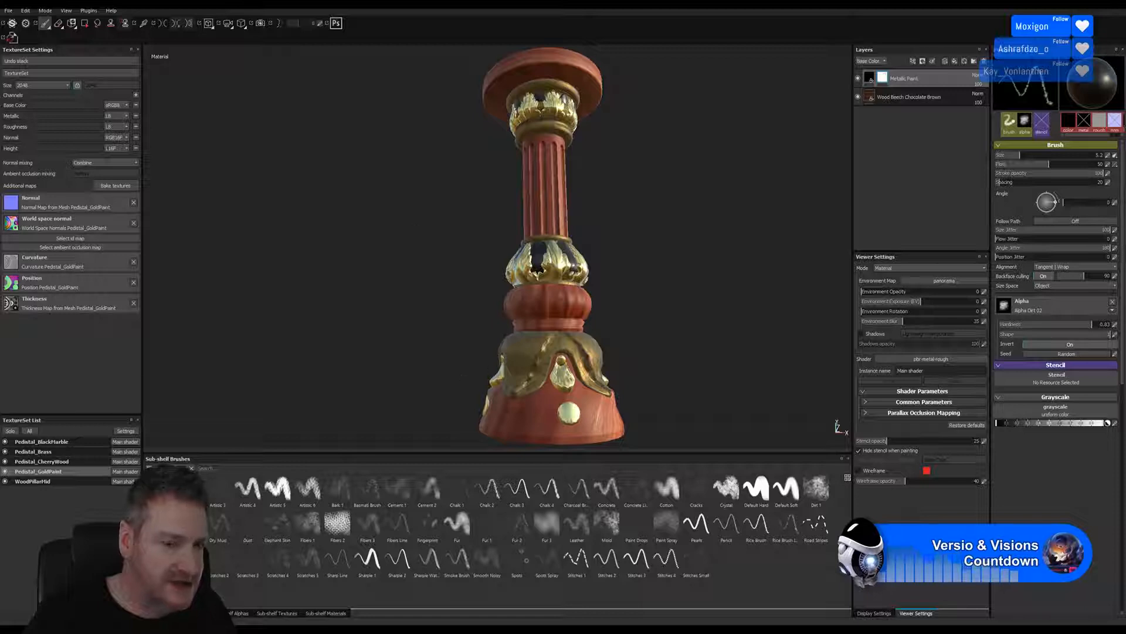
pyautogui.scroll(3, 516, 358)
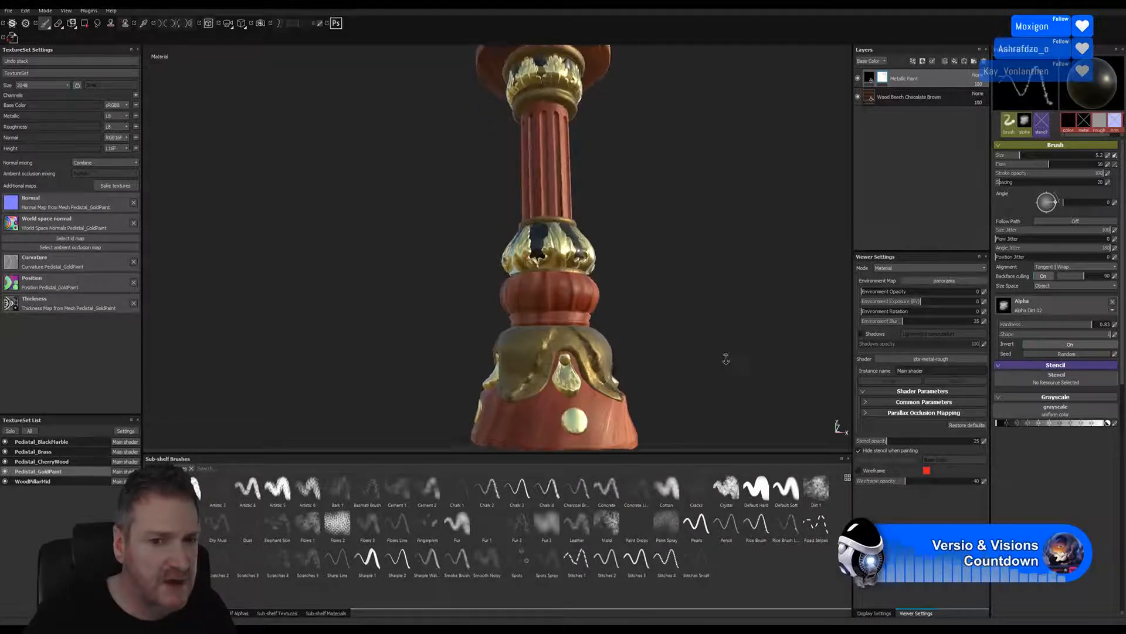
pyautogui.scroll(2, 555, 354)
pyautogui.scroll(4, 555, 355)
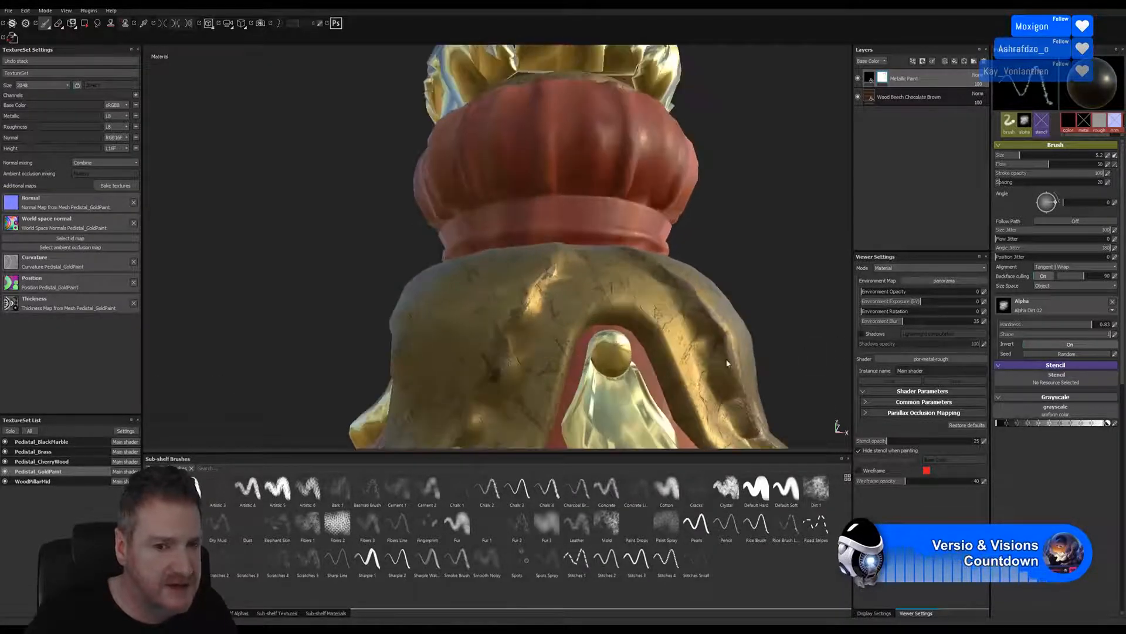
# - Paint a small worn patch on the next ridge bump below the third streak with short overlapping strokes
pyautogui.scroll(4, 552, 284)
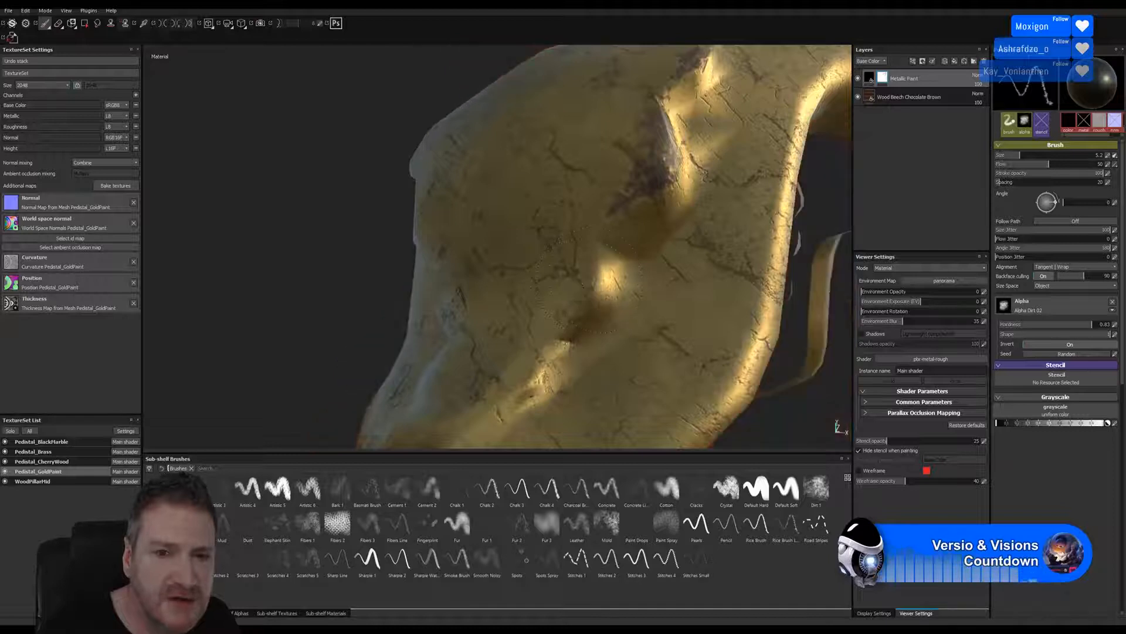
pyautogui.moveTo(590, 280)
pyautogui.mouseDown()
pyautogui.moveTo(597, 257)
pyautogui.moveTo(594, 266)
pyautogui.mouseUp()
pyautogui.moveTo(593, 273); pyautogui.dragTo(582, 308)
pyautogui.moveTo(588, 298); pyautogui.dragTo(603, 255)
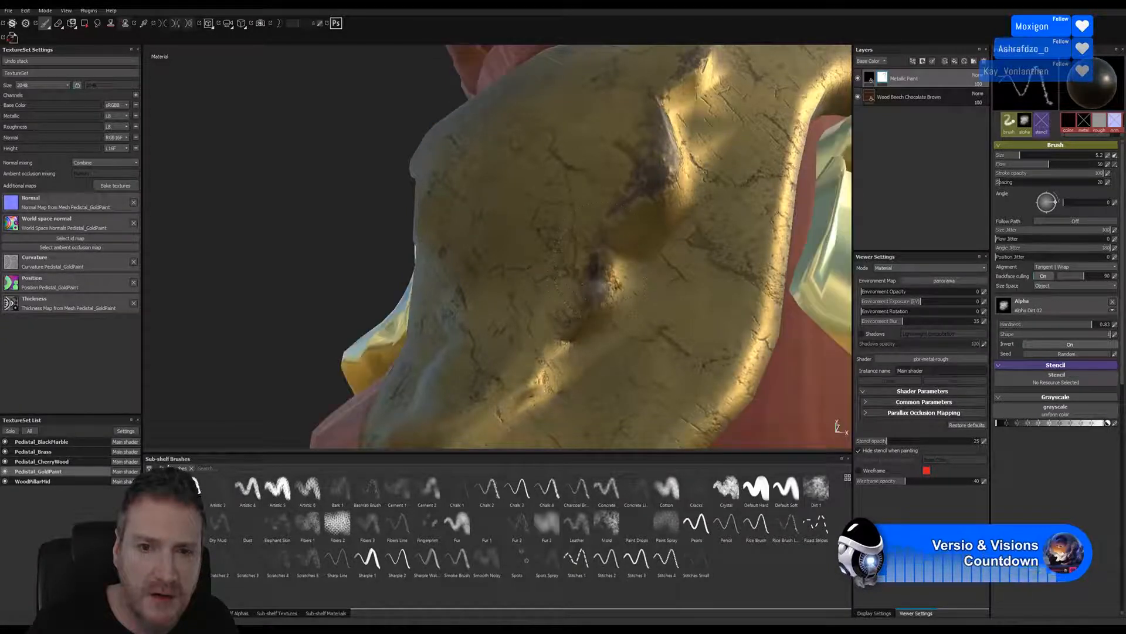
# - Paint wear along the lowest part of the ridge, towards the ornament's bottom tip
pyautogui.keyDown('alt'); pyautogui.moveTo(631, 368); pyautogui.dragTo(481, 391, button='right'); pyautogui.keyUp('alt')
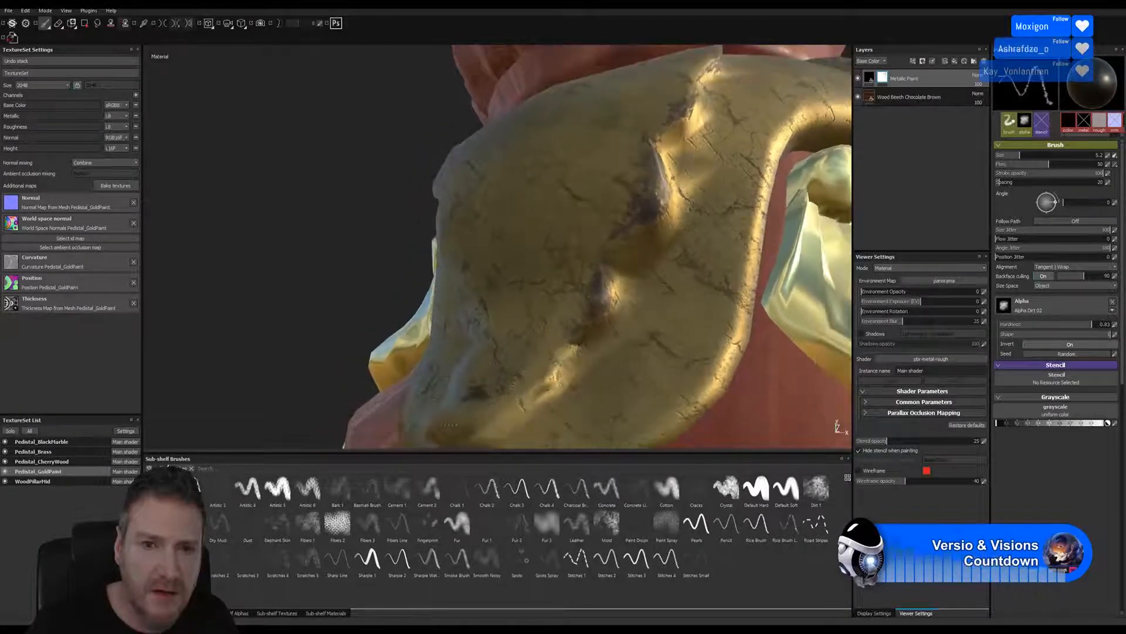
pyautogui.moveTo(559, 376)
pyautogui.keyDown('alt'); pyautogui.mouseDown(button='middle')
pyautogui.moveTo(605, 329)
pyautogui.moveTo(646, 314)
pyautogui.mouseUp(button='middle'); pyautogui.keyUp('alt')
pyautogui.moveTo(622, 326)
pyautogui.mouseDown()
pyautogui.moveTo(561, 364)
pyautogui.moveTo(544, 356)
pyautogui.moveTo(593, 361)
pyautogui.mouseUp()
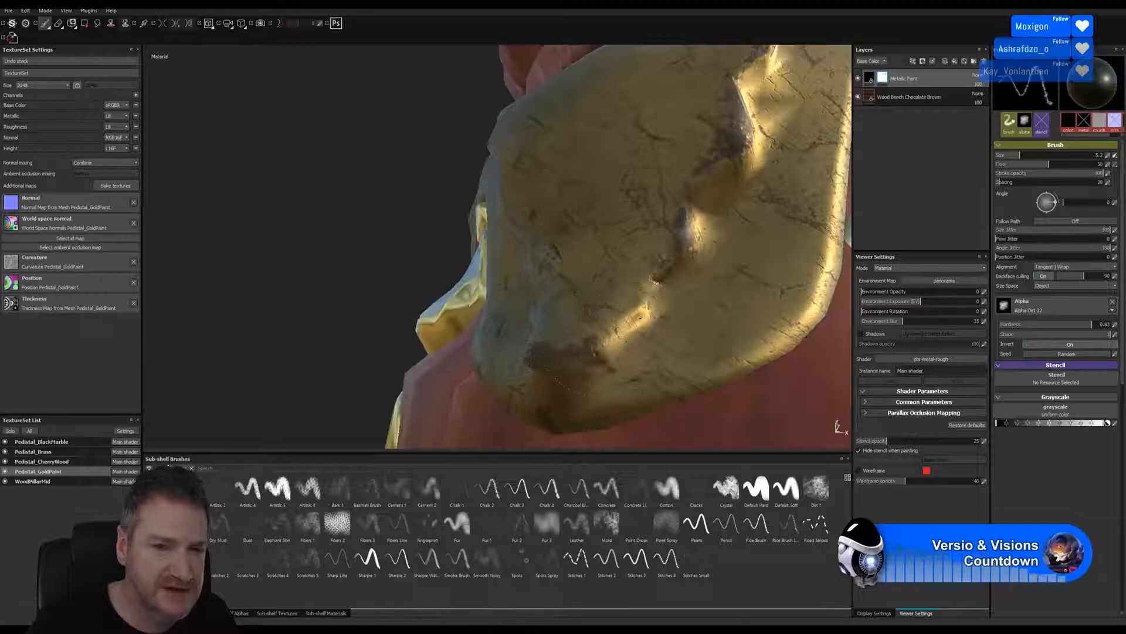
pyautogui.scroll(2, 596, 338)
pyautogui.moveTo(649, 314); pyautogui.dragTo(653, 309)
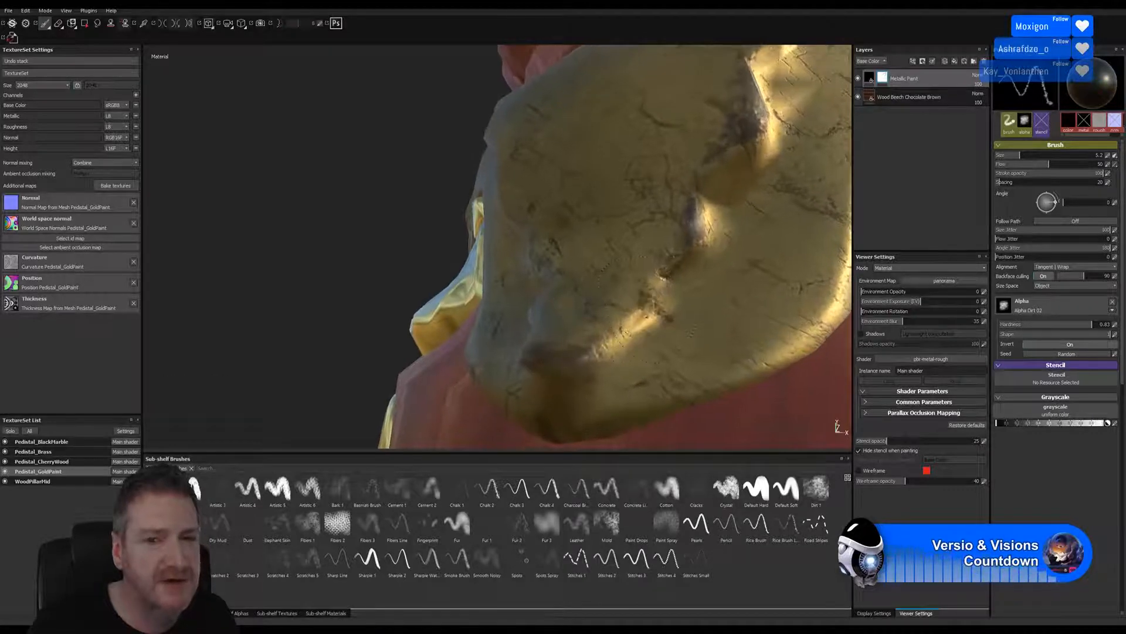
# - Paint worn patches up the ridge on the opposite side of the draped lobe, from its lower tip to the shoulder
pyautogui.keyDown('alt'); pyautogui.moveTo(640, 329); pyautogui.dragTo(665, 323, button='right'); pyautogui.keyUp('alt')
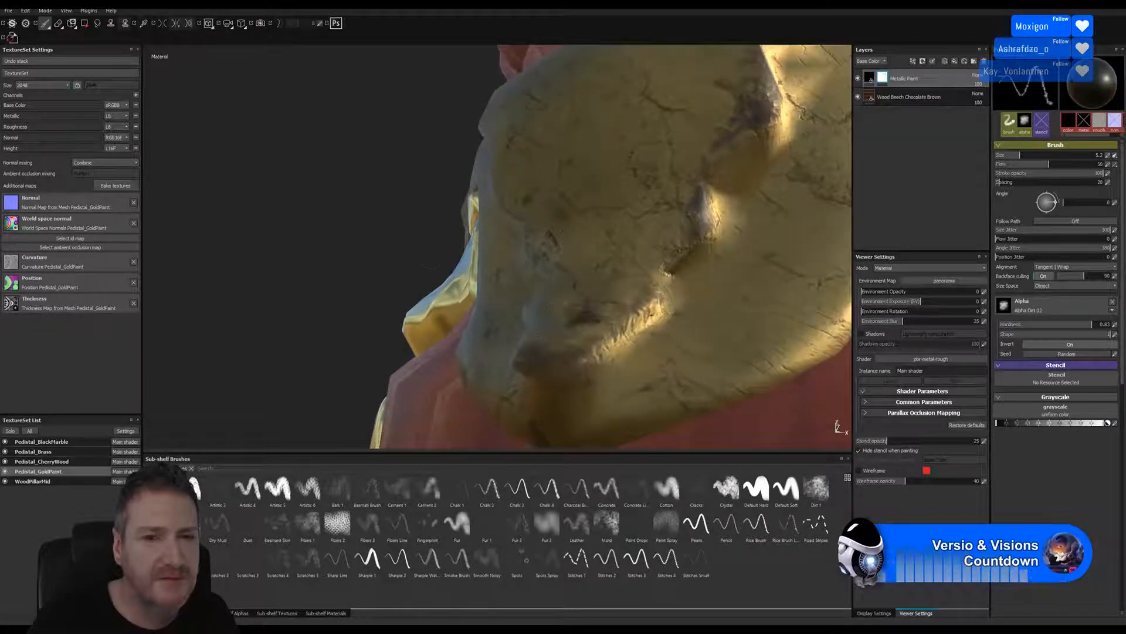
pyautogui.keyDown('alt'); pyautogui.moveTo(410, 244); pyautogui.dragTo(650, 264); pyautogui.keyUp('alt')
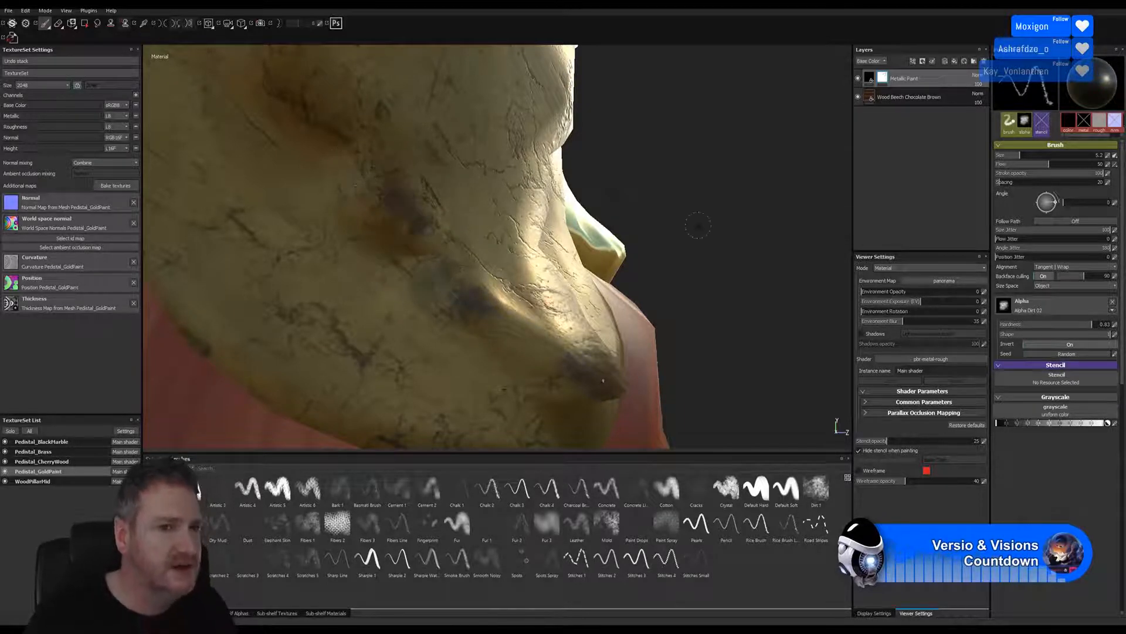
pyautogui.keyDown('alt'); pyautogui.moveTo(630, 187); pyautogui.dragTo(708, 209); pyautogui.keyUp('alt')
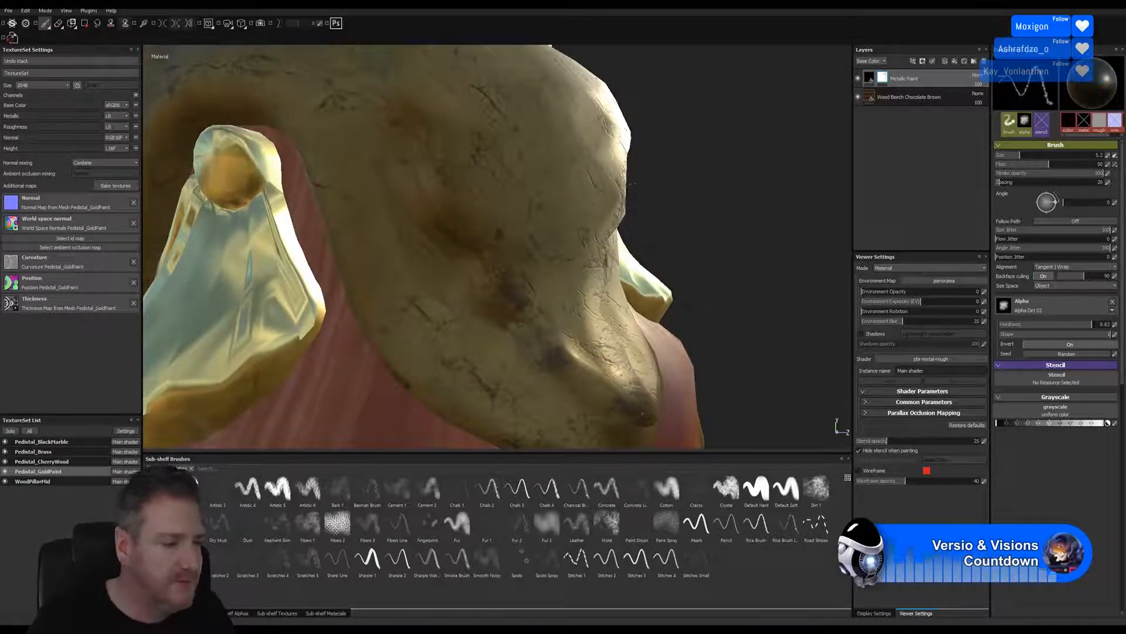
pyautogui.keyDown('alt'); pyautogui.moveTo(711, 162); pyautogui.dragTo(777, 302); pyautogui.keyUp('alt')
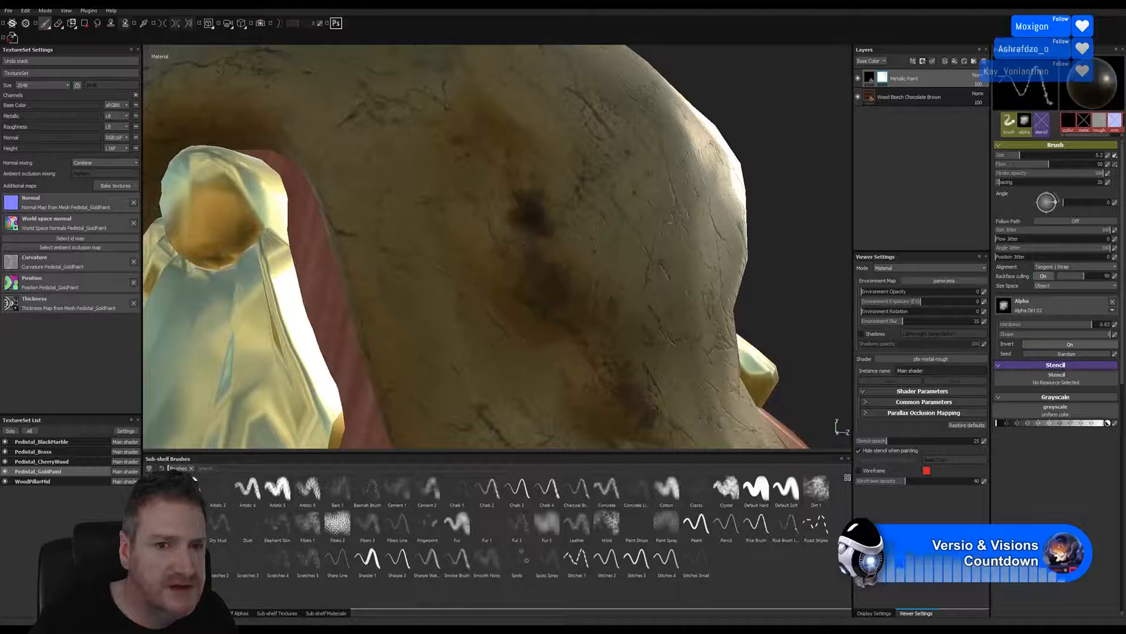
pyautogui.keyDown('alt'); pyautogui.moveTo(645, 226); pyautogui.dragTo(528, 242); pyautogui.keyUp('alt')
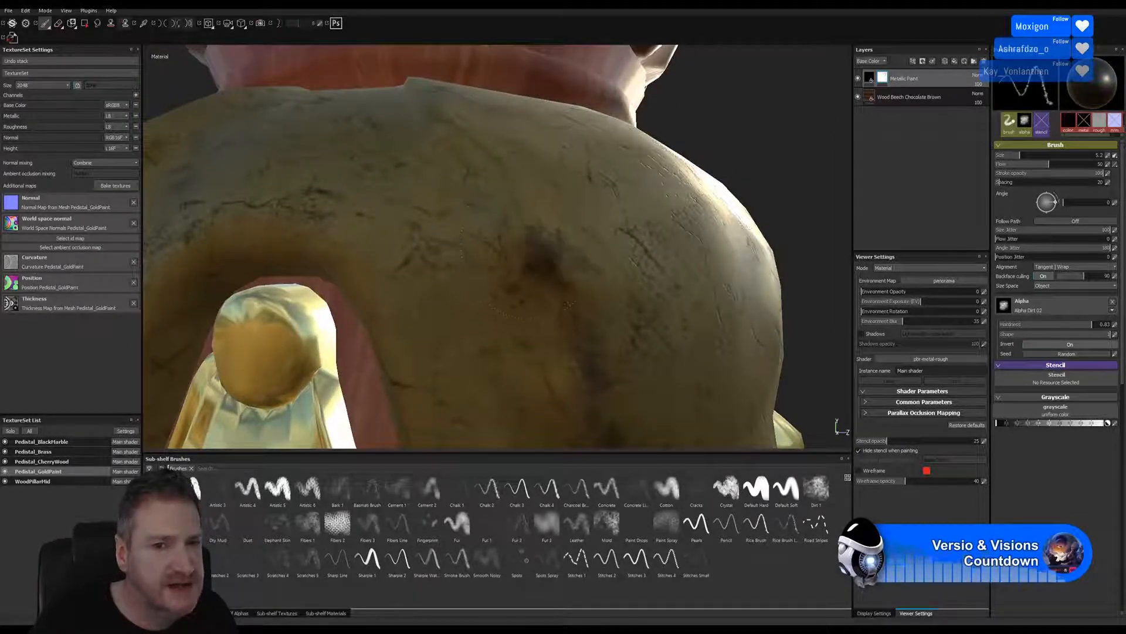
pyautogui.moveTo(628, 232)
pyautogui.keyDown('alt'); pyautogui.mouseDown()
pyautogui.moveTo(773, 187)
pyautogui.moveTo(755, 156)
pyautogui.moveTo(680, 158)
pyautogui.mouseUp(); pyautogui.keyUp('alt')
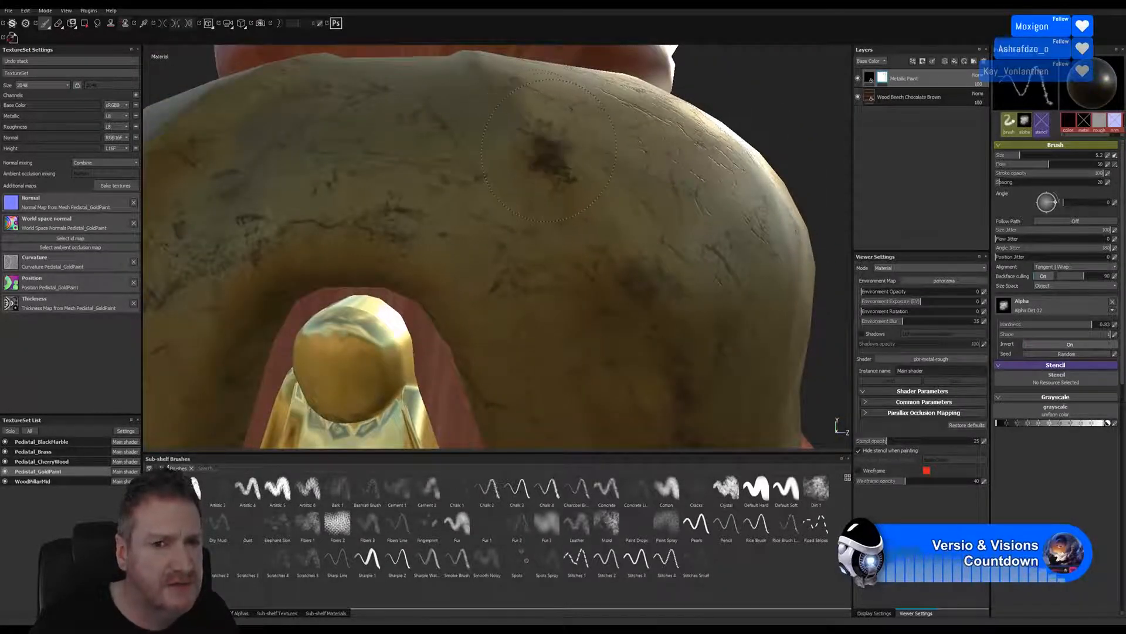
pyautogui.moveTo(561, 189); pyautogui.dragTo(580, 202)
pyautogui.moveTo(550, 154)
pyautogui.mouseDown()
pyautogui.moveTo(525, 128)
pyautogui.moveTo(599, 203)
pyautogui.mouseUp()
# - Dab wear onto the top of the neighbouring shoulder's ridge, from just below the red collar down along its crest
pyautogui.keyDown('alt'); pyautogui.moveTo(697, 170); pyautogui.dragTo(724, 405, button='middle'); pyautogui.keyUp('alt')
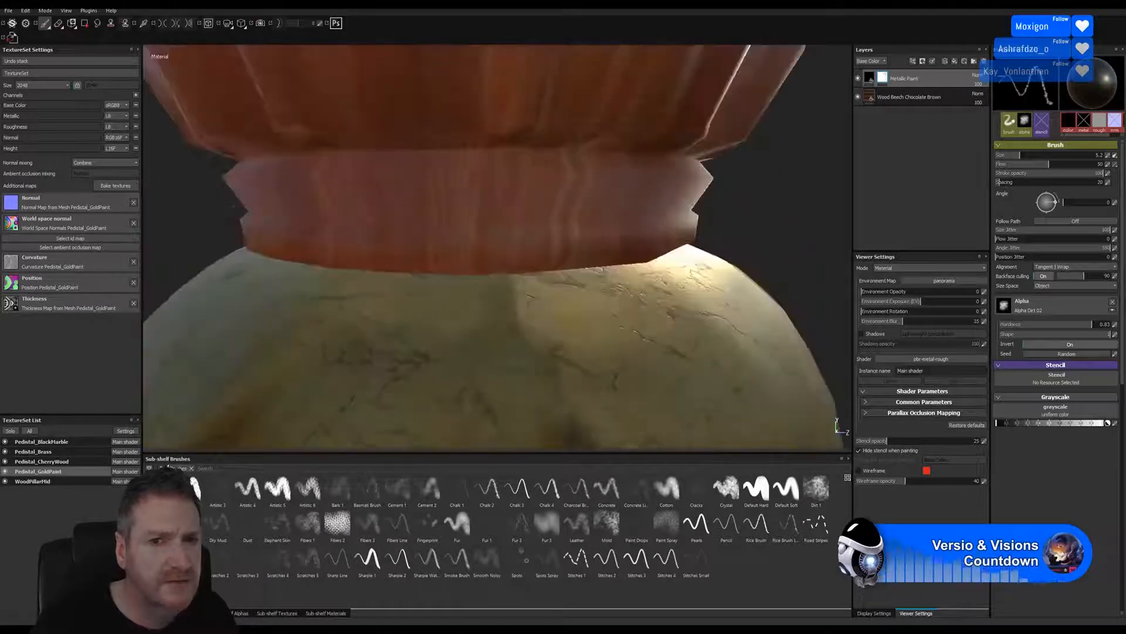
pyautogui.keyDown('alt'); pyautogui.moveTo(780, 256); pyautogui.dragTo(528, 252, button='right'); pyautogui.keyUp('alt')
pyautogui.keyDown('alt'); pyautogui.moveTo(528, 252); pyautogui.dragTo(607, 129, button='middle'); pyautogui.keyUp('alt')
pyautogui.moveTo(607, 194)
pyautogui.keyDown('alt'); pyautogui.mouseDown(button='right')
pyautogui.moveTo(606, 243)
pyautogui.moveTo(733, 229)
pyautogui.mouseUp(button='right'); pyautogui.keyUp('alt')
pyautogui.keyDown('alt'); pyautogui.moveTo(734, 228); pyautogui.dragTo(807, 219, button='middle'); pyautogui.keyUp('alt')
pyautogui.keyDown('alt'); pyautogui.moveTo(628, 194); pyautogui.dragTo(553, 364); pyautogui.keyUp('alt')
pyautogui.keyDown('alt'); pyautogui.moveTo(542, 299); pyautogui.dragTo(604, 264, button='right'); pyautogui.keyUp('alt')
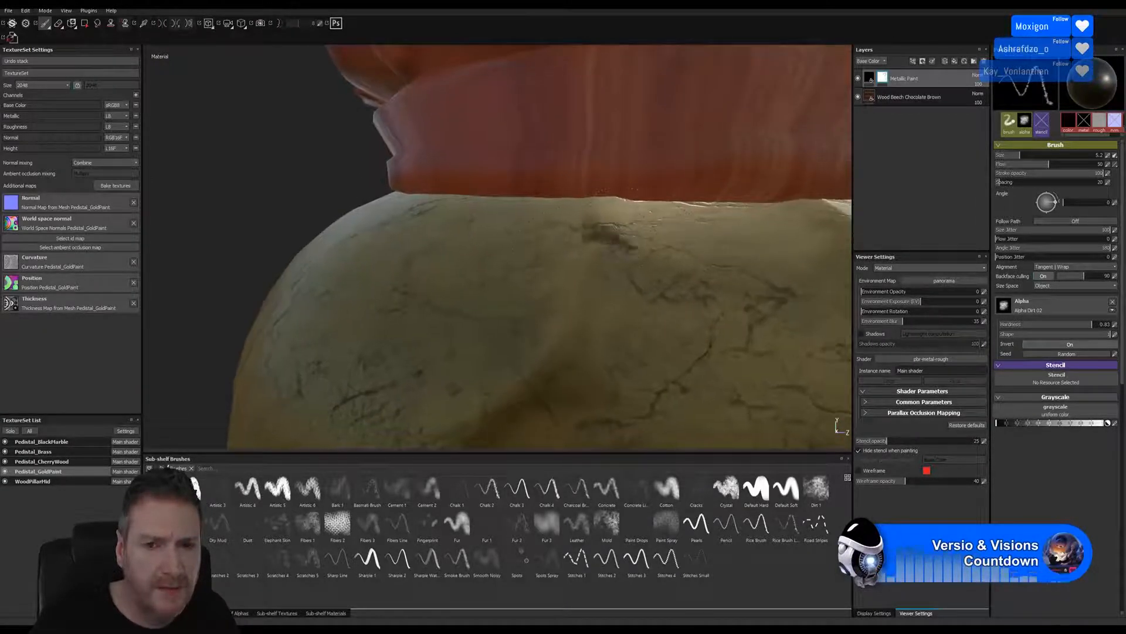
pyautogui.click(598, 256)
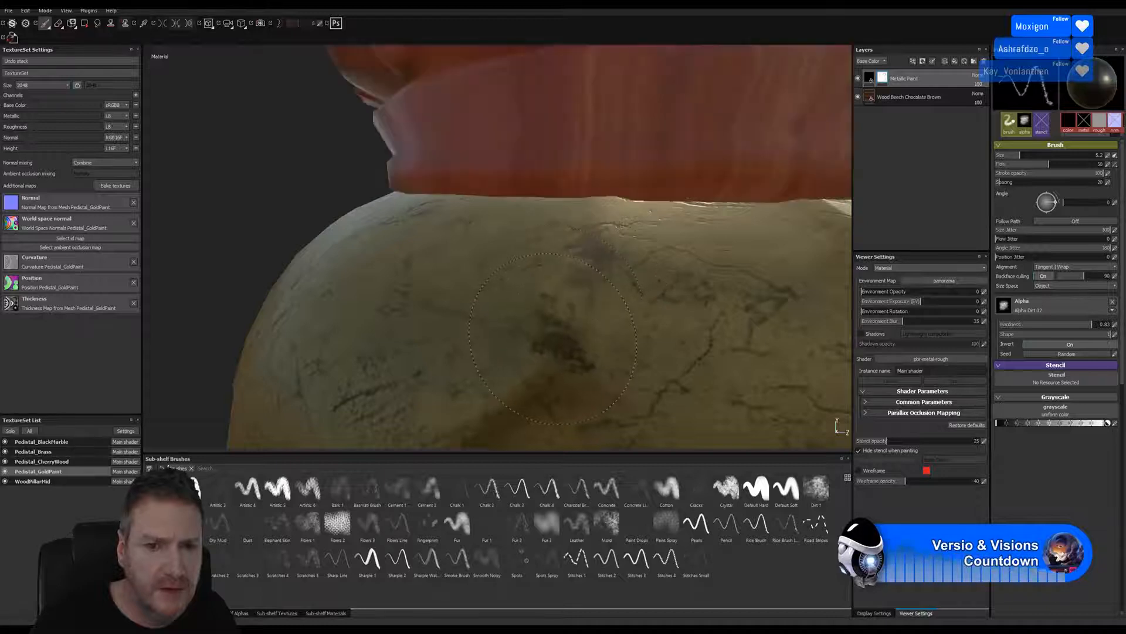
pyautogui.click(562, 341)
pyautogui.click(531, 388)
pyautogui.hotkey('alt', 'q')
pyautogui.click(531, 378)
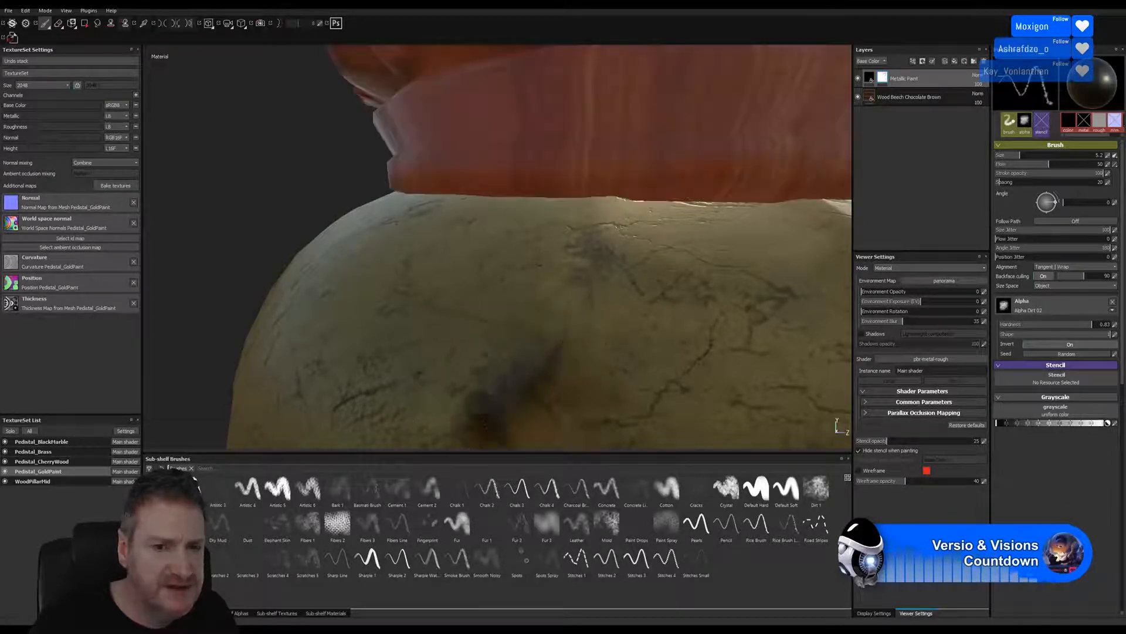
# - Continue the worn streak from the shoulder's crest down the upper ridge of the draped lobe
pyautogui.keyDown('alt'); pyautogui.moveTo(596, 364); pyautogui.dragTo(637, 229, button='middle'); pyautogui.keyUp('alt')
pyautogui.click(585, 299)
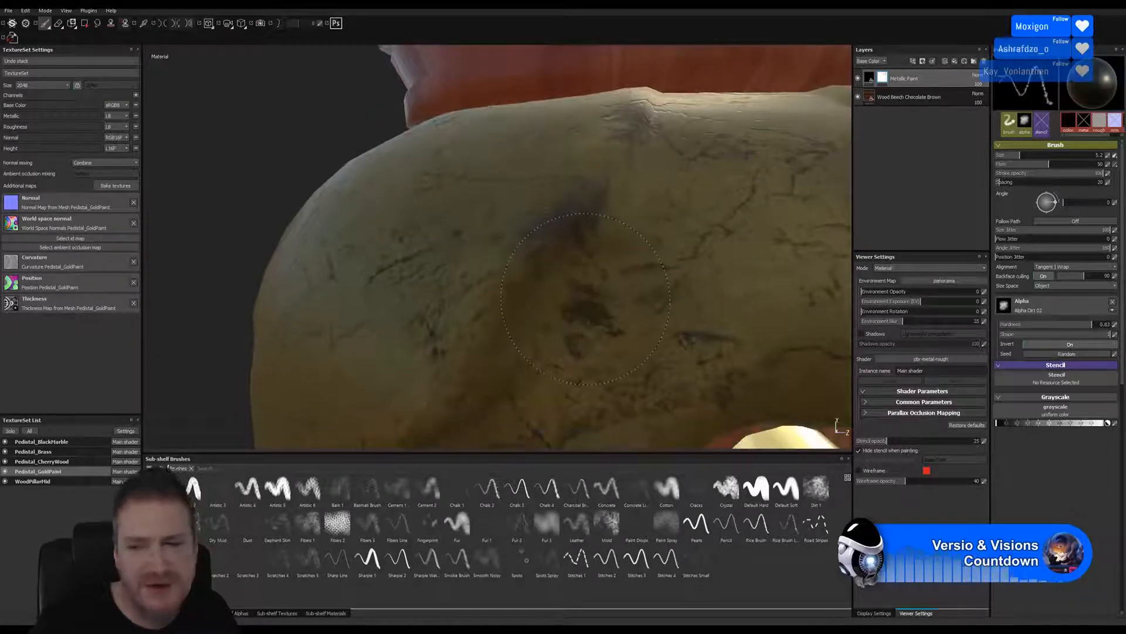
pyautogui.click(648, 303)
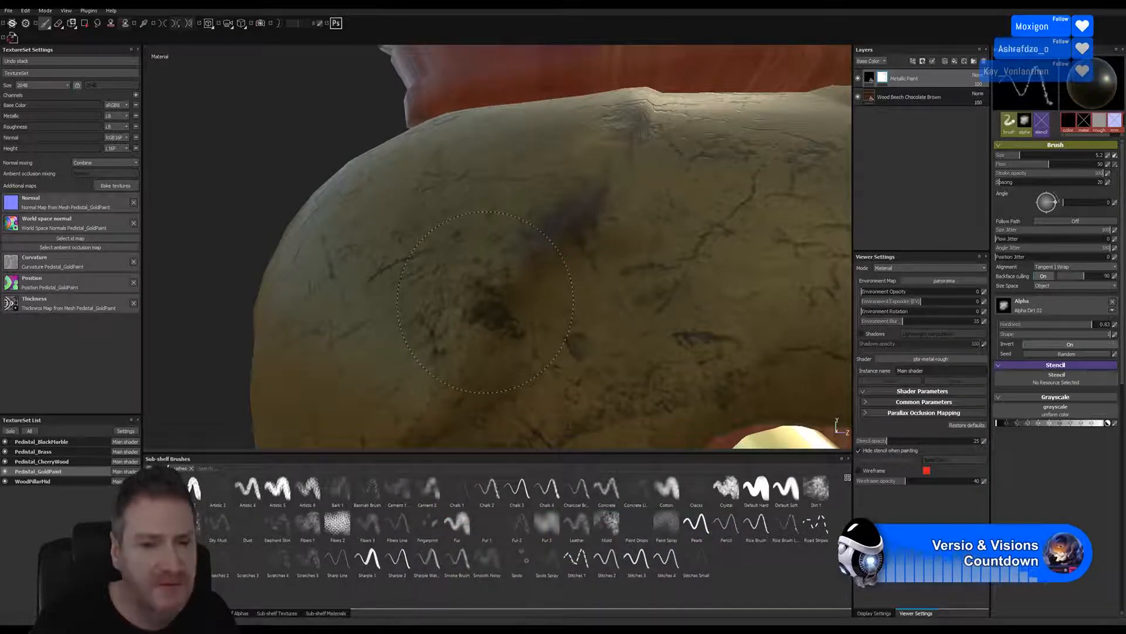
pyautogui.keyDown('alt'); pyautogui.moveTo(308, 155); pyautogui.dragTo(320, 100); pyautogui.keyUp('alt')
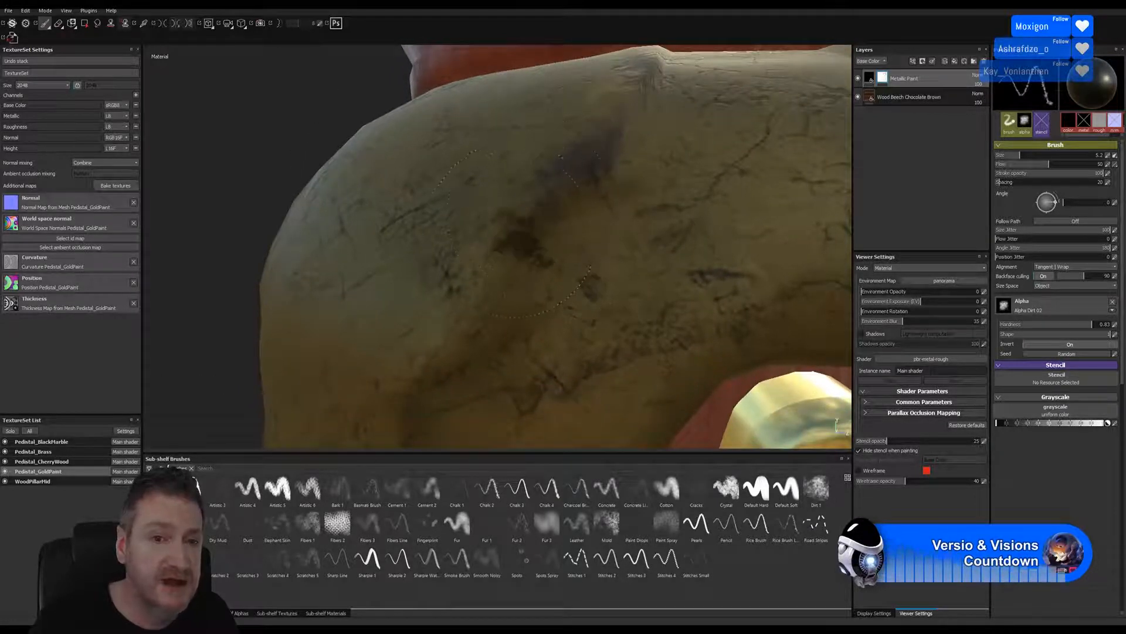
pyautogui.hotkey('alt', 'q')
pyautogui.hotkey('alt', 'q')
pyautogui.hotkey('alt', 'q')
pyautogui.hotkey('alt', 'q')
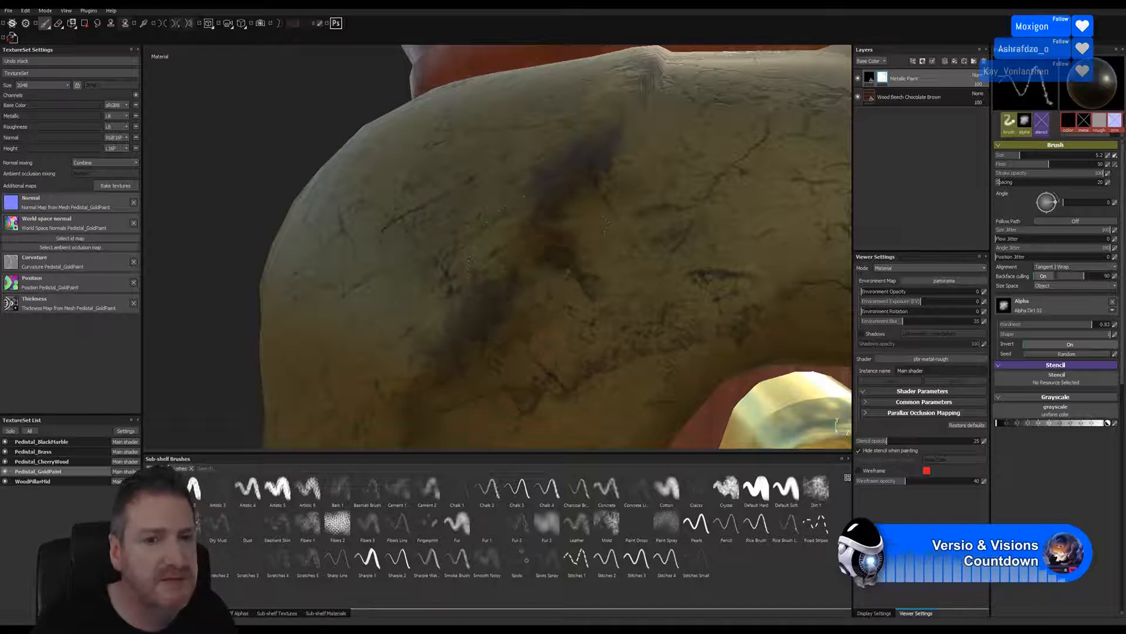
# - Paint wear down the lower part of the same ridge to the small fold at the lobe's tip
pyautogui.moveTo(371, 106)
pyautogui.keyDown('alt'); pyautogui.mouseDown()
pyautogui.moveTo(382, 85)
pyautogui.moveTo(427, 146)
pyautogui.mouseUp(); pyautogui.keyUp('alt')
pyautogui.moveTo(461, 261)
pyautogui.keyDown('alt'); pyautogui.mouseDown(button='middle')
pyautogui.moveTo(489, 171)
pyautogui.moveTo(487, 130)
pyautogui.mouseUp(button='middle'); pyautogui.keyUp('alt')
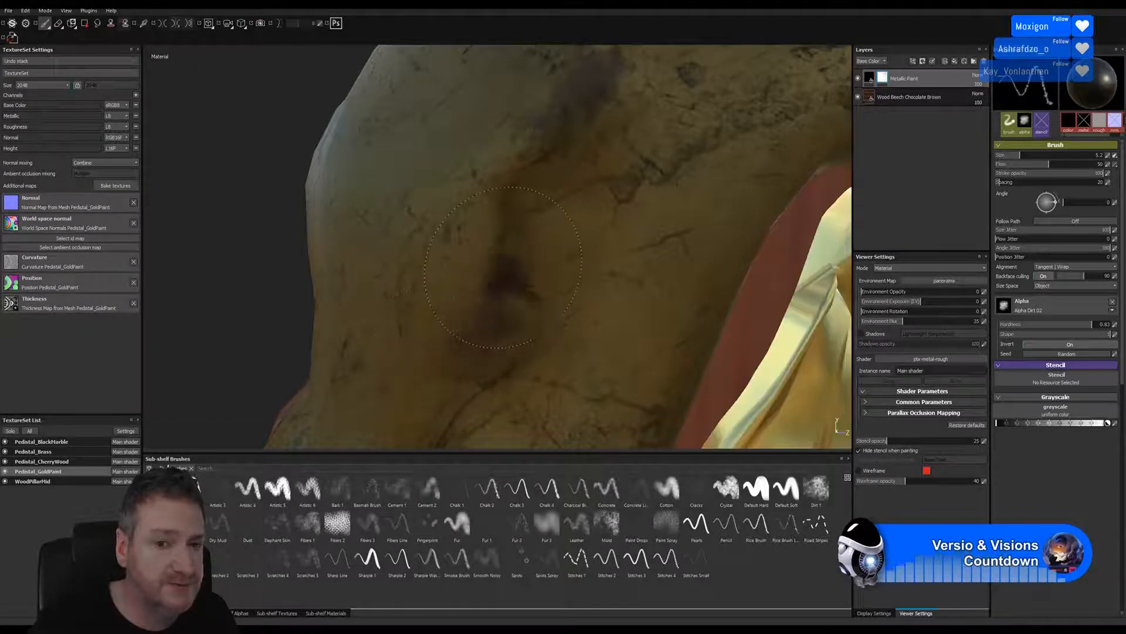
pyautogui.keyDown('alt'); pyautogui.moveTo(505, 332); pyautogui.dragTo(636, 200); pyautogui.keyUp('alt')
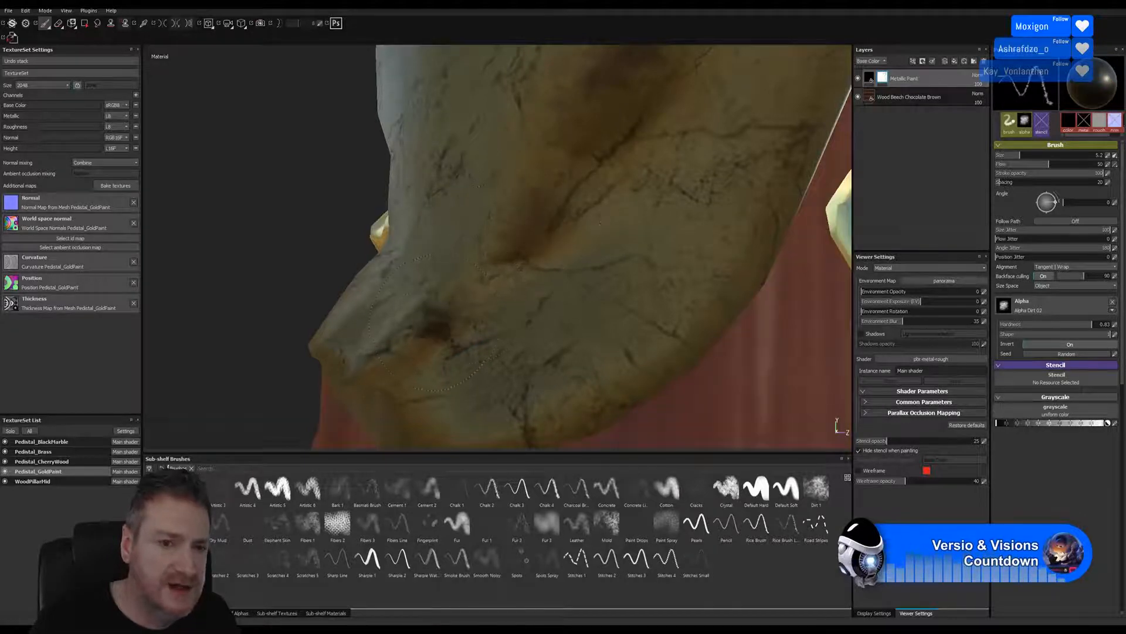
pyautogui.moveTo(386, 347); pyautogui.dragTo(368, 368)
# - Paint wear across the raised fold at the lobe's bottom tip and around onto its opposite side
pyautogui.keyDown('alt'); pyautogui.moveTo(252, 250); pyautogui.dragTo(396, 285); pyautogui.keyUp('alt')
pyautogui.keyDown('alt'); pyautogui.moveTo(484, 297); pyautogui.dragTo(285, 317, button='right'); pyautogui.keyUp('alt')
pyautogui.keyDown('alt'); pyautogui.moveTo(447, 361); pyautogui.dragTo(499, 239); pyautogui.keyUp('alt')
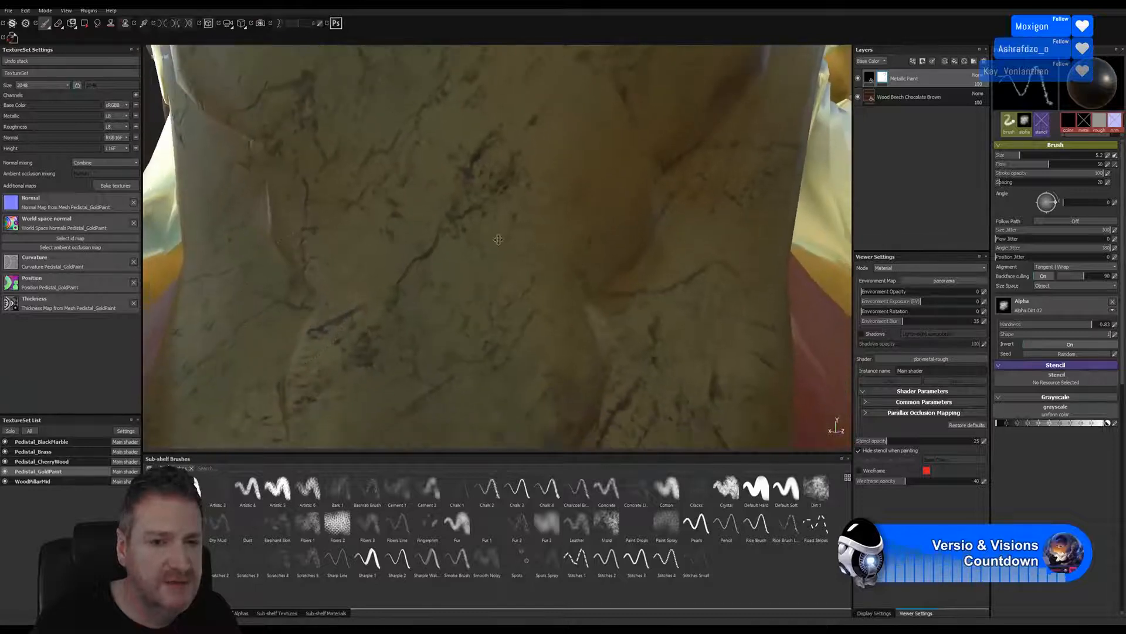
pyautogui.keyDown('alt'); pyautogui.moveTo(498, 239); pyautogui.dragTo(532, 172, button='middle'); pyautogui.keyUp('alt')
pyautogui.moveTo(578, 321); pyautogui.dragTo(549, 326)
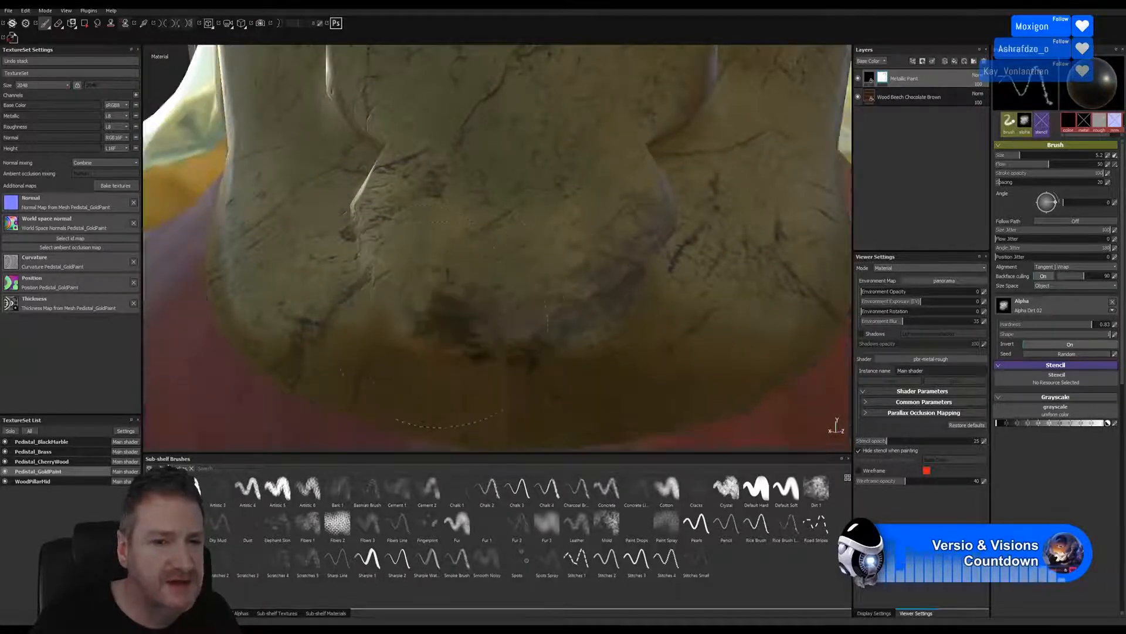
pyautogui.moveTo(448, 325)
pyautogui.mouseDown()
pyautogui.moveTo(415, 332)
pyautogui.moveTo(437, 278)
pyautogui.moveTo(589, 305)
pyautogui.mouseUp()
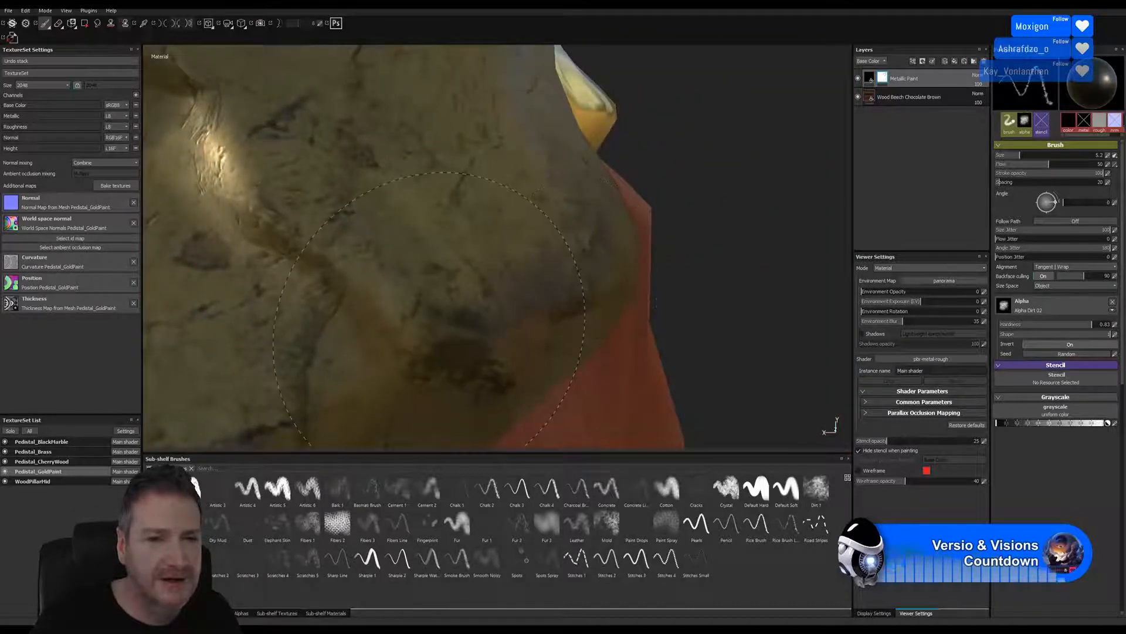
pyautogui.moveTo(358, 277); pyautogui.dragTo(289, 235)
pyautogui.moveTo(231, 180); pyautogui.dragTo(372, 290)
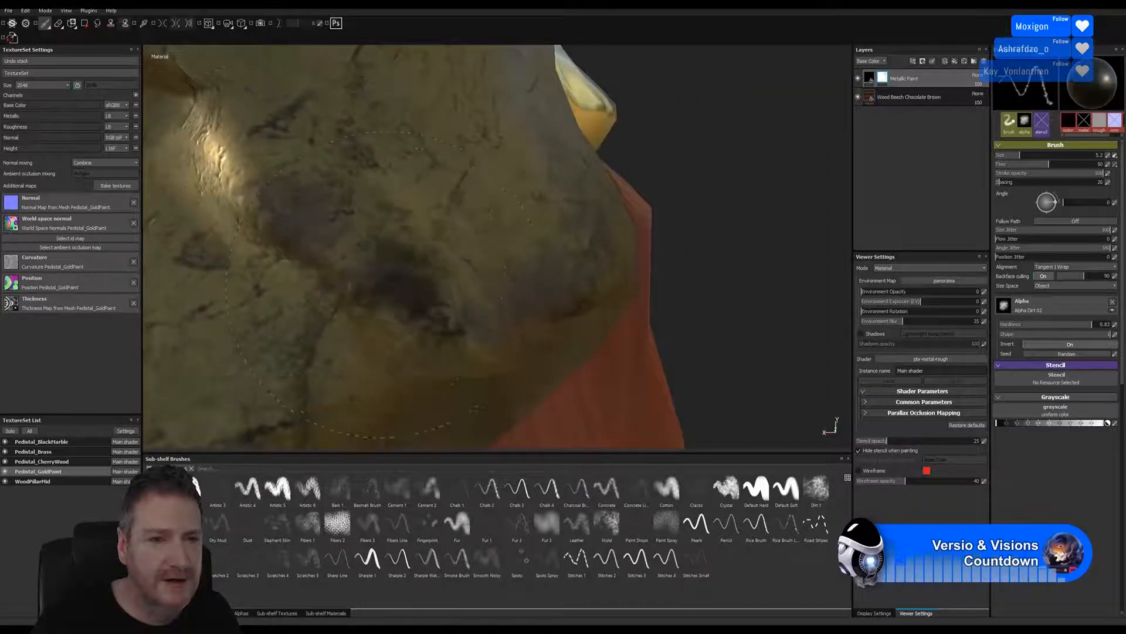
# - Dab a worn patch onto the ridge bump above the tip on the lobe's opposite side and blend it towards the tip
pyautogui.scroll(-2, 234, 176)
pyautogui.keyDown('alt'); pyautogui.moveTo(176, 194); pyautogui.dragTo(188, 254); pyautogui.keyUp('alt')
pyautogui.keyDown('alt'); pyautogui.moveTo(384, 225); pyautogui.dragTo(434, 280); pyautogui.keyUp('alt')
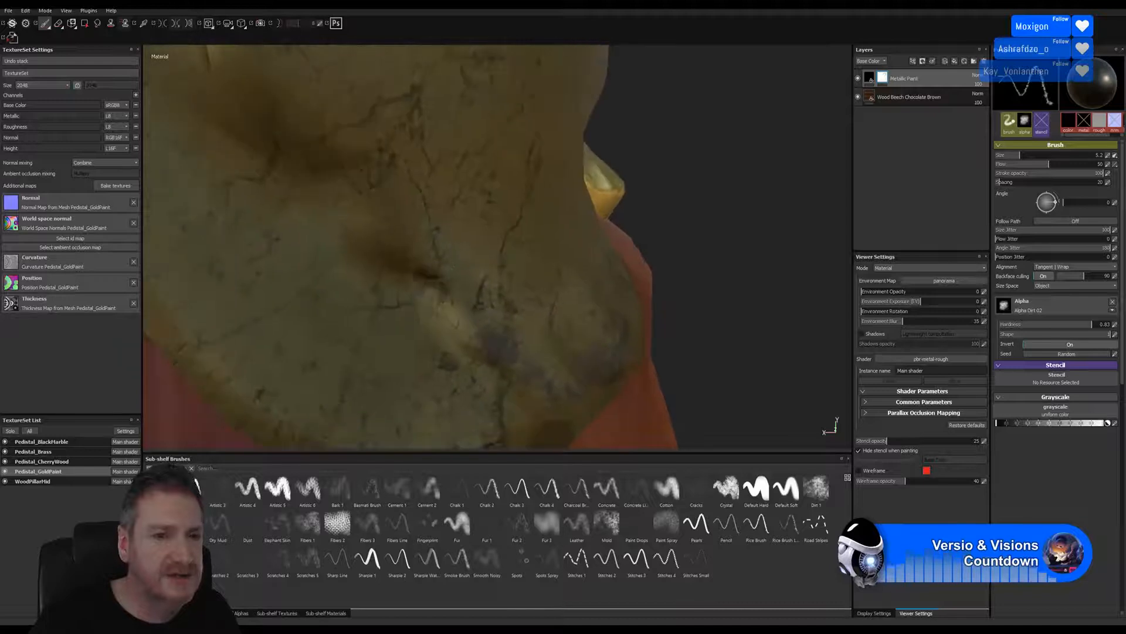
pyautogui.click(415, 253)
pyautogui.click(416, 255)
pyautogui.click(418, 256)
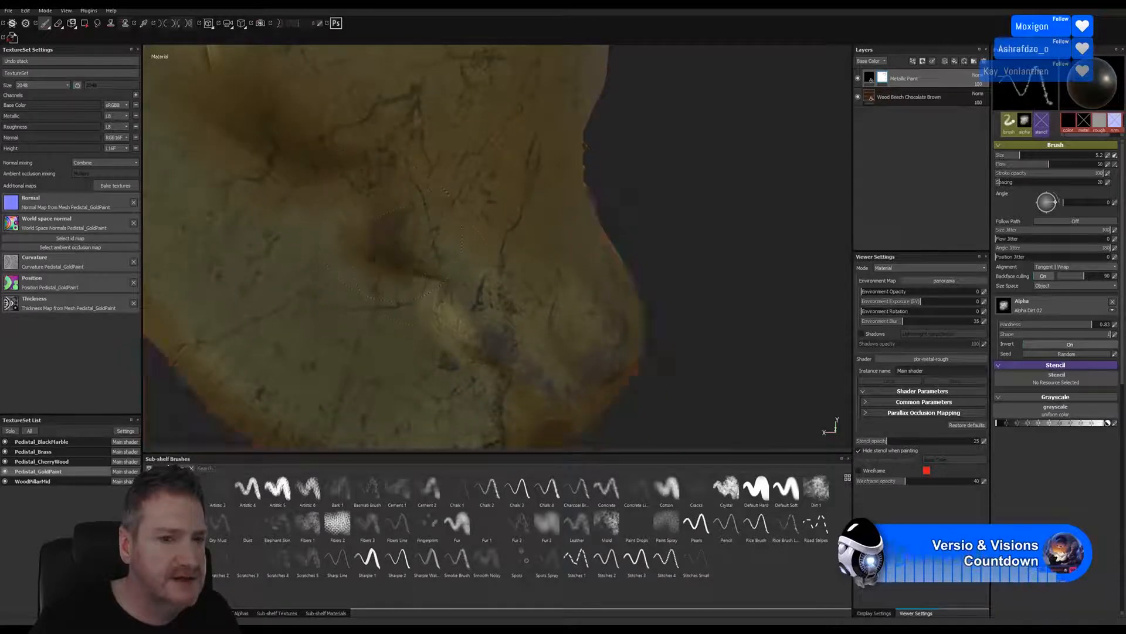
pyautogui.click(402, 237)
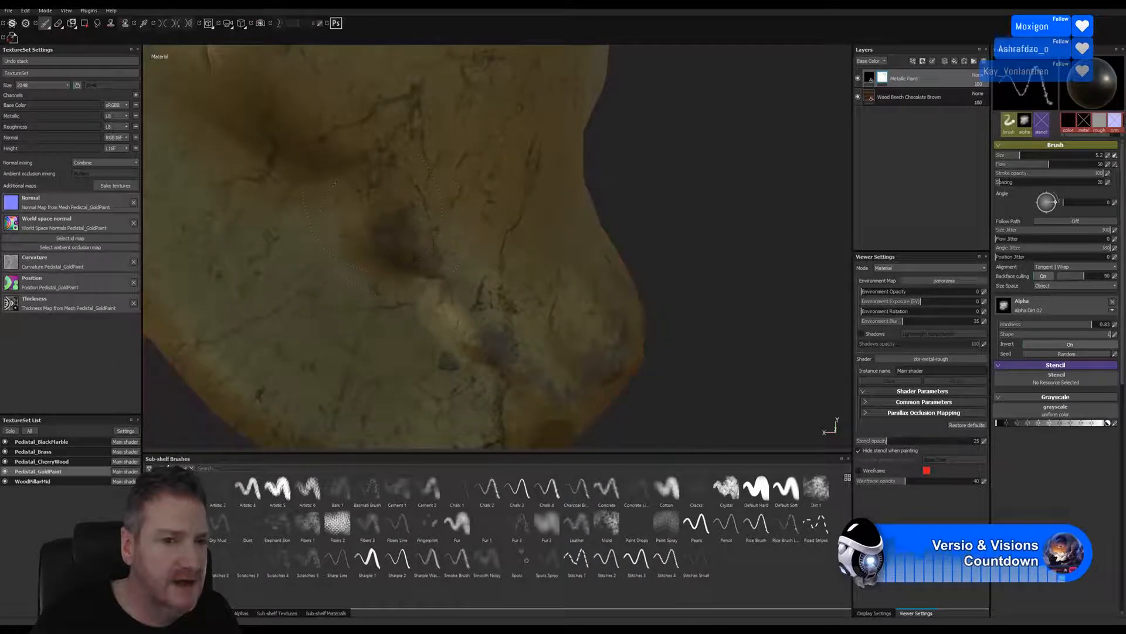
pyautogui.click(455, 319)
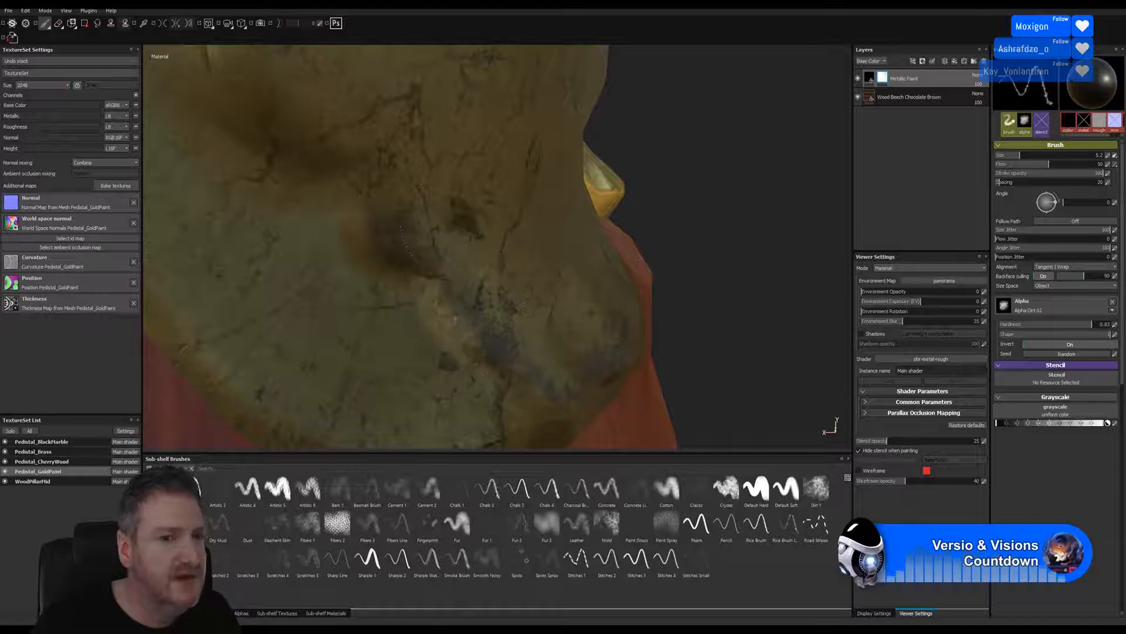
# - Paint wear up the curved middle section of the ridge, above the bump just worn
pyautogui.keyDown('alt'); pyautogui.moveTo(470, 258); pyautogui.dragTo(572, 328, button='middle'); pyautogui.keyUp('alt')
pyautogui.keyDown('alt'); pyautogui.moveTo(684, 238); pyautogui.dragTo(668, 264, button='right'); pyautogui.keyUp('alt')
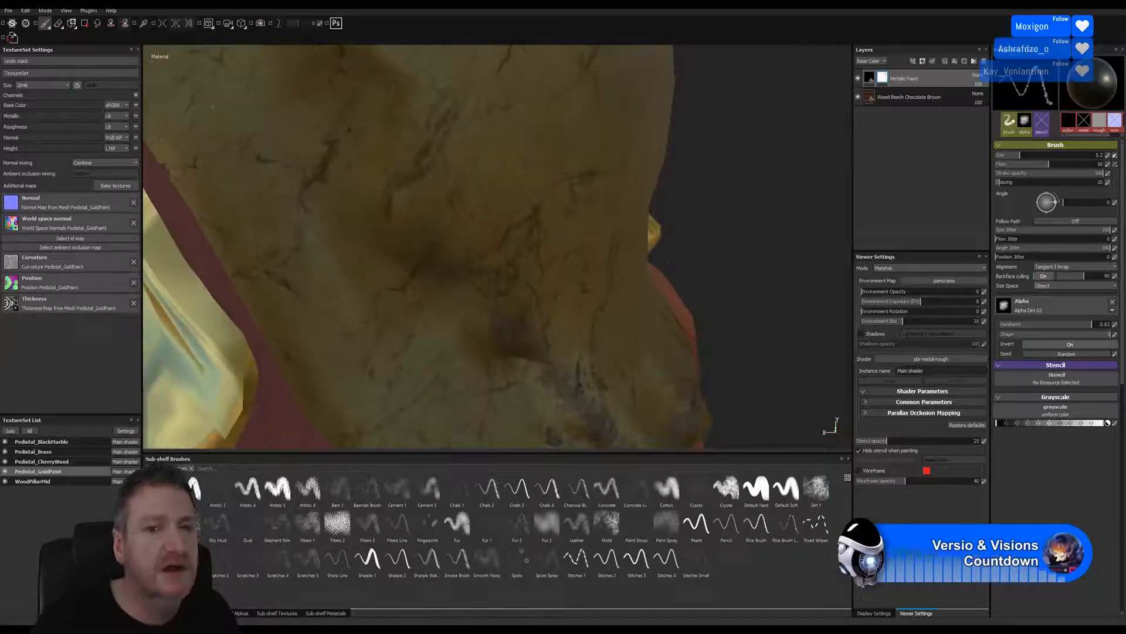
pyautogui.keyDown('alt'); pyautogui.moveTo(668, 263); pyautogui.dragTo(569, 212); pyautogui.keyUp('alt')
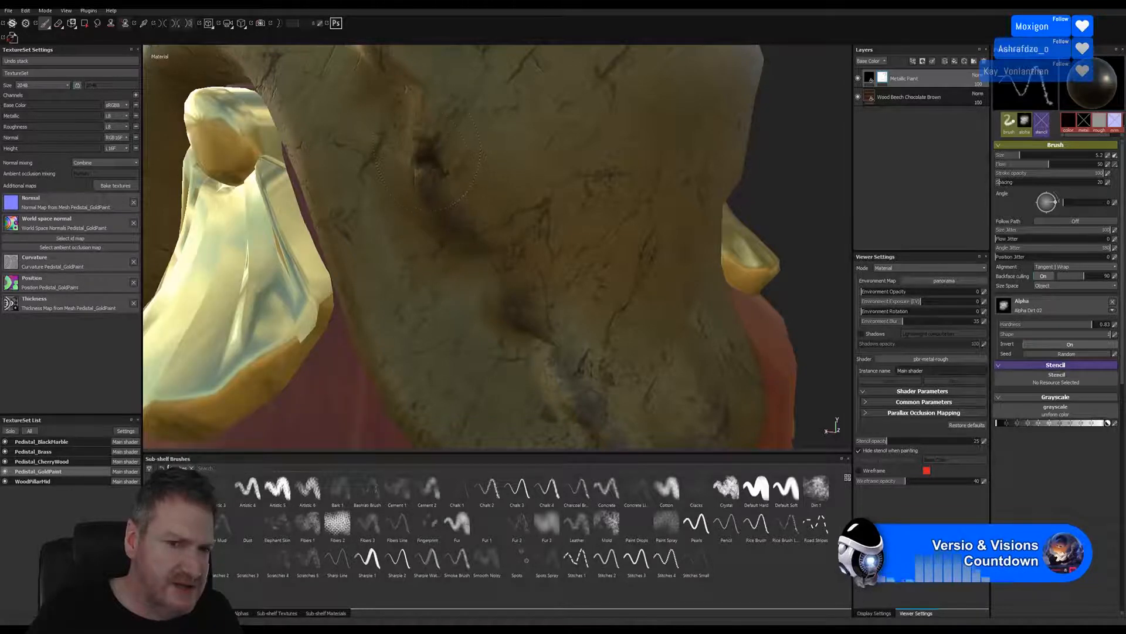
pyautogui.click(515, 222)
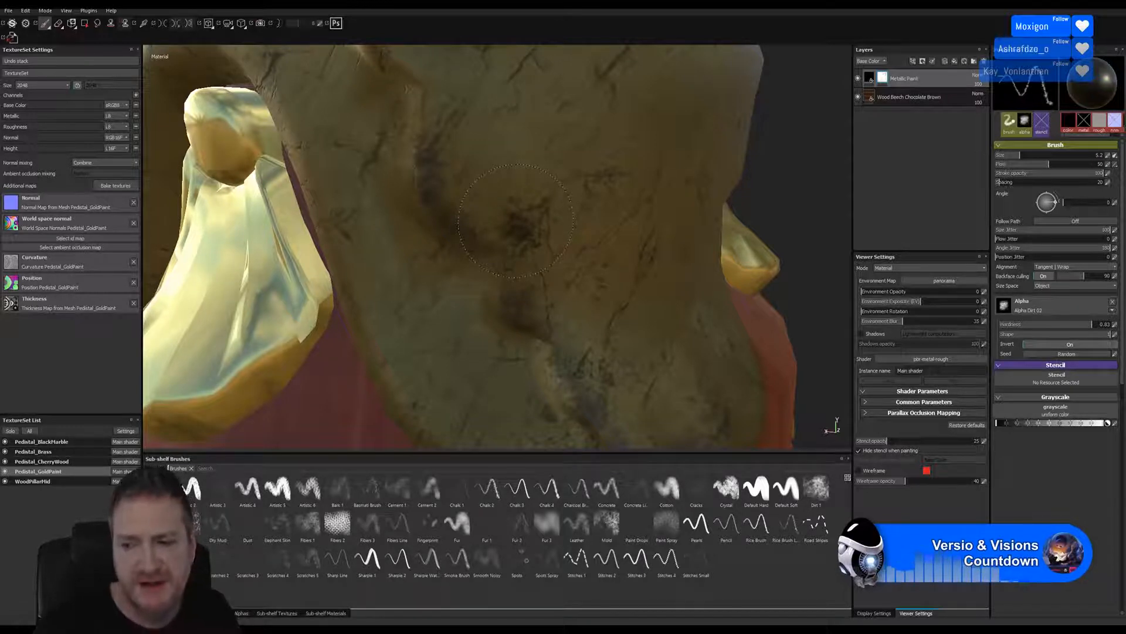
pyautogui.keyDown('alt'); pyautogui.moveTo(400, 190); pyautogui.dragTo(458, 198, button='right'); pyautogui.keyUp('alt')
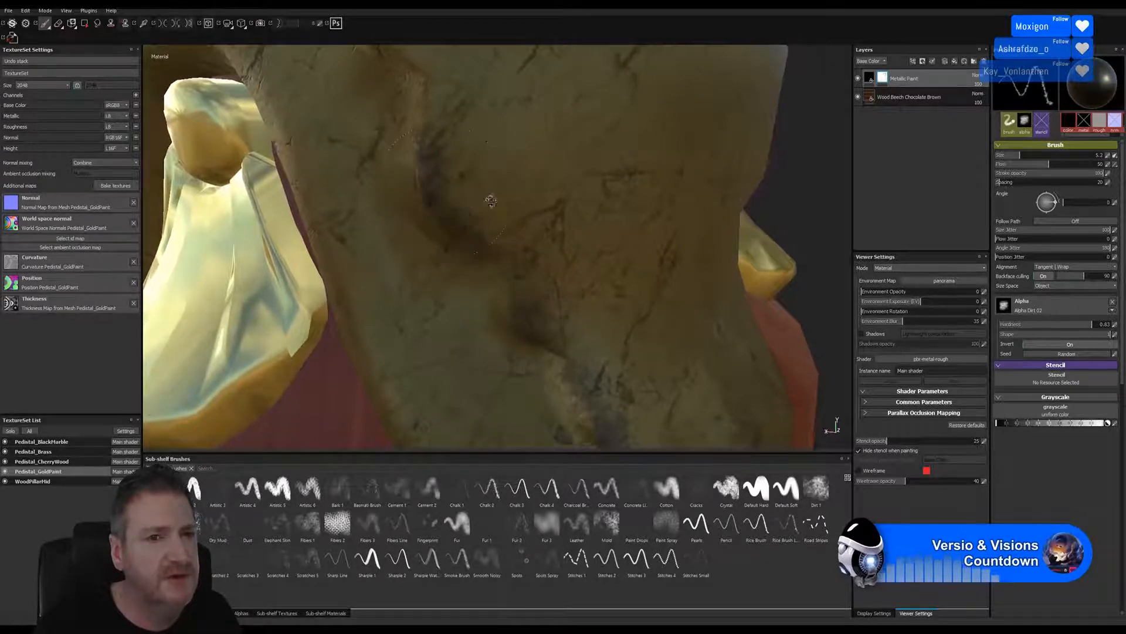
# - Paint a worn patch on the upper ridge where it bends into the shoulder, using overlapping dabs
pyautogui.keyDown('alt'); pyautogui.moveTo(491, 202); pyautogui.dragTo(514, 177); pyautogui.keyUp('alt')
pyautogui.keyDown('alt'); pyautogui.moveTo(515, 178); pyautogui.dragTo(558, 264, button='middle'); pyautogui.keyUp('alt')
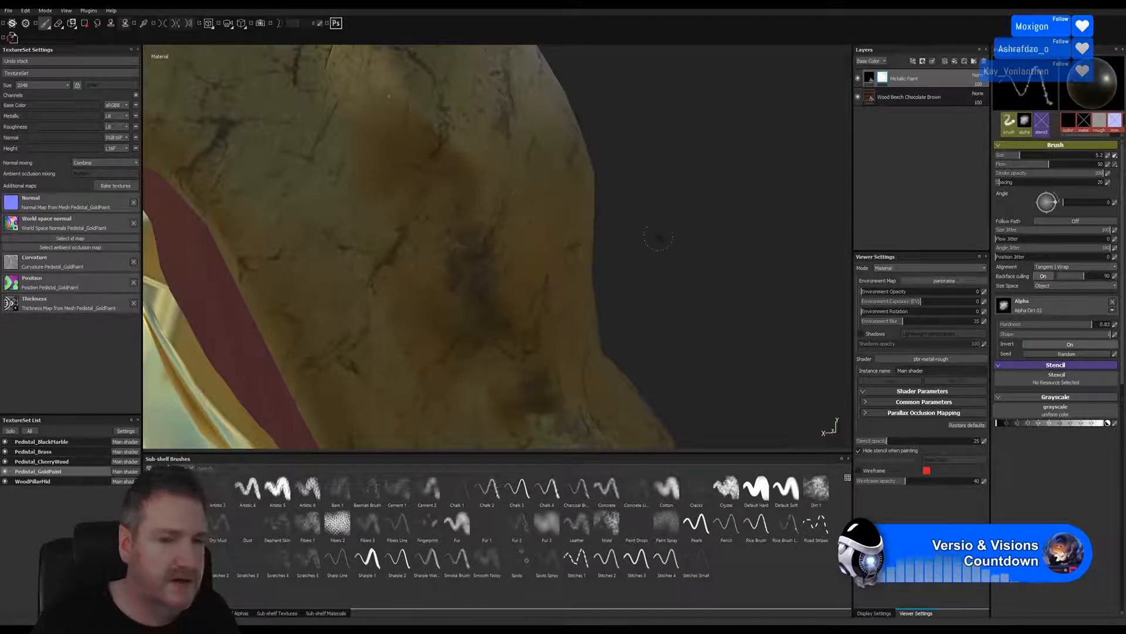
pyautogui.scroll(-2, 528, 235)
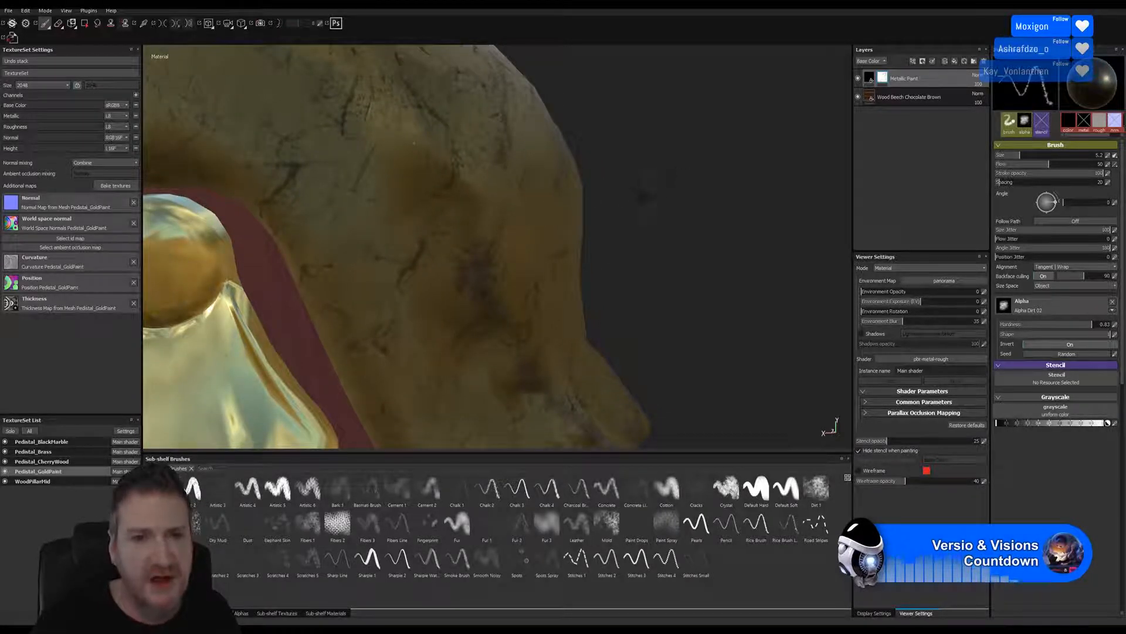
pyautogui.moveTo(647, 167); pyautogui.dragTo(635, 210)
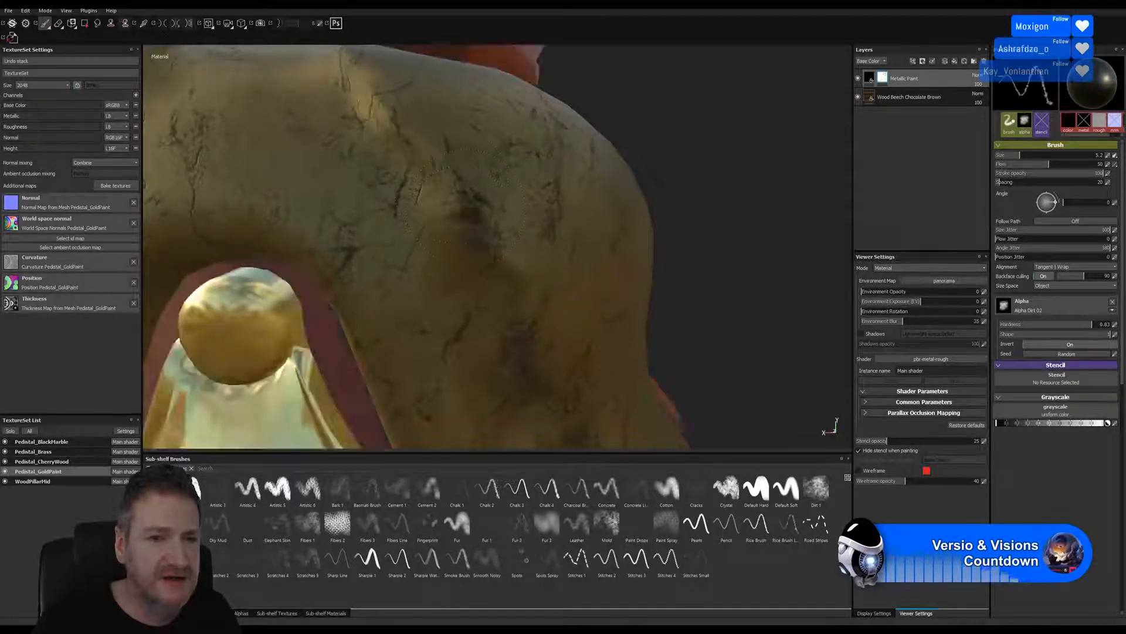
pyautogui.click(460, 222)
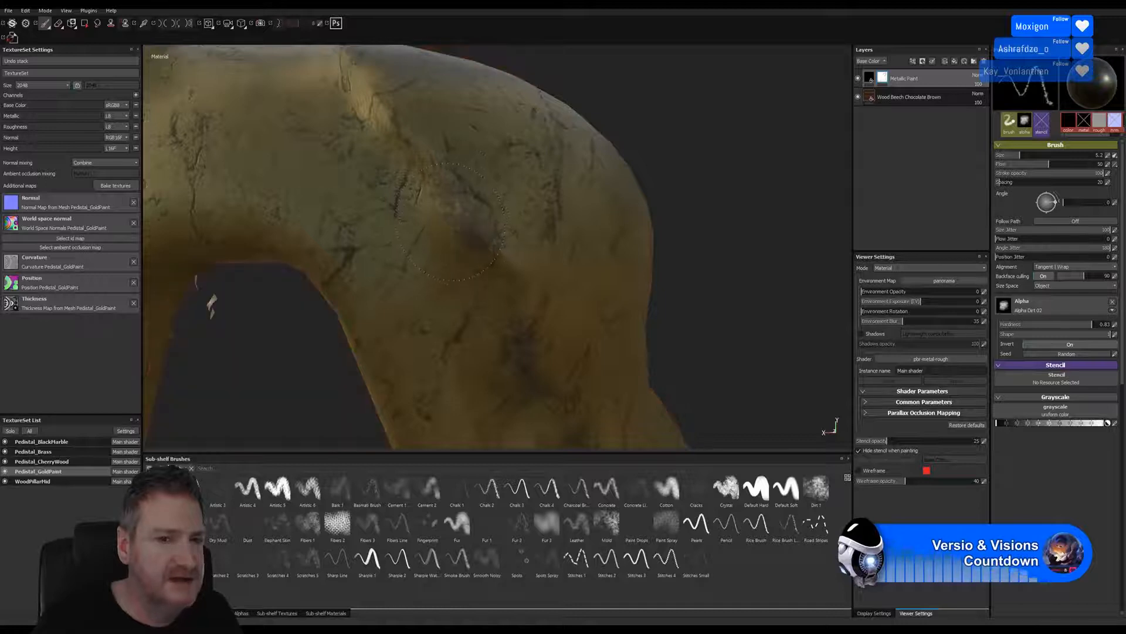
pyautogui.click(460, 216)
pyautogui.click(461, 209)
pyautogui.click(461, 228)
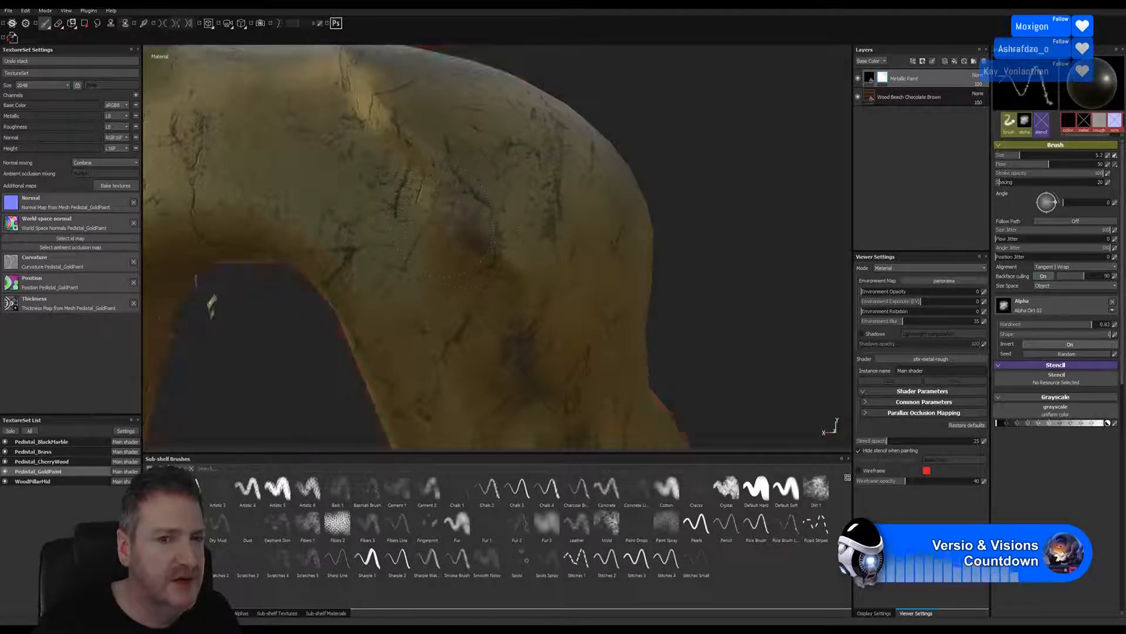
# - Dab wear along the shoulder's crease, from the upper ridge to just below the red collar
pyautogui.keyDown('alt'); pyautogui.moveTo(689, 168); pyautogui.dragTo(742, 285); pyautogui.keyUp('alt')
pyautogui.keyDown('alt'); pyautogui.moveTo(704, 230); pyautogui.dragTo(840, 210, button='right'); pyautogui.keyUp('alt')
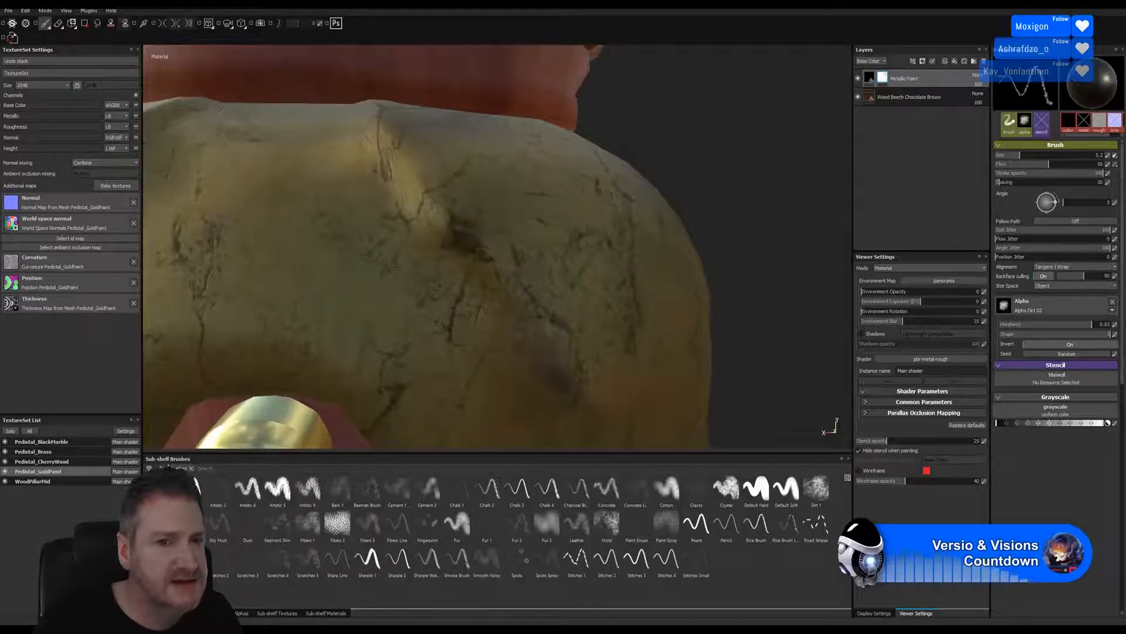
pyautogui.click(410, 187)
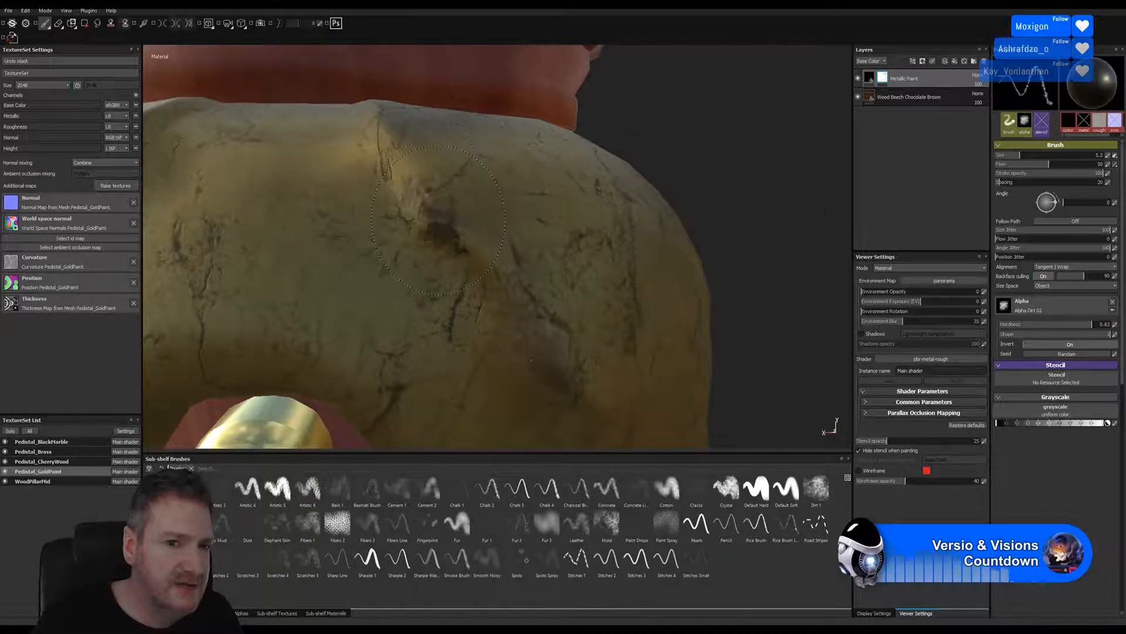
pyautogui.click(463, 235)
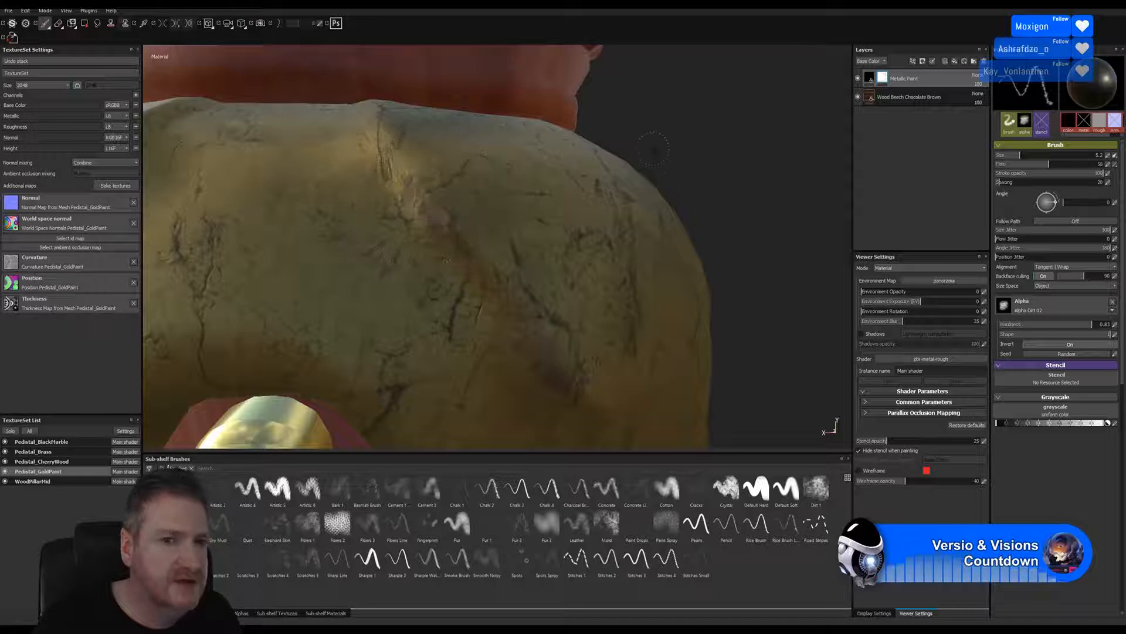
pyautogui.moveTo(654, 150)
pyautogui.keyDown('alt'); pyautogui.mouseDown()
pyautogui.moveTo(564, 160)
pyautogui.moveTo(241, 148)
pyautogui.moveTo(361, 160)
pyautogui.mouseUp(); pyautogui.keyUp('alt')
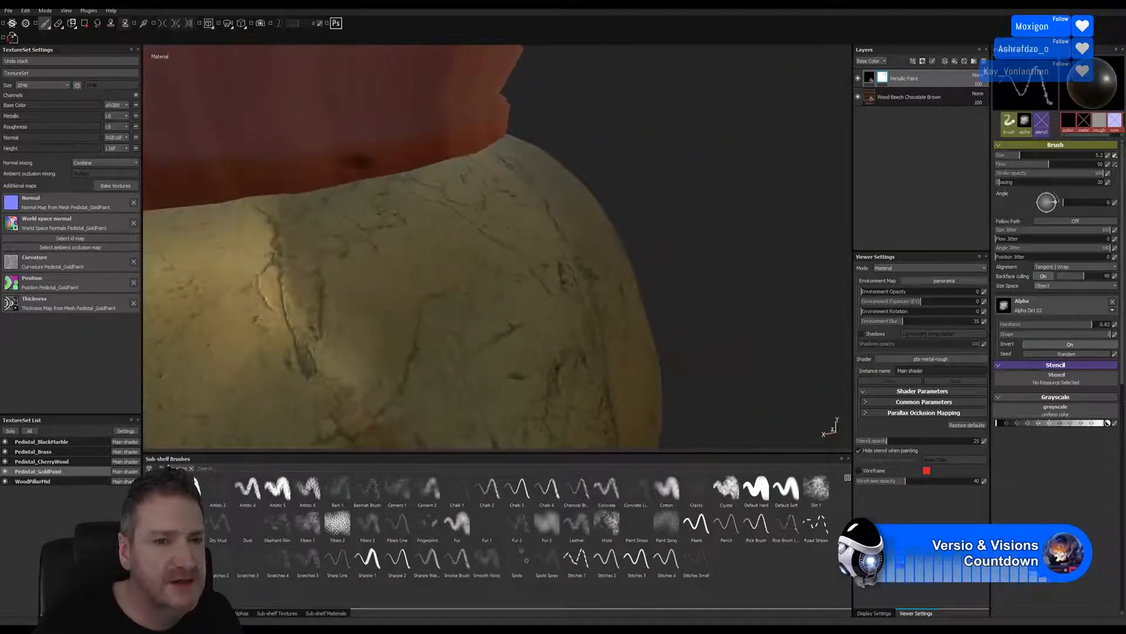
pyautogui.keyDown('alt'); pyautogui.moveTo(610, 167); pyautogui.dragTo(691, 108); pyautogui.keyUp('alt')
pyautogui.click(414, 244)
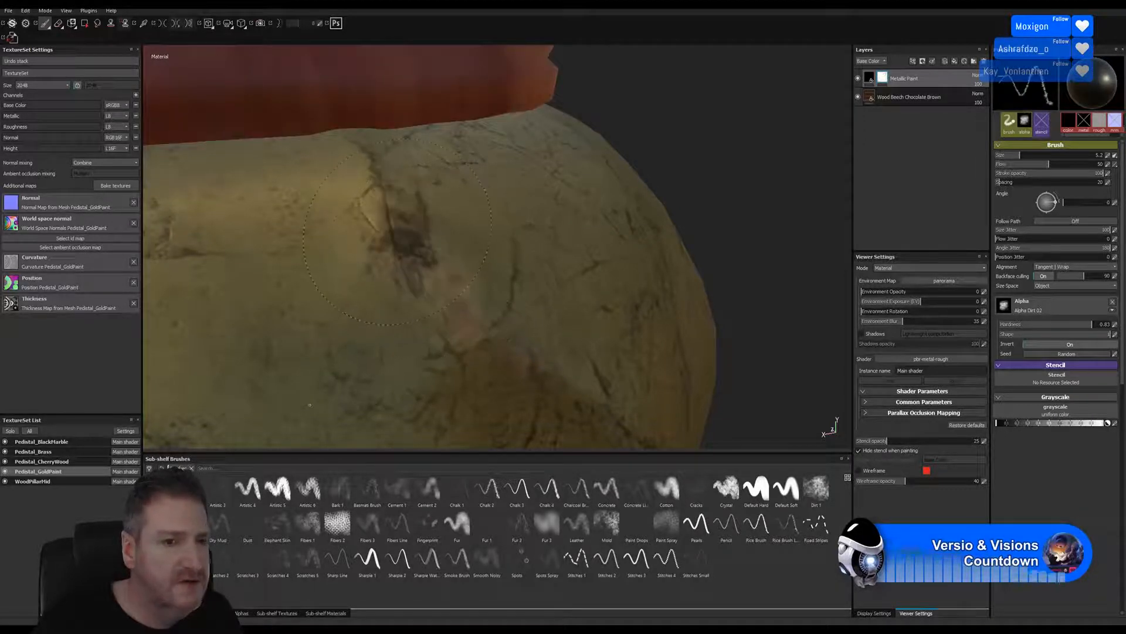
pyautogui.click(424, 258)
pyautogui.click(478, 316)
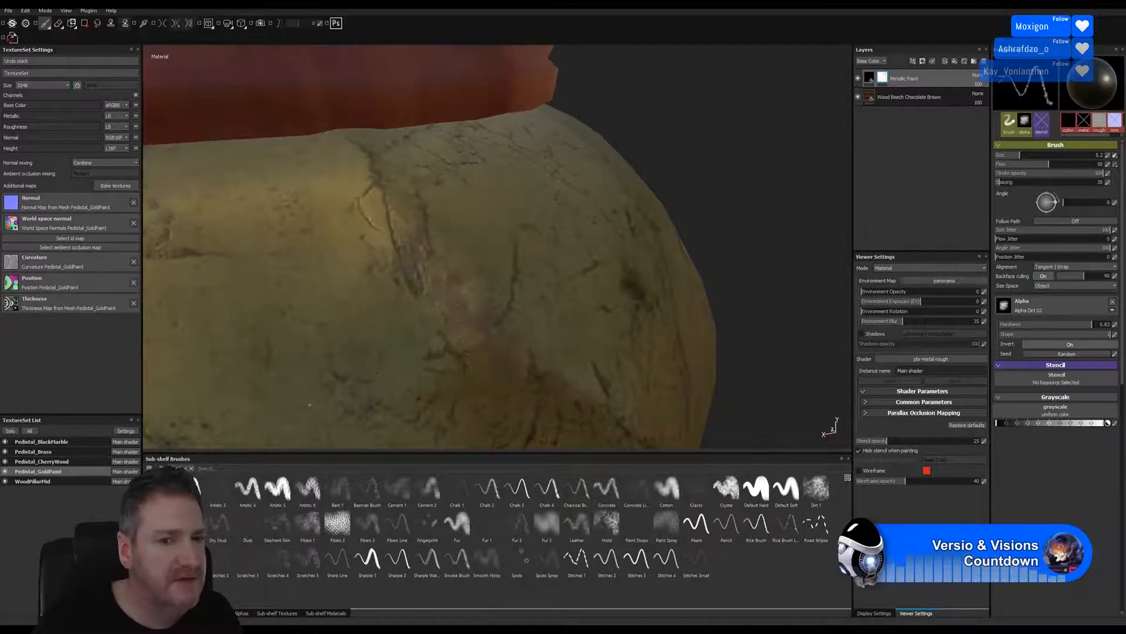
# - Examine the wear on the draped ornament from several sides and inspect the neighbouring lobe's shoulder
pyautogui.moveTo(654, 174)
pyautogui.keyDown('alt'); pyautogui.mouseDown()
pyautogui.moveTo(662, 180)
pyautogui.moveTo(643, 157)
pyautogui.moveTo(569, 188)
pyautogui.mouseUp(); pyautogui.keyUp('alt')
pyautogui.keyDown('alt'); pyautogui.moveTo(618, 223); pyautogui.dragTo(546, 138, button='middle'); pyautogui.keyUp('alt')
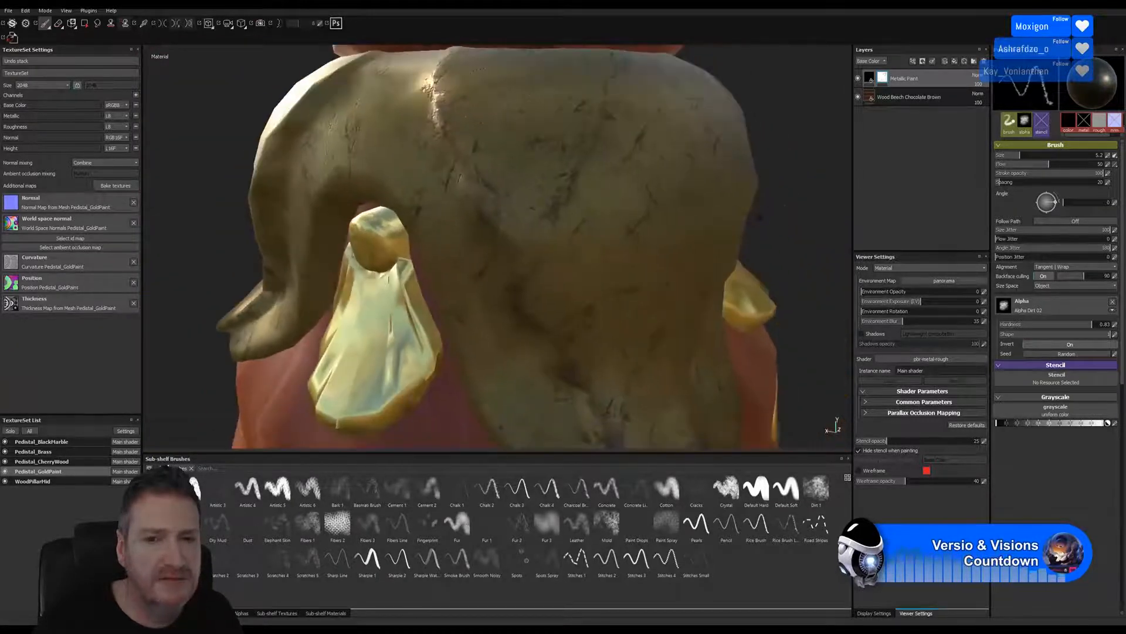
pyautogui.keyDown('alt'); pyautogui.moveTo(760, 217); pyautogui.dragTo(659, 224); pyautogui.keyUp('alt')
pyautogui.keyDown('alt'); pyautogui.moveTo(694, 241); pyautogui.dragTo(347, 236, button='right'); pyautogui.keyUp('alt')
pyautogui.moveTo(563, 249)
pyautogui.keyDown('alt'); pyautogui.mouseDown()
pyautogui.moveTo(632, 256)
pyautogui.moveTo(578, 229)
pyautogui.mouseUp(); pyautogui.keyUp('alt')
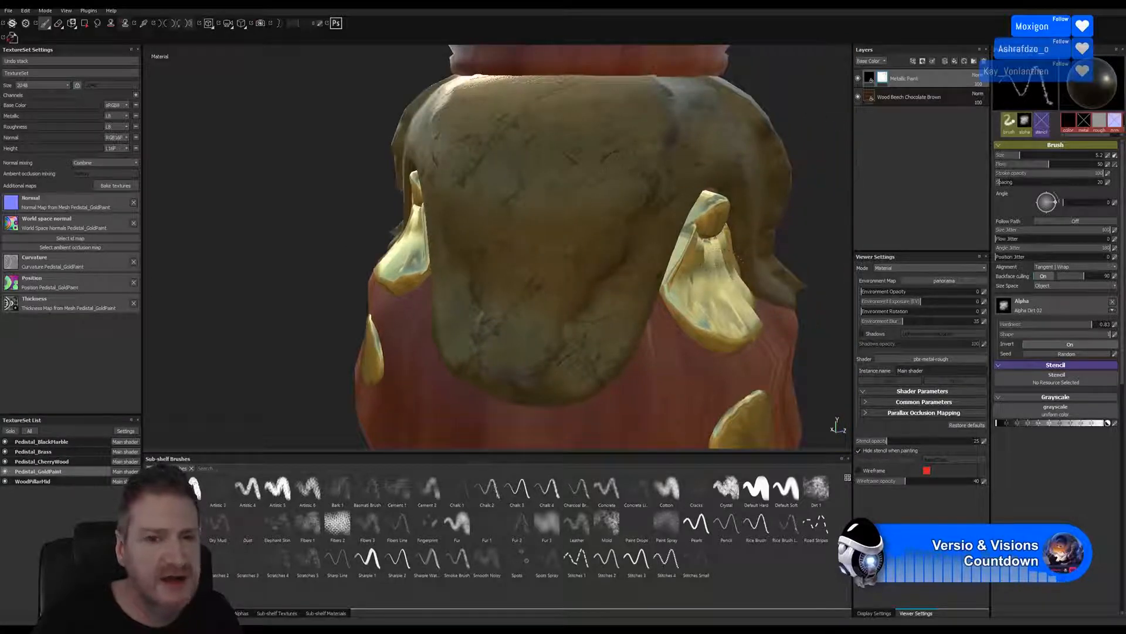
pyautogui.keyDown('alt'); pyautogui.moveTo(740, 257); pyautogui.dragTo(505, 192); pyautogui.keyUp('alt')
pyautogui.keyDown('alt'); pyautogui.moveTo(505, 191); pyautogui.dragTo(571, 193, button='right'); pyautogui.keyUp('alt')
pyautogui.keyDown('alt'); pyautogui.moveTo(570, 193); pyautogui.dragTo(720, 176); pyautogui.keyUp('alt')
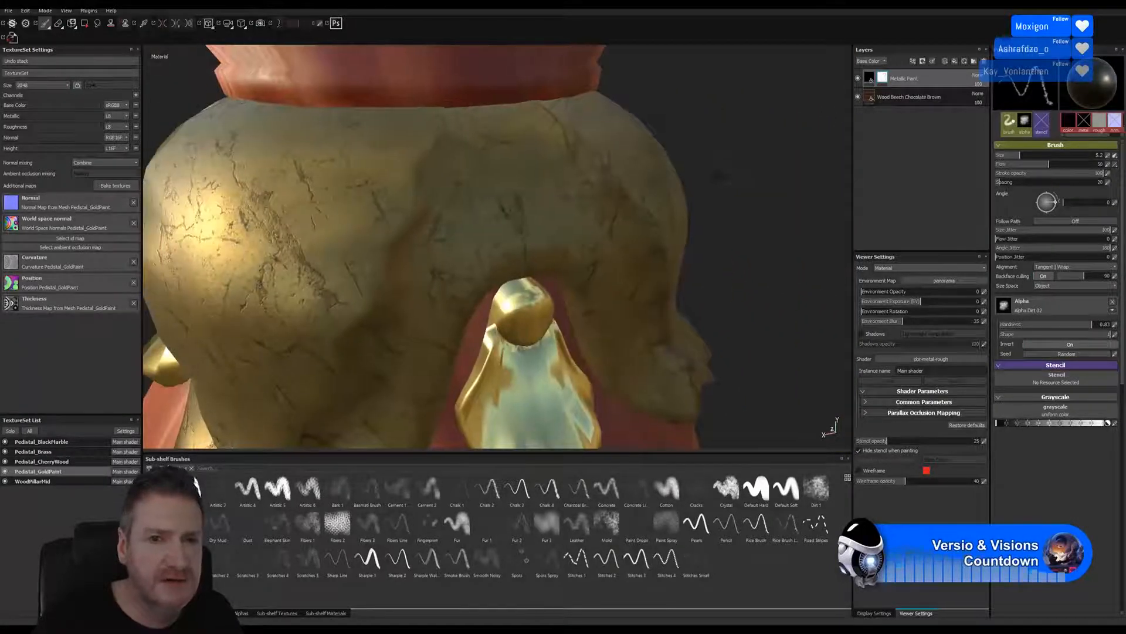
pyautogui.keyDown('alt'); pyautogui.moveTo(721, 175); pyautogui.dragTo(657, 152, button='right'); pyautogui.keyUp('alt')
pyautogui.moveTo(657, 153)
pyautogui.keyDown('alt'); pyautogui.mouseDown()
pyautogui.moveTo(695, 129)
pyautogui.moveTo(587, 121)
pyautogui.mouseUp(); pyautogui.keyUp('alt')
pyautogui.moveTo(586, 122)
pyautogui.keyDown('alt'); pyautogui.mouseDown(button='right')
pyautogui.moveTo(338, 136)
pyautogui.moveTo(387, 130)
pyautogui.mouseUp(button='right'); pyautogui.keyUp('alt')
pyautogui.keyDown('alt'); pyautogui.moveTo(340, 114); pyautogui.dragTo(410, 149, button='middle'); pyautogui.keyUp('alt')
pyautogui.keyDown('alt'); pyautogui.moveTo(410, 149); pyautogui.dragTo(408, 151); pyautogui.keyUp('alt')
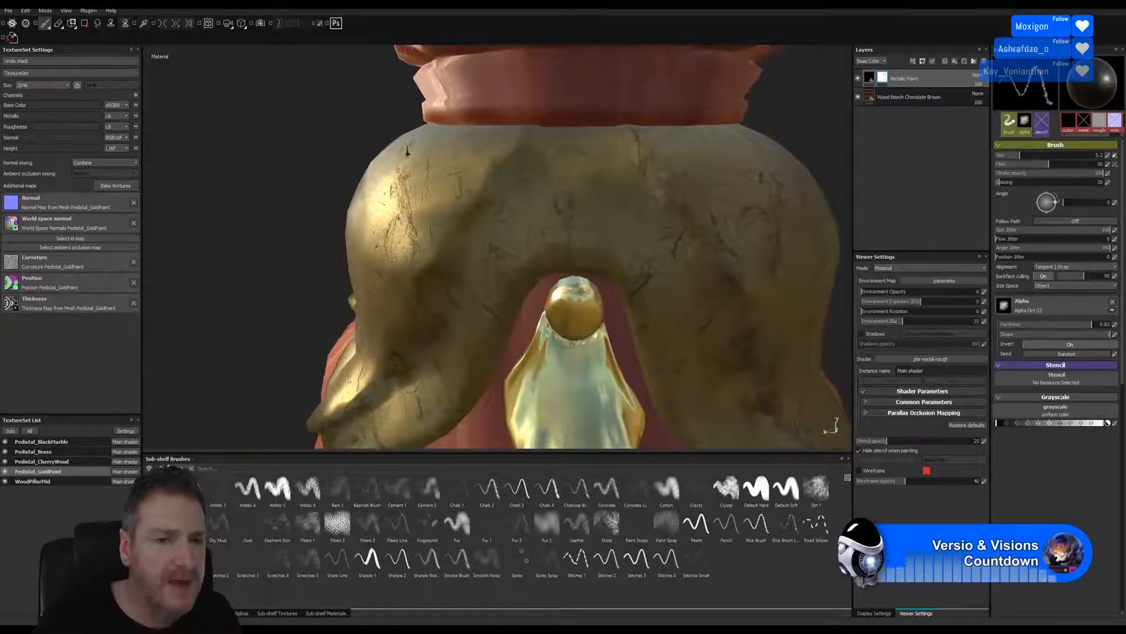
pyautogui.keyDown('alt'); pyautogui.moveTo(408, 151); pyautogui.dragTo(493, 184, button='right'); pyautogui.keyUp('alt')
pyautogui.moveTo(492, 183)
pyautogui.keyDown('alt'); pyautogui.mouseDown(button='middle')
pyautogui.moveTo(408, 171)
pyautogui.moveTo(490, 192)
pyautogui.mouseUp(button='middle'); pyautogui.keyUp('alt')
pyautogui.keyDown('alt'); pyautogui.moveTo(236, 142); pyautogui.dragTo(294, 143, button='right'); pyautogui.keyUp('alt')
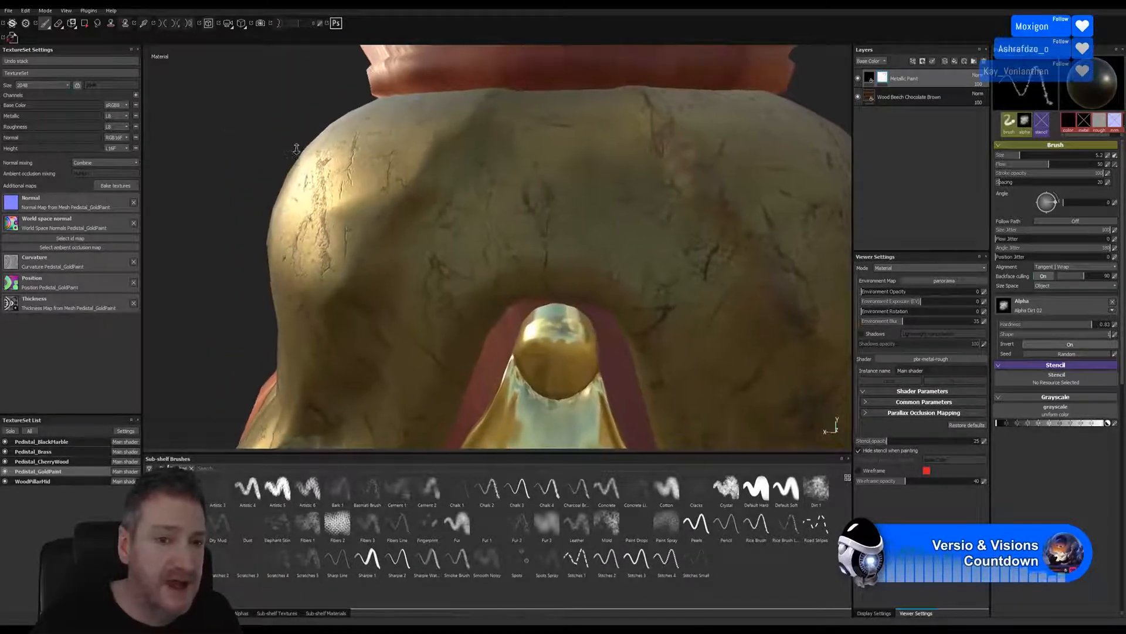
pyautogui.keyDown('alt'); pyautogui.moveTo(294, 143); pyautogui.dragTo(276, 128); pyautogui.keyUp('alt')
pyautogui.keyDown('alt'); pyautogui.moveTo(277, 128); pyautogui.dragTo(350, 116, button='middle'); pyautogui.keyUp('alt')
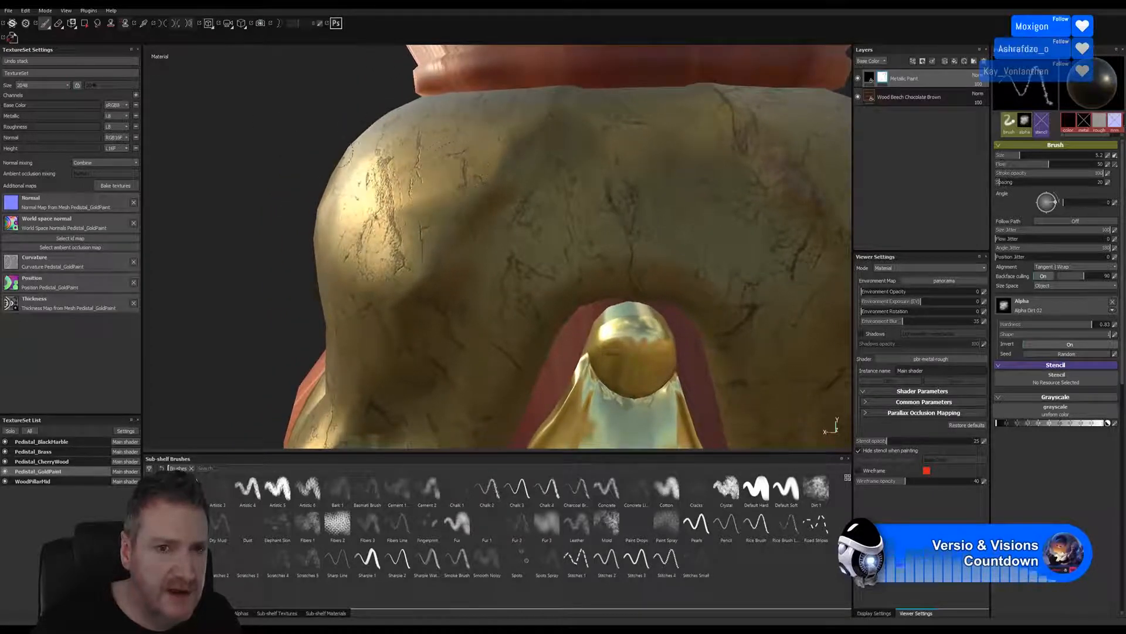
# - Paint wear along the neighbouring lobe's upper ridge, from the rounded shoulder down its outer side
pyautogui.keyDown('alt'); pyautogui.moveTo(341, 154); pyautogui.dragTo(313, 150); pyautogui.keyUp('alt')
pyautogui.keyDown('alt'); pyautogui.moveTo(313, 150); pyautogui.dragTo(376, 168, button='right'); pyautogui.keyUp('alt')
pyautogui.moveTo(276, 101)
pyautogui.keyDown('alt'); pyautogui.mouseDown(button='right')
pyautogui.moveTo(287, 116)
pyautogui.moveTo(302, 112)
pyautogui.mouseUp(button='right'); pyautogui.keyUp('alt')
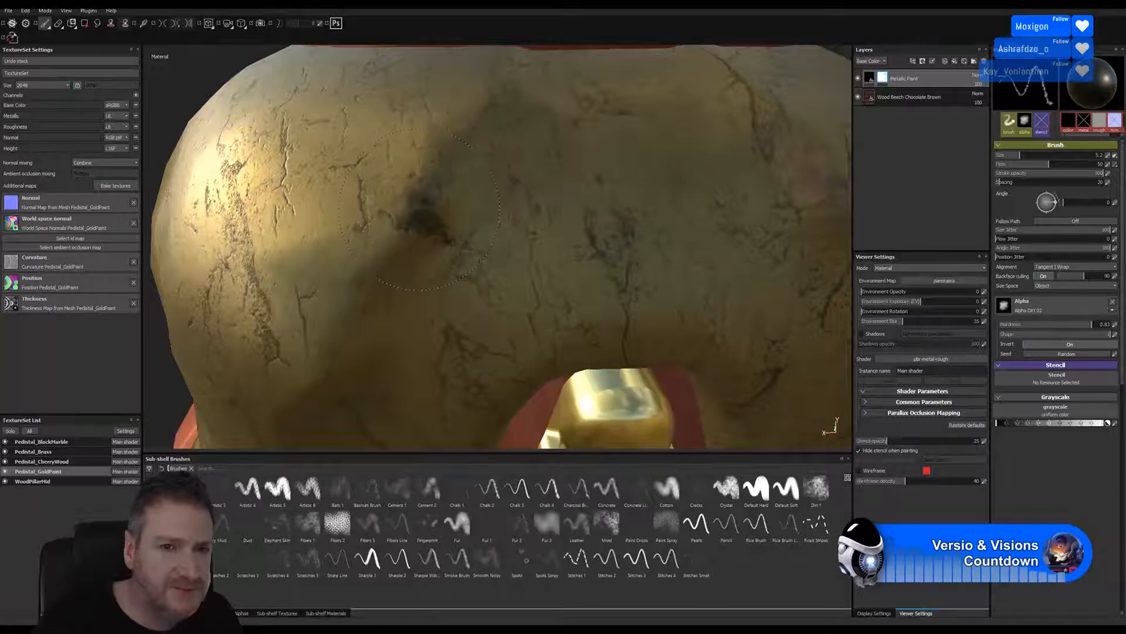
pyautogui.moveTo(420, 210); pyautogui.dragTo(377, 251)
pyautogui.moveTo(430, 220)
pyautogui.mouseDown()
pyautogui.moveTo(448, 214)
pyautogui.moveTo(412, 227)
pyautogui.moveTo(446, 216)
pyautogui.mouseUp()
pyautogui.moveTo(452, 212)
pyautogui.mouseDown()
pyautogui.moveTo(460, 152)
pyautogui.moveTo(531, 120)
pyautogui.moveTo(516, 127)
pyautogui.moveTo(513, 154)
pyautogui.mouseUp()
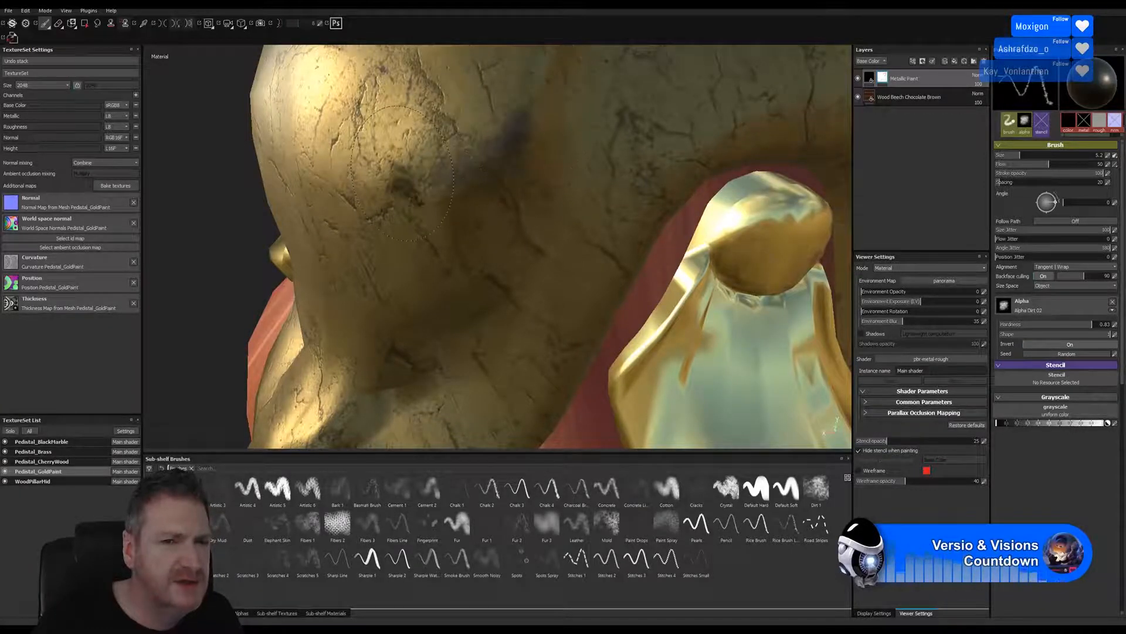
# - Dab wear onto the middle section of the lobe's ridge, around the recess below the shoulder
pyautogui.keyDown('alt'); pyautogui.moveTo(530, 112); pyautogui.dragTo(563, 29, button='middle'); pyautogui.keyUp('alt')
pyautogui.moveTo(262, 154)
pyautogui.keyDown('alt'); pyautogui.mouseDown()
pyautogui.moveTo(242, 135)
pyautogui.moveTo(262, 147)
pyautogui.mouseUp(); pyautogui.keyUp('alt')
pyautogui.click(493, 141)
pyautogui.click(466, 168)
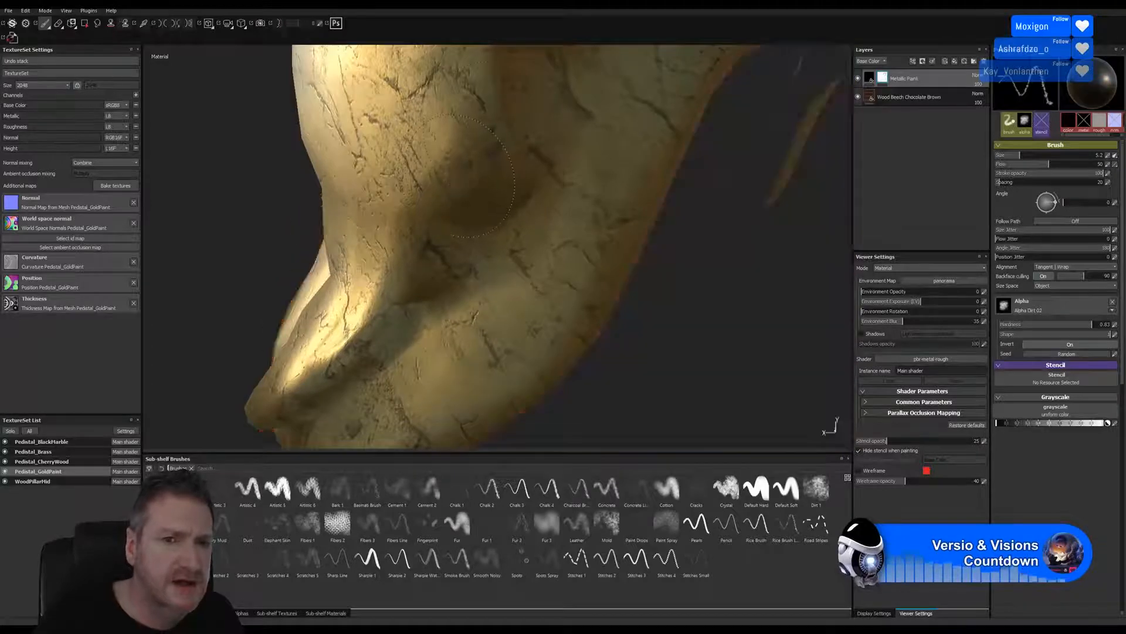
pyautogui.click(471, 132)
pyautogui.click(421, 200)
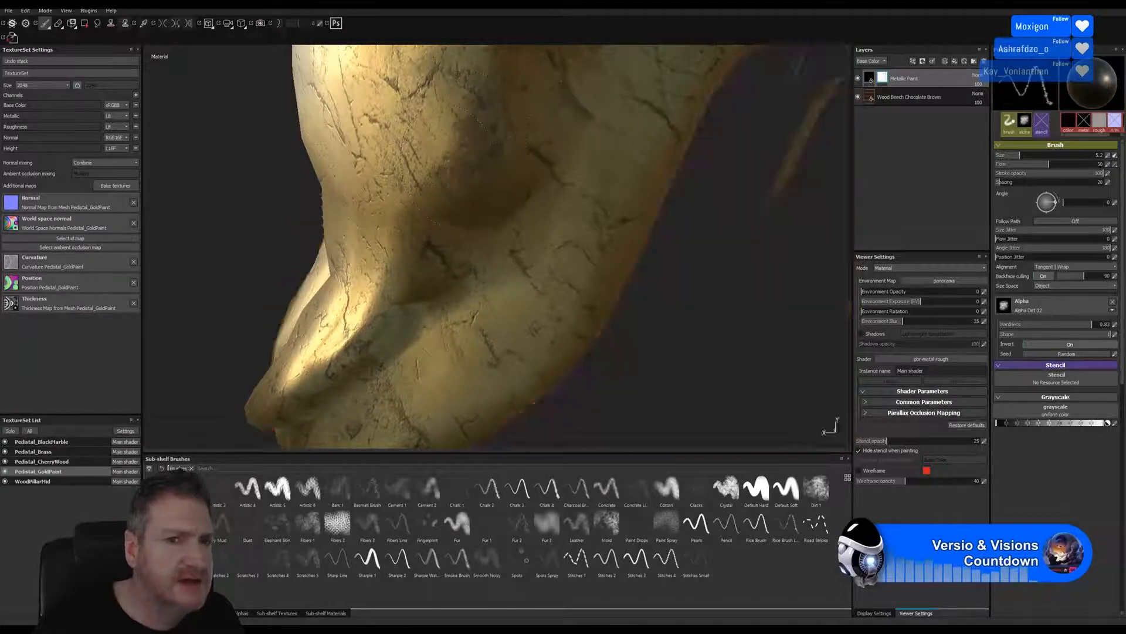
# - Paint wear along the lower ridge of the lobe, continuing down towards its pointed tip
pyautogui.keyDown('alt'); pyautogui.moveTo(265, 143); pyautogui.dragTo(306, 99); pyautogui.keyUp('alt')
pyautogui.keyDown('alt'); pyautogui.moveTo(260, 170); pyautogui.dragTo(291, 162, button='right'); pyautogui.keyUp('alt')
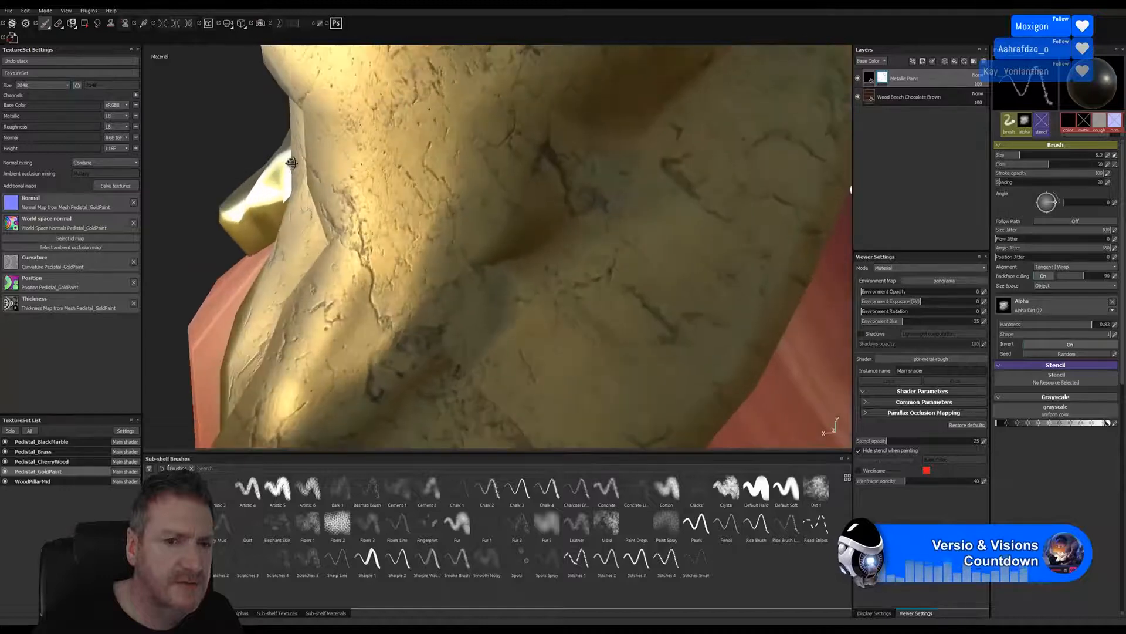
pyautogui.moveTo(258, 190)
pyautogui.keyDown('alt'); pyautogui.mouseDown()
pyautogui.moveTo(256, 232)
pyautogui.moveTo(296, 176)
pyautogui.moveTo(288, 190)
pyautogui.mouseUp(); pyautogui.keyUp('alt')
pyautogui.click(445, 240)
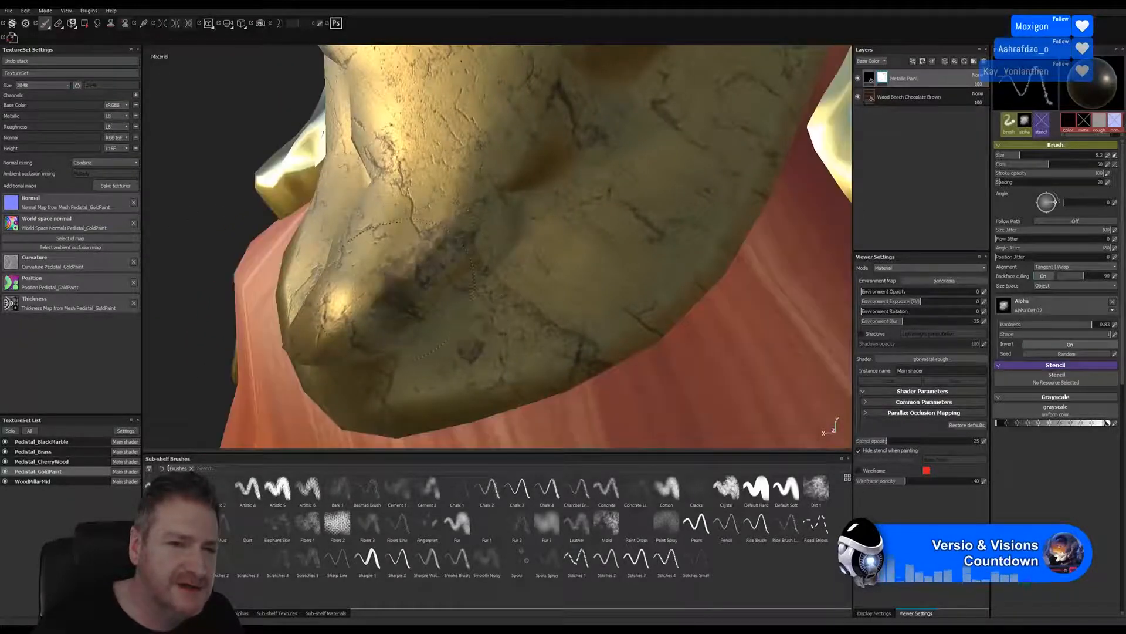
pyautogui.click(367, 333)
pyautogui.click(323, 350)
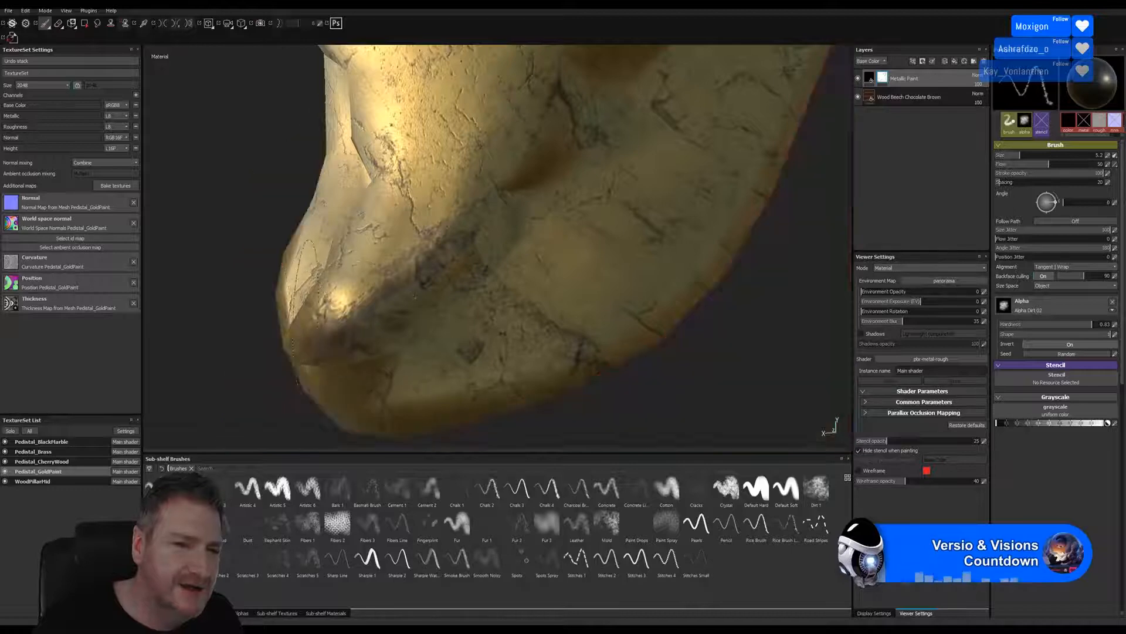
# - Wear away the gold on the lobe's pointed tip, covering its top and front edge
pyautogui.keyDown('alt'); pyautogui.moveTo(253, 269); pyautogui.dragTo(446, 229); pyautogui.keyUp('alt')
pyautogui.keyDown('alt'); pyautogui.moveTo(830, 229); pyautogui.dragTo(585, 261, button='right'); pyautogui.keyUp('alt')
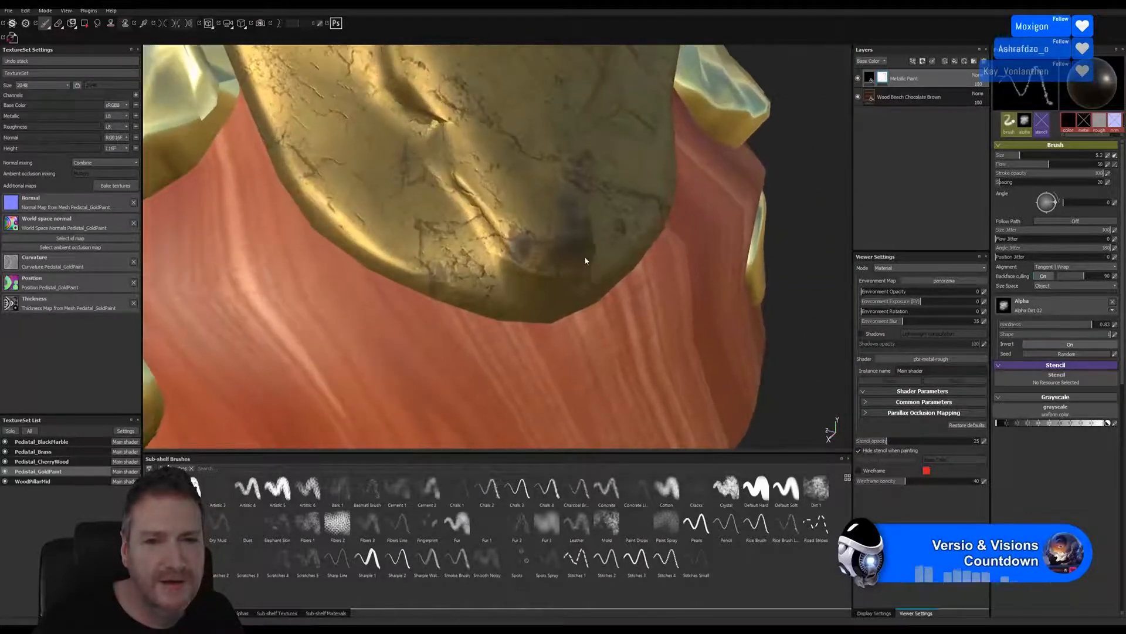
pyautogui.moveTo(546, 248)
pyautogui.mouseDown()
pyautogui.moveTo(502, 225)
pyautogui.moveTo(474, 183)
pyautogui.moveTo(520, 227)
pyautogui.moveTo(548, 225)
pyautogui.mouseUp()
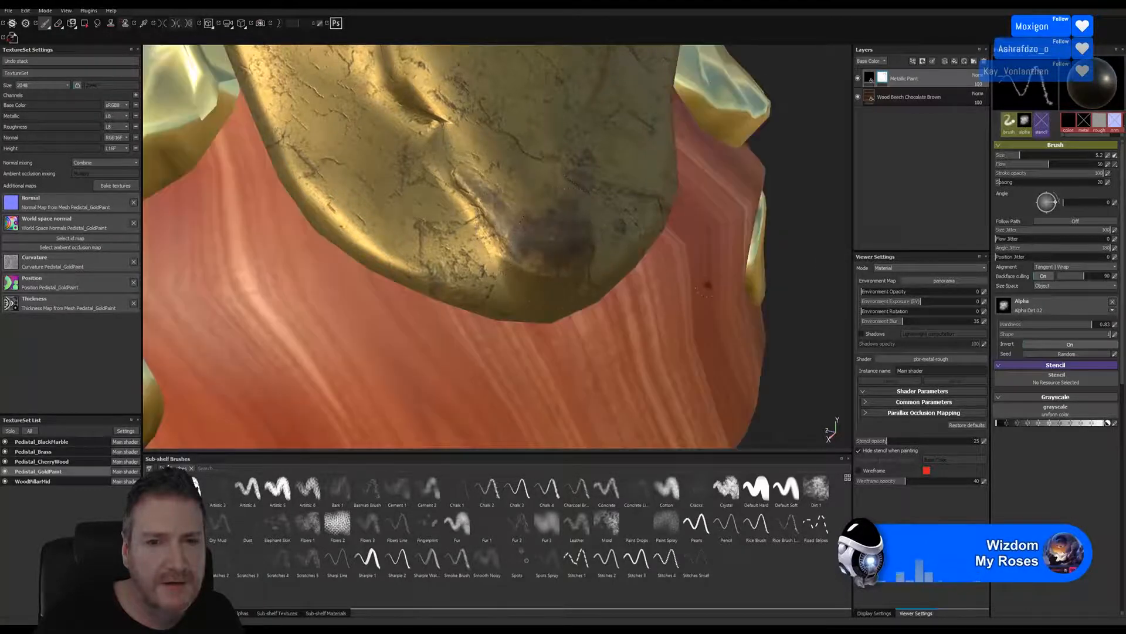
pyautogui.keyDown('alt'); pyautogui.moveTo(709, 285); pyautogui.dragTo(701, 129); pyautogui.keyUp('alt')
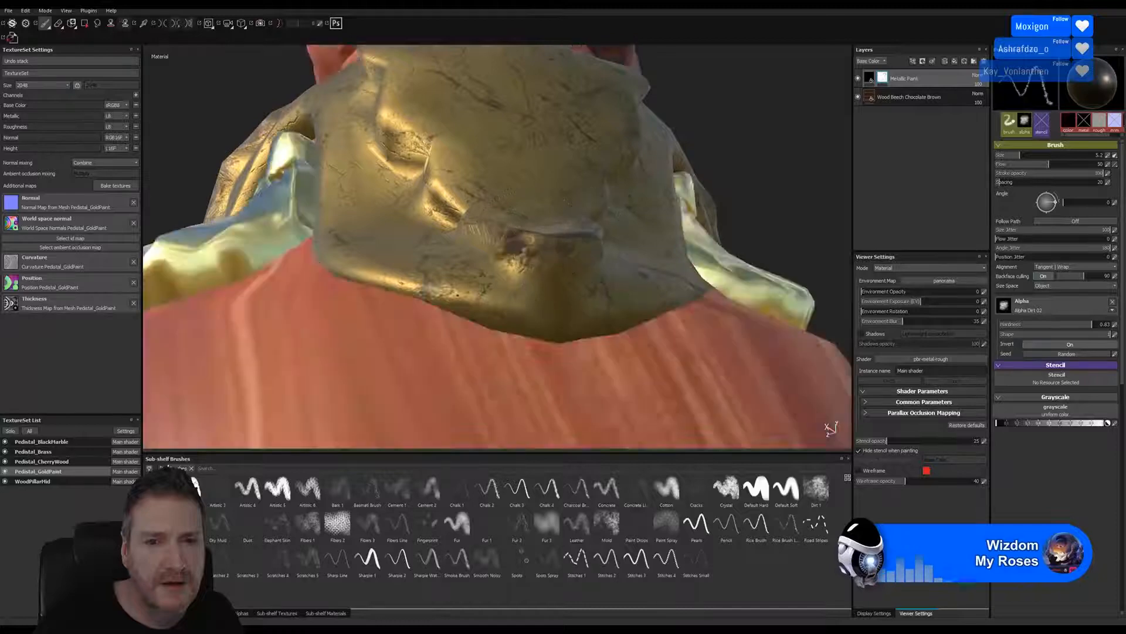
pyautogui.moveTo(537, 231)
pyautogui.mouseDown()
pyautogui.moveTo(575, 244)
pyautogui.moveTo(497, 230)
pyautogui.moveTo(536, 242)
pyautogui.mouseUp()
pyautogui.hotkey('alt', 'q')
pyautogui.hotkey('alt', 'q')
# - Paint wear on the small bump above the tip and along the ridge above the next recess
pyautogui.scroll(2, 551, 235)
pyautogui.moveTo(463, 235)
pyautogui.keyDown('alt'); pyautogui.mouseDown()
pyautogui.moveTo(557, 243)
pyautogui.moveTo(548, 205)
pyautogui.mouseUp(); pyautogui.keyUp('alt')
pyautogui.keyDown('alt'); pyautogui.moveTo(548, 205); pyautogui.dragTo(574, 285, button='middle'); pyautogui.keyUp('alt')
pyautogui.scroll(1, 573, 285)
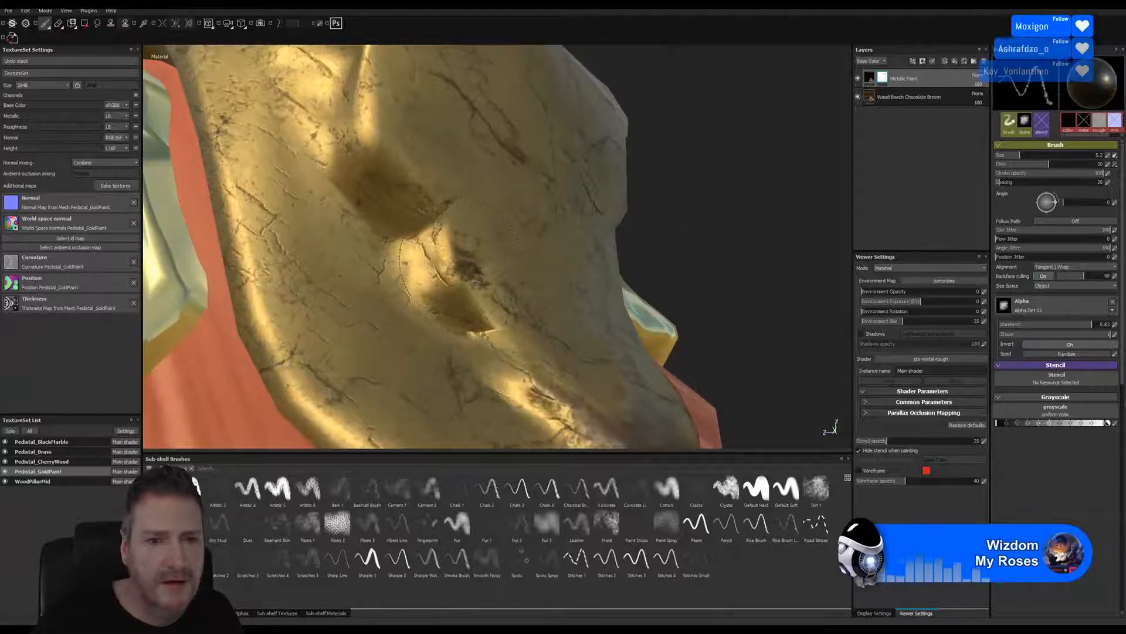
pyautogui.moveTo(461, 262)
pyautogui.mouseDown()
pyautogui.moveTo(481, 296)
pyautogui.moveTo(441, 275)
pyautogui.moveTo(453, 244)
pyautogui.mouseUp()
pyautogui.keyDown('alt'); pyautogui.moveTo(452, 234); pyautogui.dragTo(501, 343, button='middle'); pyautogui.keyUp('alt')
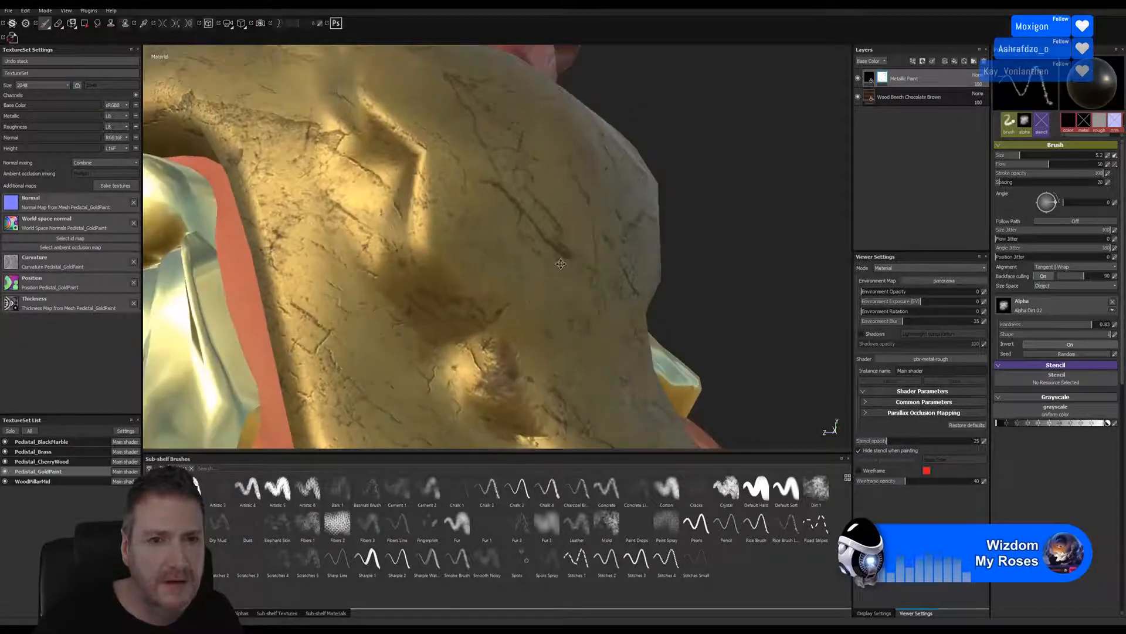
pyautogui.moveTo(418, 238)
pyautogui.mouseDown()
pyautogui.moveTo(421, 218)
pyautogui.moveTo(418, 244)
pyautogui.mouseUp()
pyautogui.moveTo(422, 250)
pyautogui.mouseDown()
pyautogui.moveTo(432, 273)
pyautogui.moveTo(433, 258)
pyautogui.mouseUp()
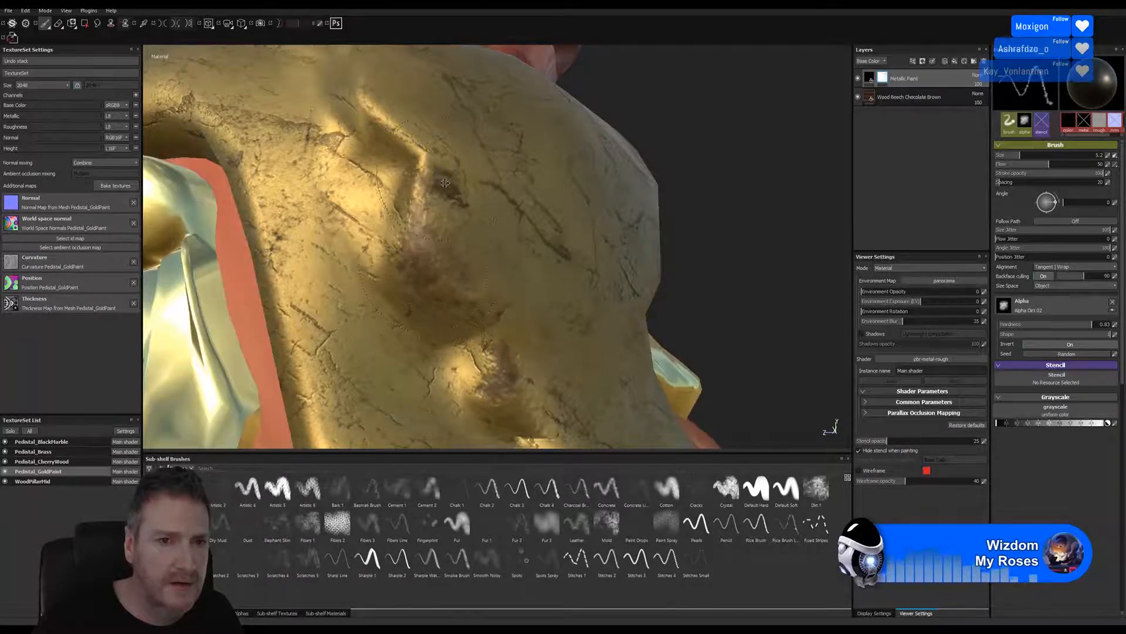
# - Paint wear along the upper ridge to its end at the shoulder, just below the red collar
pyautogui.keyDown('alt'); pyautogui.moveTo(445, 183); pyautogui.dragTo(511, 301, button='middle'); pyautogui.keyUp('alt')
pyautogui.moveTo(425, 202); pyautogui.dragTo(475, 279)
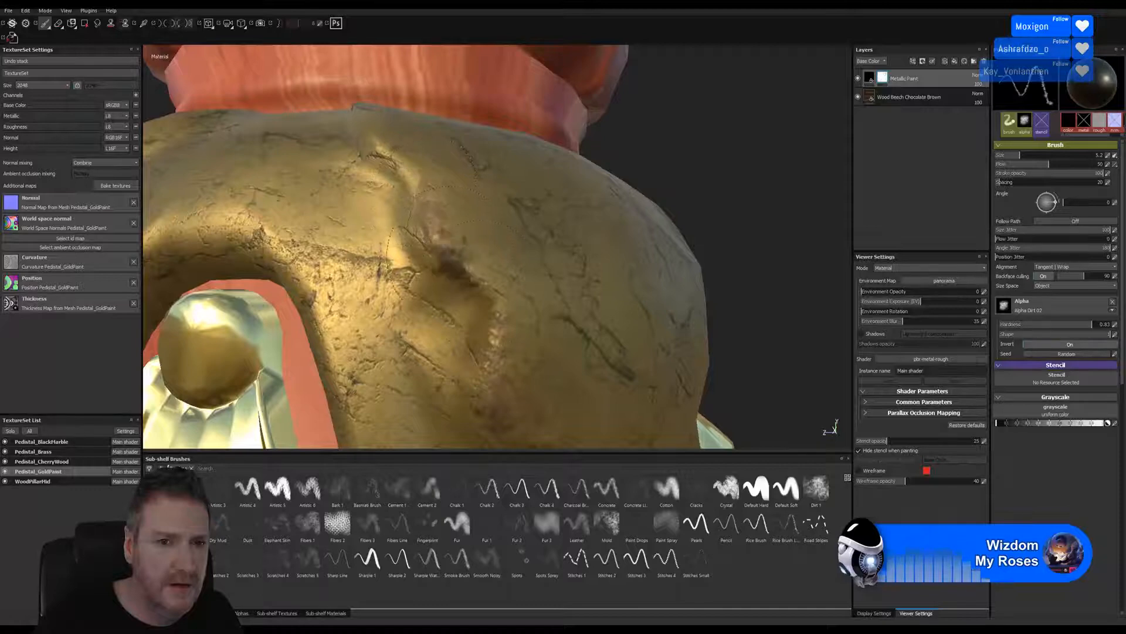
pyautogui.keyDown('alt'); pyautogui.moveTo(478, 275); pyautogui.dragTo(525, 364, button='middle'); pyautogui.keyUp('alt')
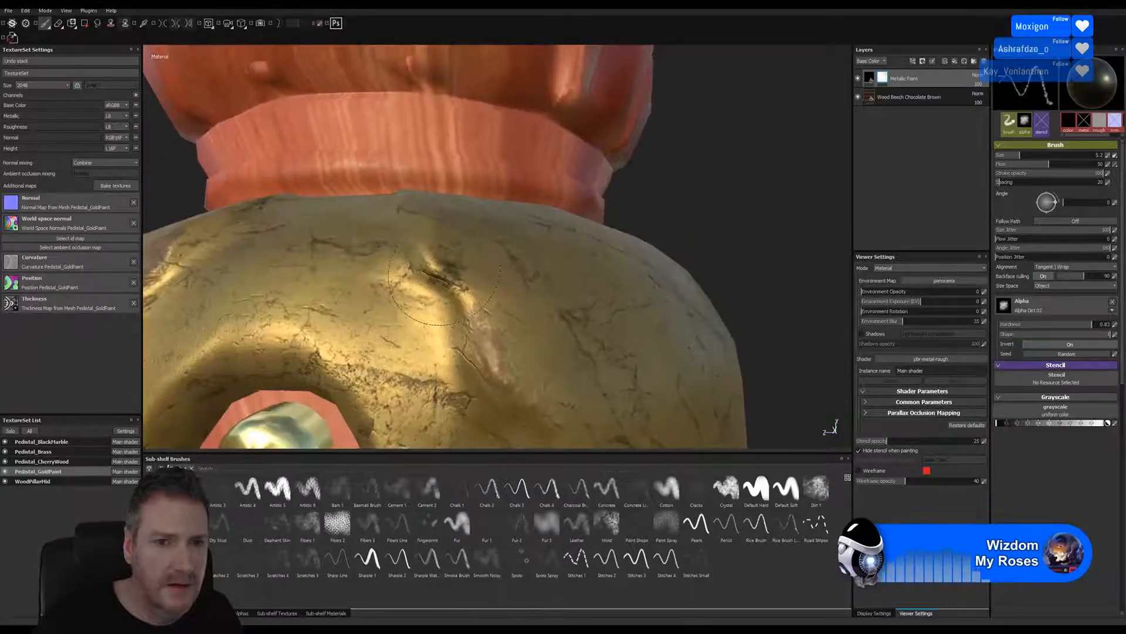
pyautogui.moveTo(437, 259)
pyautogui.mouseDown()
pyautogui.moveTo(469, 302)
pyautogui.moveTo(464, 293)
pyautogui.mouseUp()
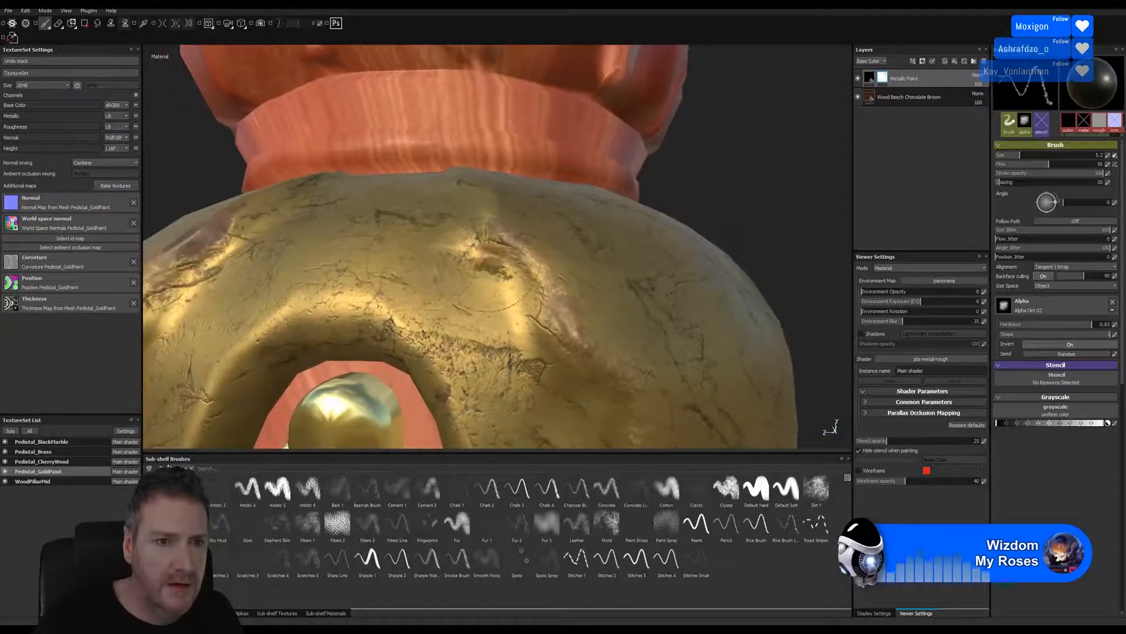
# - Reduce the brush size to 2.83 and paint wear up the lobe's lower rim and around the arch above the tassel
pyautogui.keyDown('alt'); pyautogui.moveTo(463, 294); pyautogui.dragTo(331, 282, button='right'); pyautogui.keyUp('alt')
pyautogui.keyDown('alt'); pyautogui.moveTo(317, 411); pyautogui.dragTo(420, 305, button='middle'); pyautogui.keyUp('alt')
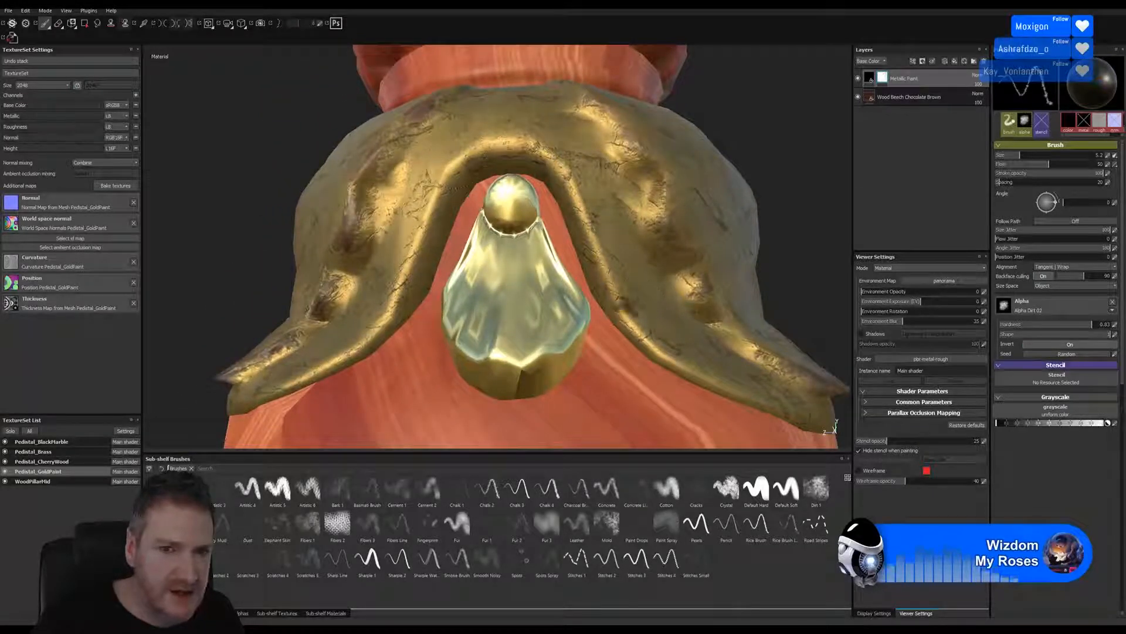
pyautogui.keyDown('alt'); pyautogui.moveTo(293, 381); pyautogui.dragTo(422, 386, button='right'); pyautogui.keyUp('alt')
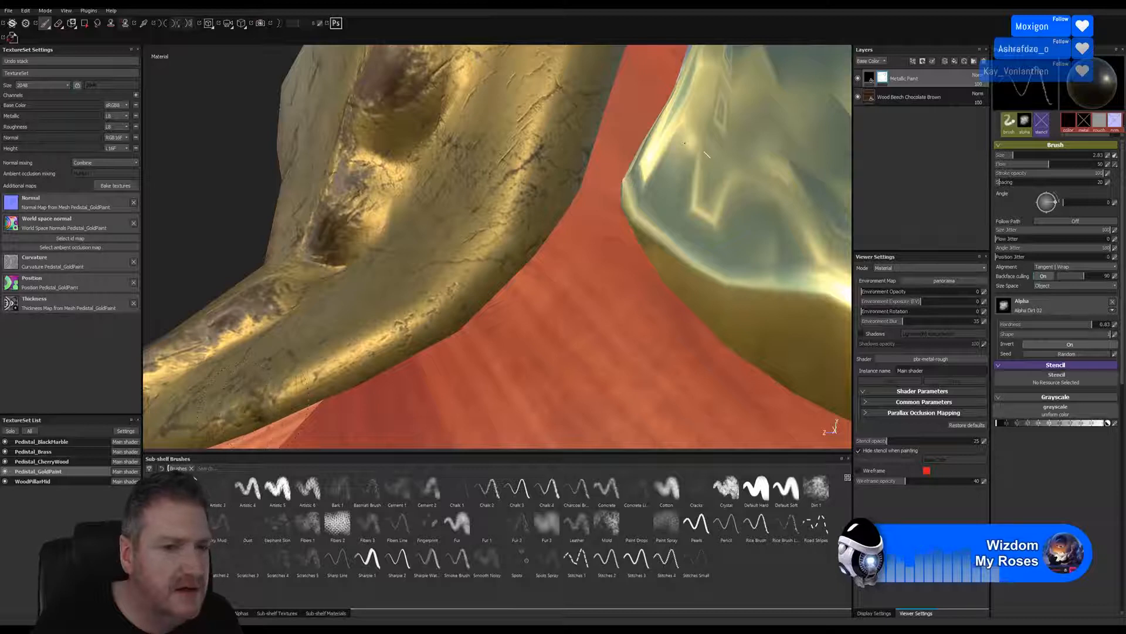
pyautogui.moveTo(256, 401)
pyautogui.mouseDown()
pyautogui.moveTo(320, 387)
pyautogui.moveTo(415, 340)
pyautogui.moveTo(472, 293)
pyautogui.mouseUp()
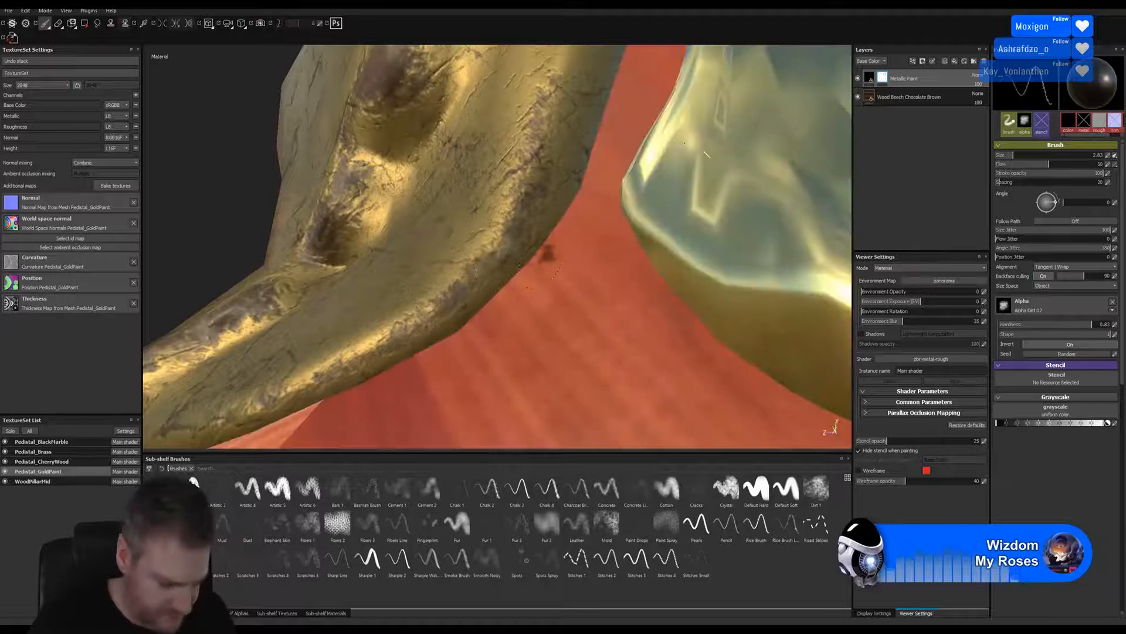
pyautogui.keyDown('alt'); pyautogui.moveTo(539, 176); pyautogui.dragTo(449, 348, button='middle'); pyautogui.keyUp('alt')
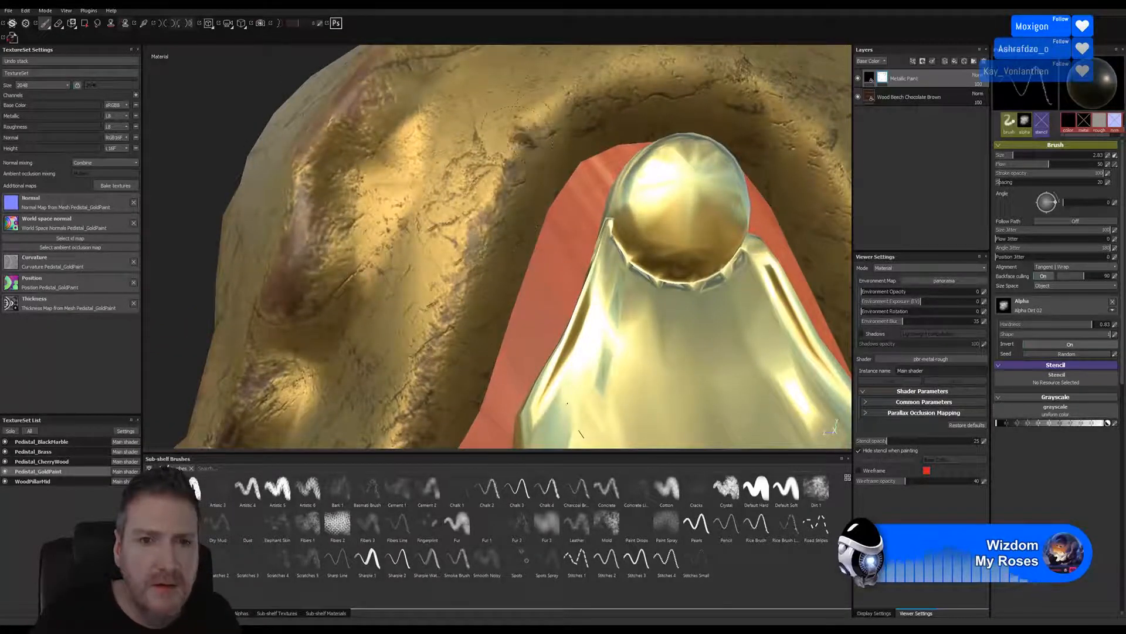
pyautogui.keyDown('alt'); pyautogui.moveTo(604, 173); pyautogui.dragTo(446, 244); pyautogui.keyUp('alt')
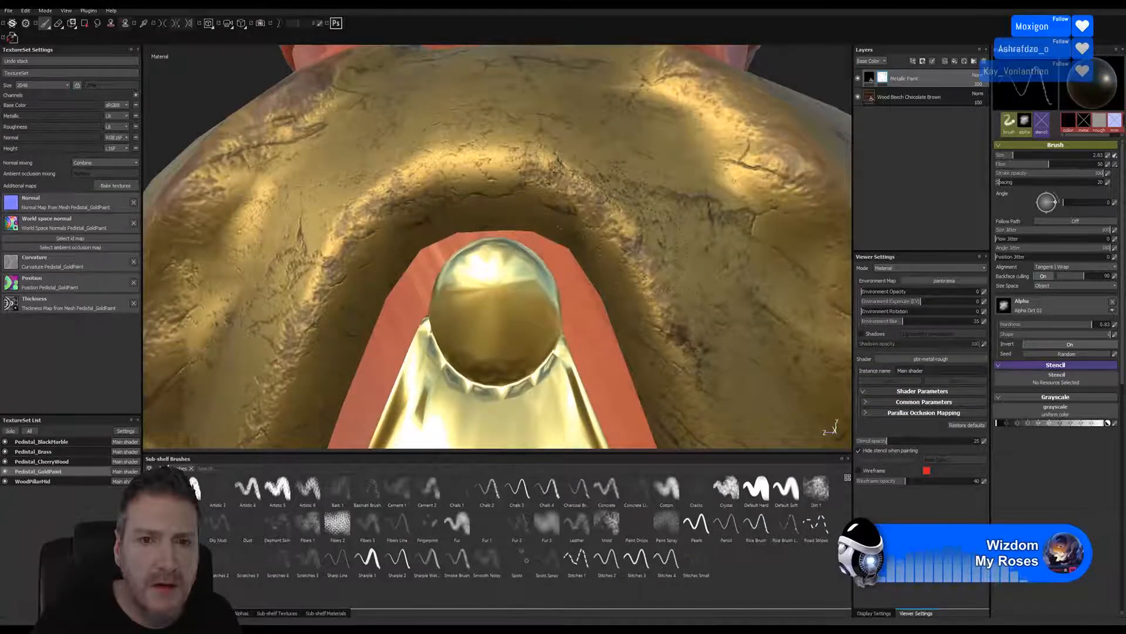
# - Continue the wear down the rim on the arch's other side, along the lobe's lower edge towards the tip
pyautogui.keyDown('alt'); pyautogui.moveTo(687, 333); pyautogui.dragTo(602, 210); pyautogui.keyUp('alt')
pyautogui.keyDown('alt'); pyautogui.moveTo(602, 209); pyautogui.dragTo(546, 147, button='middle'); pyautogui.keyUp('alt')
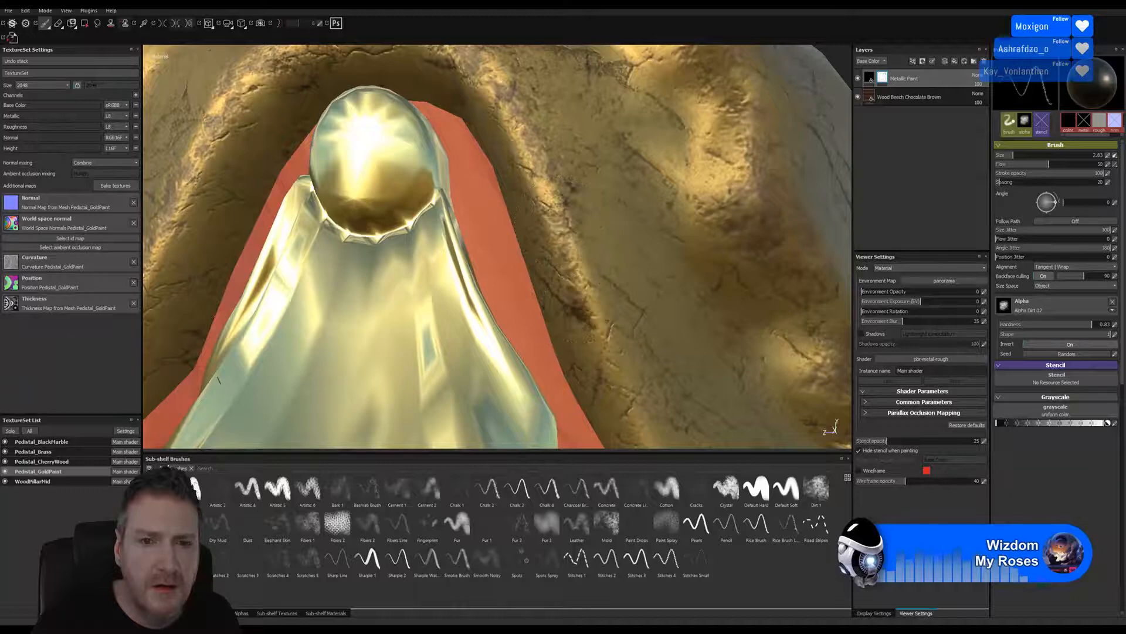
pyautogui.keyDown('alt'); pyautogui.moveTo(585, 294); pyautogui.dragTo(427, 112, button='middle'); pyautogui.keyUp('alt')
pyautogui.keyDown('alt'); pyautogui.moveTo(427, 112); pyautogui.dragTo(458, 126); pyautogui.keyUp('alt')
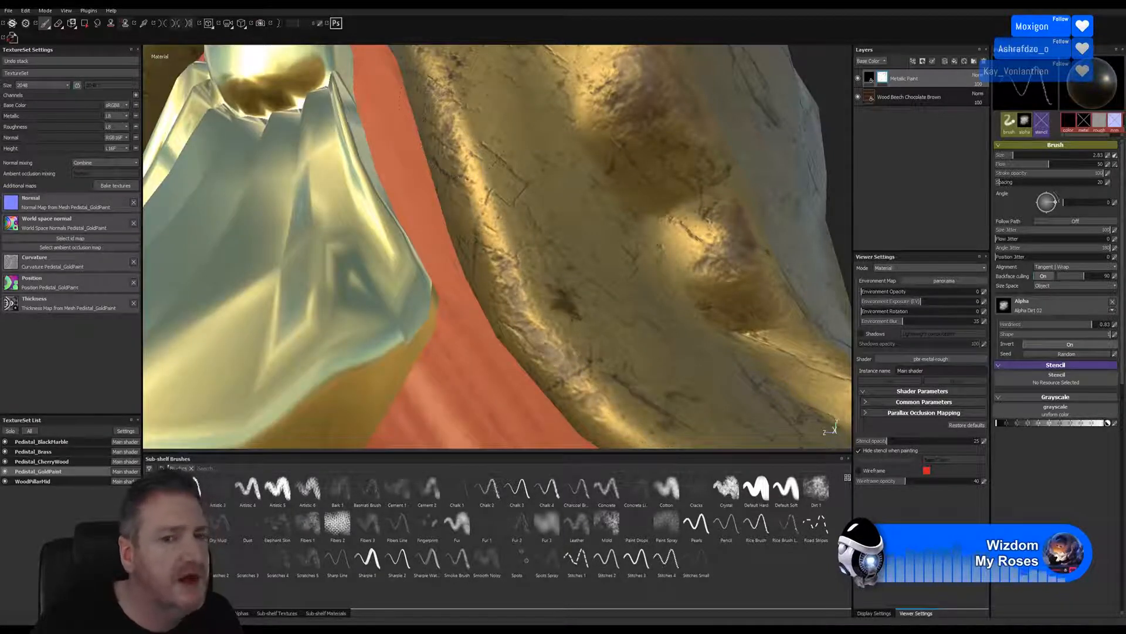
pyautogui.keyDown('alt'); pyautogui.moveTo(566, 303); pyautogui.dragTo(408, 141, button='middle'); pyautogui.keyUp('alt')
pyautogui.moveTo(466, 239); pyautogui.dragTo(524, 290)
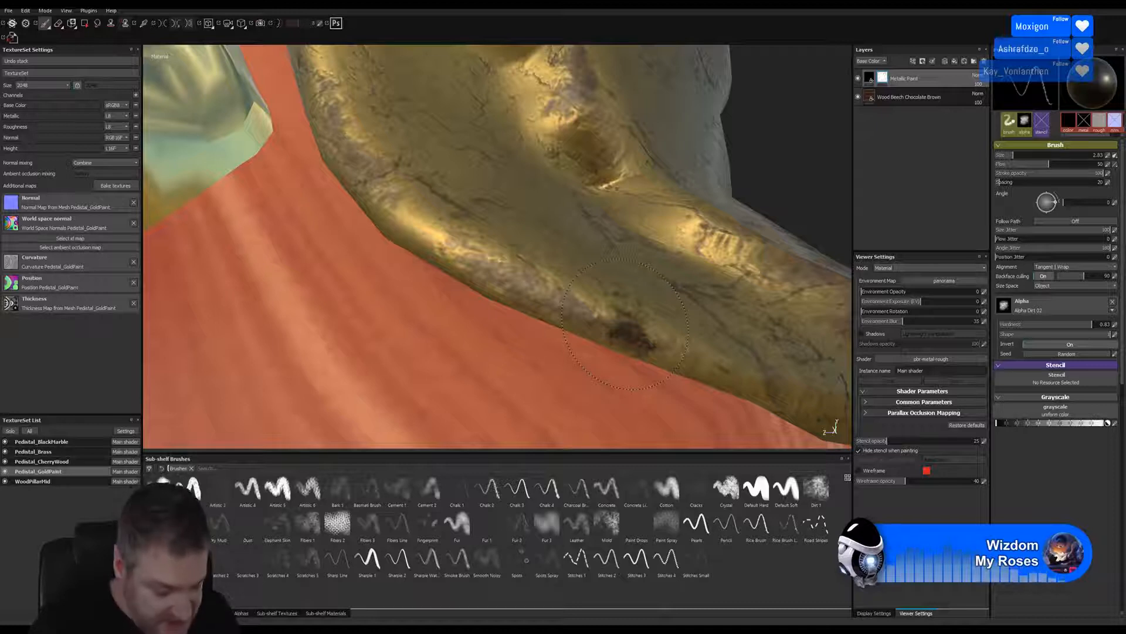
# - Paint wear along the lower rim on the other side of the same lobe, starting near the tip
pyautogui.keyDown('alt'); pyautogui.moveTo(679, 275); pyautogui.dragTo(522, 236); pyautogui.keyUp('alt')
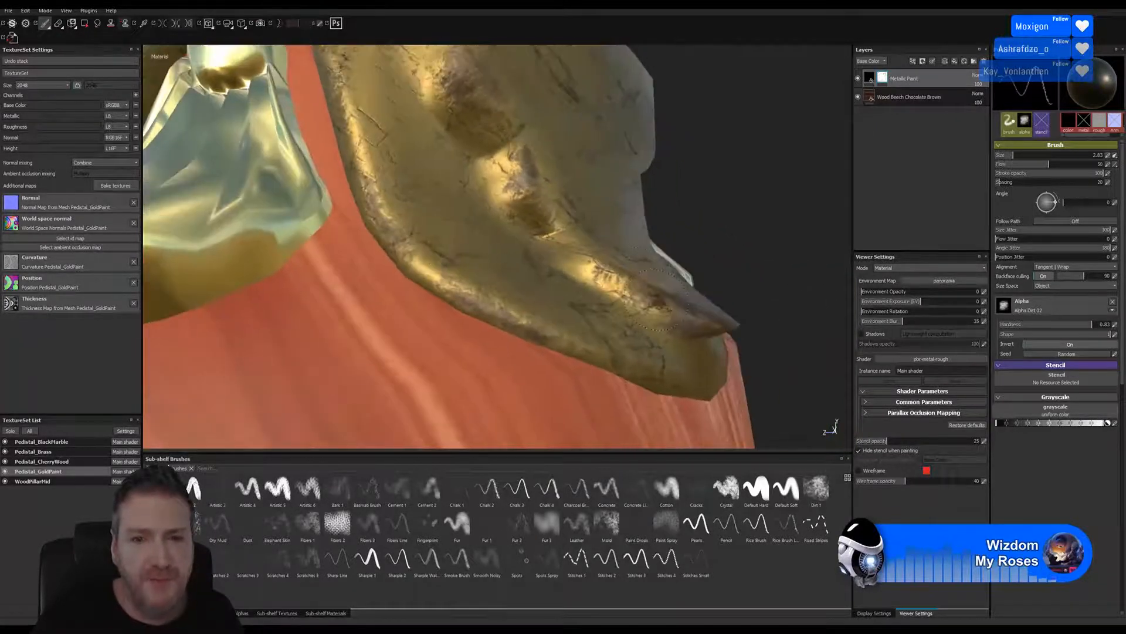
pyautogui.keyDown('alt'); pyautogui.moveTo(658, 299); pyautogui.dragTo(763, 303); pyautogui.keyUp('alt')
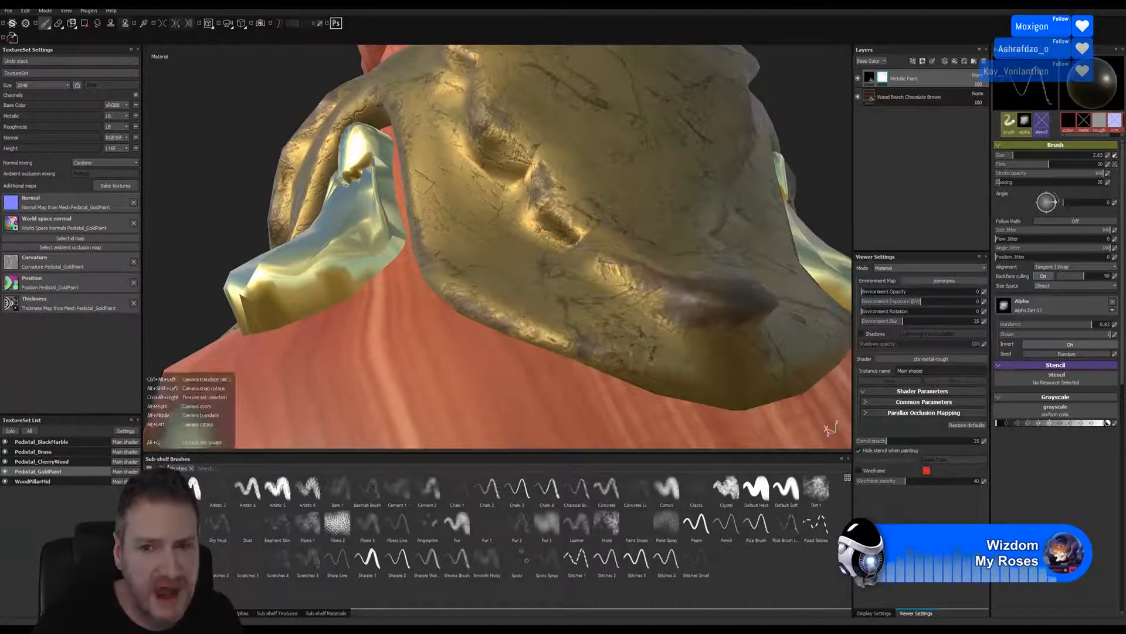
pyautogui.keyDown('alt'); pyautogui.moveTo(778, 174); pyautogui.dragTo(706, 137, button='right'); pyautogui.keyUp('alt')
pyautogui.moveTo(722, 132)
pyautogui.keyDown('alt'); pyautogui.mouseDown()
pyautogui.moveTo(651, 123)
pyautogui.moveTo(516, 152)
pyautogui.mouseUp(); pyautogui.keyUp('alt')
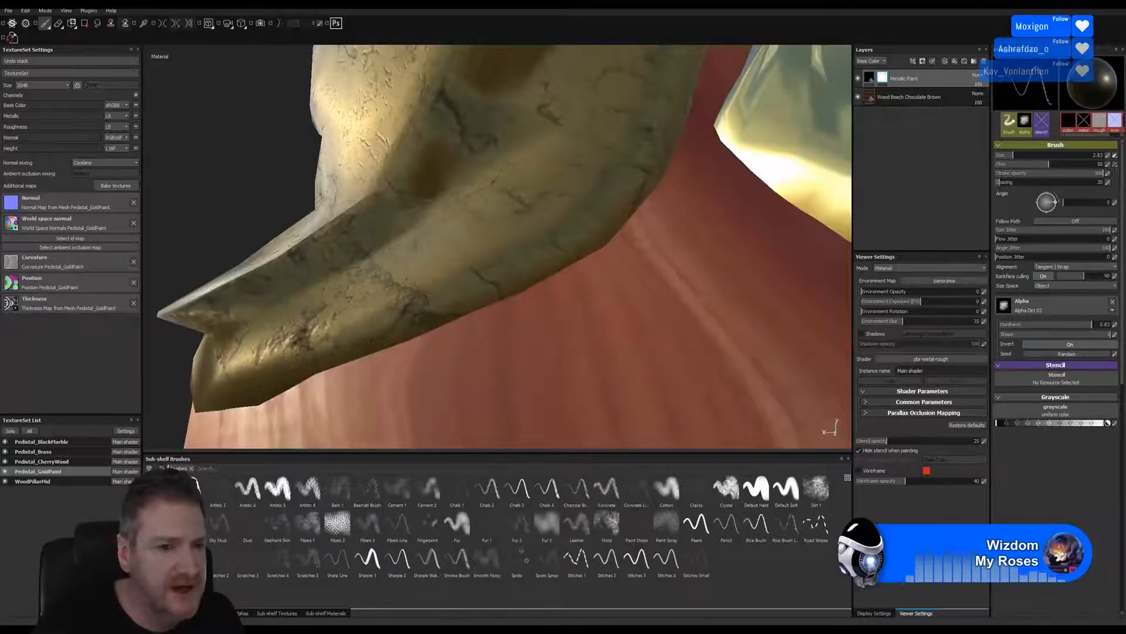
pyautogui.moveTo(266, 352); pyautogui.dragTo(427, 290)
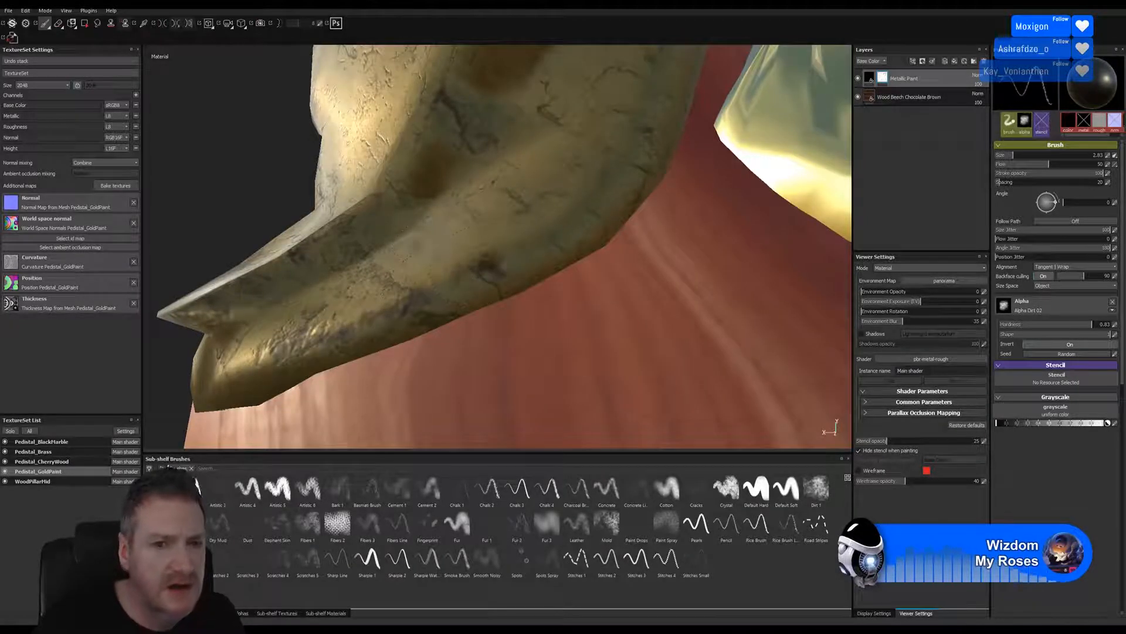
pyautogui.keyDown('alt'); pyautogui.moveTo(247, 148); pyautogui.dragTo(138, 273, button='middle'); pyautogui.keyUp('alt')
pyautogui.moveTo(365, 412); pyautogui.dragTo(416, 384)
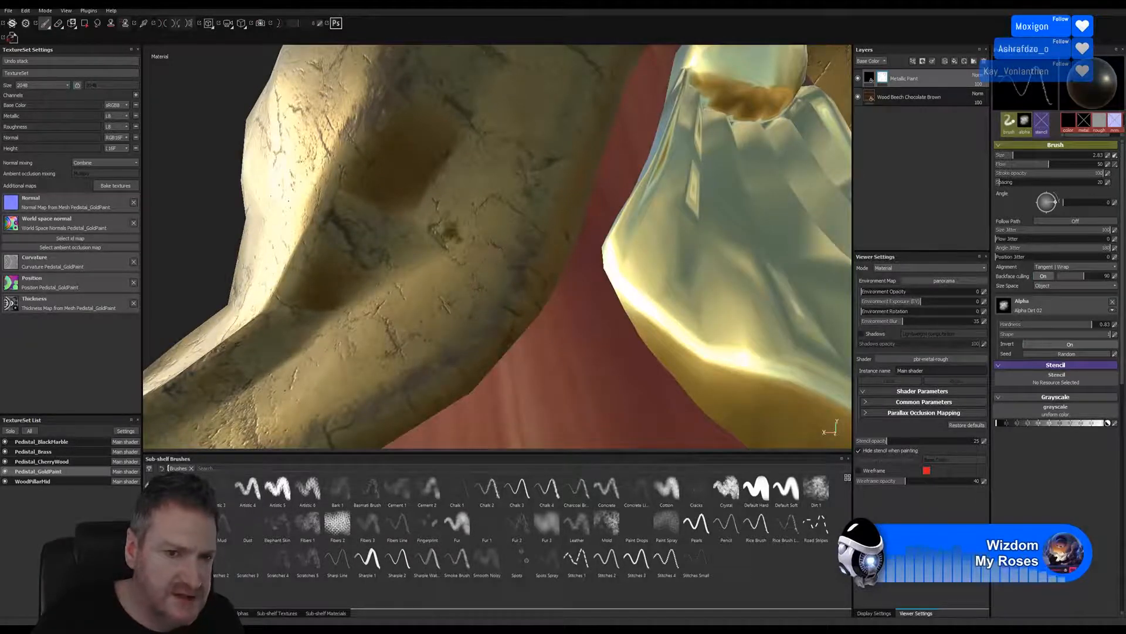
# - Extend the rim wear upward beside the tassel, towards the start of the next arch
pyautogui.keyDown('alt'); pyautogui.moveTo(451, 233); pyautogui.dragTo(353, 312, button='middle'); pyautogui.keyUp('alt')
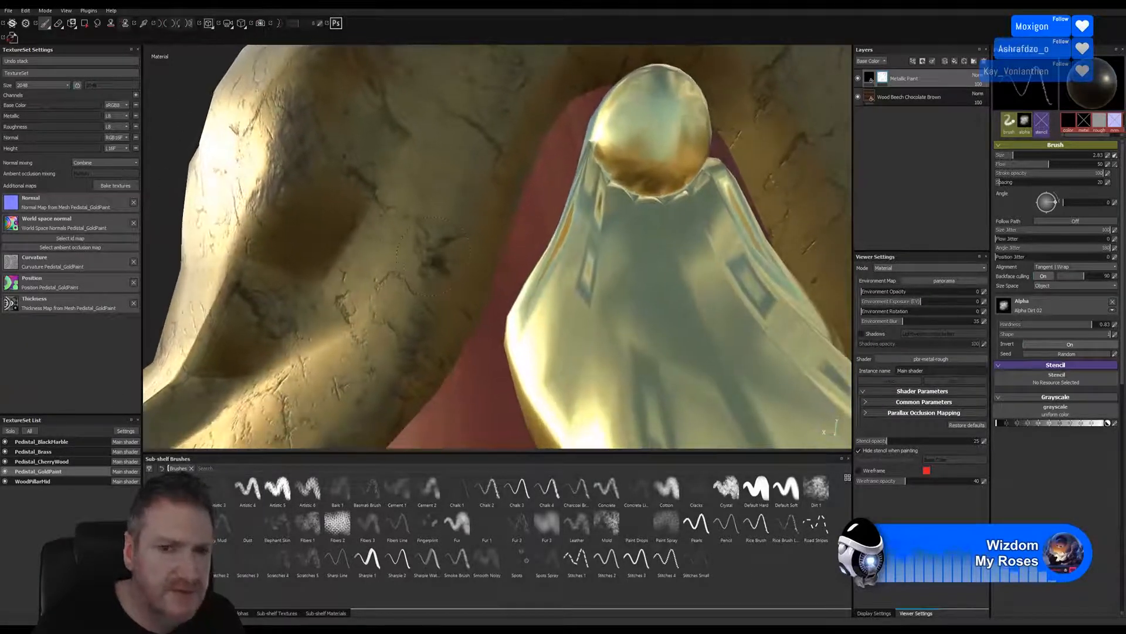
pyautogui.keyDown('alt'); pyautogui.moveTo(523, 182); pyautogui.dragTo(470, 261); pyautogui.keyUp('alt')
pyautogui.moveTo(467, 207); pyautogui.dragTo(468, 206)
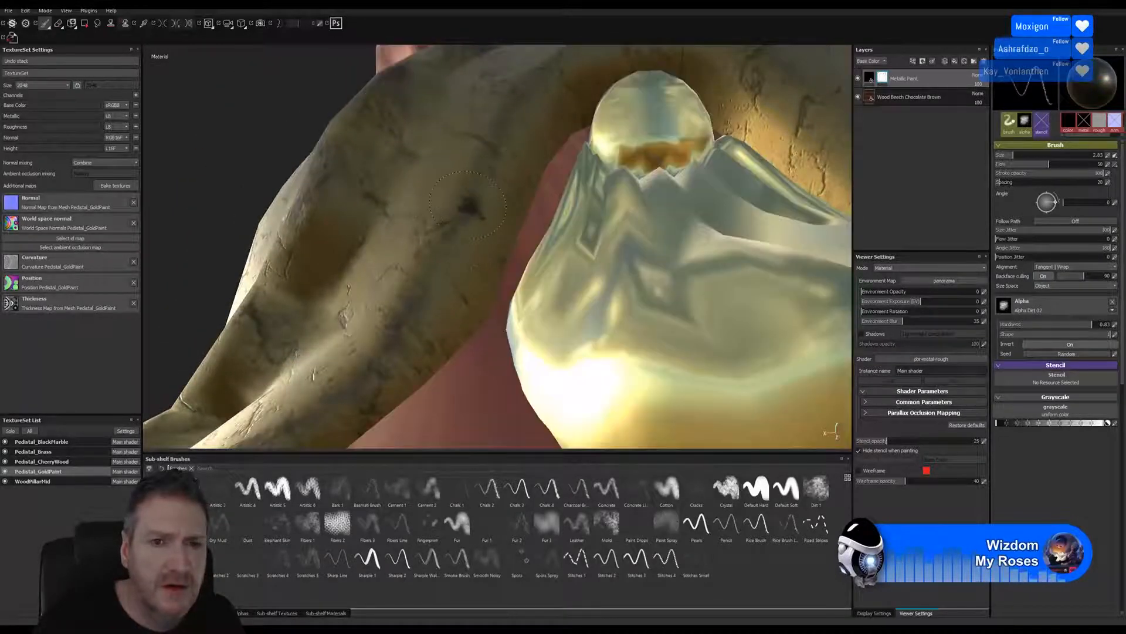
pyautogui.click(478, 185)
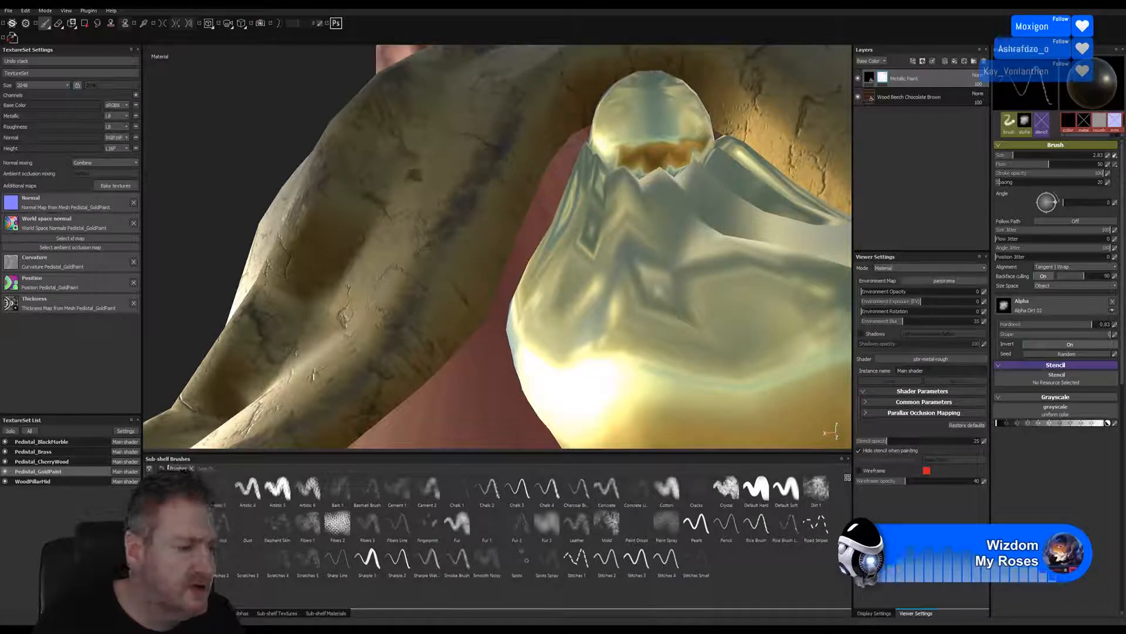
# - Paint wear across the top of the arch's rim, directly above the tassel's ball
pyautogui.moveTo(297, 94)
pyautogui.keyDown('alt'); pyautogui.mouseDown(button='middle')
pyautogui.moveTo(192, 239)
pyautogui.moveTo(178, 279)
pyautogui.mouseUp(button='middle'); pyautogui.keyUp('alt')
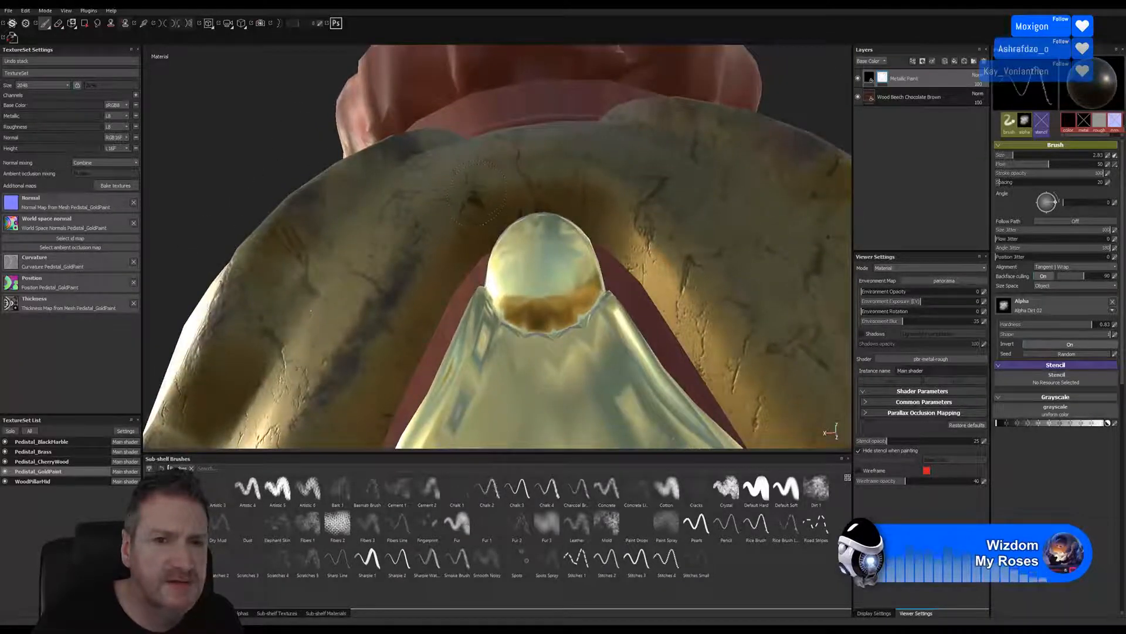
pyautogui.click(479, 195)
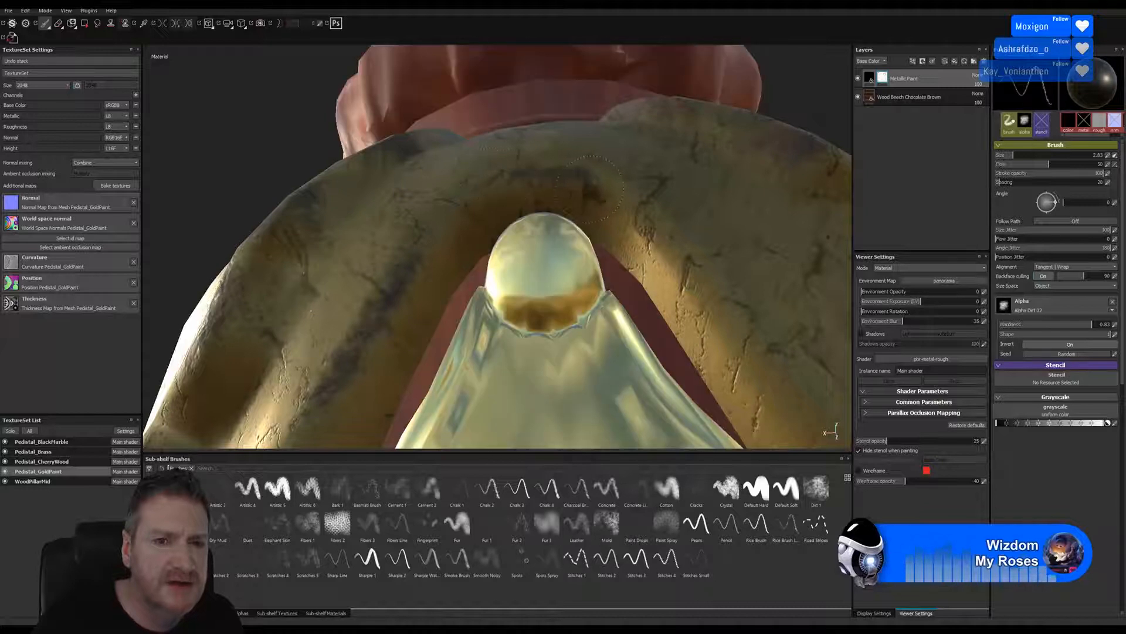
pyautogui.keyDown('alt'); pyautogui.moveTo(293, 127); pyautogui.dragTo(213, 108, button='middle'); pyautogui.keyUp('alt')
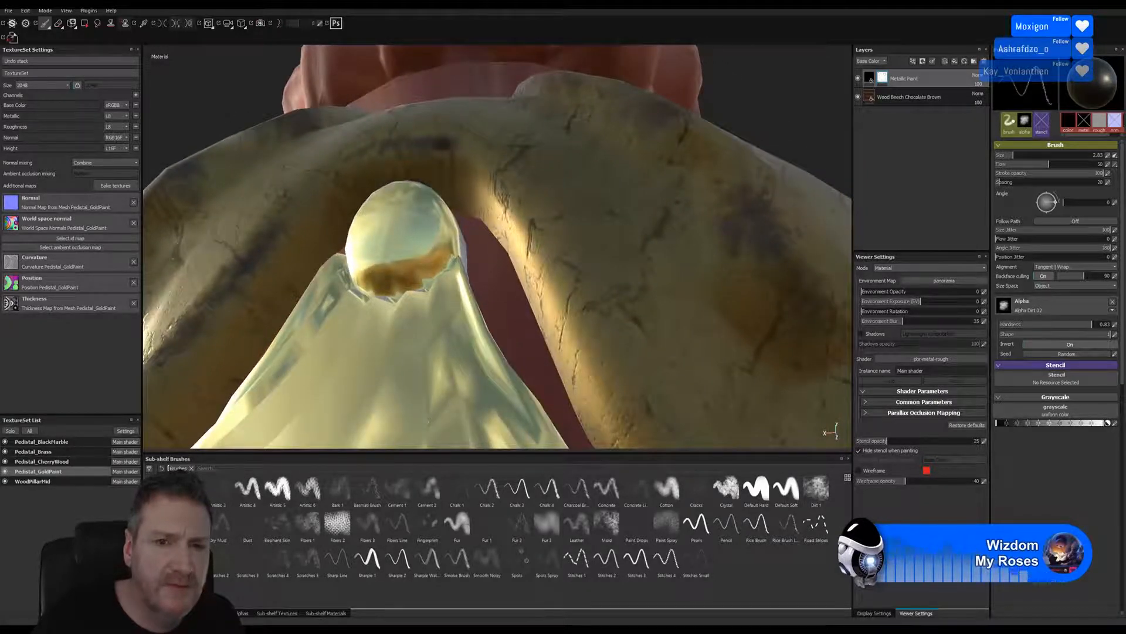
# - Paint wear down the arch's inner rim beside the tassel, continuing around the bend onto the lobe's lower edge
pyautogui.keyDown('alt'); pyautogui.moveTo(763, 113); pyautogui.dragTo(779, 131); pyautogui.keyUp('alt')
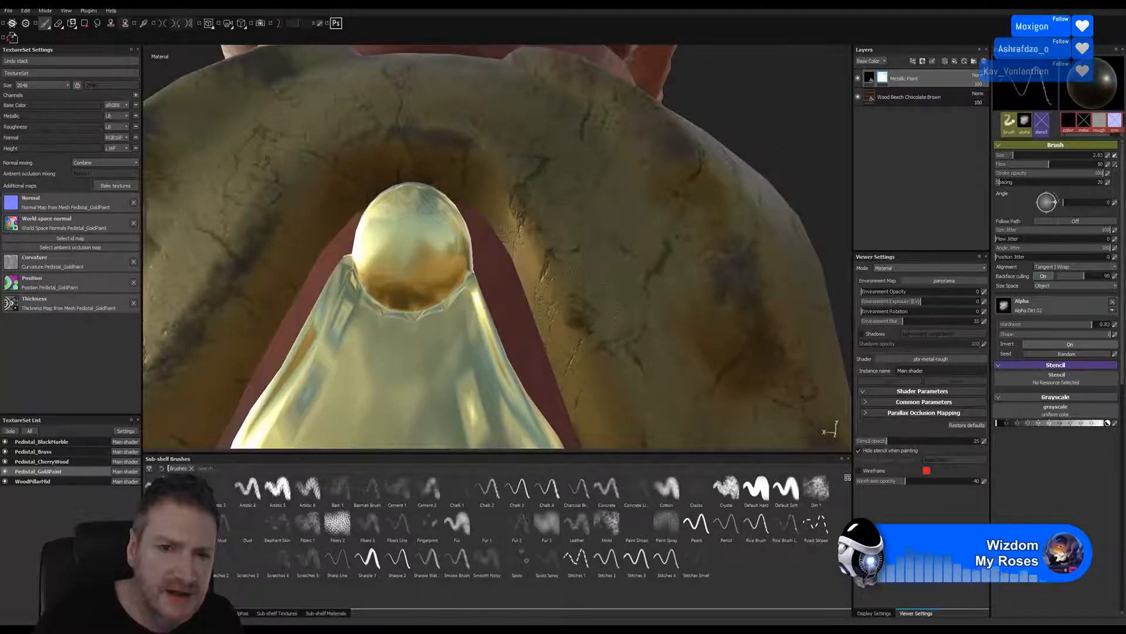
pyautogui.keyDown('alt'); pyautogui.moveTo(681, 77); pyautogui.dragTo(656, 34, button='middle'); pyautogui.keyUp('alt')
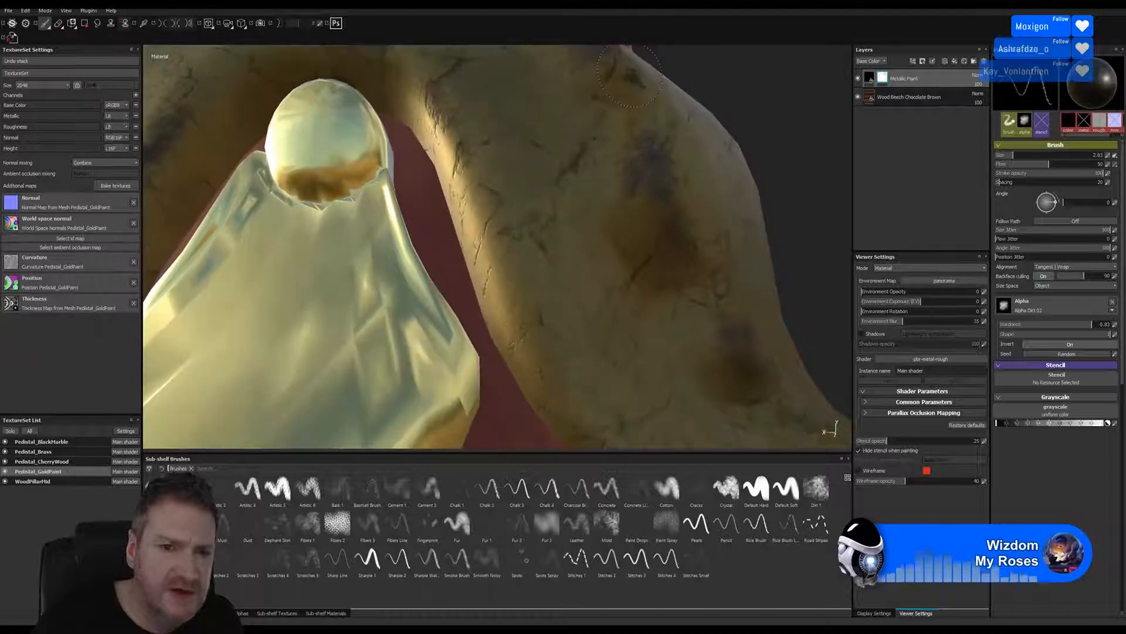
pyautogui.click(516, 301)
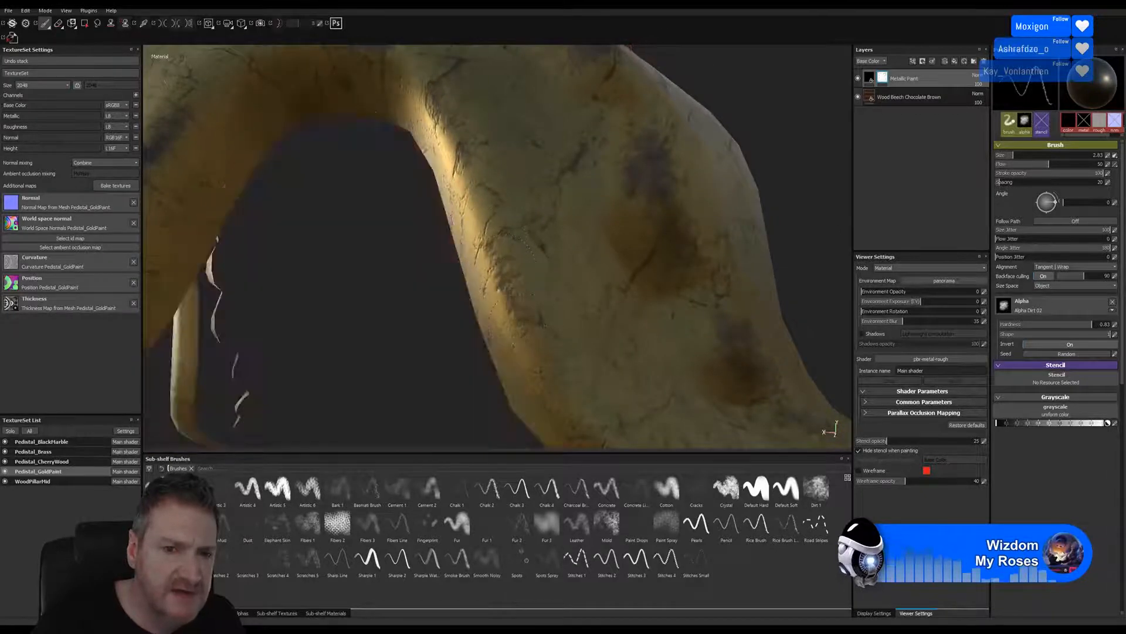
pyautogui.click(526, 335)
pyautogui.scroll(5, 780, 207)
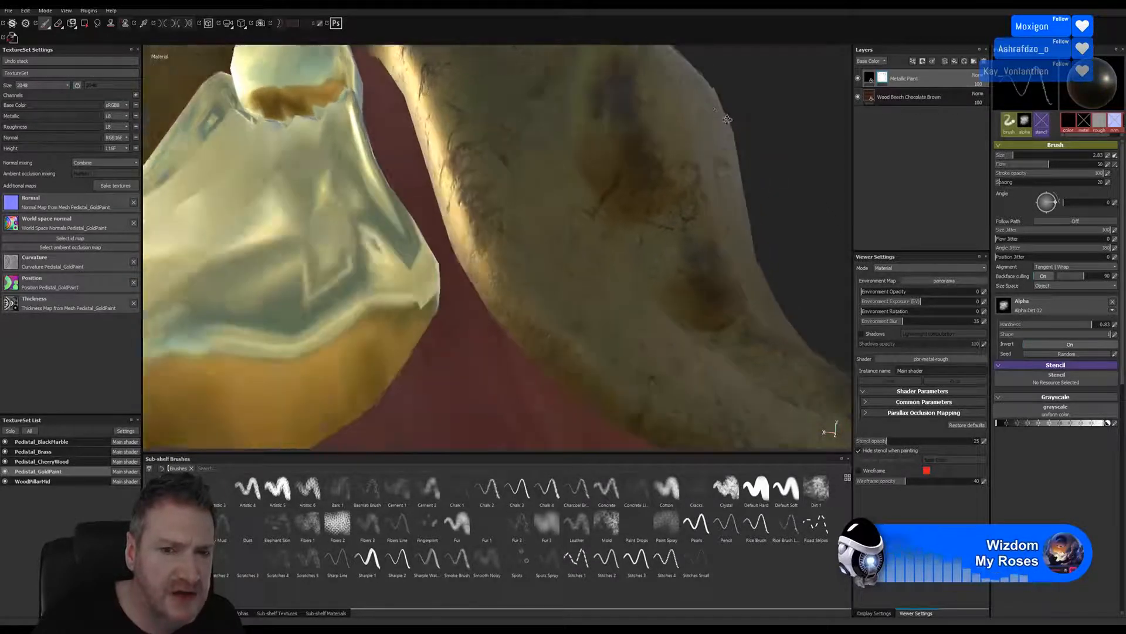
pyautogui.click(486, 287)
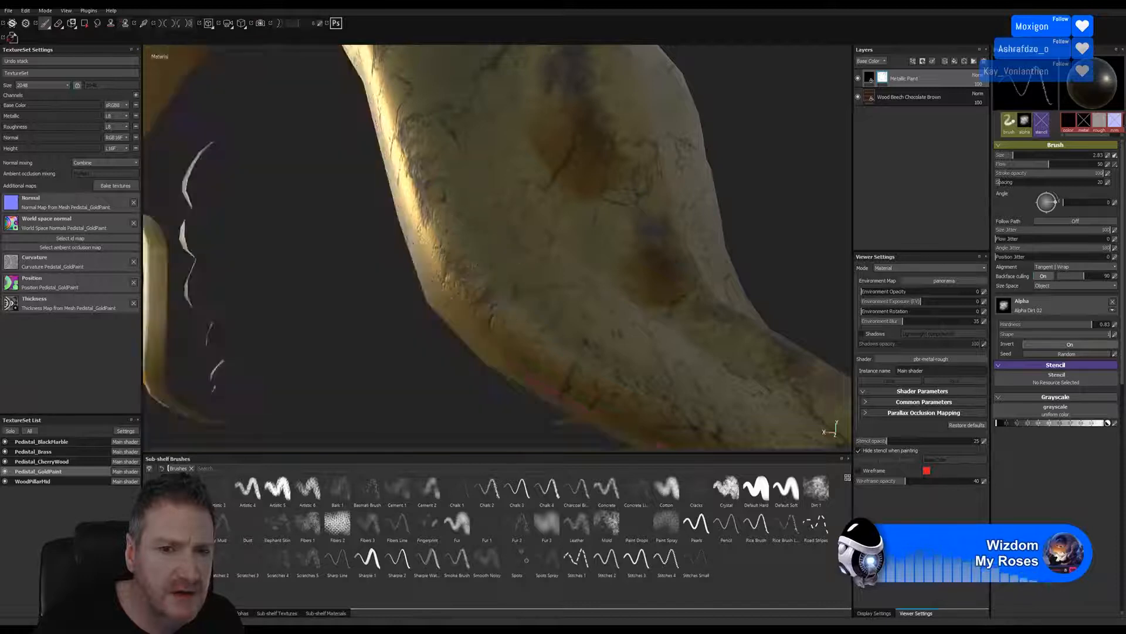
pyautogui.click(555, 357)
# - Extend the edge wear along the underside rim of the lobe towards its protruding tip
pyautogui.keyDown('alt'); pyautogui.moveTo(569, 355); pyautogui.dragTo(379, 230, button='middle'); pyautogui.keyUp('alt')
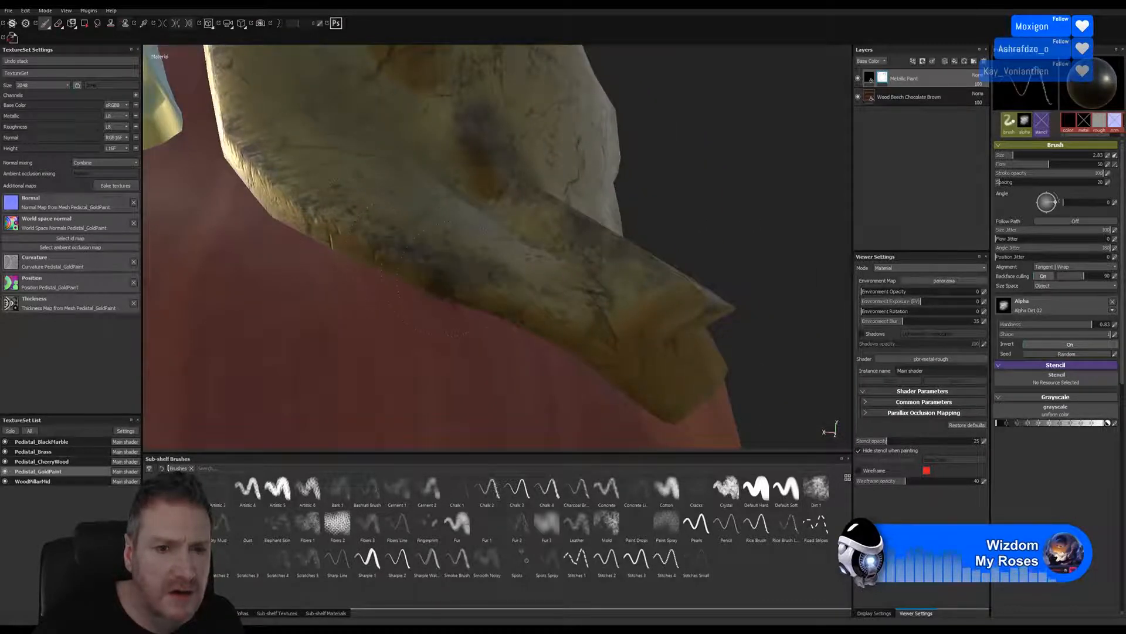
pyautogui.click(455, 289)
pyautogui.click(506, 311)
pyautogui.moveTo(700, 187)
pyautogui.keyDown('alt'); pyautogui.mouseDown()
pyautogui.moveTo(575, 200)
pyautogui.moveTo(478, 157)
pyautogui.moveTo(543, 226)
pyautogui.moveTo(552, 252)
pyautogui.moveTo(730, 154)
pyautogui.moveTo(696, 166)
pyautogui.mouseUp(); pyautogui.keyUp('alt')
# - Dab wear across the front of the lobe's tip just beneath the ridge, toggling isolation of the gold paint texture set
pyautogui.click(473, 224)
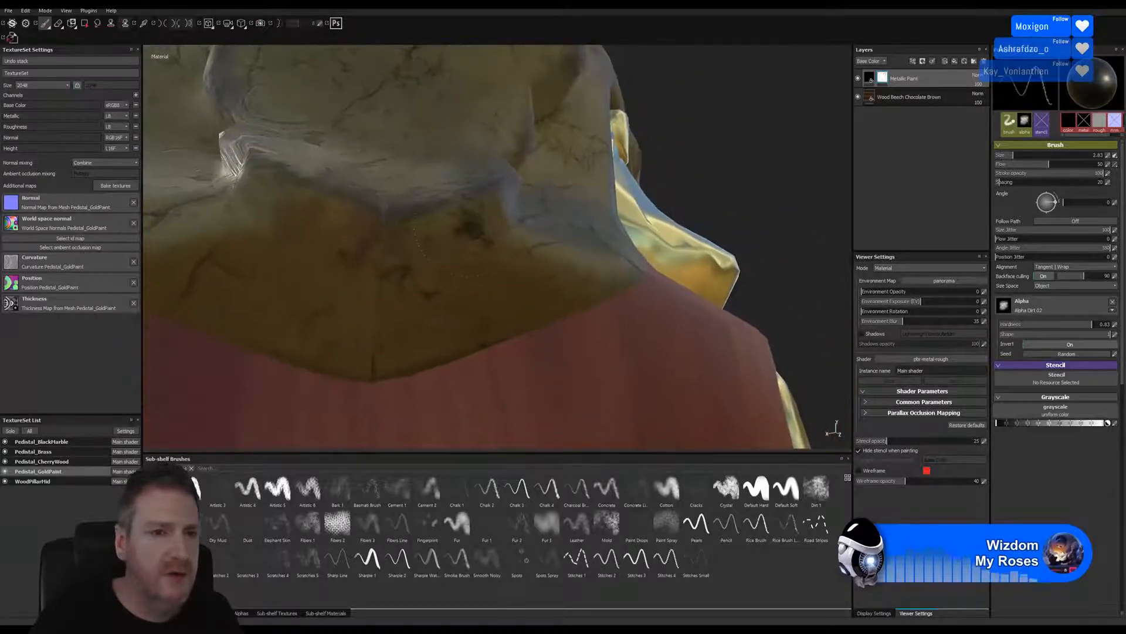
pyautogui.hotkey('alt', 'q')
pyautogui.hotkey('alt', 'q')
pyautogui.hotkey('alt', 'q')
pyautogui.hotkey('alt', 'q')
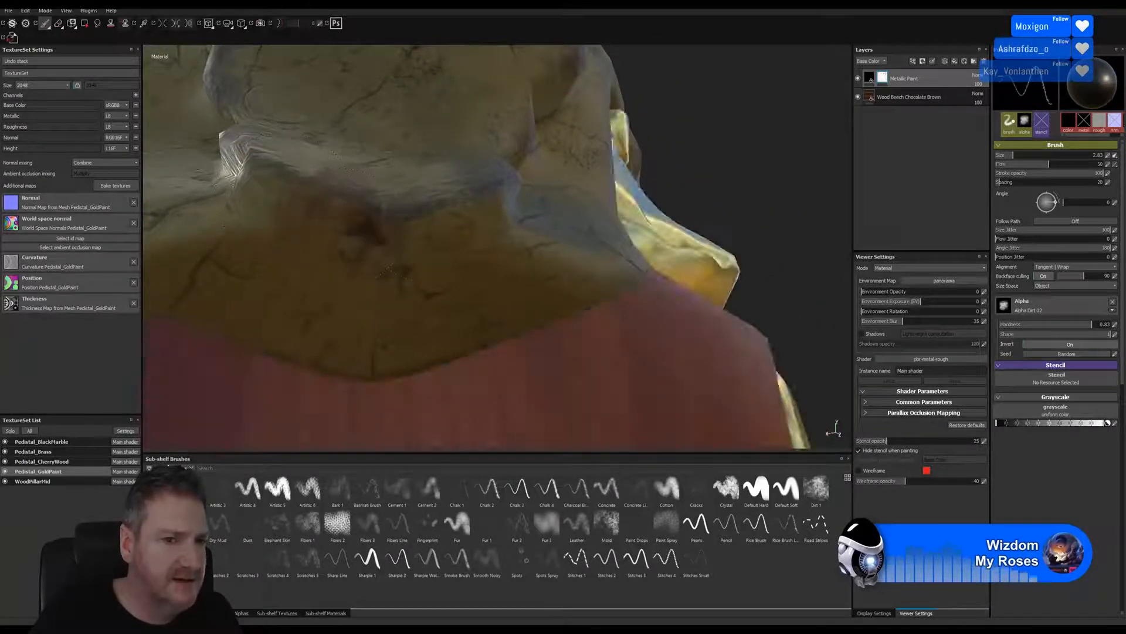
pyautogui.hotkey('alt', 'q')
pyautogui.hotkey('alt', 'q')
pyautogui.hotkey('alt', 'q')
pyautogui.hotkey('alt', 'q')
pyautogui.hotkey('alt', 'q')
pyautogui.hotkey('alt', 'q')
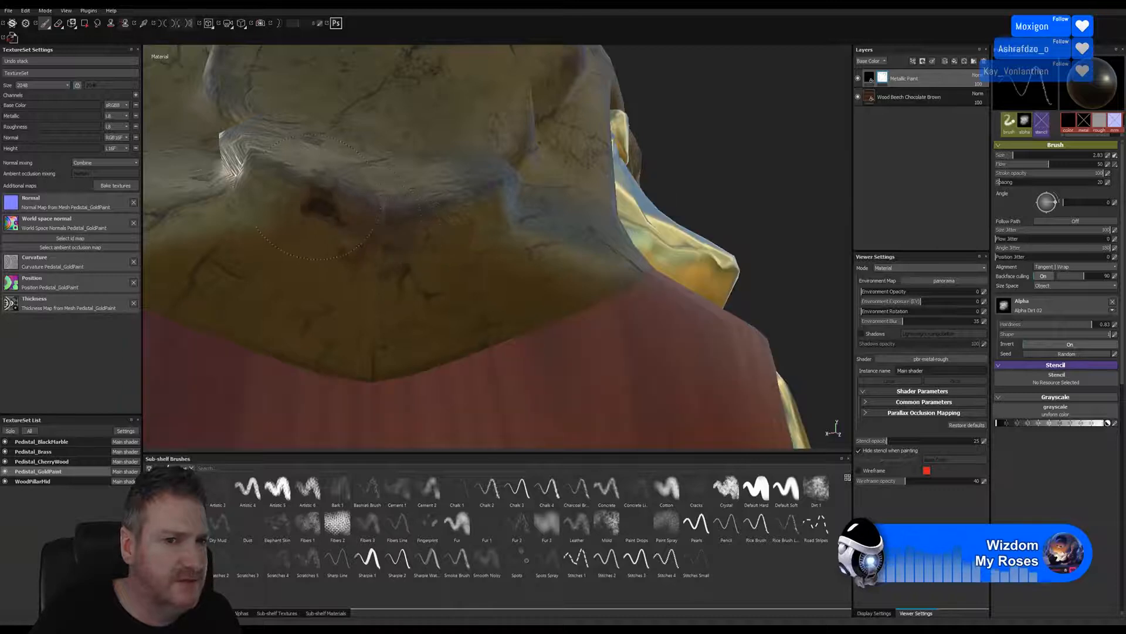
pyautogui.click(324, 202)
pyautogui.hotkey('alt', 'q')
pyautogui.hotkey('alt', 'q')
# - Paint wear along the lower rim on the lobe's far side, working from the tip towards the neighbouring tassel
pyautogui.keyDown('alt'); pyautogui.moveTo(651, 159); pyautogui.dragTo(389, 257); pyautogui.keyUp('alt')
pyautogui.keyDown('alt'); pyautogui.moveTo(389, 256); pyautogui.dragTo(348, 266, button='right'); pyautogui.keyUp('alt')
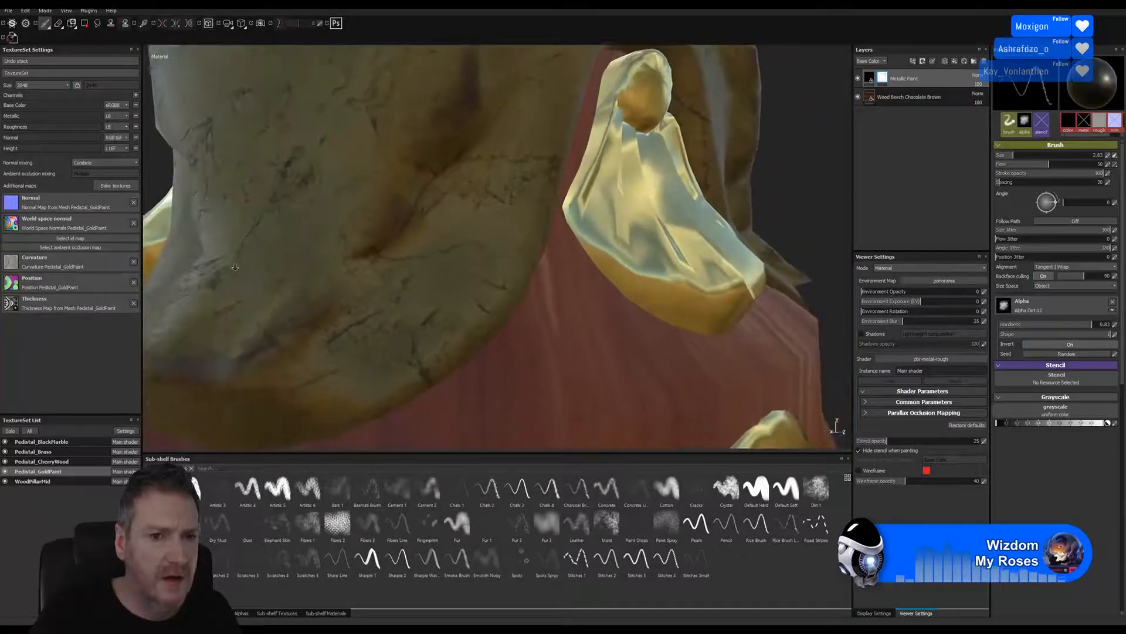
pyautogui.click(347, 265)
pyautogui.keyDown('alt'); pyautogui.moveTo(348, 265); pyautogui.dragTo(335, 241, button='middle'); pyautogui.keyUp('alt')
pyautogui.keyDown('alt'); pyautogui.moveTo(346, 245); pyautogui.dragTo(378, 216); pyautogui.keyUp('alt')
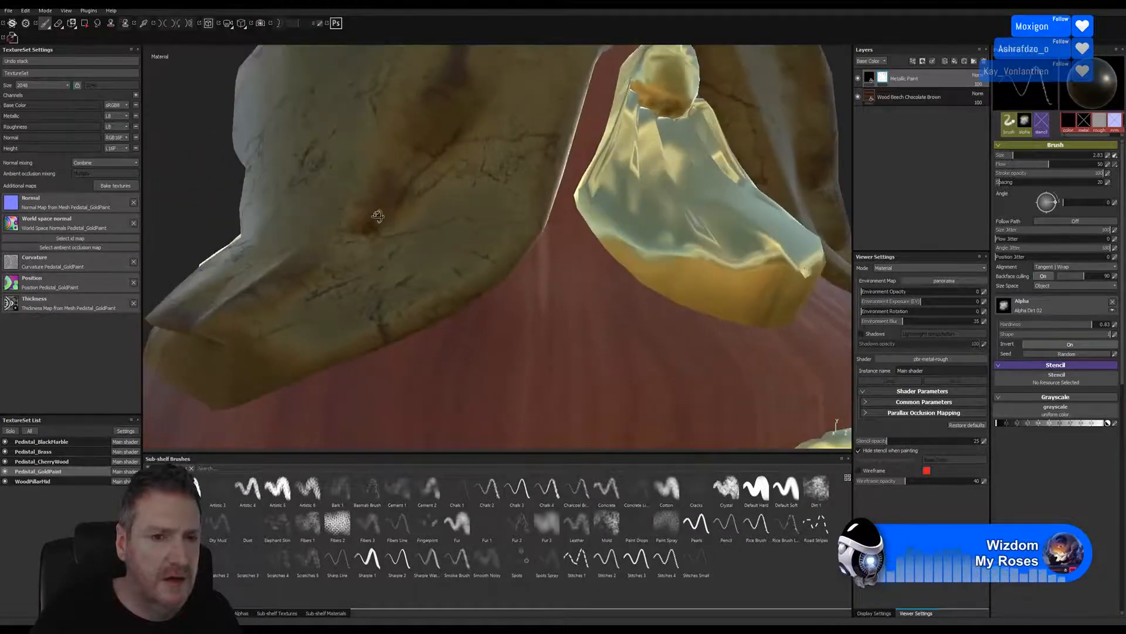
pyautogui.keyDown('alt'); pyautogui.moveTo(340, 330); pyautogui.dragTo(638, 289, button='right'); pyautogui.keyUp('alt')
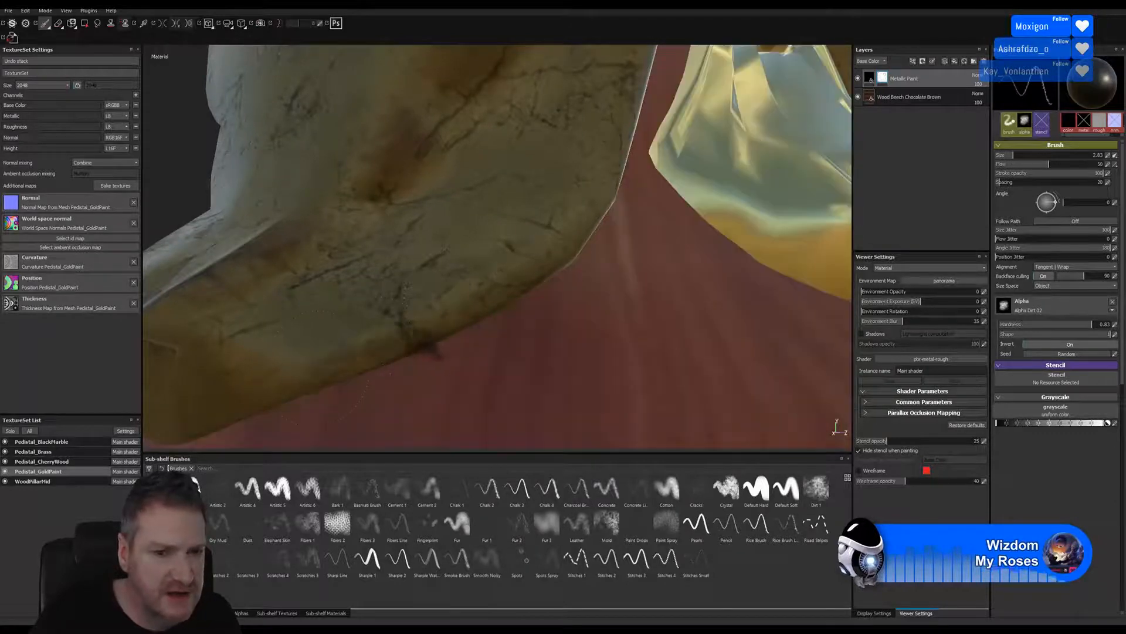
pyautogui.keyDown('ctrl'); pyautogui.keyDown('alt'); pyautogui.rightClick(476, 301); pyautogui.keyUp('alt'); pyautogui.keyUp('ctrl')
pyautogui.scroll(-2, 644, 218)
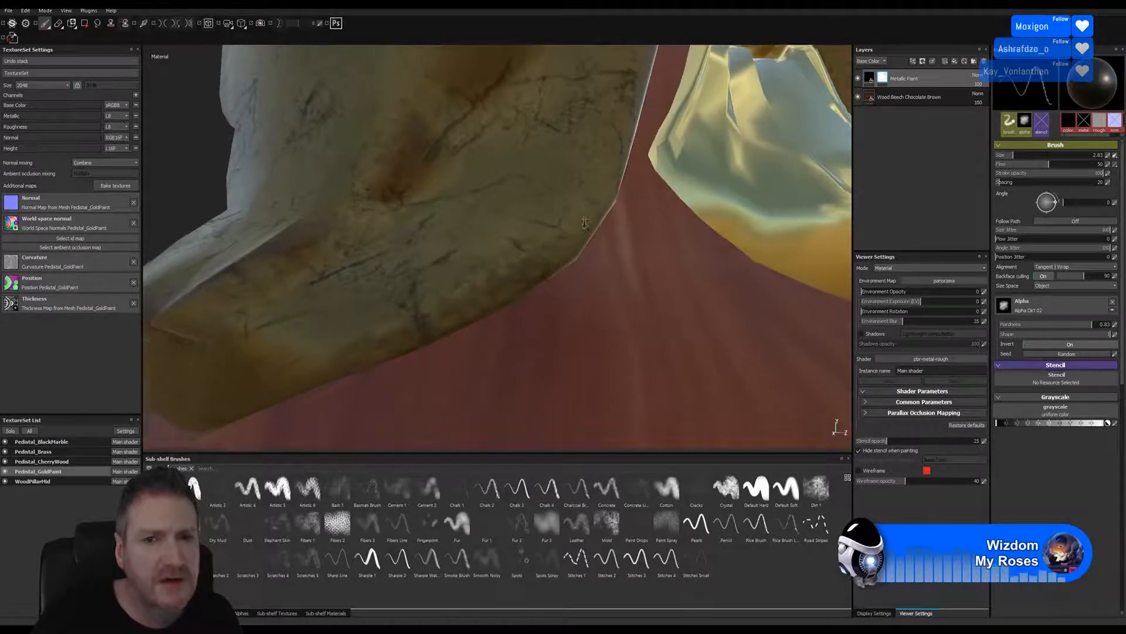
pyautogui.keyDown('alt'); pyautogui.moveTo(208, 147); pyautogui.dragTo(154, 141); pyautogui.keyUp('alt')
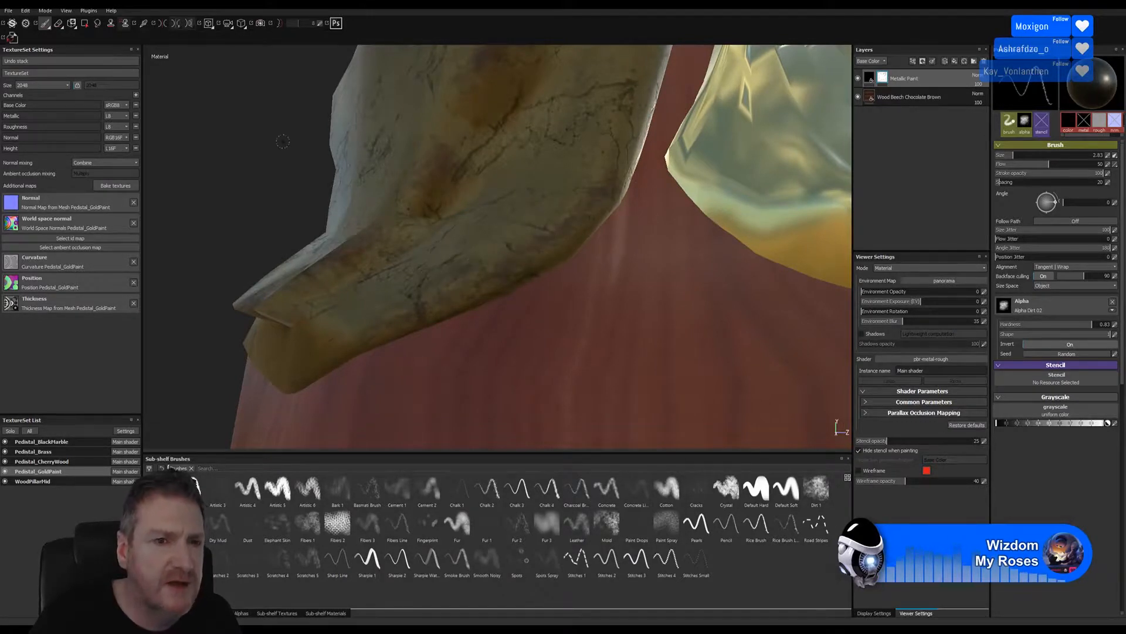
pyautogui.keyDown('alt'); pyautogui.moveTo(282, 141); pyautogui.dragTo(174, 274); pyautogui.keyUp('alt')
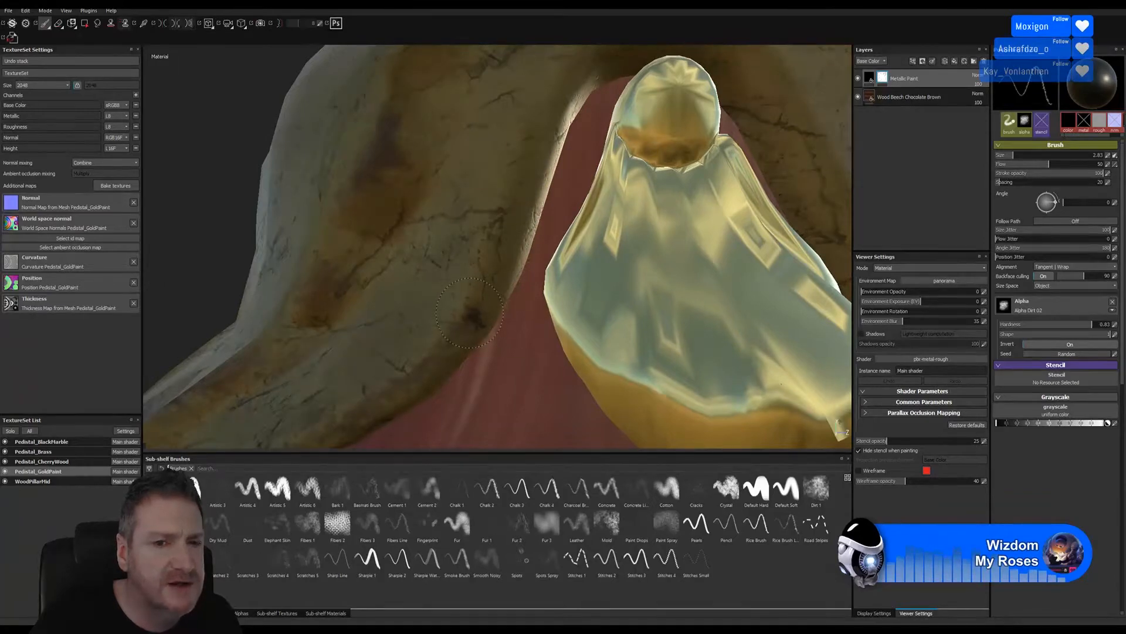